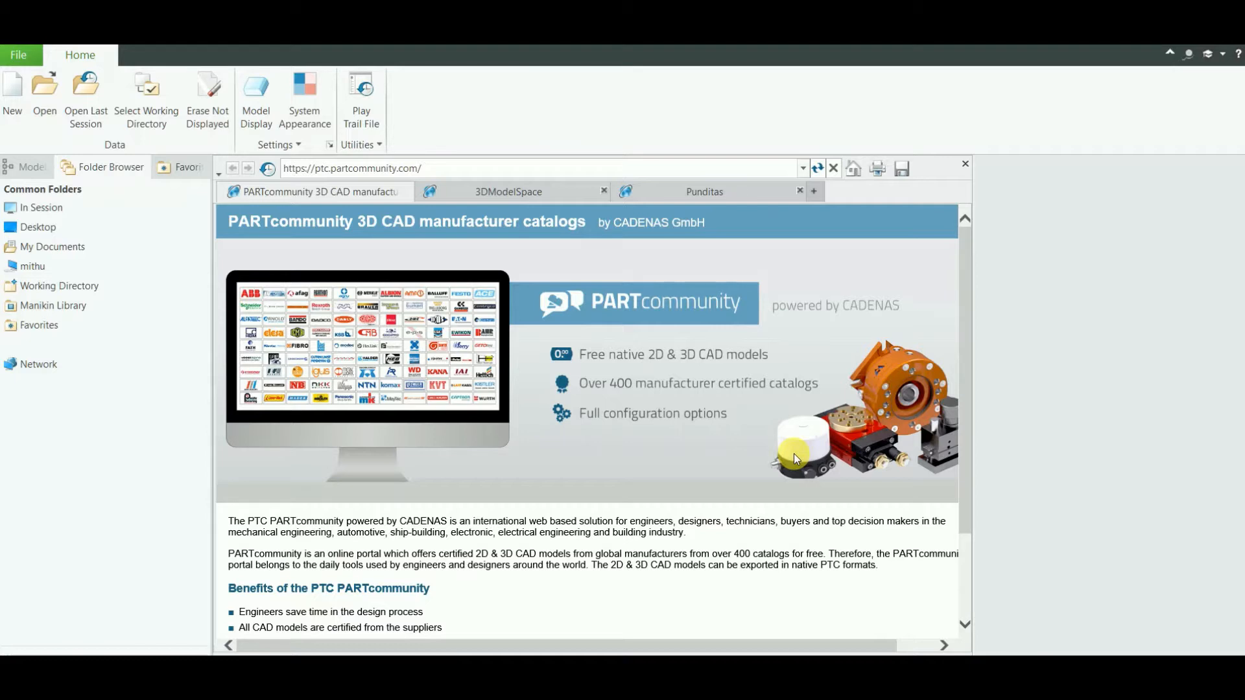
- Create a new Design assembly named Flange_Coupling using the default template
{"action": "left_click", "coordinate": [16, 109]}
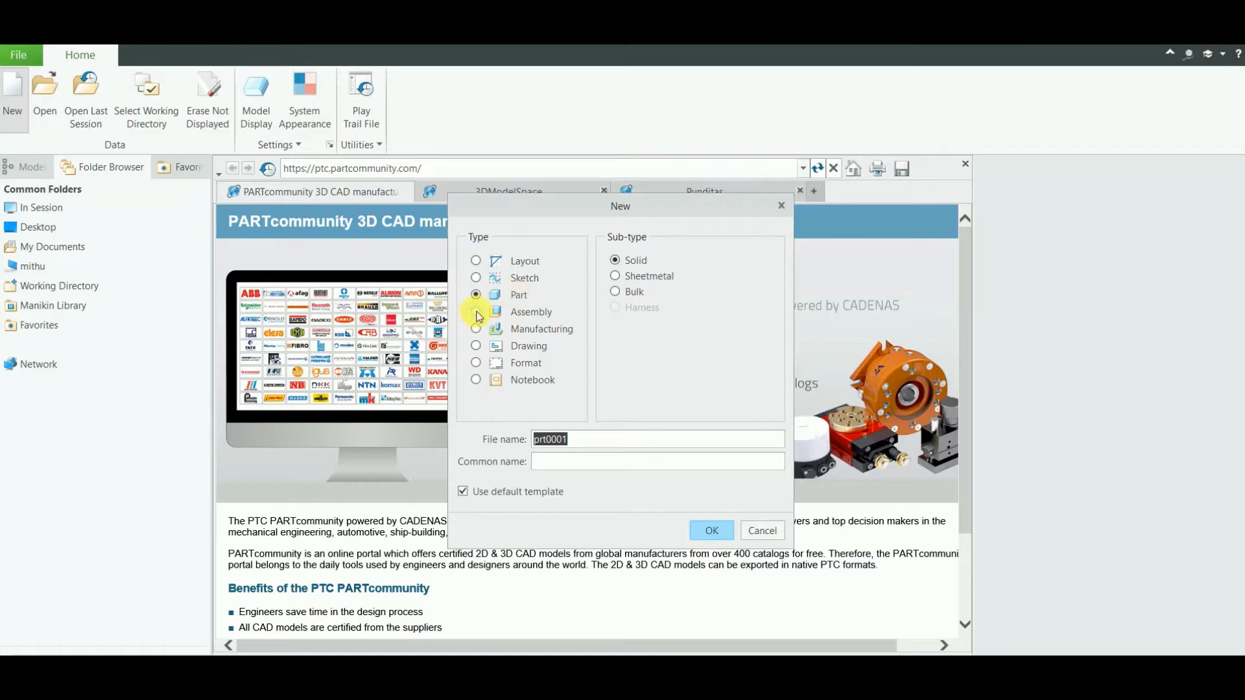
{"action": "left_click", "coordinate": [476, 312]}
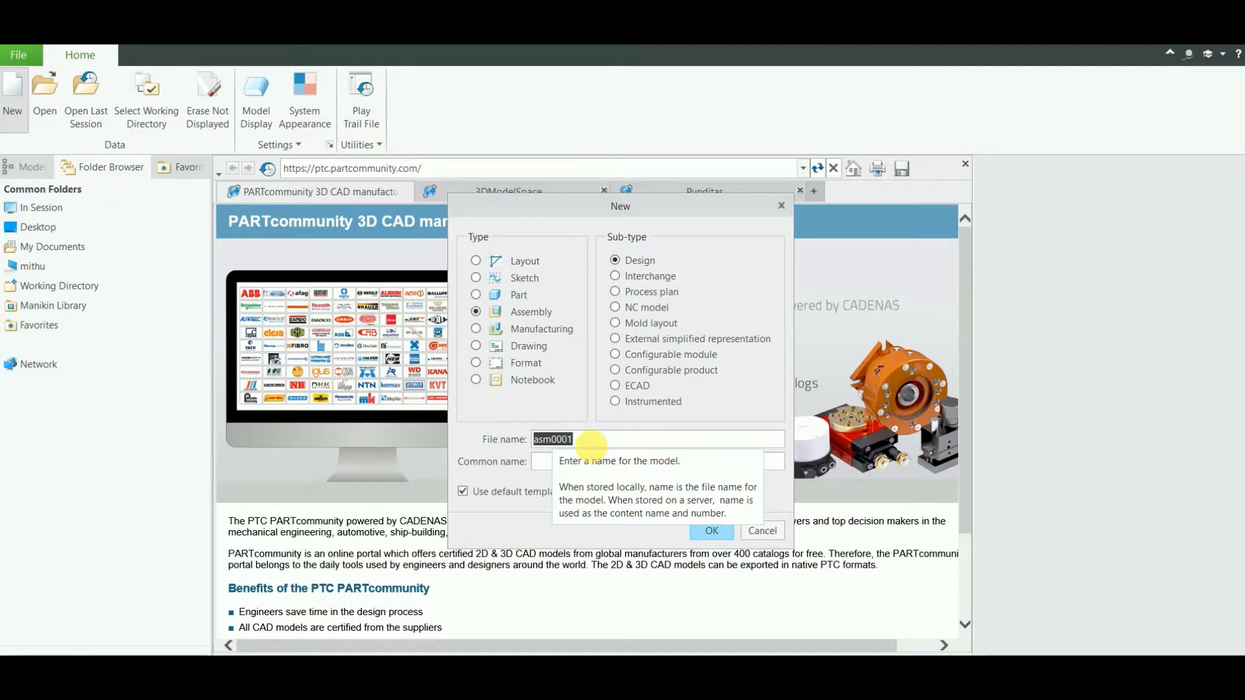
{"action": "type", "text": "Flang"}
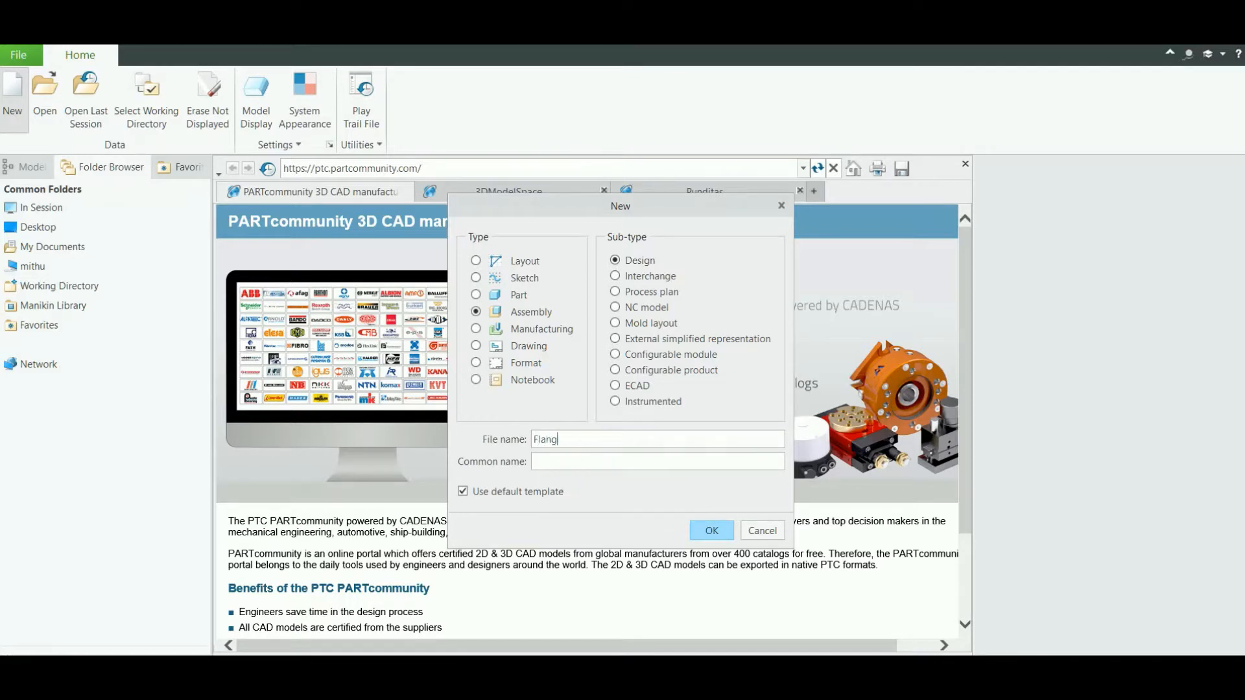
{"action": "type", "text": "e"}
{"action": "type", "text": "_Coupling"}
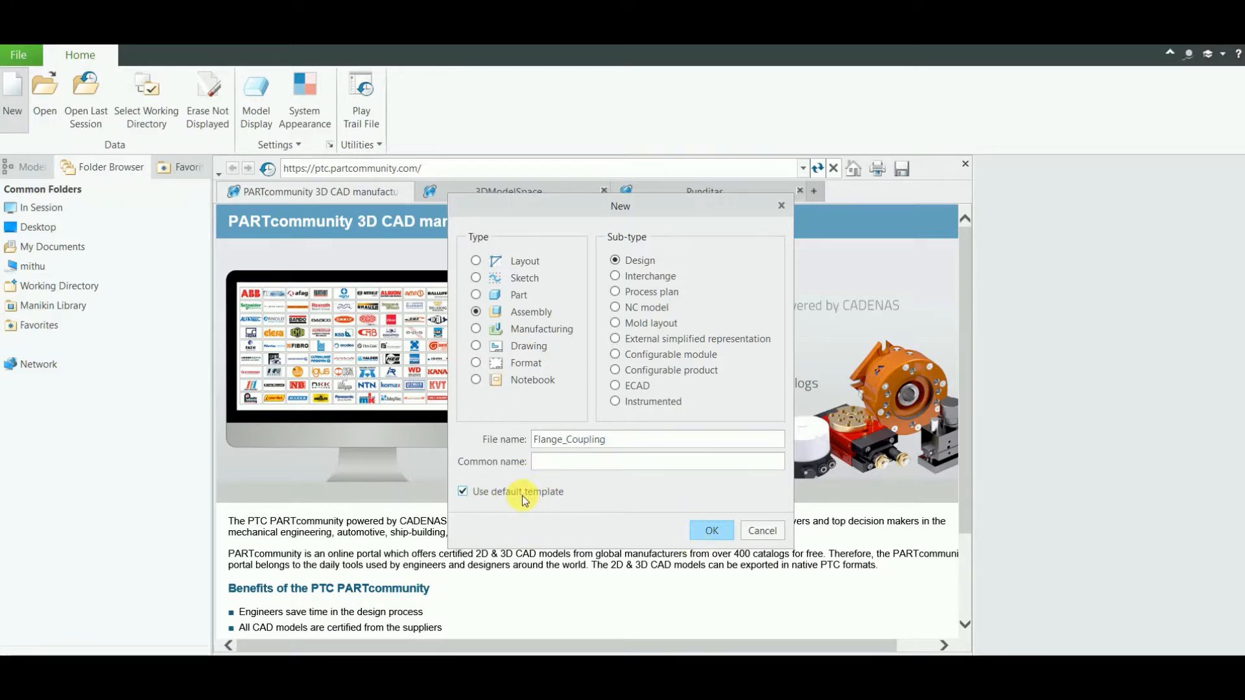
{"action": "left_click", "coordinate": [712, 530]}
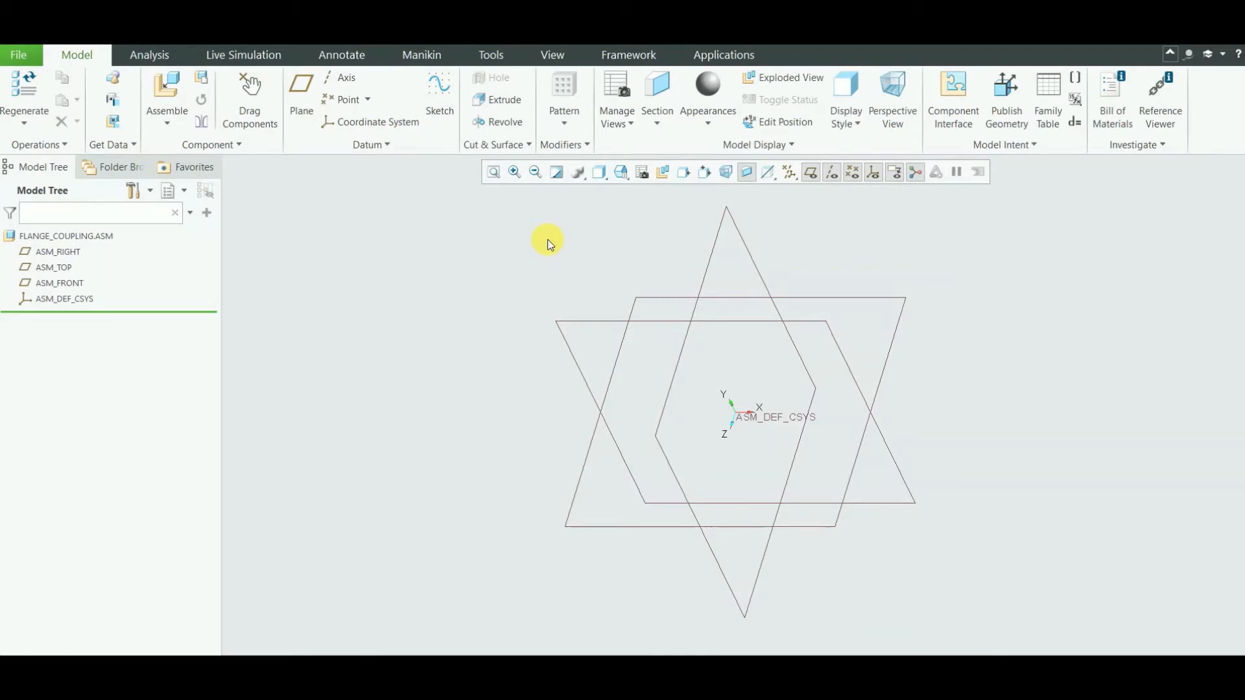
- Bring flange-1.prt into the assembly as the first component and constrain it at the Default location
{"action": "left_click", "coordinate": [165, 84]}
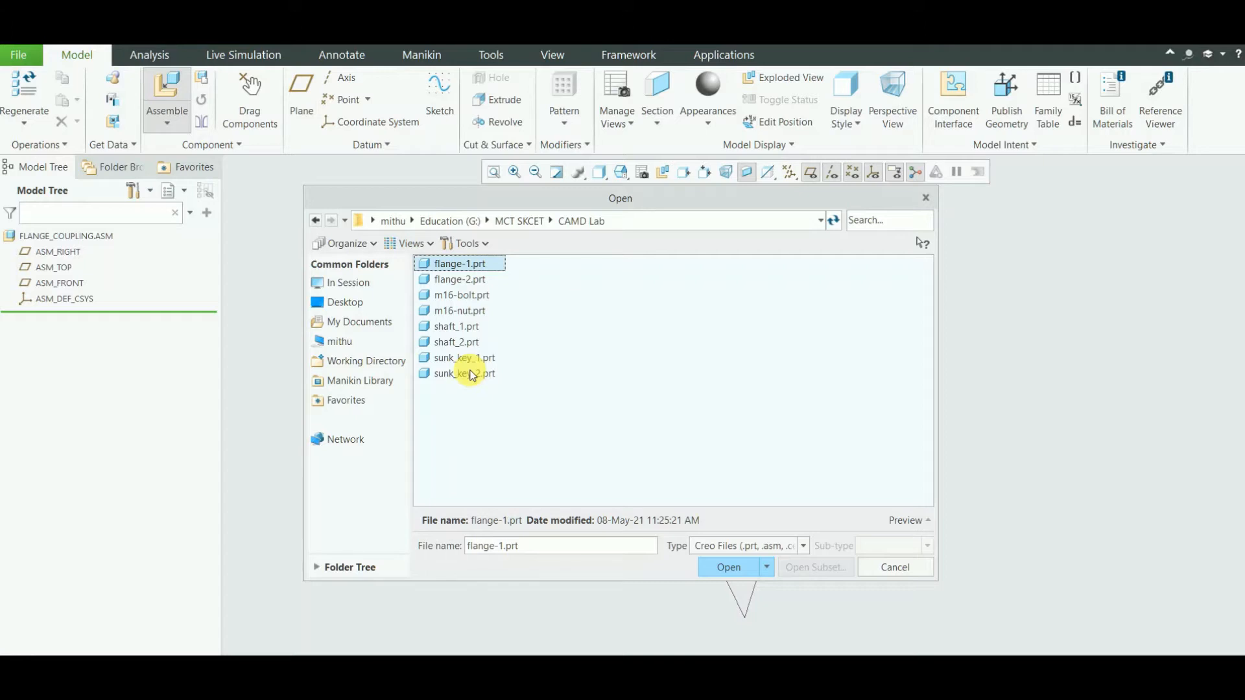
{"action": "left_click", "coordinate": [455, 276]}
{"action": "left_click", "coordinate": [457, 264]}
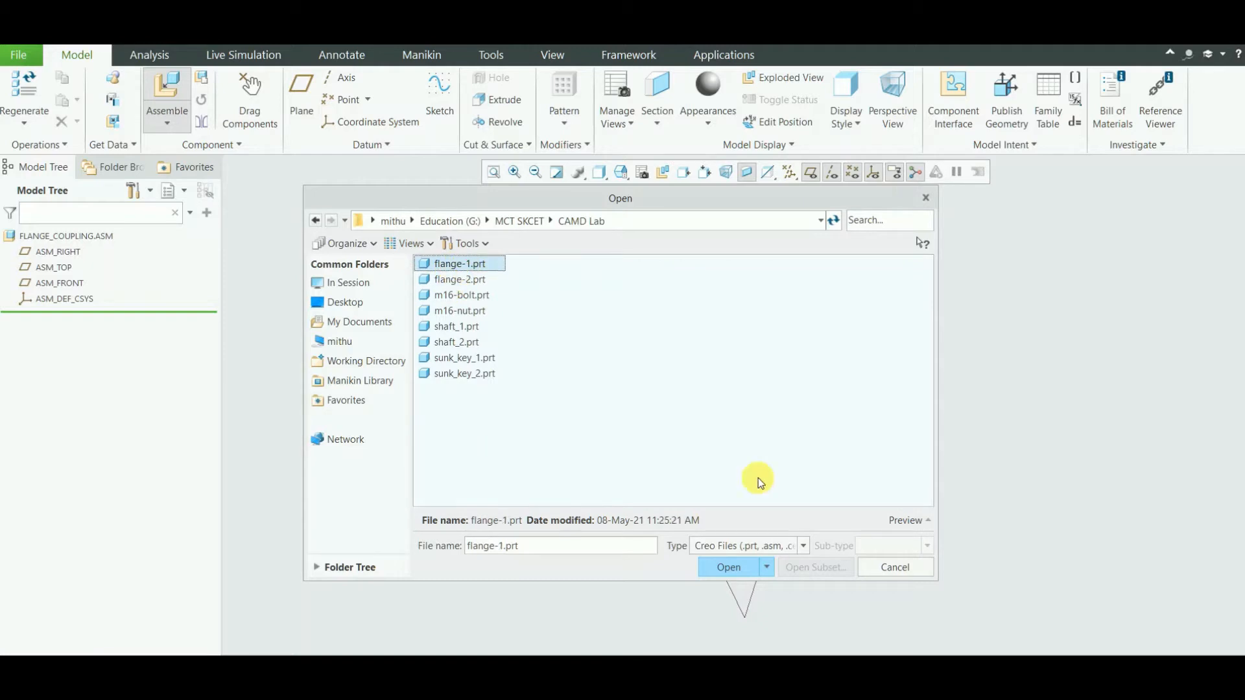
{"action": "left_click", "coordinate": [726, 568]}
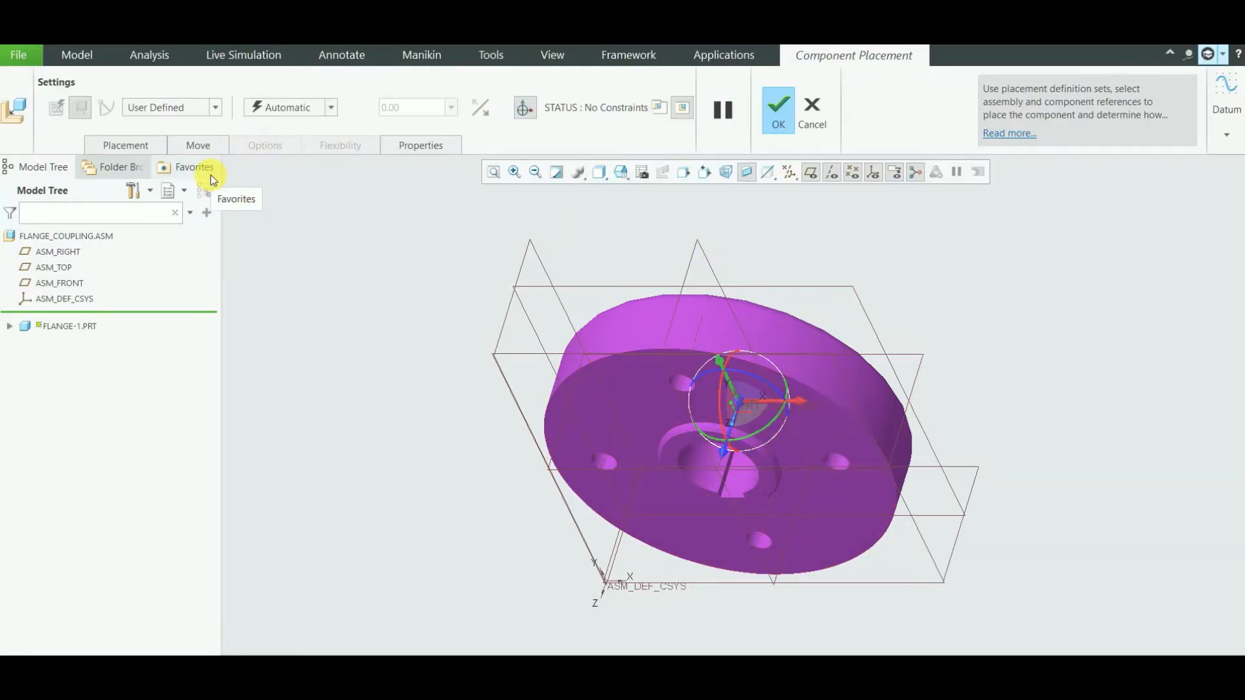
{"action": "left_click", "coordinate": [333, 107]}
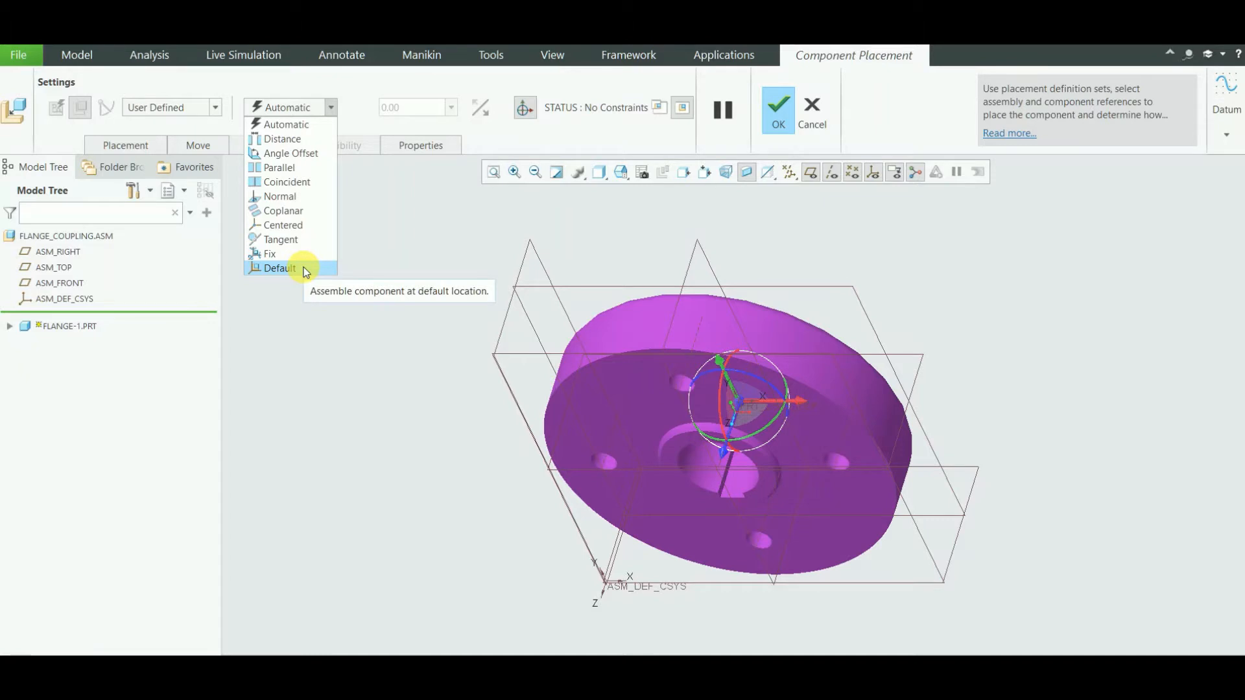
{"action": "left_click", "coordinate": [279, 268]}
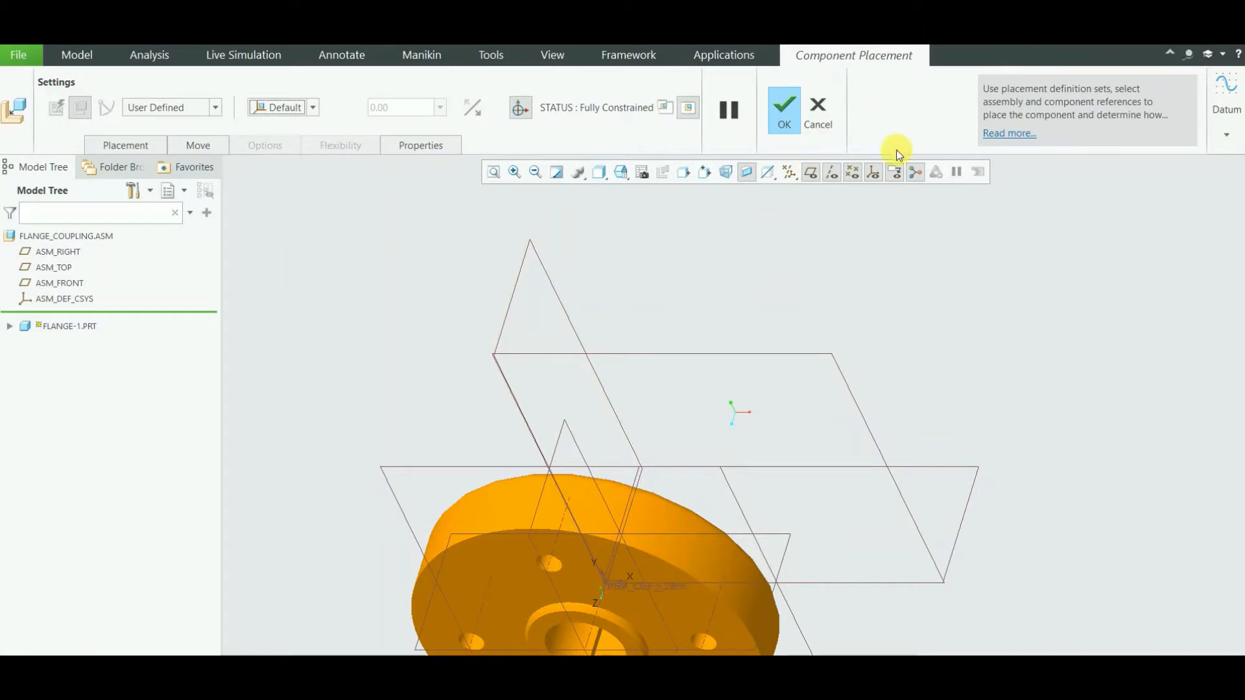
- Hide all datum planes, axes, points and coordinate systems, and accept the flange's placement
{"action": "left_click", "coordinate": [811, 177]}
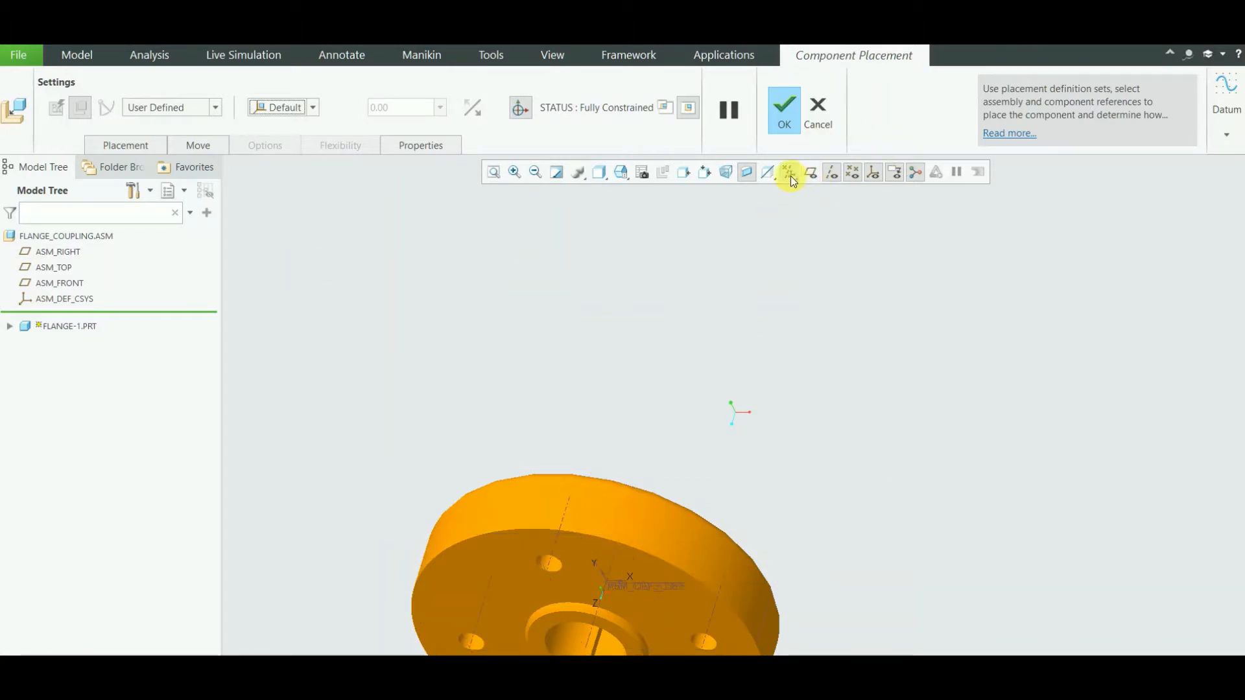
{"action": "left_click", "coordinate": [791, 176]}
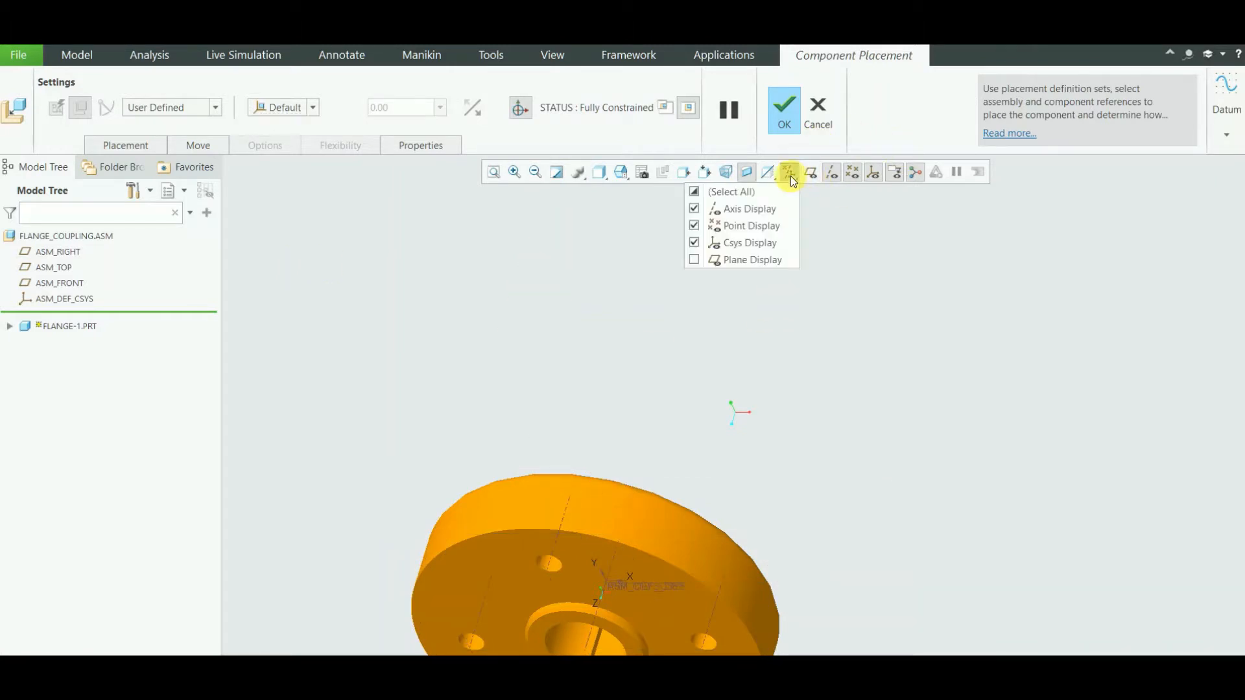
{"action": "left_click", "coordinate": [695, 192]}
{"action": "left_click", "coordinate": [695, 192]}
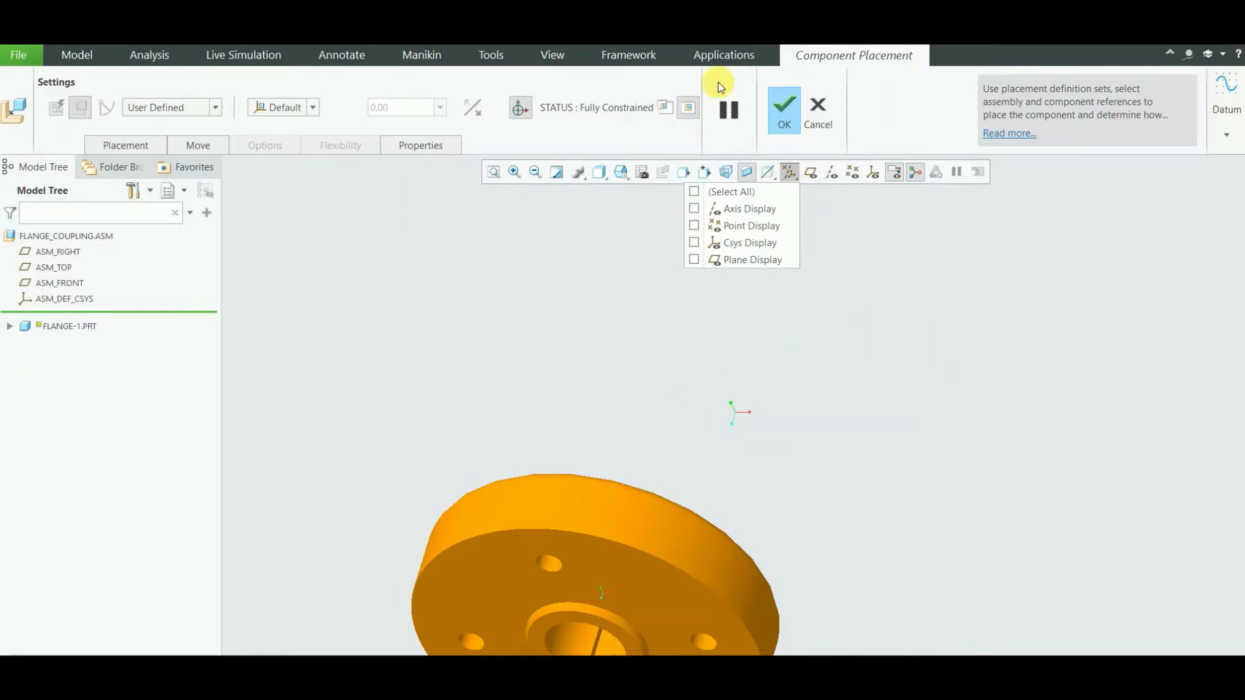
{"action": "left_click", "coordinate": [785, 111]}
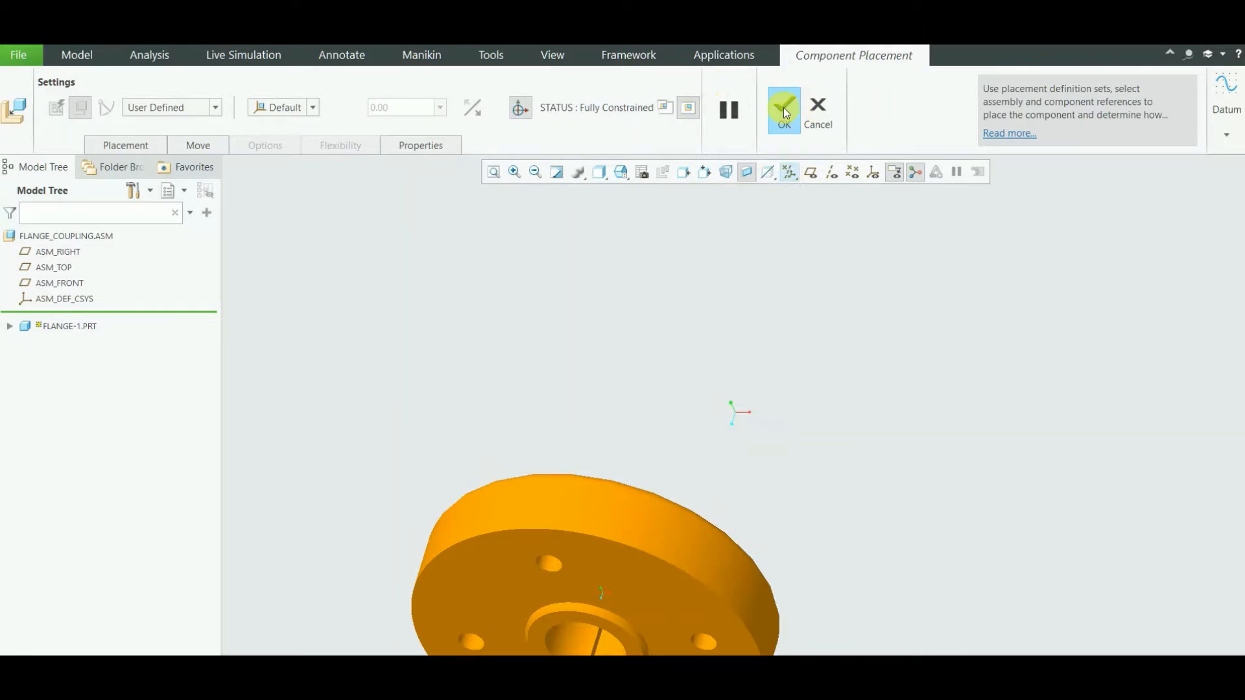
{"action": "left_click", "coordinate": [784, 110]}
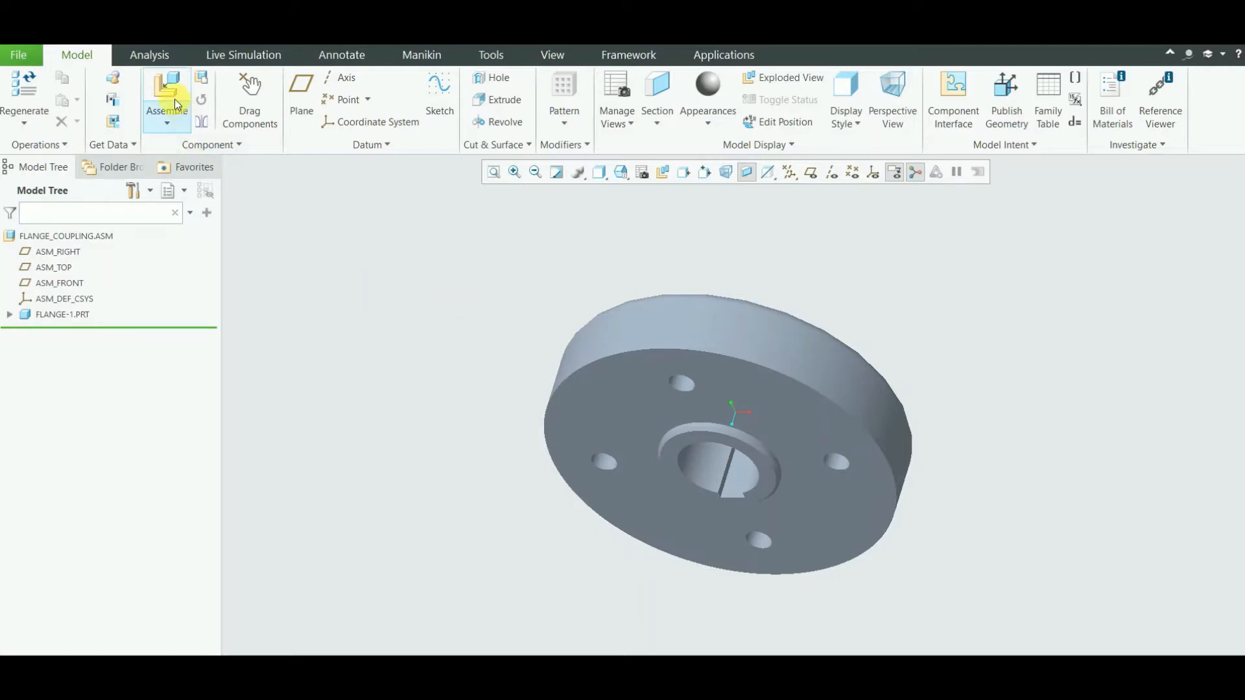
- Bring shaft_1.prt into the assembly and move it to a free spot beside the flange, keeping its placement open
{"action": "left_click", "coordinate": [173, 79]}
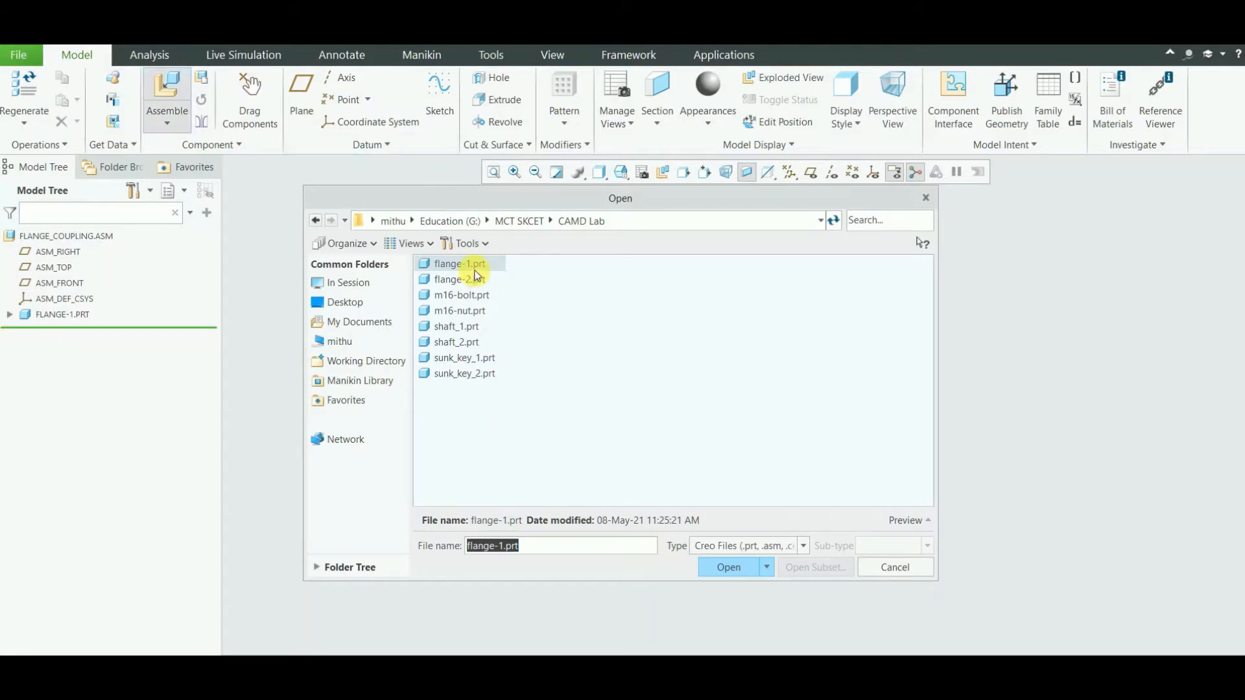
{"action": "left_click", "coordinate": [452, 330]}
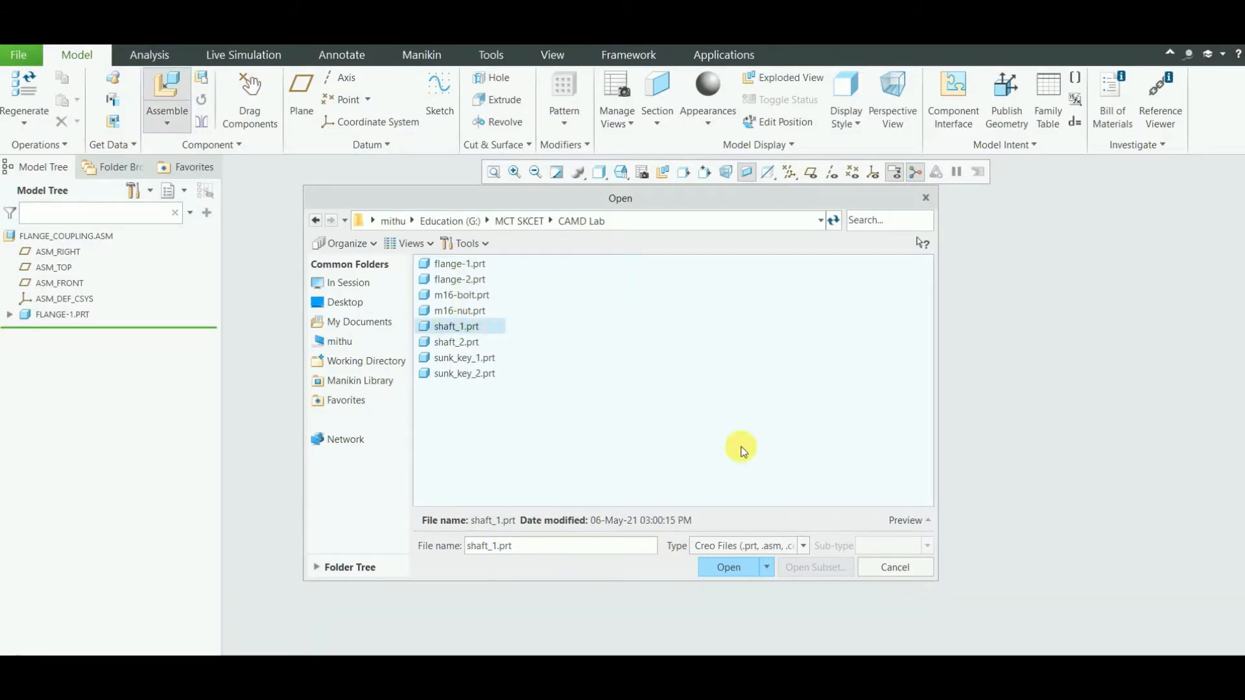
{"action": "left_click", "coordinate": [740, 569]}
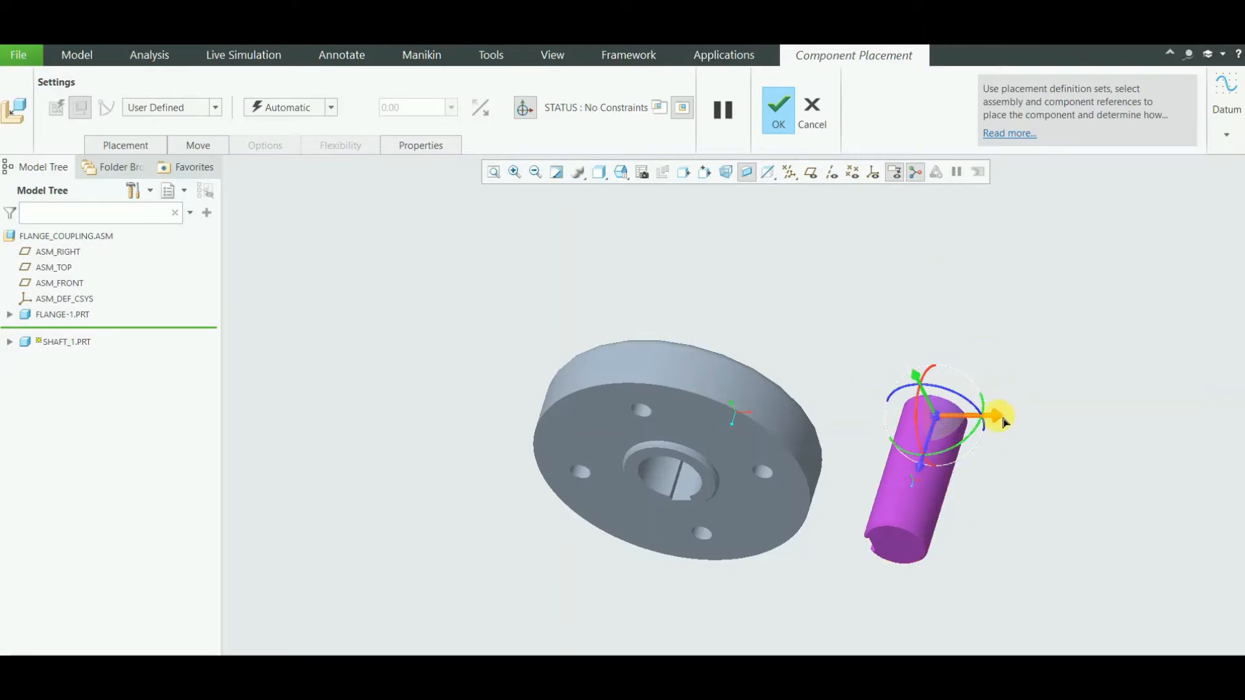
{"action": "mouse_move", "coordinate": [1003, 420]}
{"action": "left_mouse_down"}
{"action": "mouse_move", "coordinate": [1050, 411]}
{"action": "mouse_move", "coordinate": [990, 412]}
{"action": "left_mouse_up"}
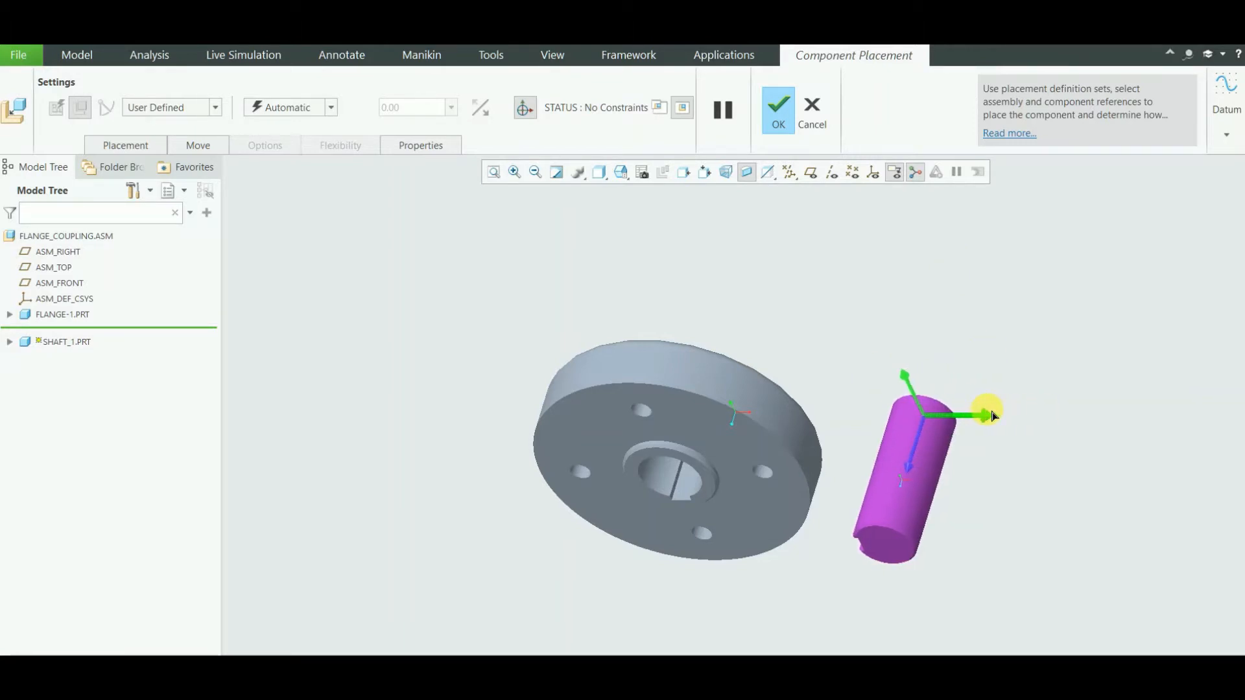
{"action": "left_click_drag", "start_coordinate": [903, 372], "coordinate": [890, 322]}
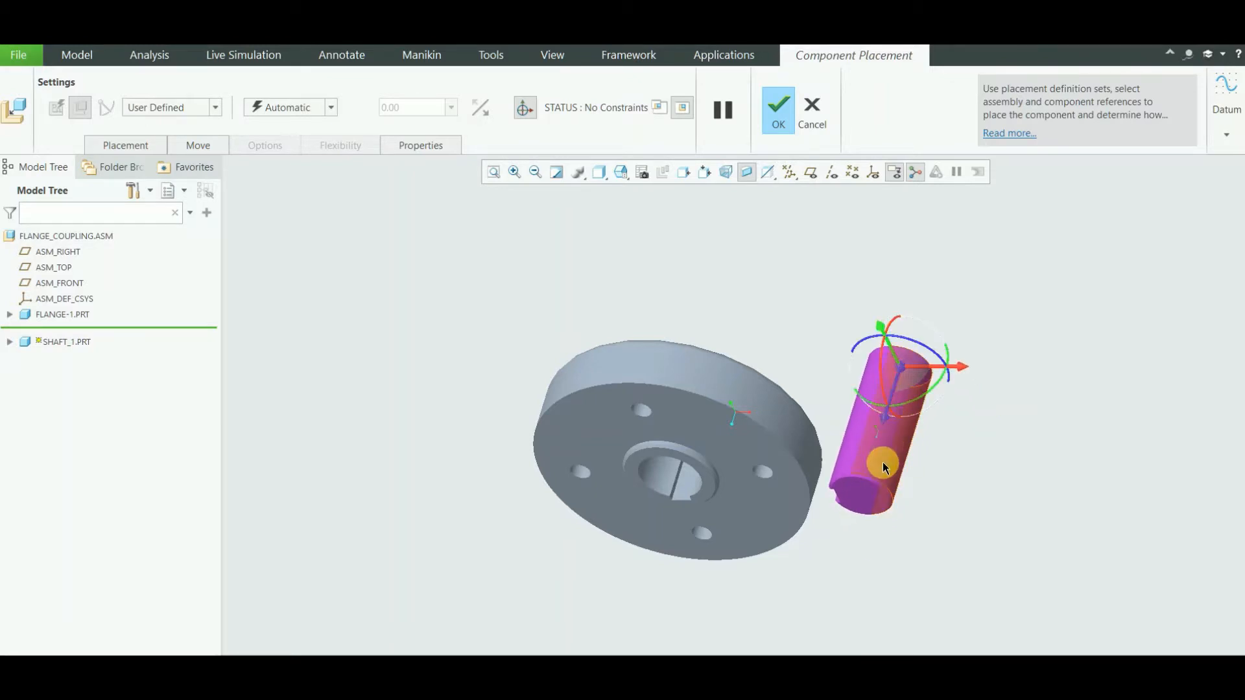
{"action": "left_click_drag", "start_coordinate": [882, 414], "coordinate": [934, 356]}
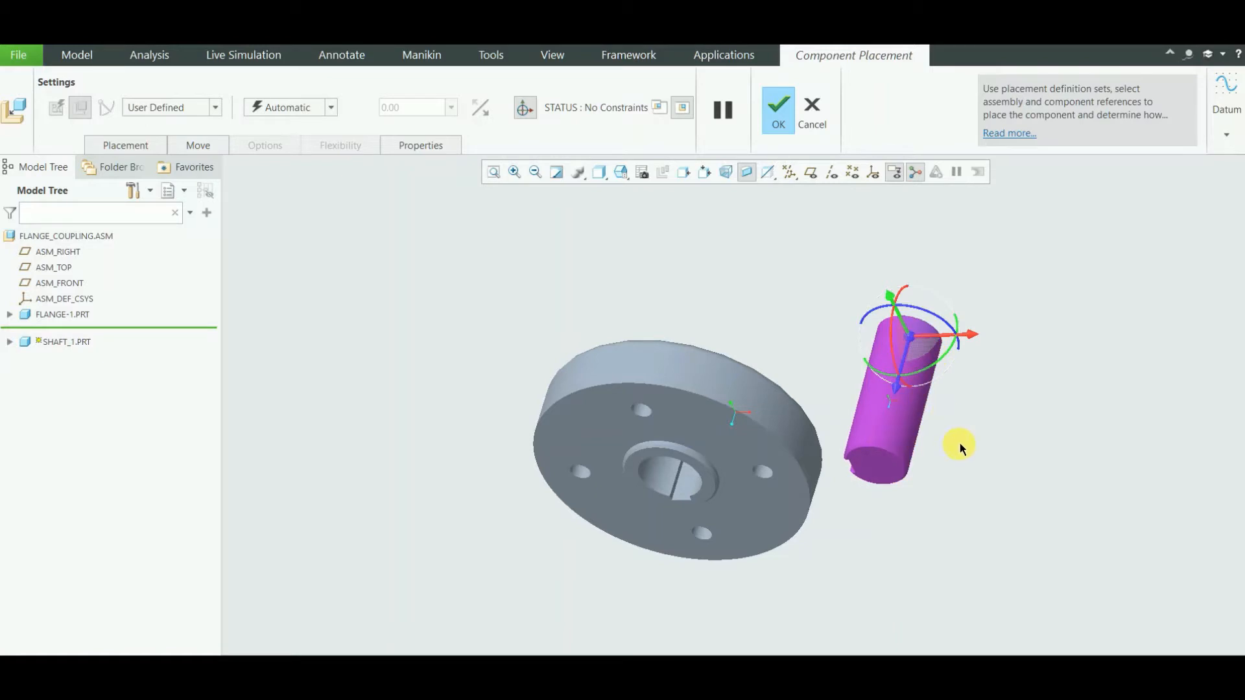
{"action": "key", "text": "Escape"}
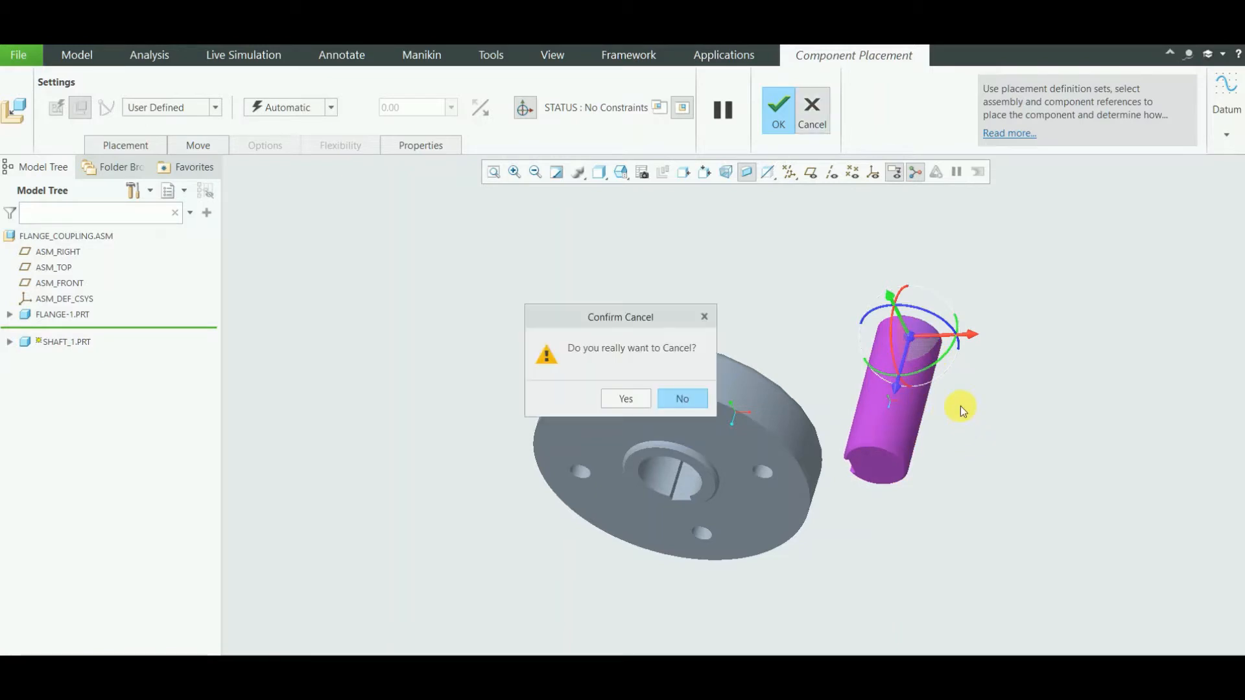
{"action": "left_click", "coordinate": [675, 402]}
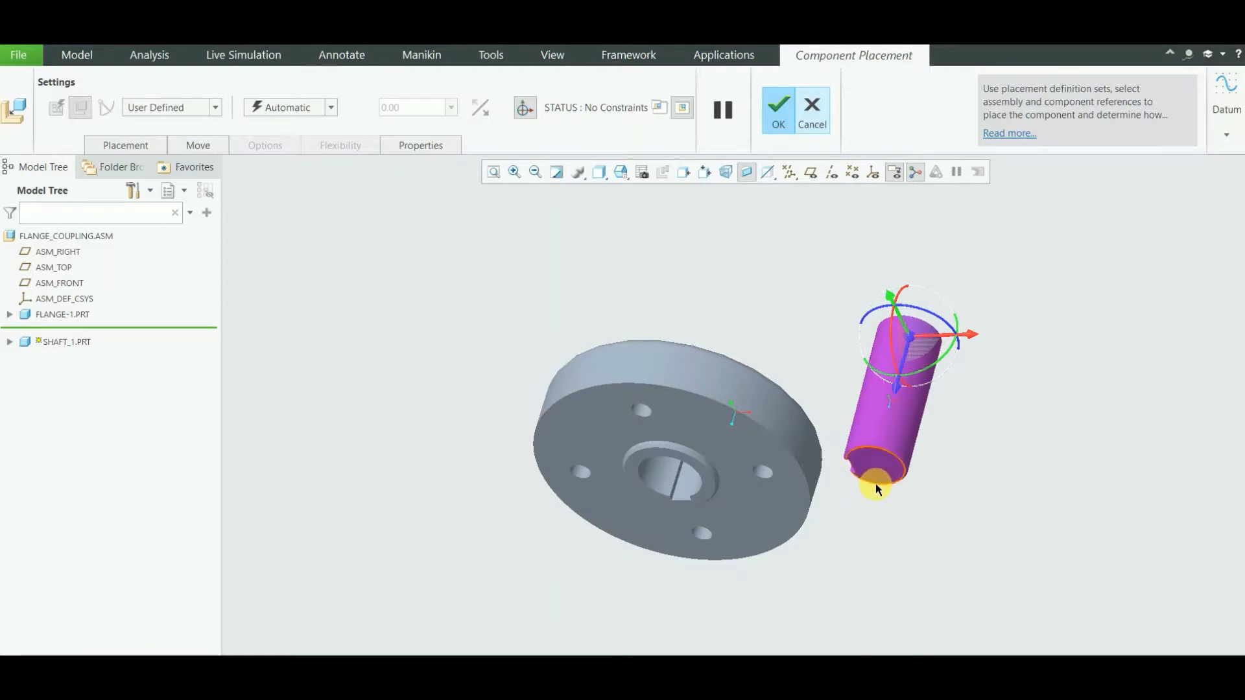
- Make the shaft's keyway-side end face Coincident with the flange's flat face that carries the bolt holes, trying the flipped orientation and restoring the original
{"action": "left_click", "coordinate": [142, 147]}
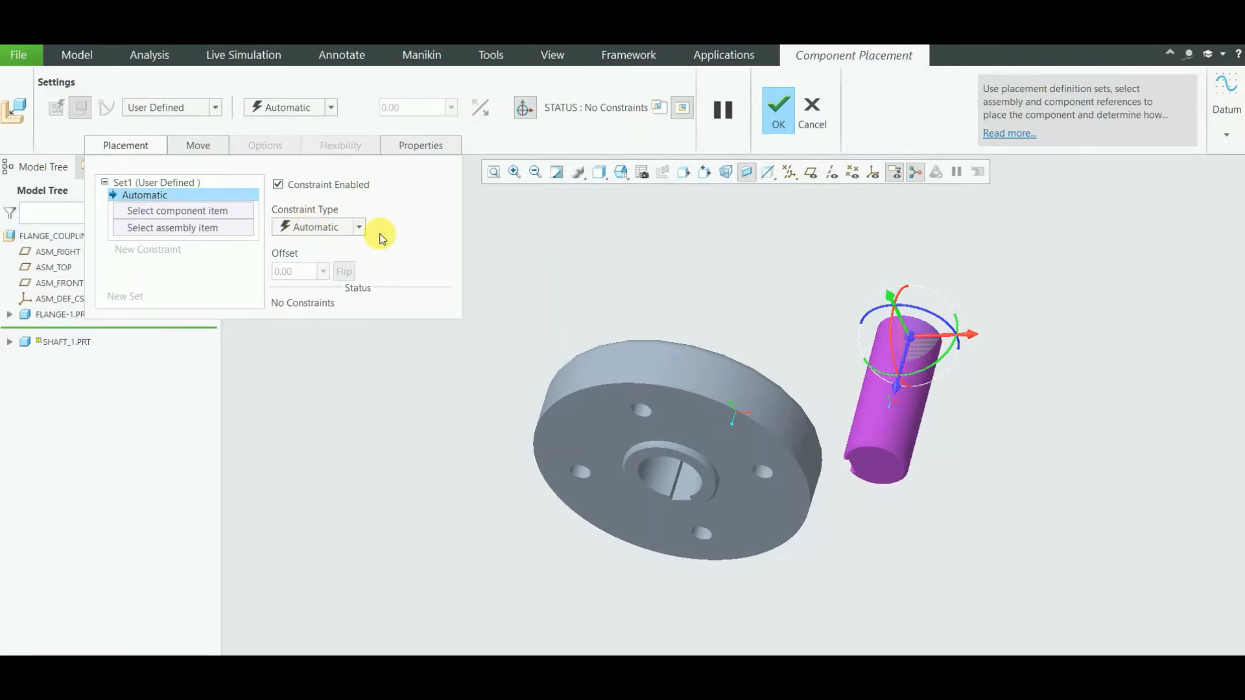
{"action": "left_click", "coordinate": [359, 228]}
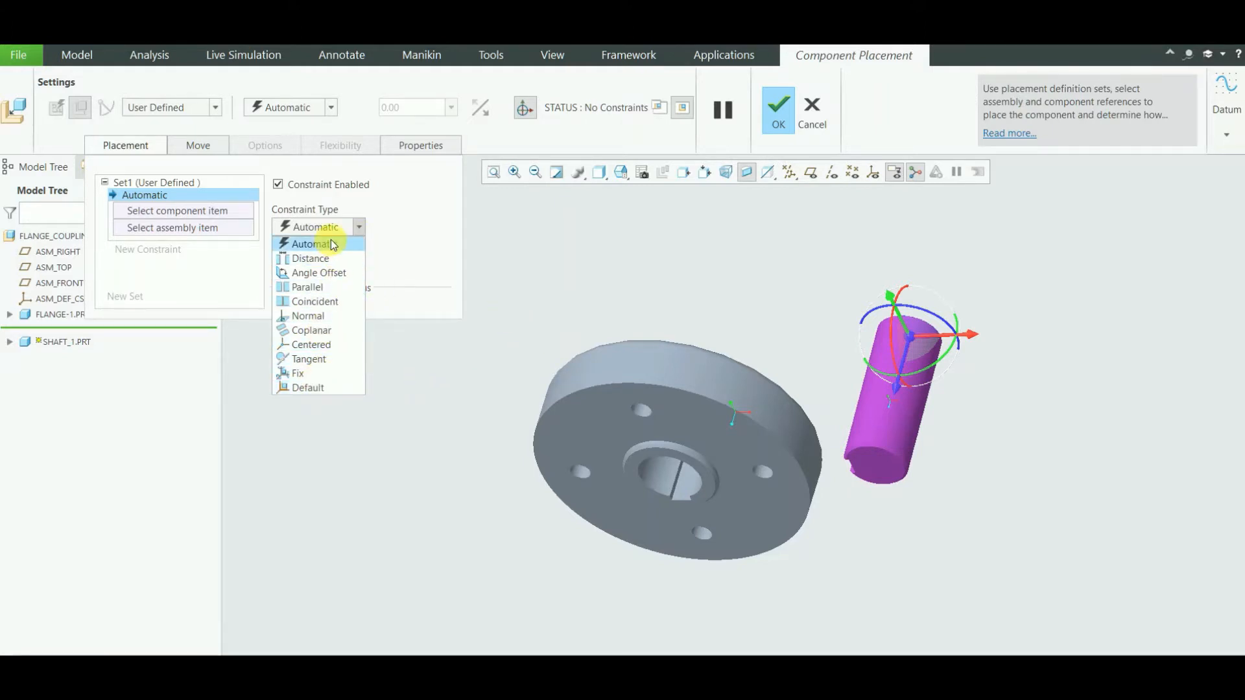
{"action": "left_click", "coordinate": [415, 224]}
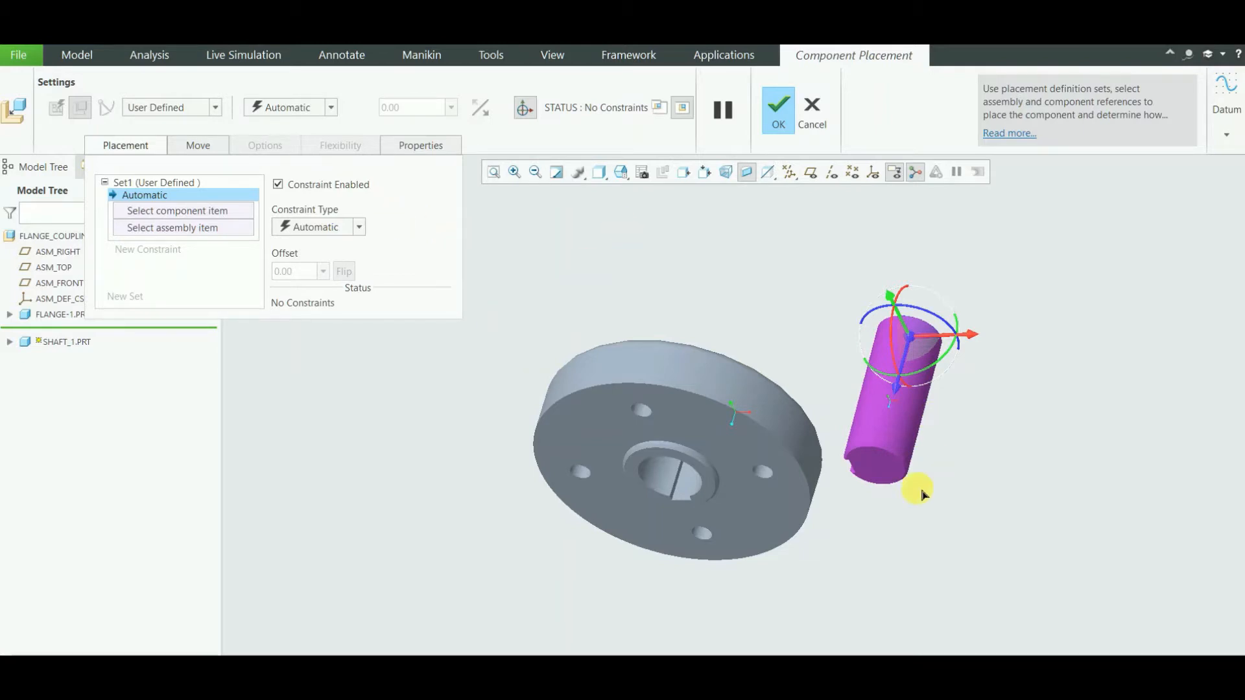
{"action": "left_click", "coordinate": [876, 460]}
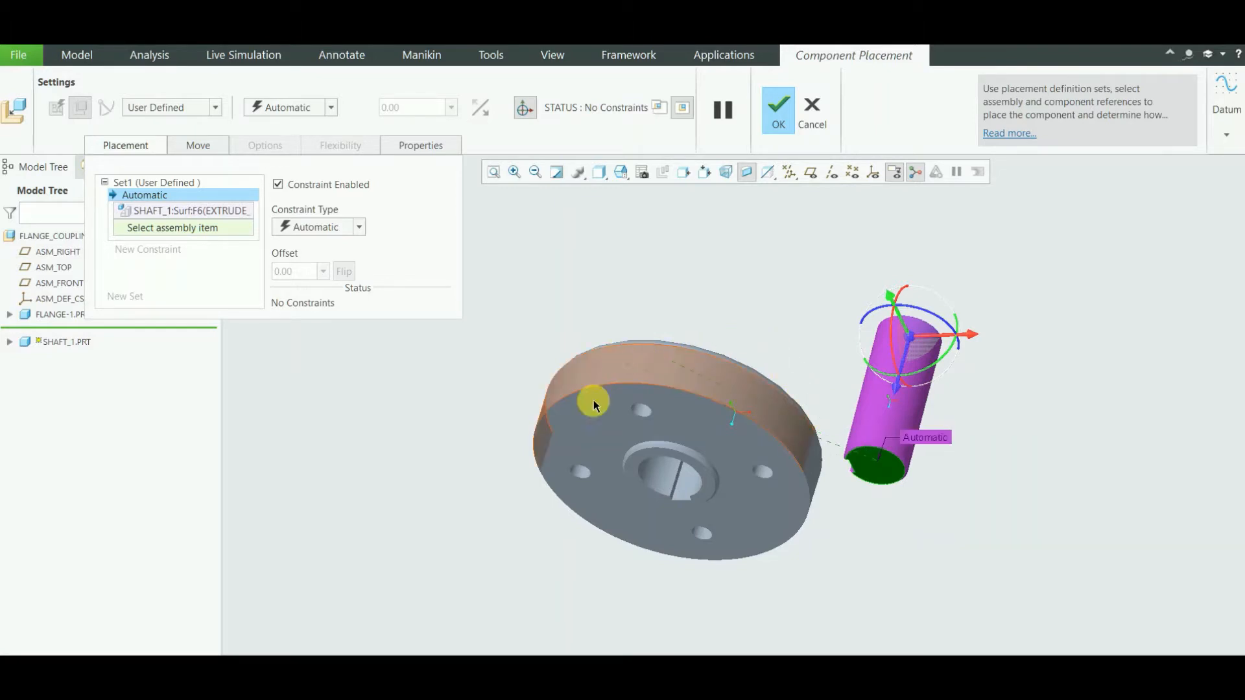
{"action": "left_click", "coordinate": [747, 447]}
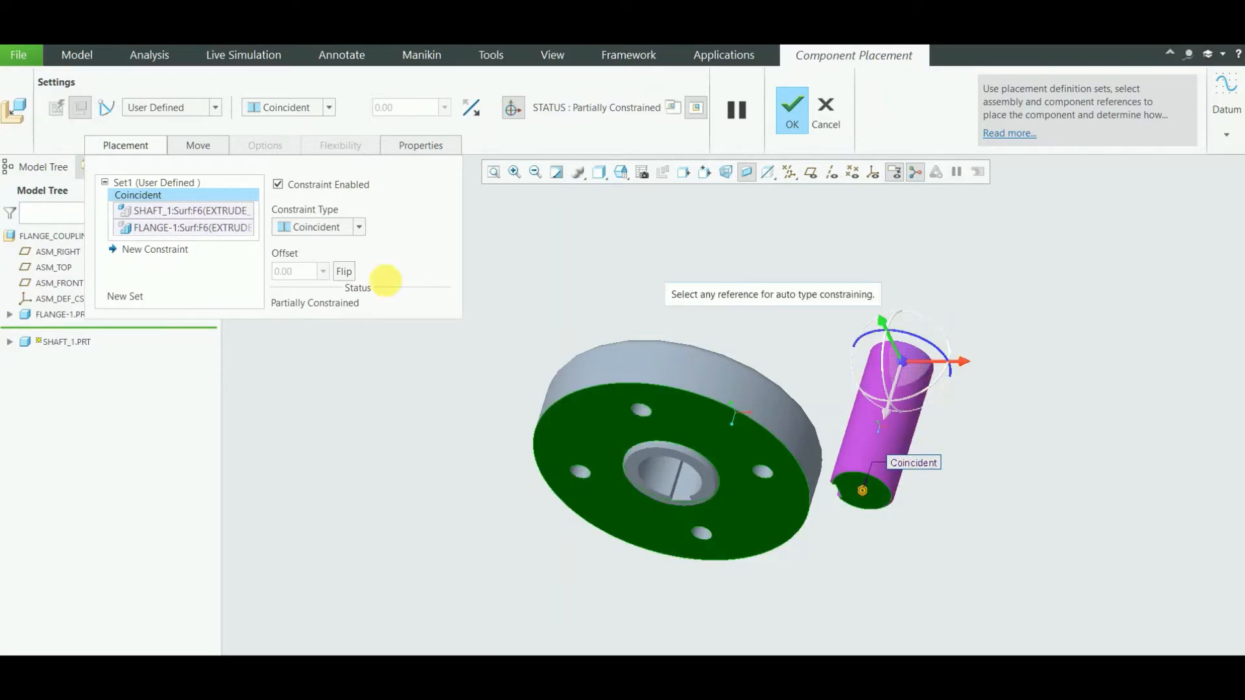
{"action": "left_click", "coordinate": [344, 273]}
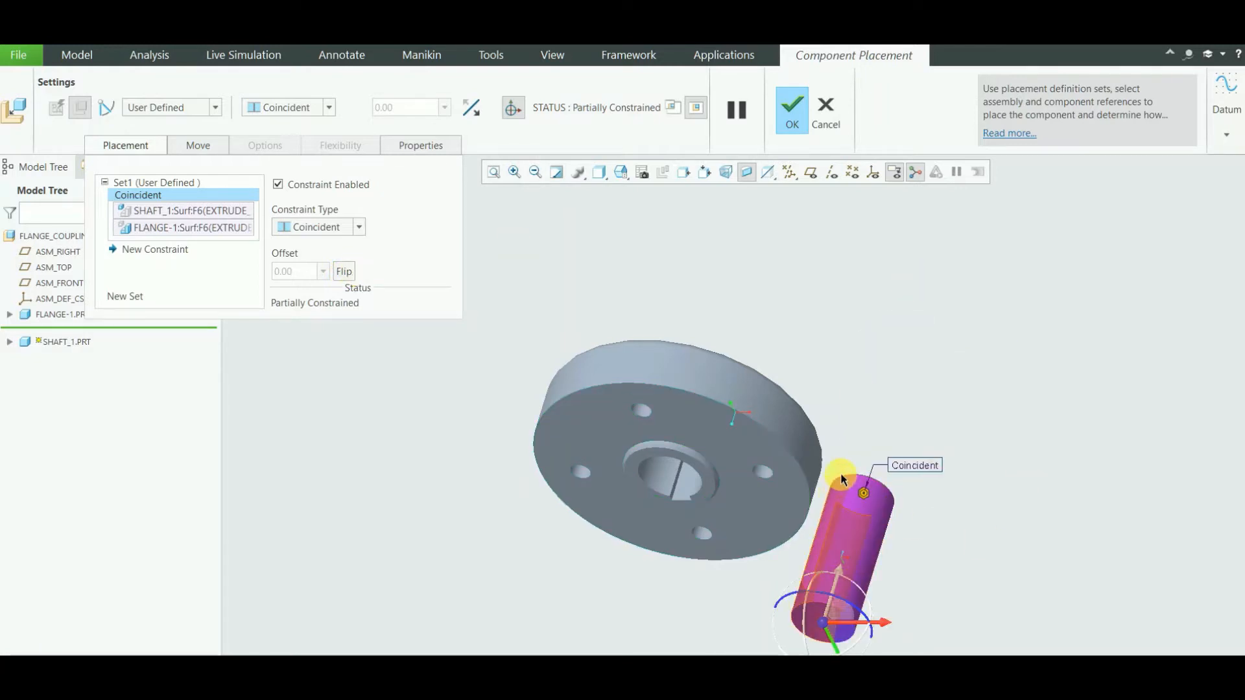
{"action": "left_click", "coordinate": [343, 272]}
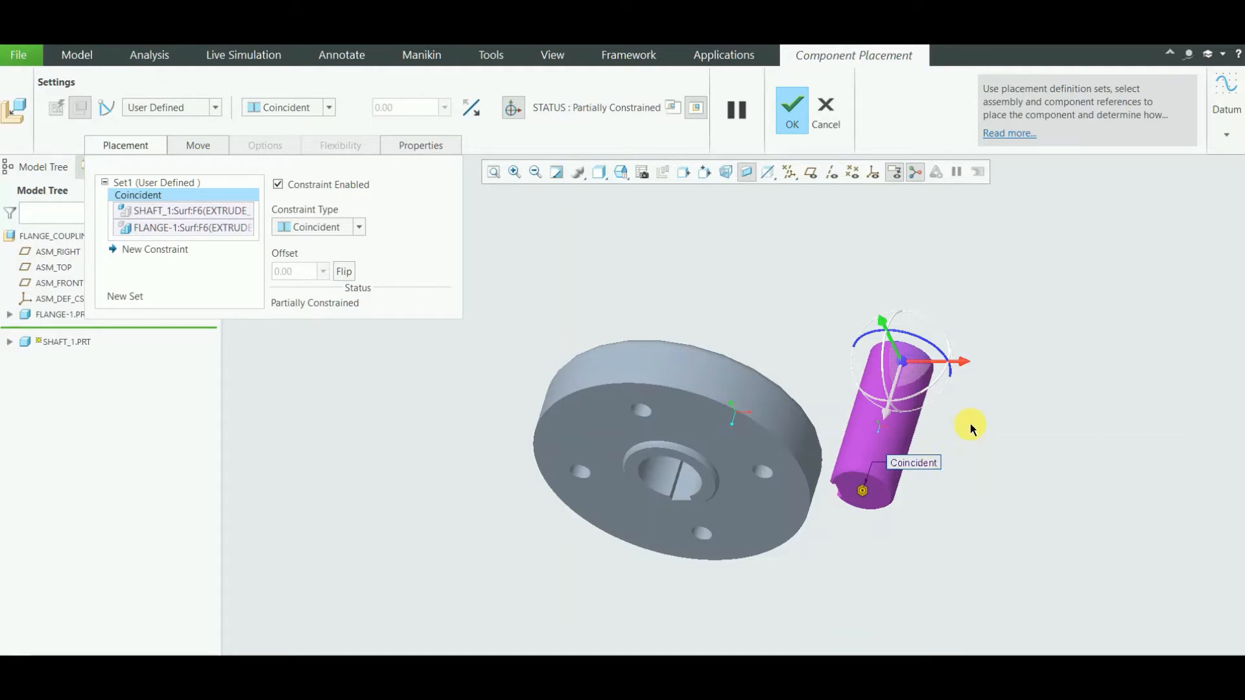
- Try to add a Coplanar constraint between a face of the shaft's keyway and the matching keyway face in the flange bore
{"action": "middle_click_drag", "start_coordinate": [970, 422], "coordinate": [1028, 420]}
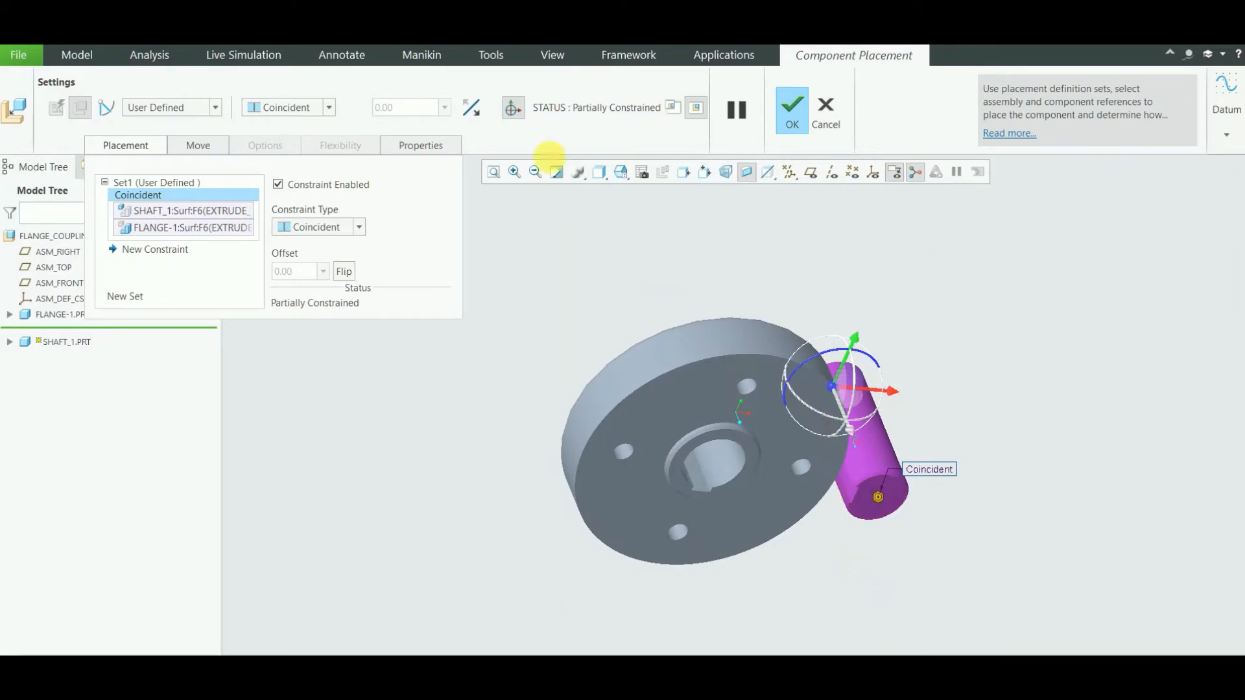
{"action": "left_click", "coordinate": [515, 178]}
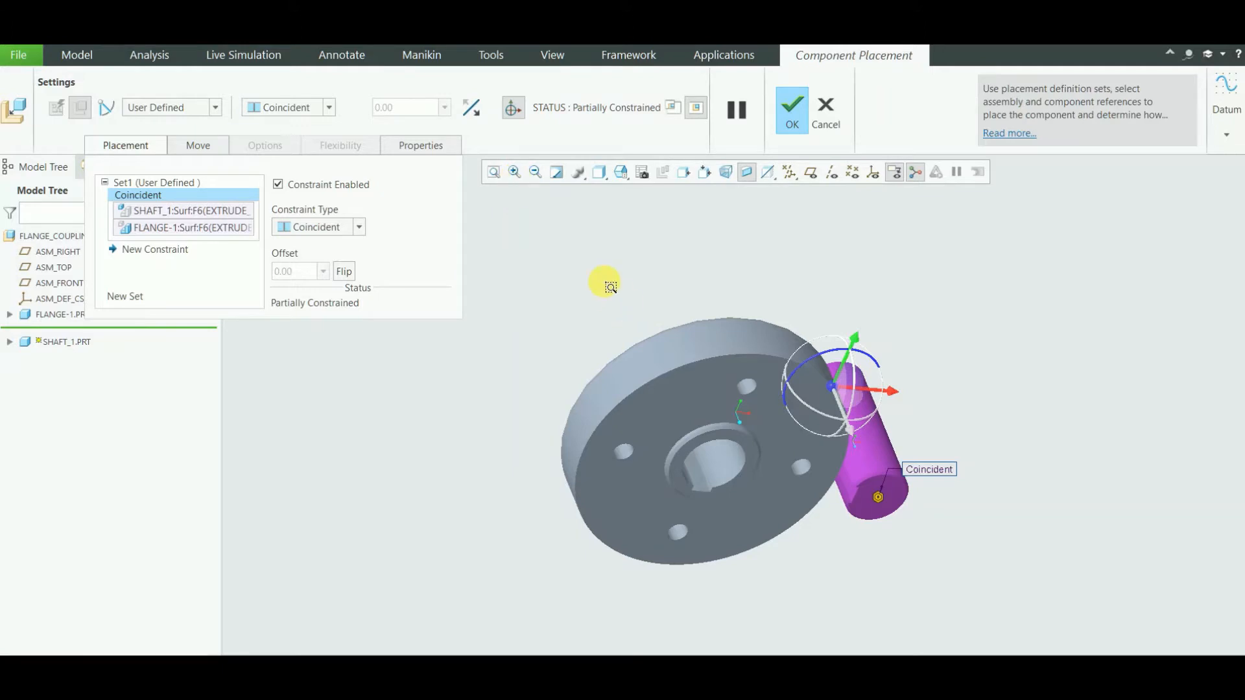
{"action": "left_click_drag", "start_coordinate": [600, 280], "coordinate": [915, 563]}
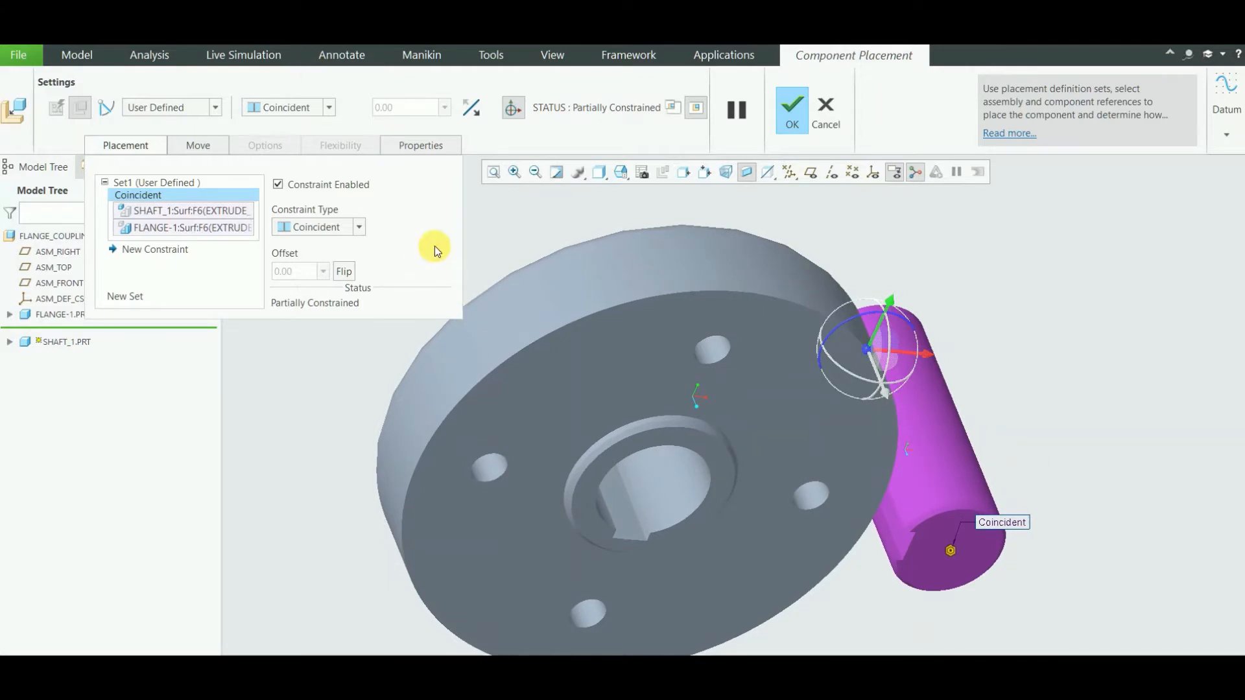
{"action": "left_click", "coordinate": [153, 250]}
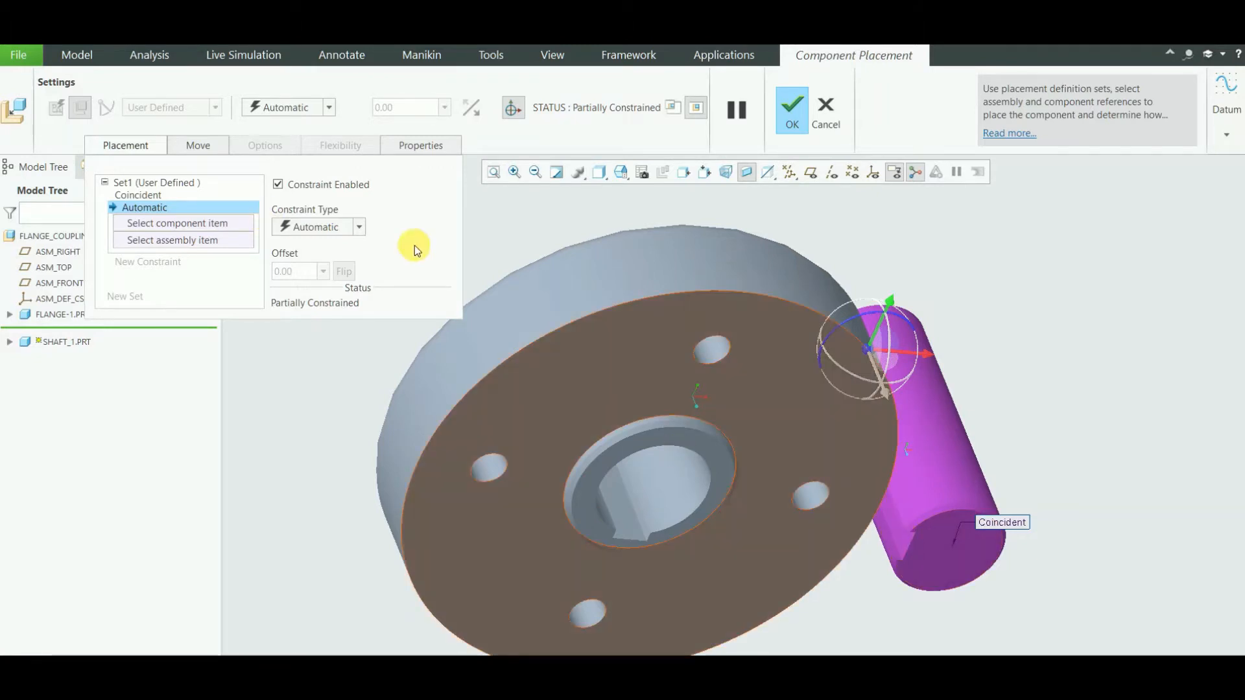
{"action": "left_click", "coordinate": [359, 228]}
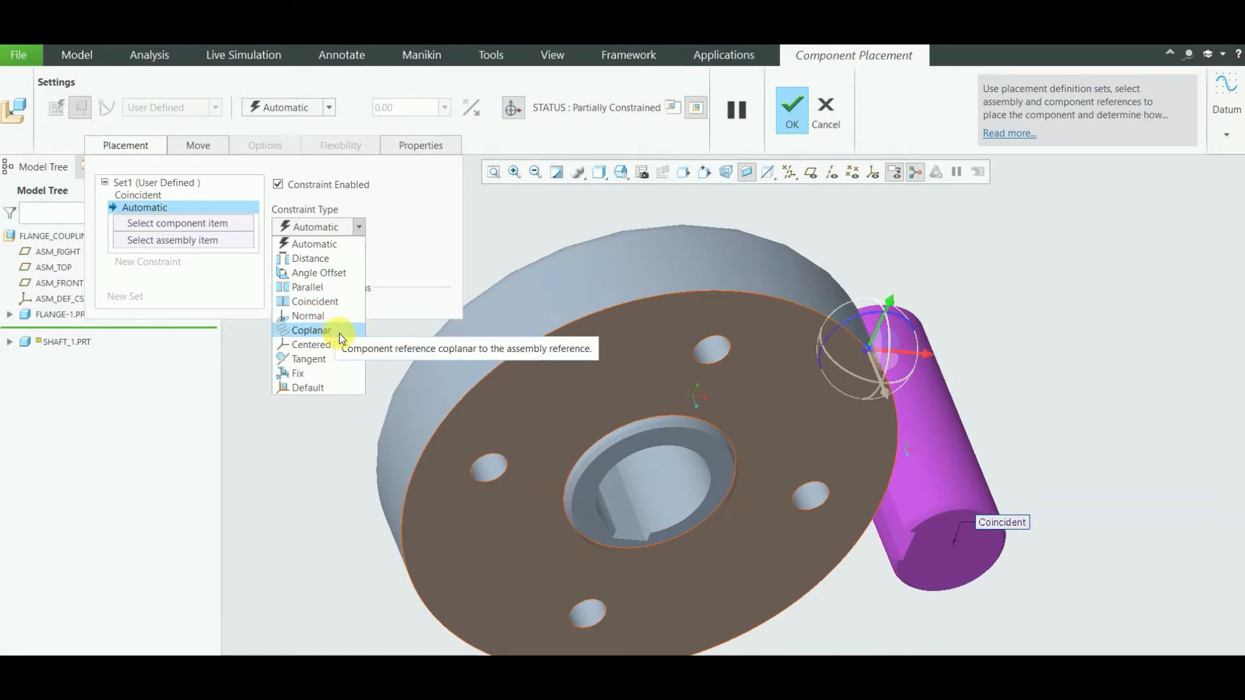
{"action": "left_click", "coordinate": [312, 331]}
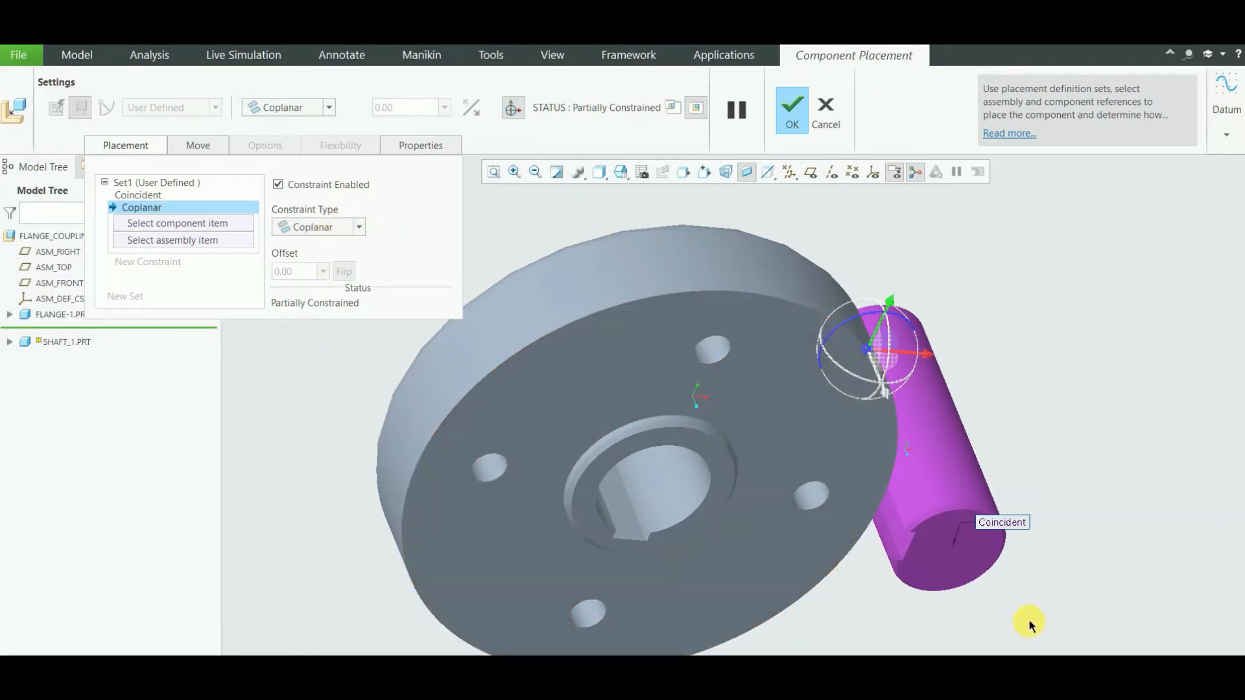
{"action": "left_click", "coordinate": [897, 547]}
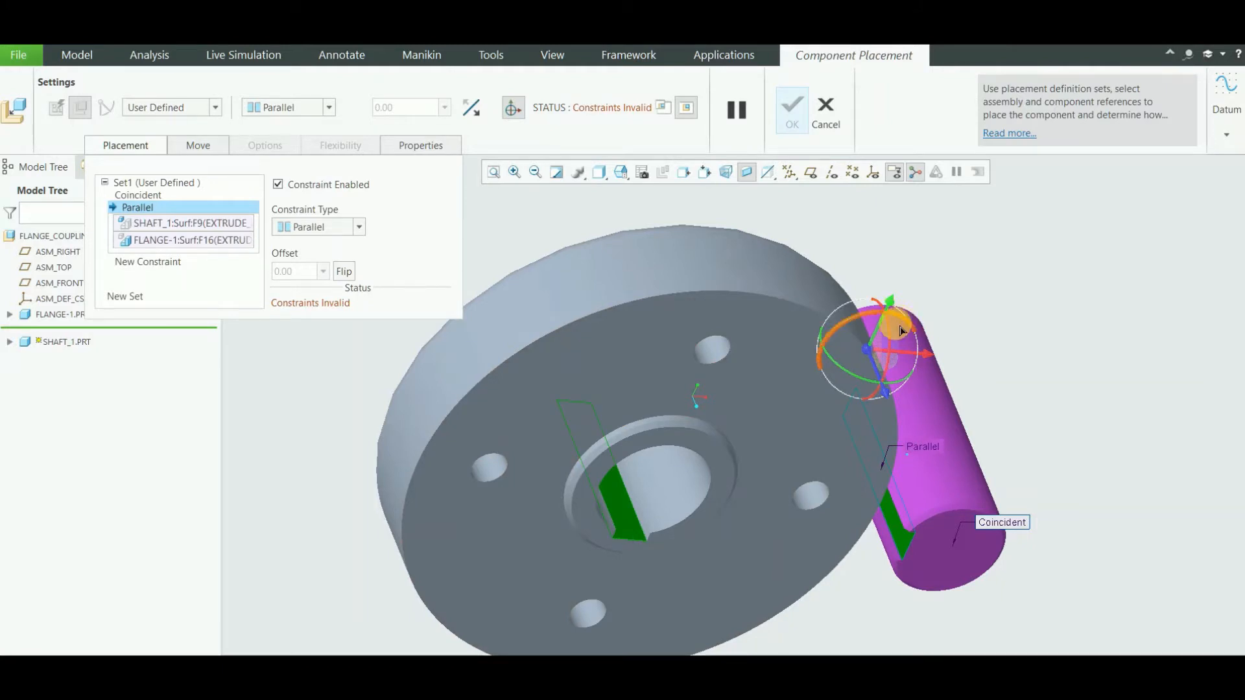
- Rotate the shaft about its axis to align its keyway with the flange's, and constrain their matching keyway side faces using the Automatic type
{"action": "left_click_drag", "start_coordinate": [900, 331], "coordinate": [841, 329]}
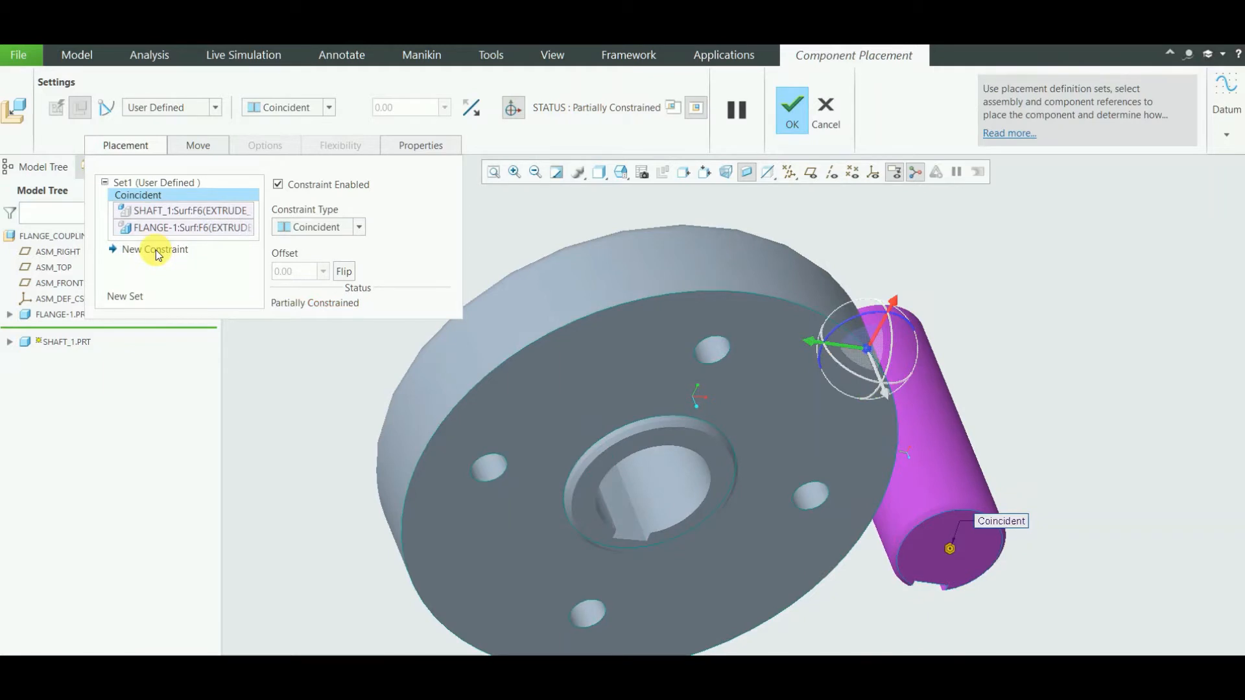
{"action": "left_click", "coordinate": [156, 250]}
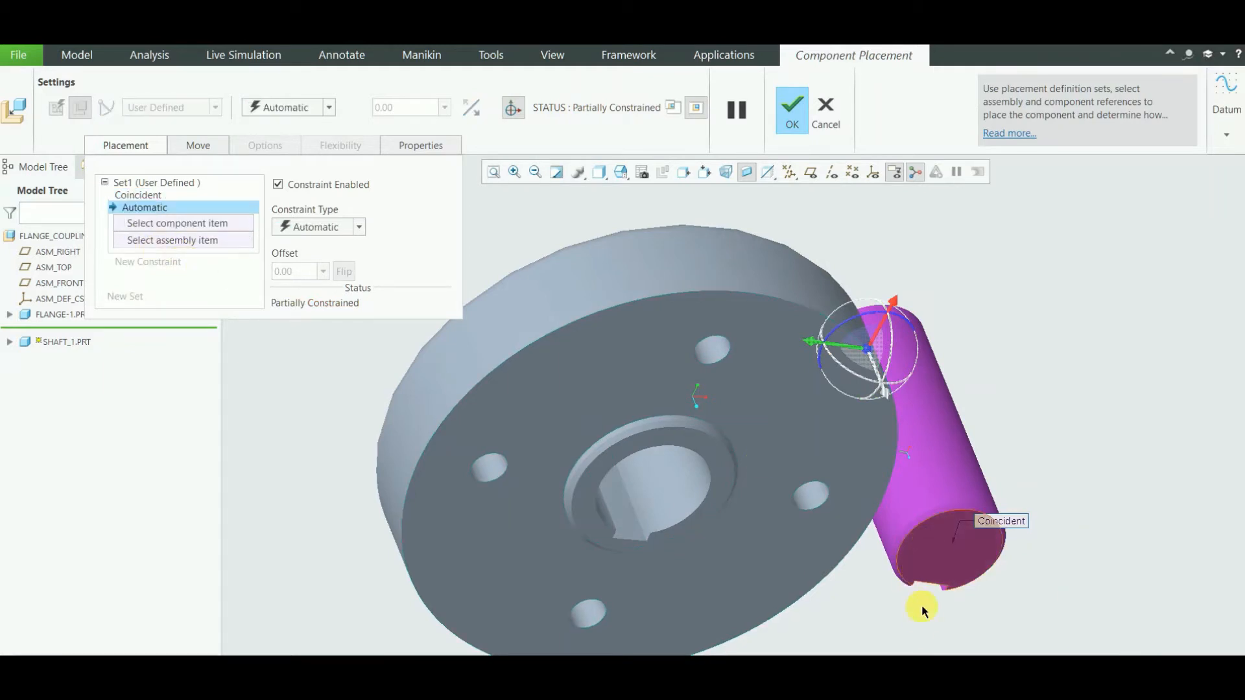
{"action": "middle_click_drag", "start_coordinate": [925, 617], "coordinate": [931, 591]}
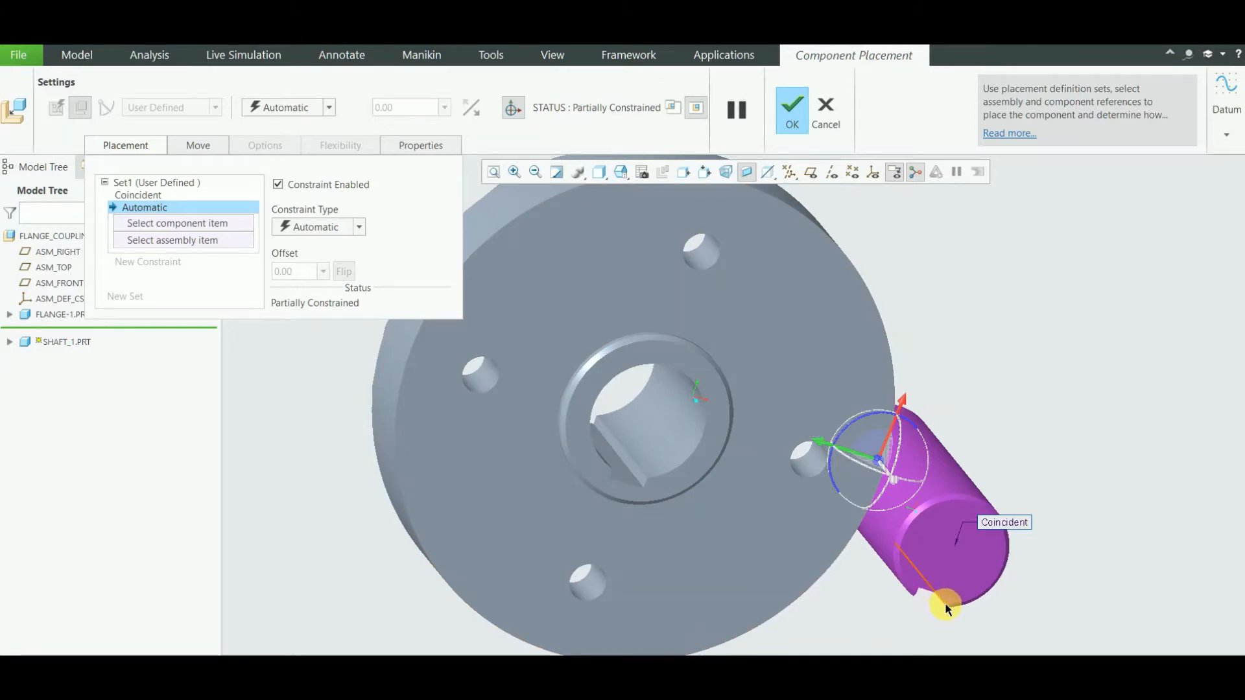
{"action": "left_click", "coordinate": [947, 604]}
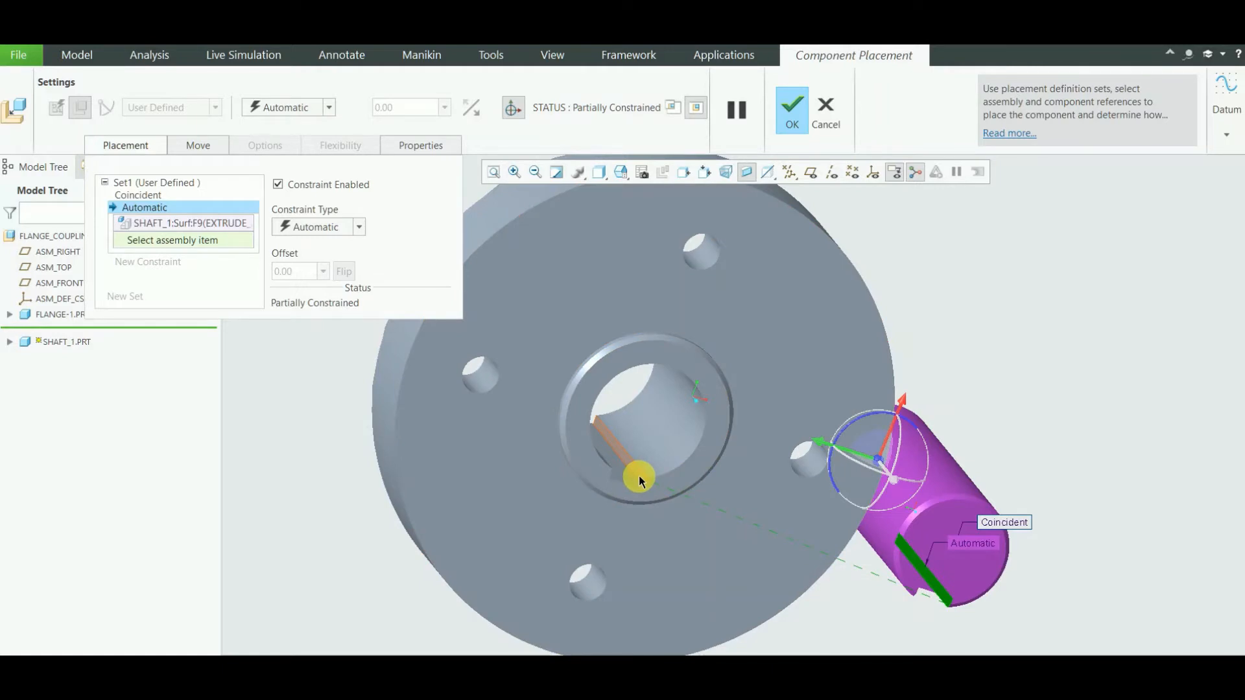
{"action": "left_click", "coordinate": [639, 477]}
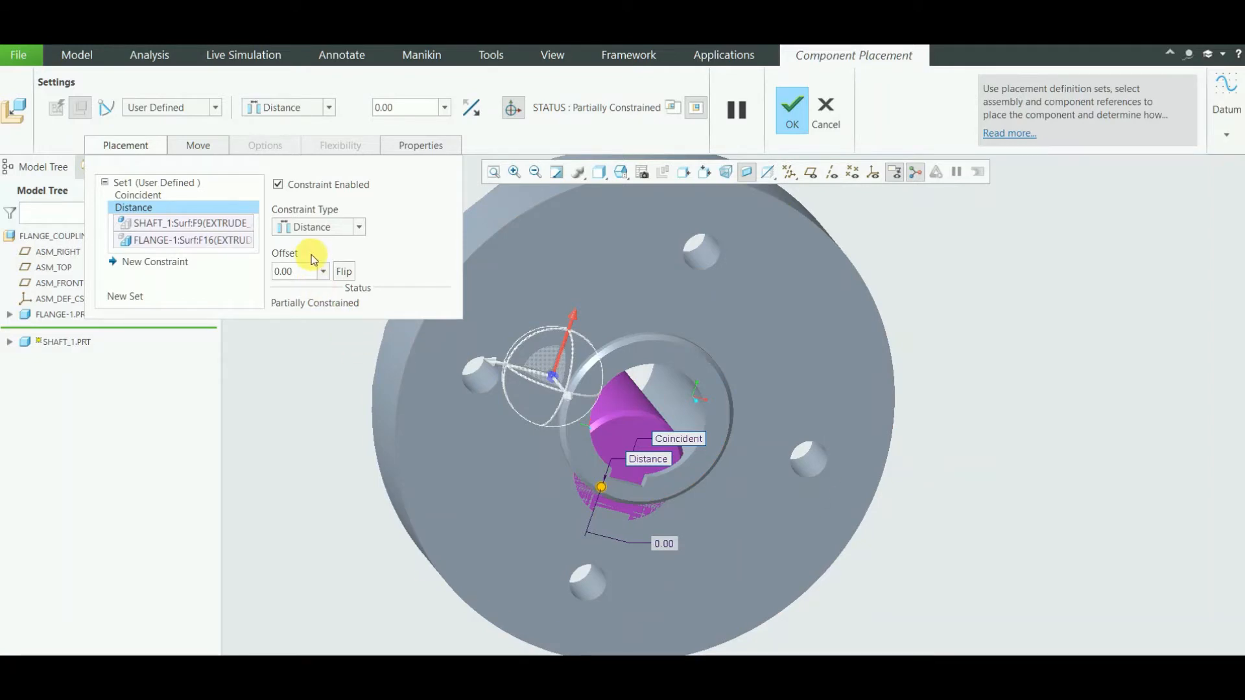
- Add a constraint making the shaft's outer cylindrical surface Coincident with the flange's bore surface
{"action": "left_click", "coordinate": [178, 258]}
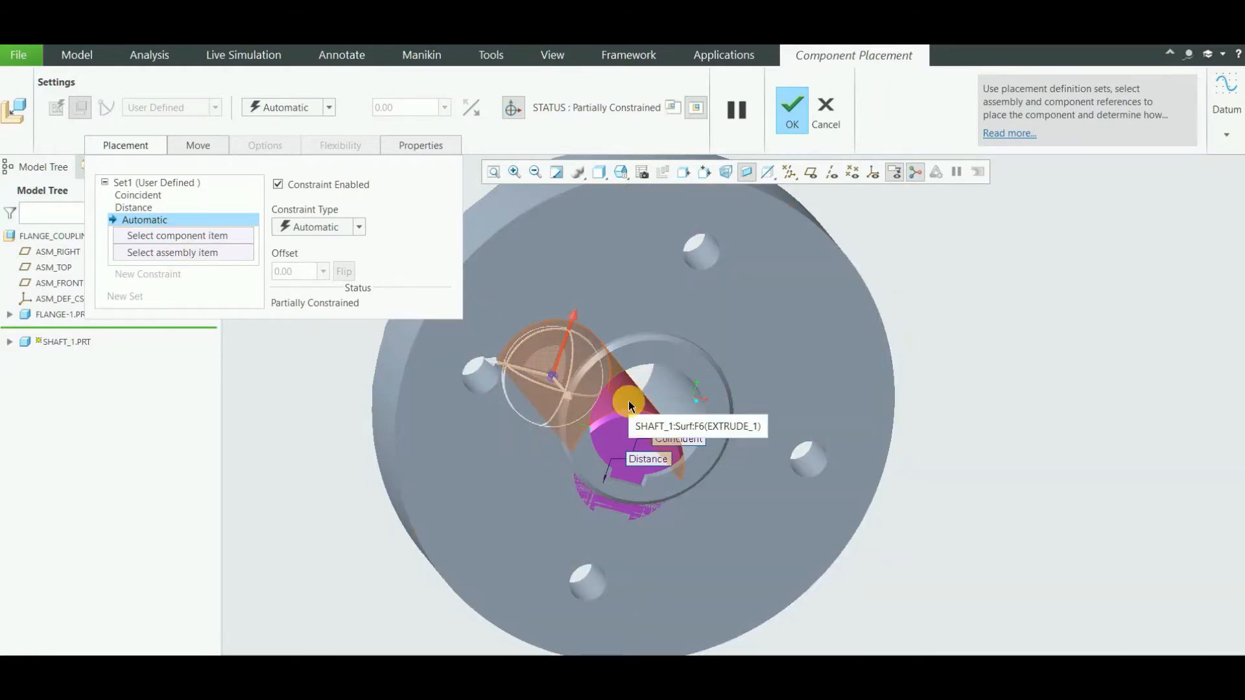
{"action": "left_click", "coordinate": [360, 227]}
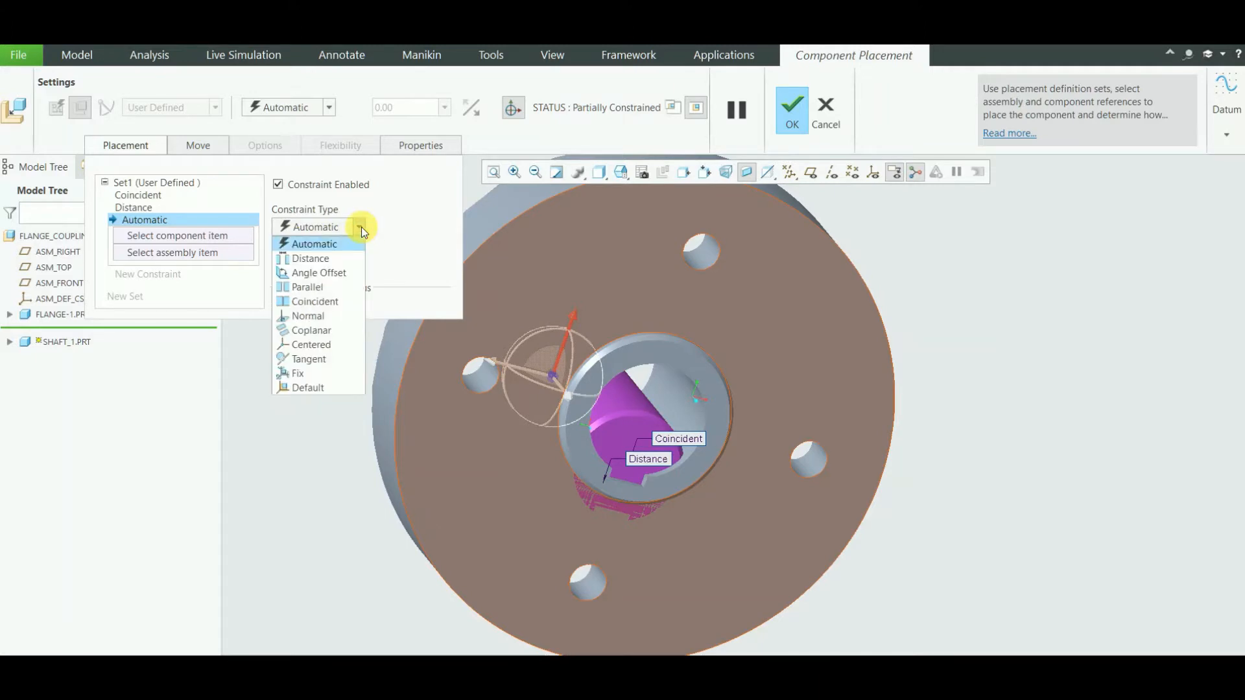
{"action": "left_click", "coordinate": [414, 224]}
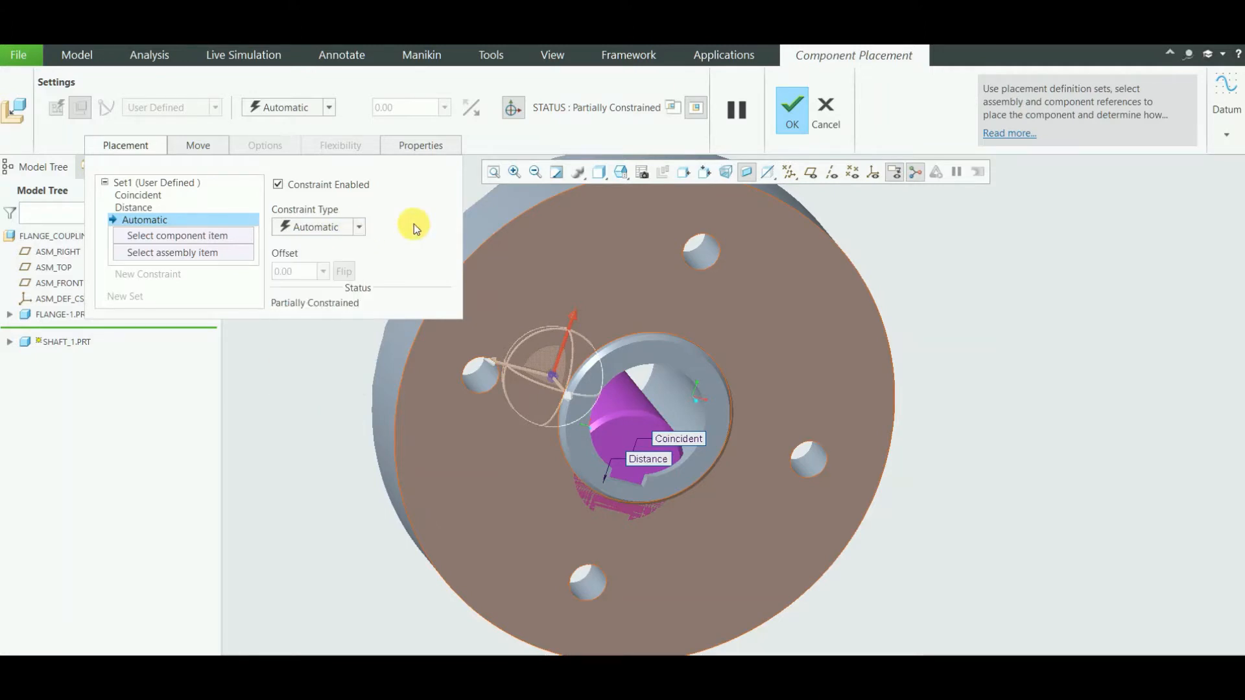
{"action": "left_click", "coordinate": [638, 401]}
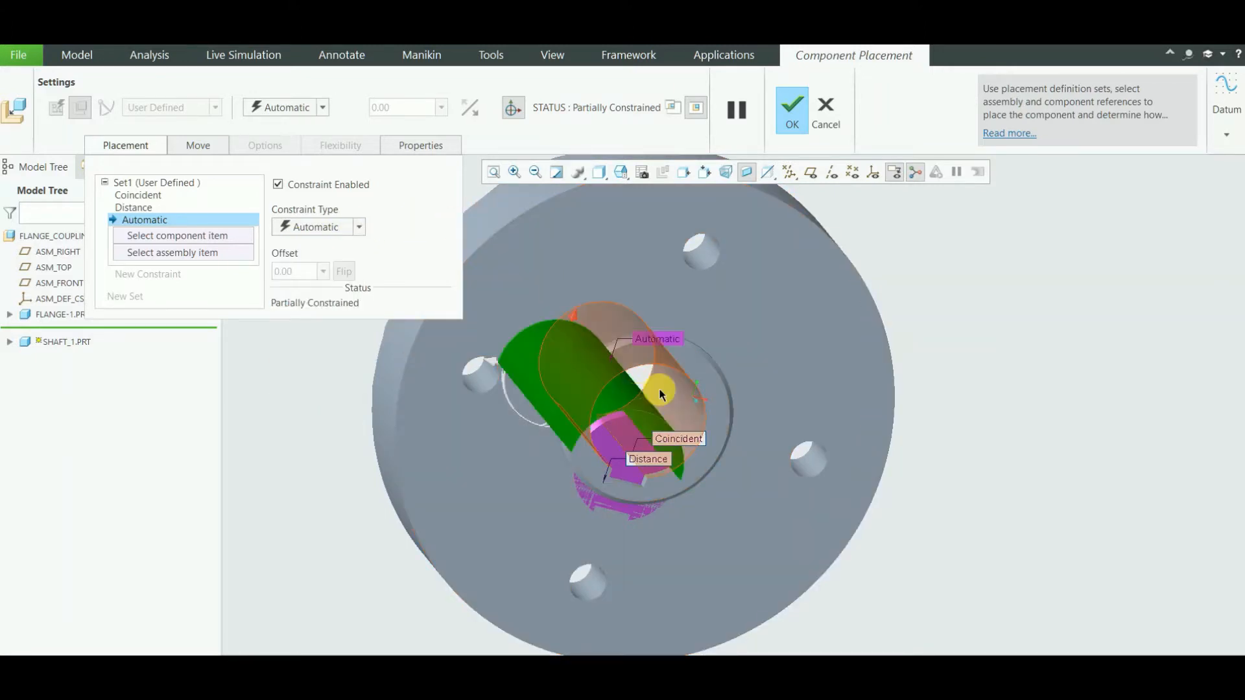
{"action": "left_click", "coordinate": [679, 394]}
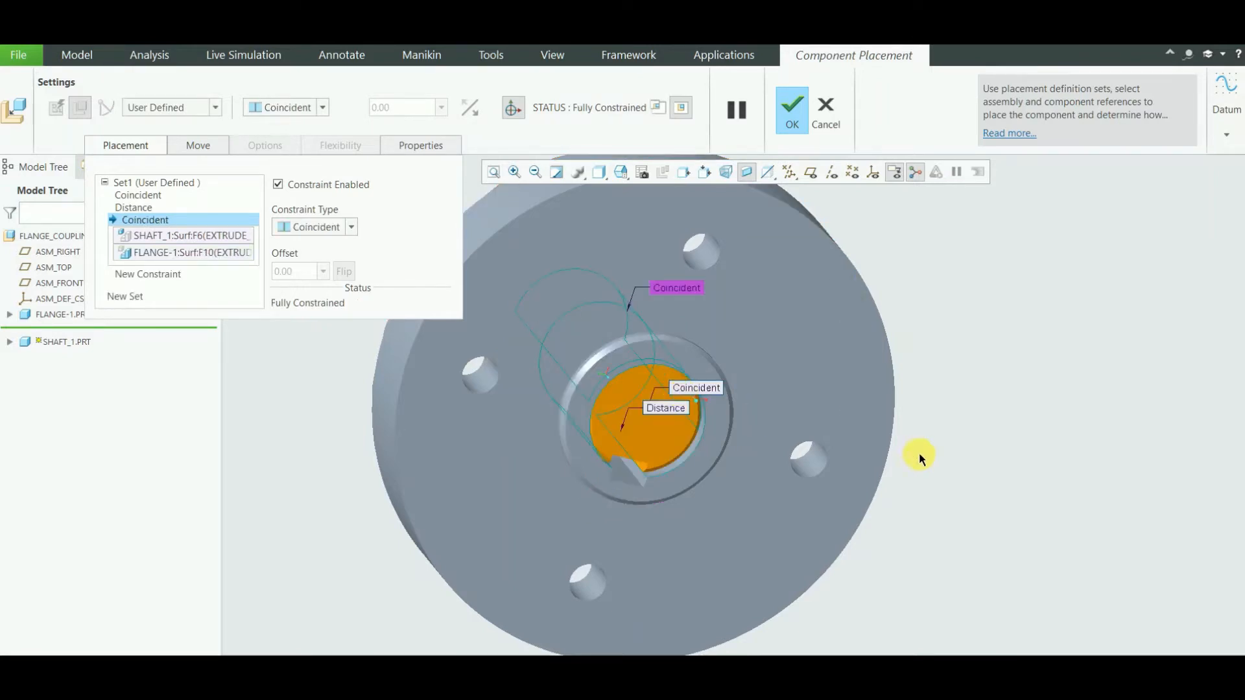
- Change the Distance constraint between the shaft and flange keyway faces to Coincident
{"action": "middle_click_drag", "start_coordinate": [1023, 445], "coordinate": [947, 459]}
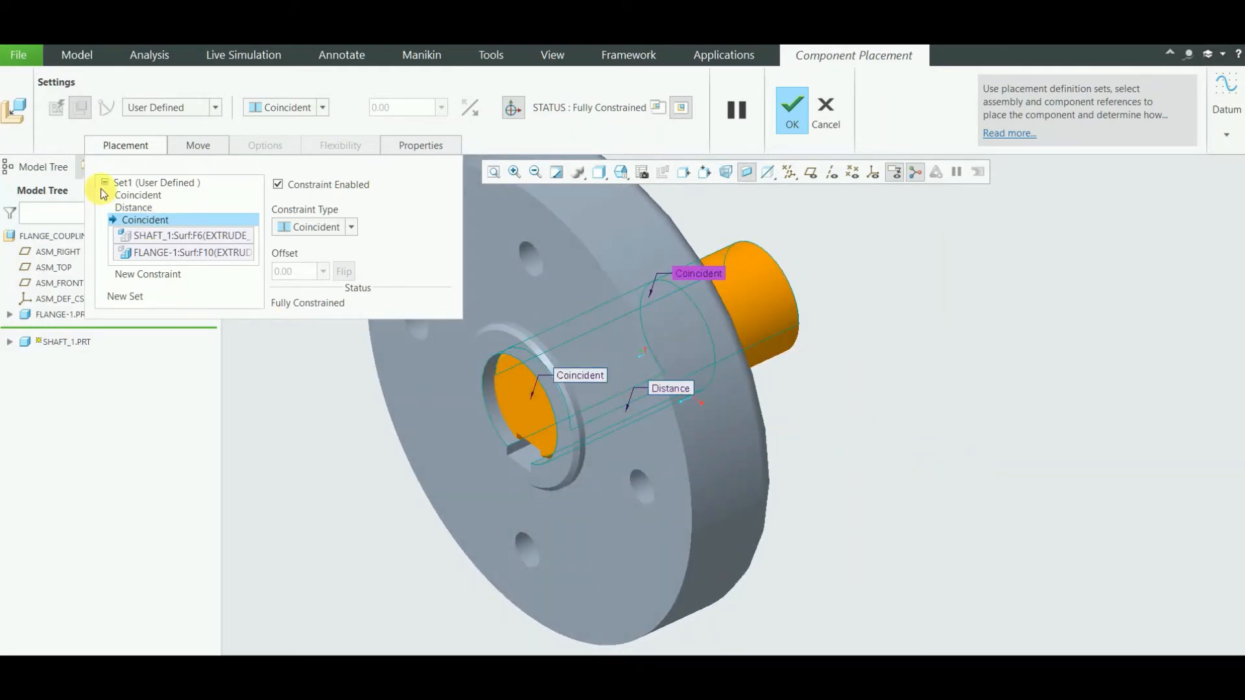
{"action": "left_click", "coordinate": [141, 207]}
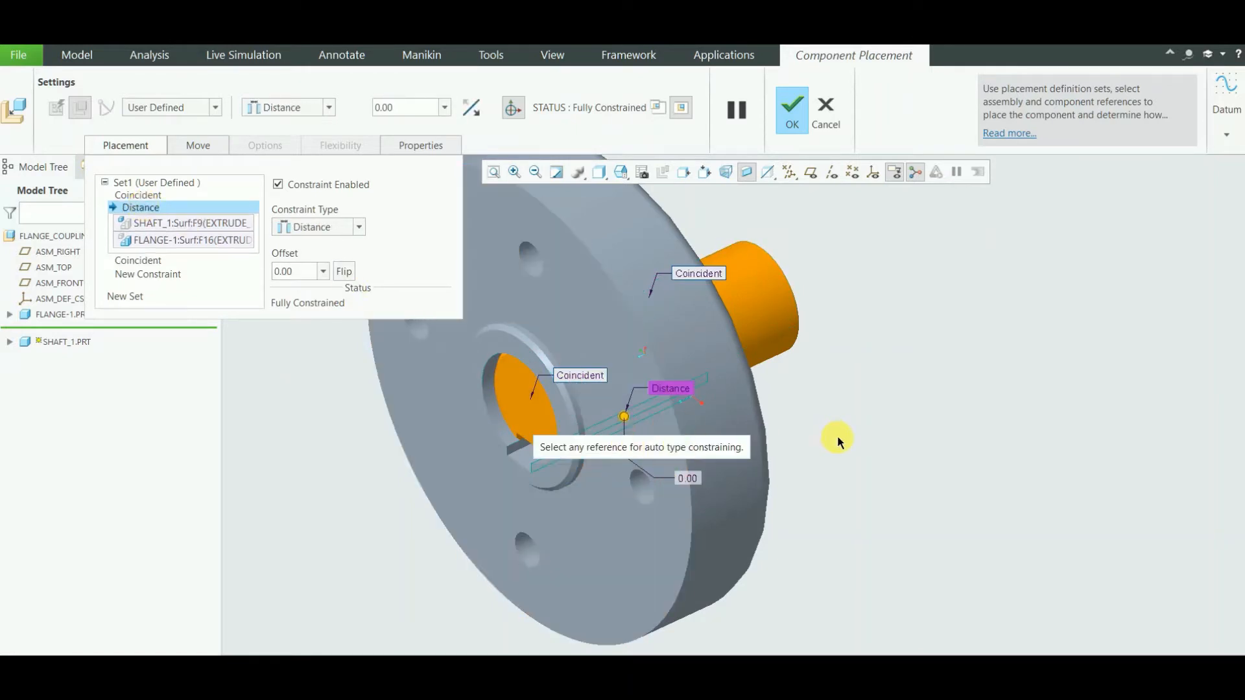
{"action": "middle_click_drag", "start_coordinate": [834, 436], "coordinate": [869, 425]}
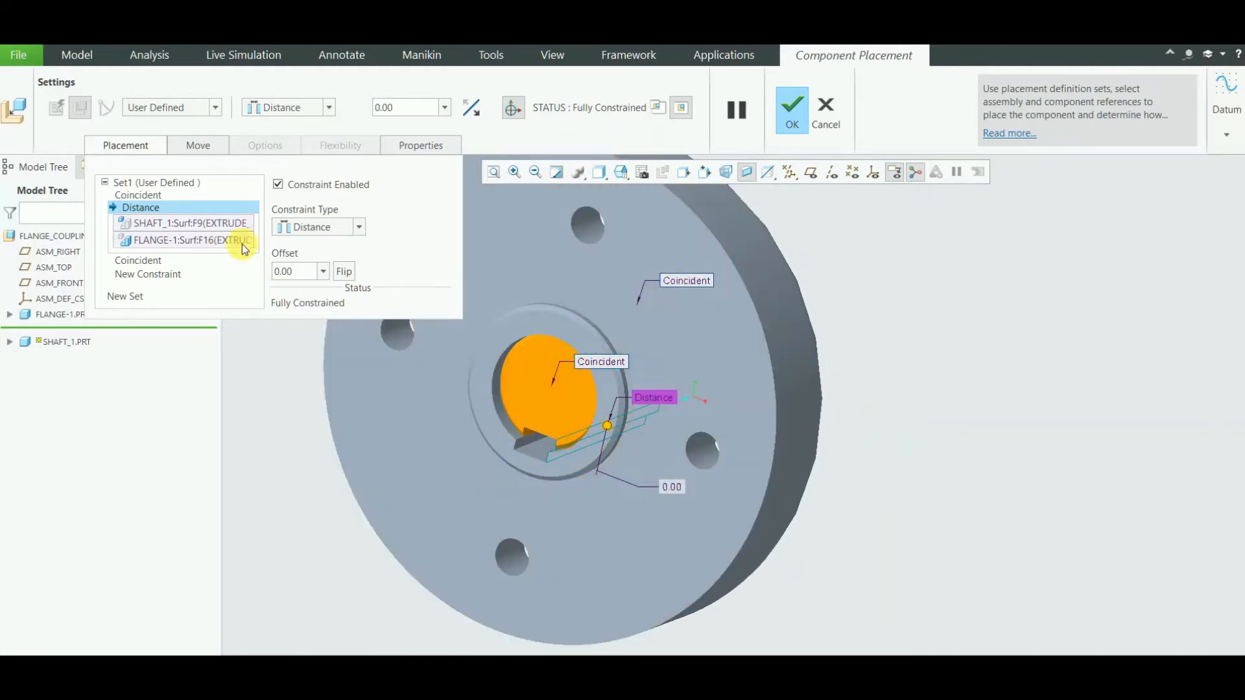
{"action": "left_click", "coordinate": [361, 229]}
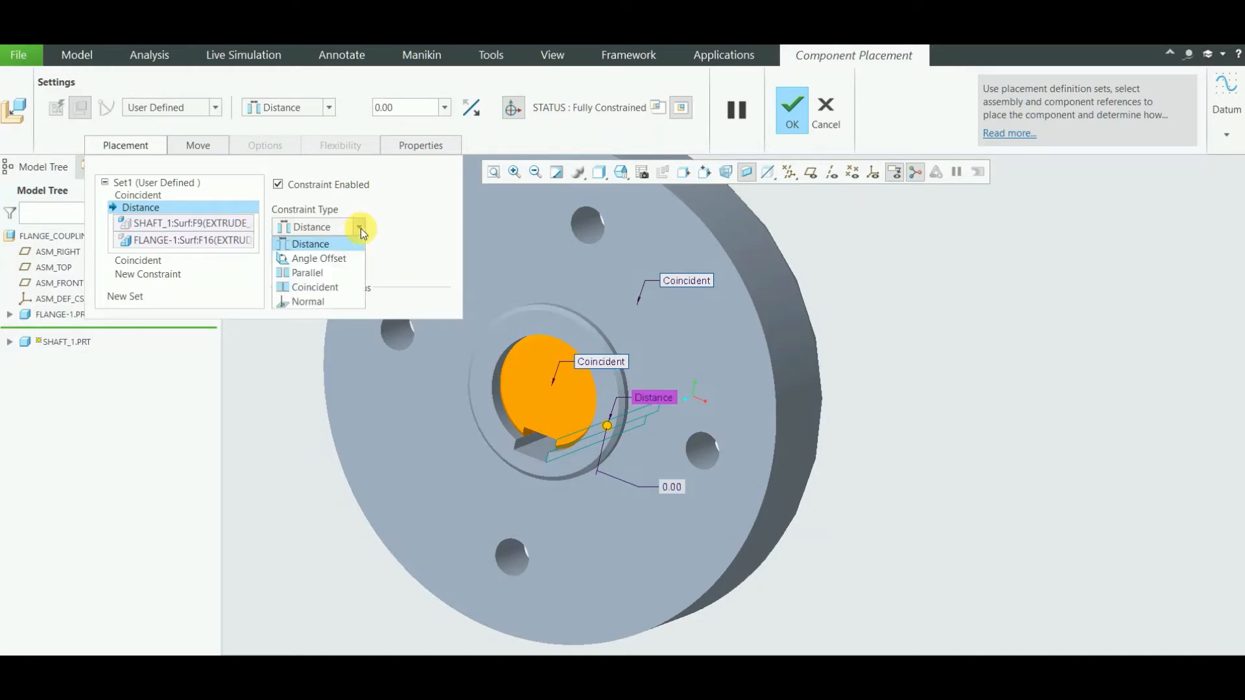
{"action": "left_click", "coordinate": [335, 286]}
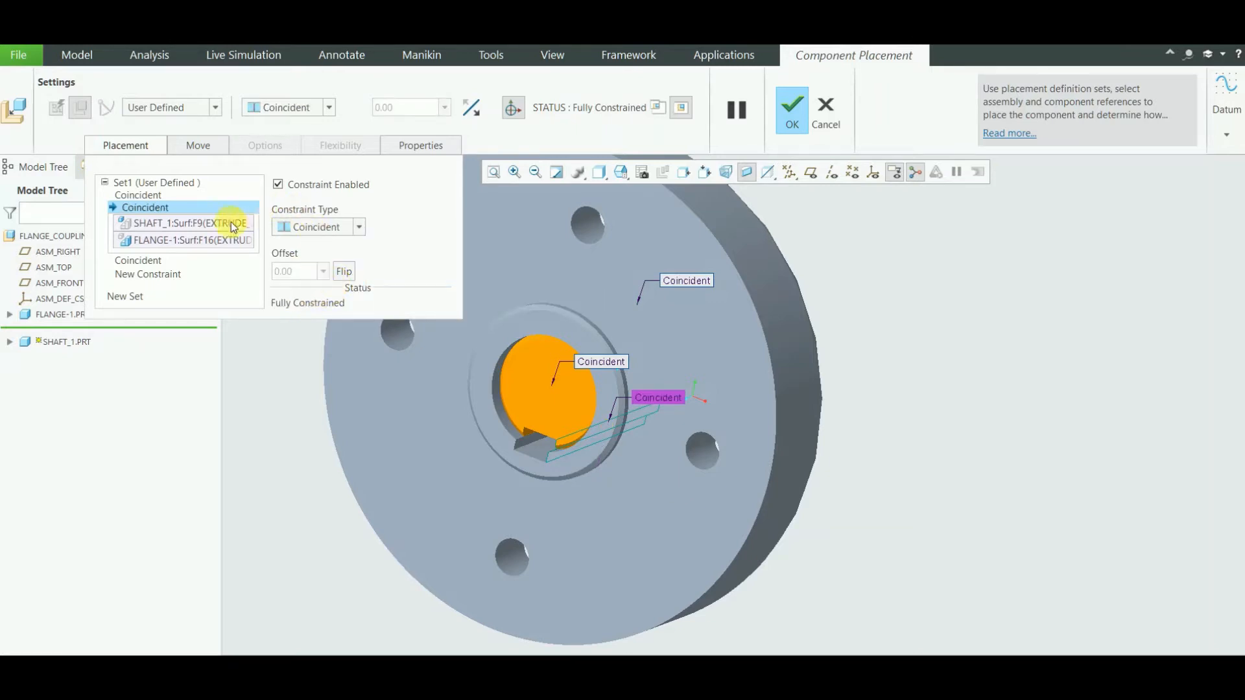
- Replace the flange reference of the shaft's end-face Coincident constraint with the raised hub's end face, and accept the shaft's placement
{"action": "left_click", "coordinate": [137, 195]}
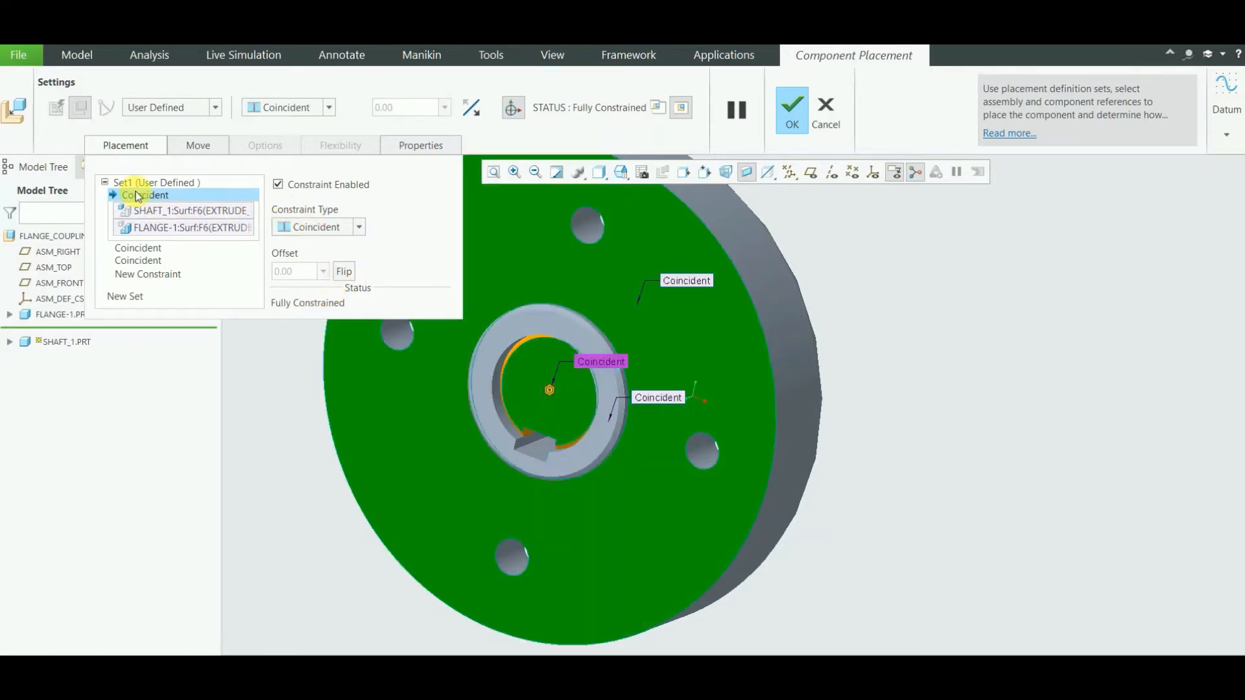
{"action": "middle_click_drag", "start_coordinate": [978, 414], "coordinate": [953, 430]}
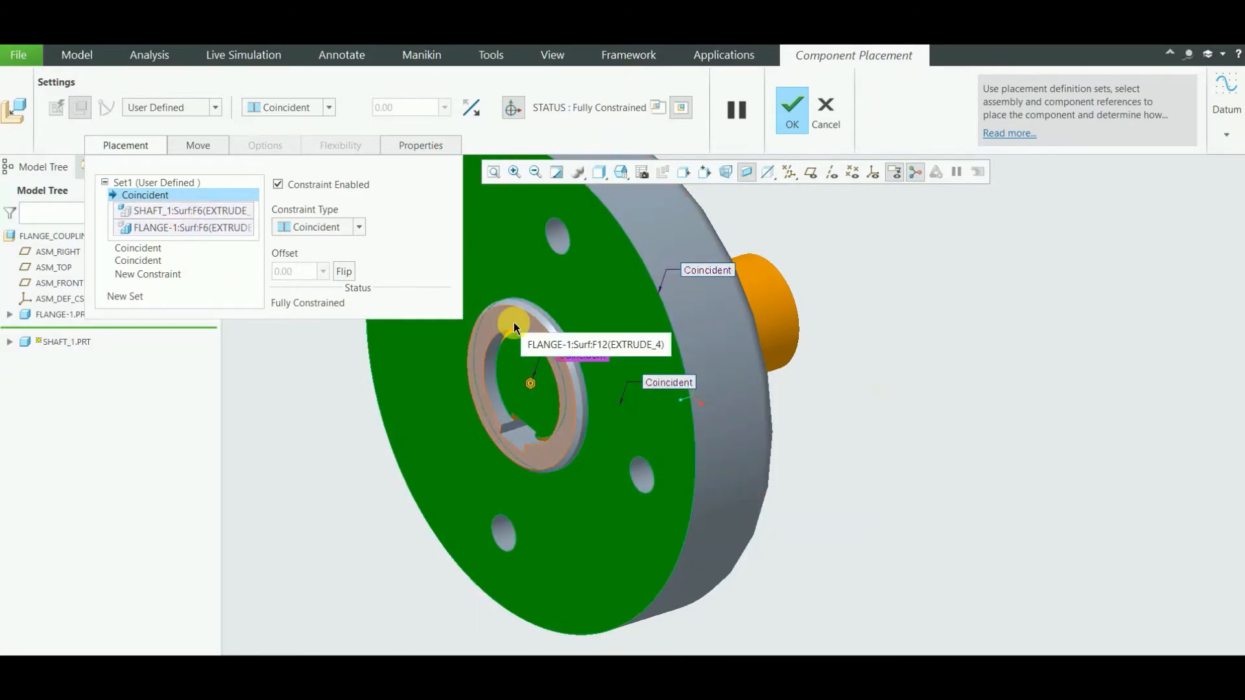
{"action": "right_click", "coordinate": [170, 227]}
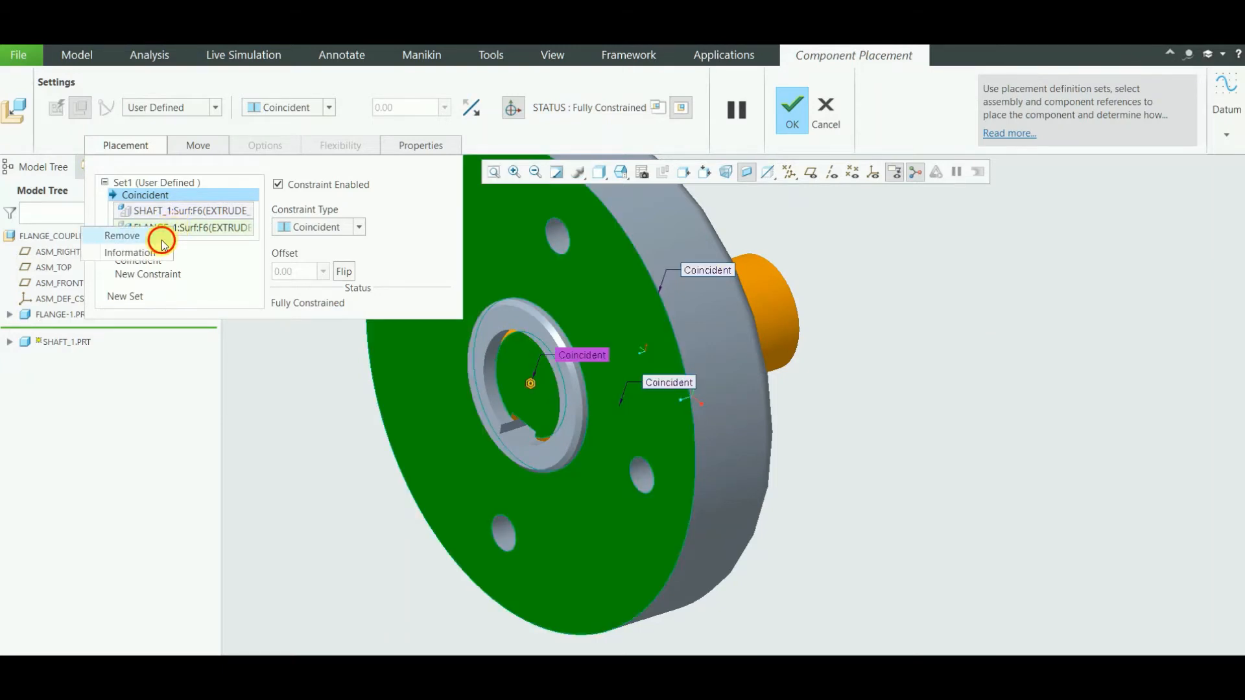
{"action": "left_click", "coordinate": [161, 238]}
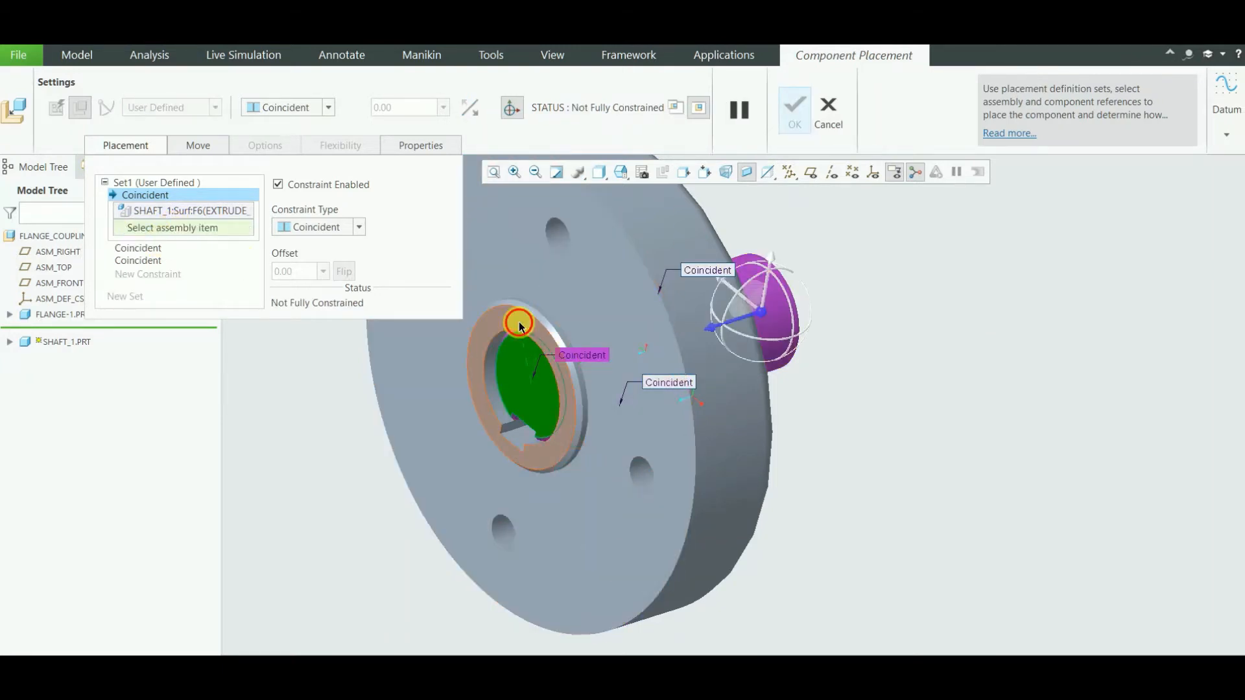
{"action": "left_click", "coordinate": [519, 323]}
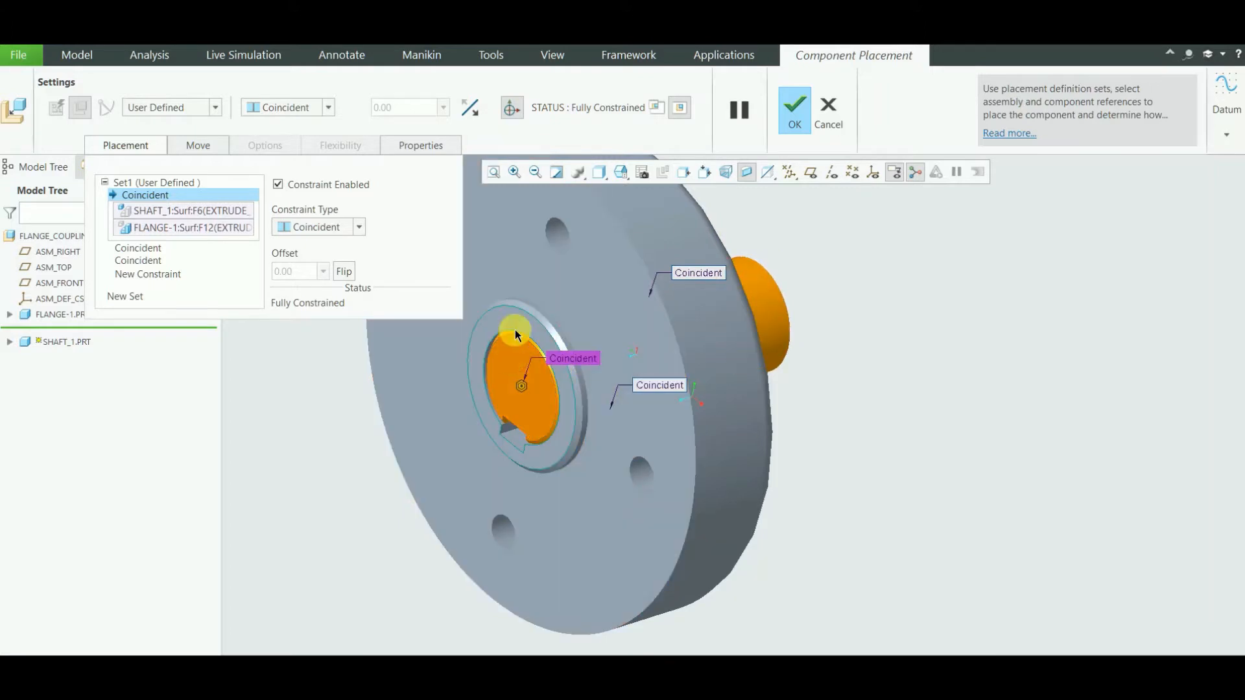
{"action": "left_click", "coordinate": [787, 114]}
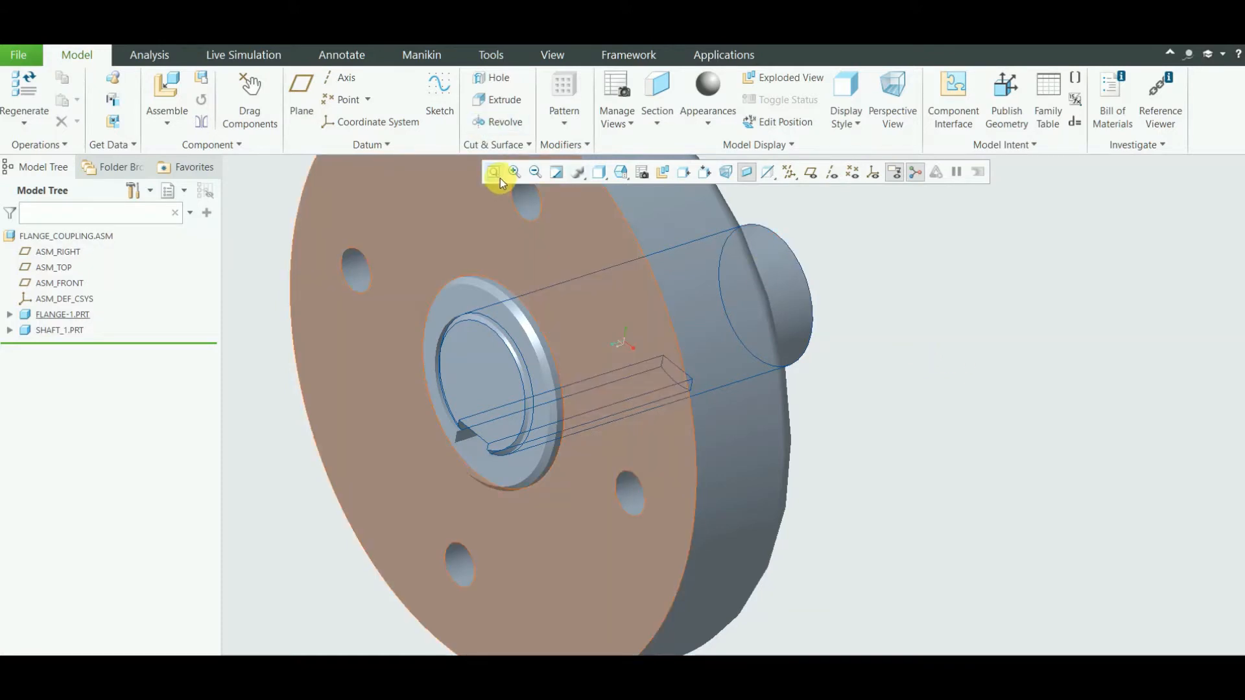
{"action": "left_click", "coordinate": [500, 174]}
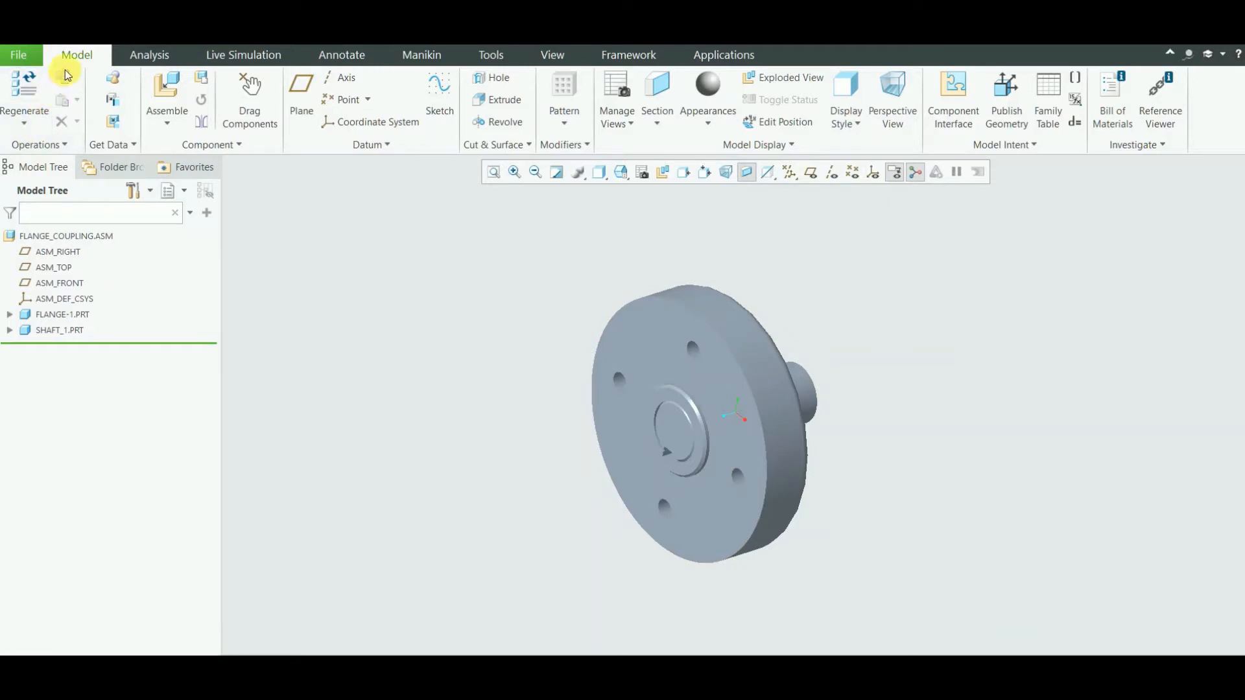
- Insert sunk_key_1.prt into the assembly and rotate the key so its length runs parallel to the shaft axis
{"action": "left_click", "coordinate": [172, 85]}
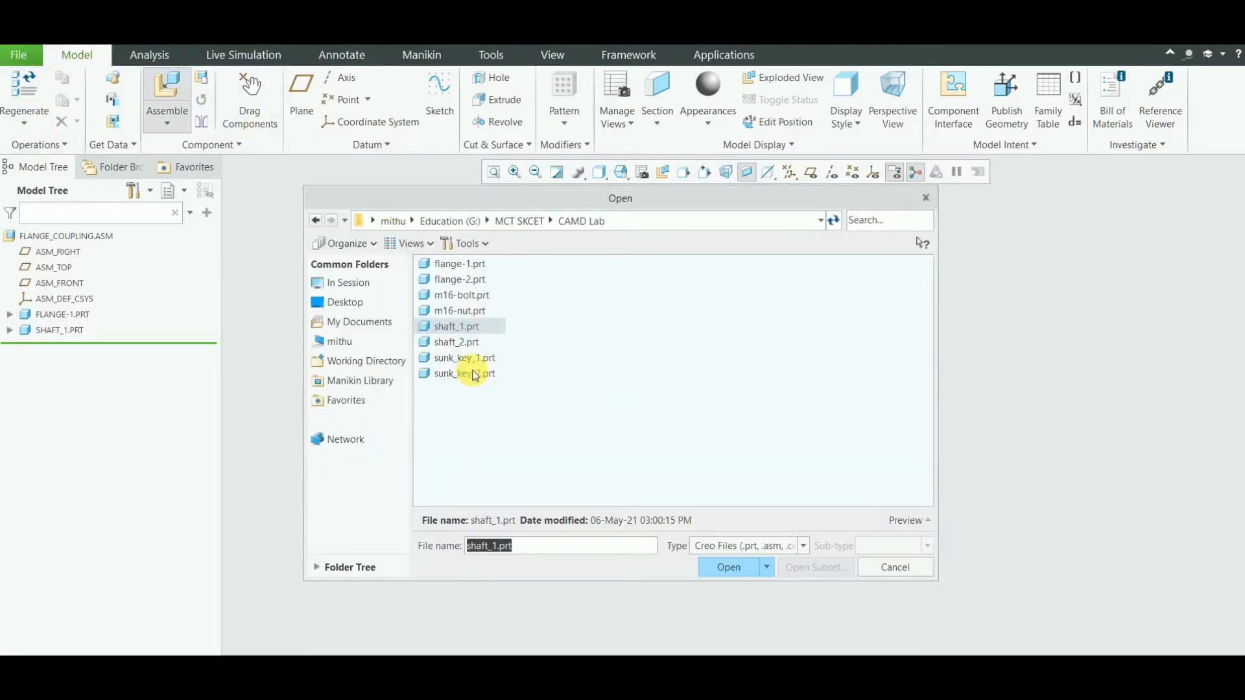
{"action": "left_click", "coordinate": [457, 358]}
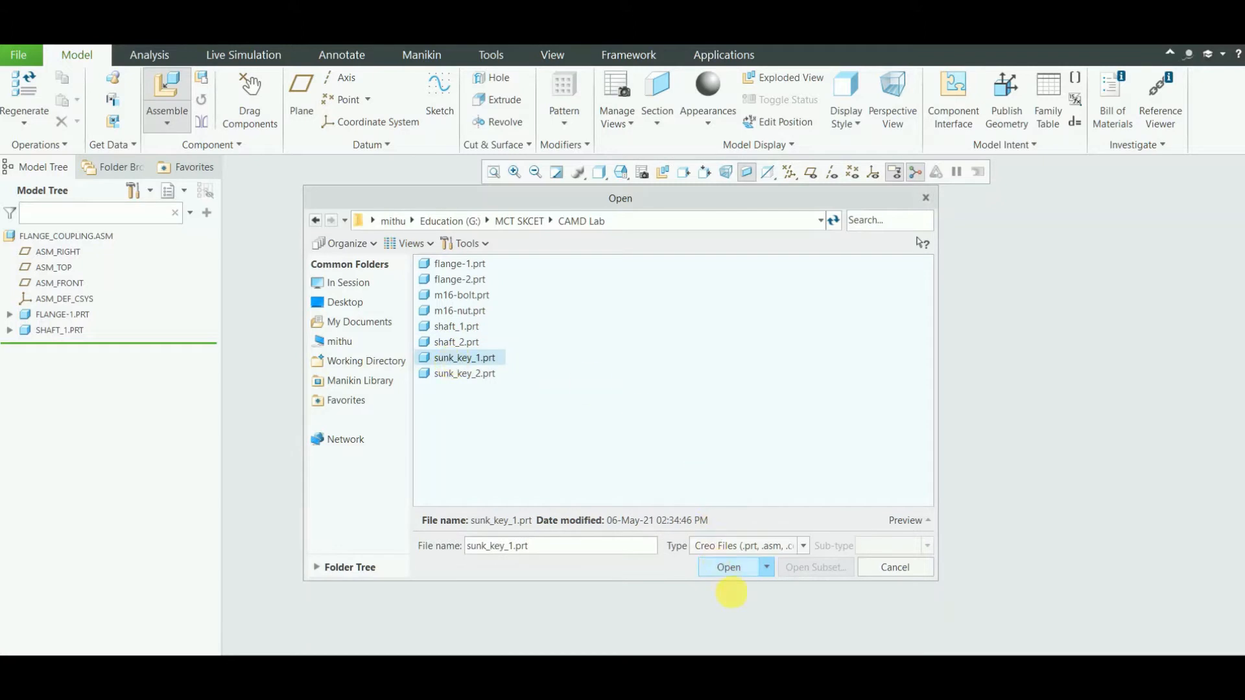
{"action": "left_click", "coordinate": [729, 568]}
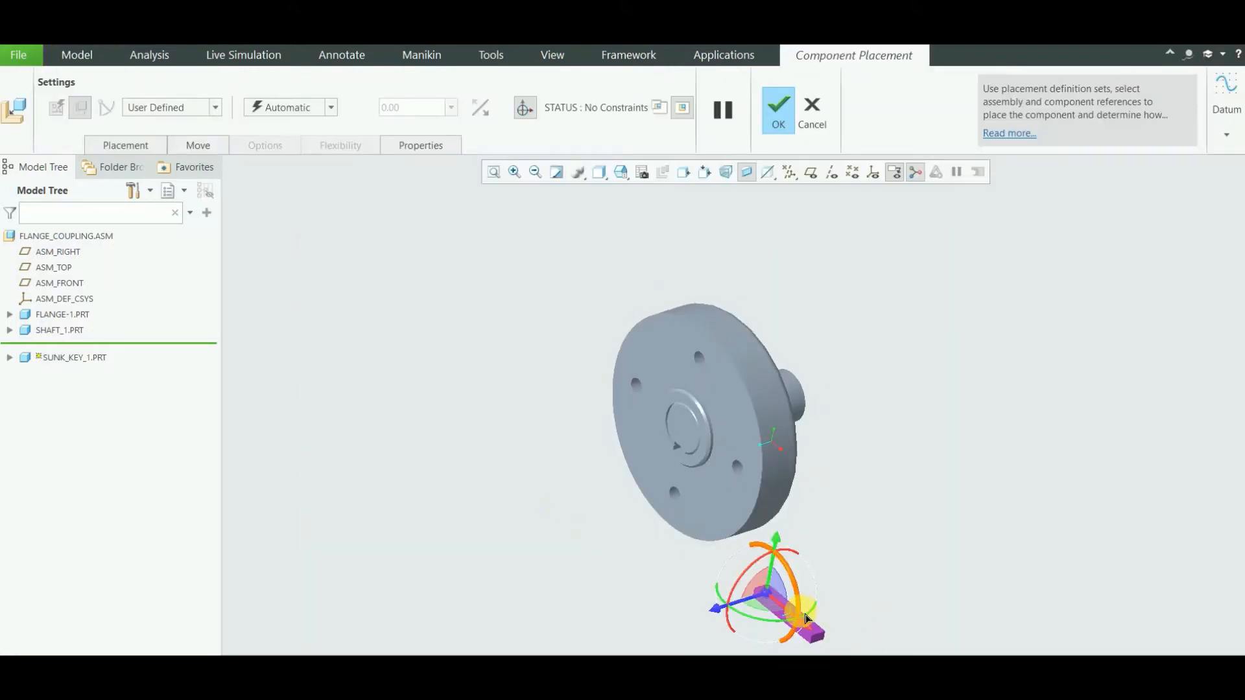
{"action": "left_click_drag", "start_coordinate": [802, 623], "coordinate": [848, 597]}
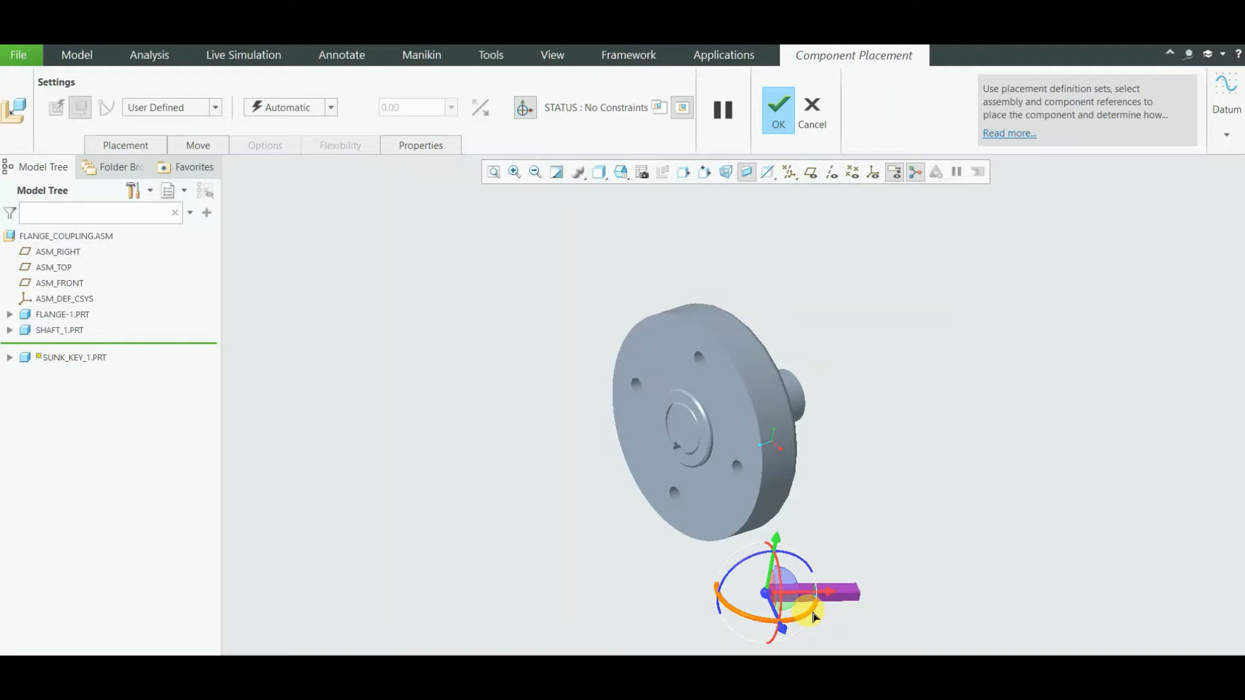
{"action": "left_click_drag", "start_coordinate": [815, 617], "coordinate": [681, 586]}
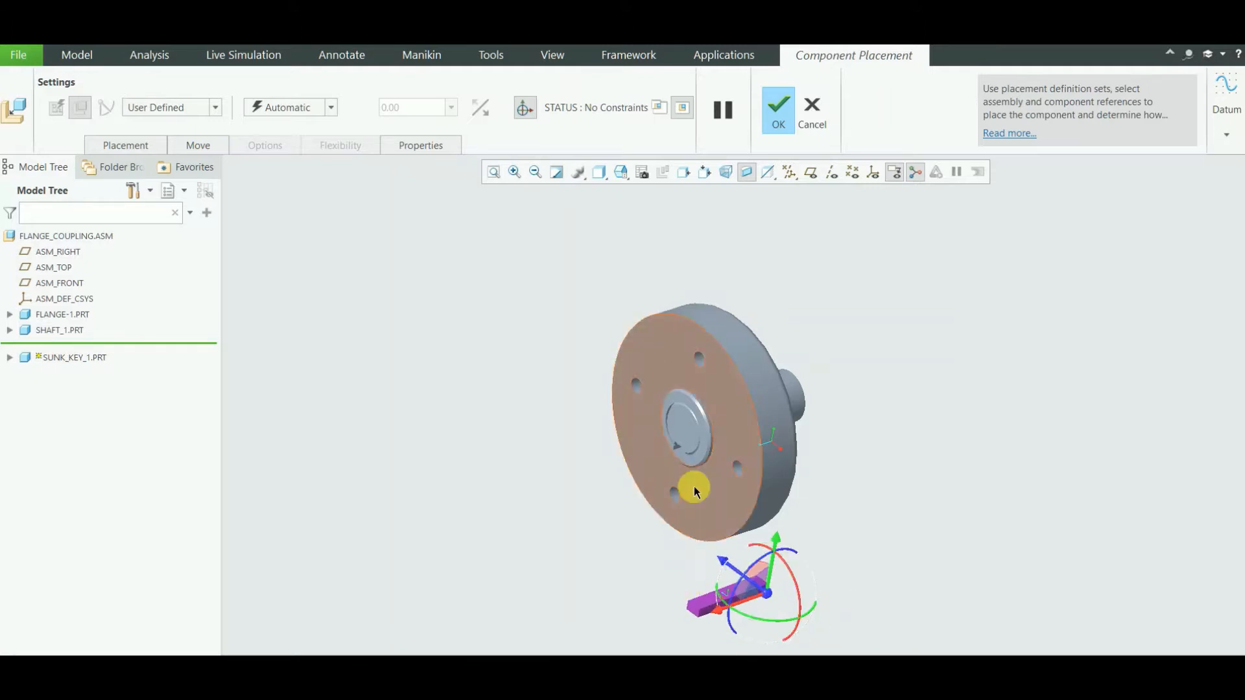
- Examine the keyway inside the flange hub and shaft from the LEFT view in Hidden Line display
{"action": "left_click", "coordinate": [628, 176]}
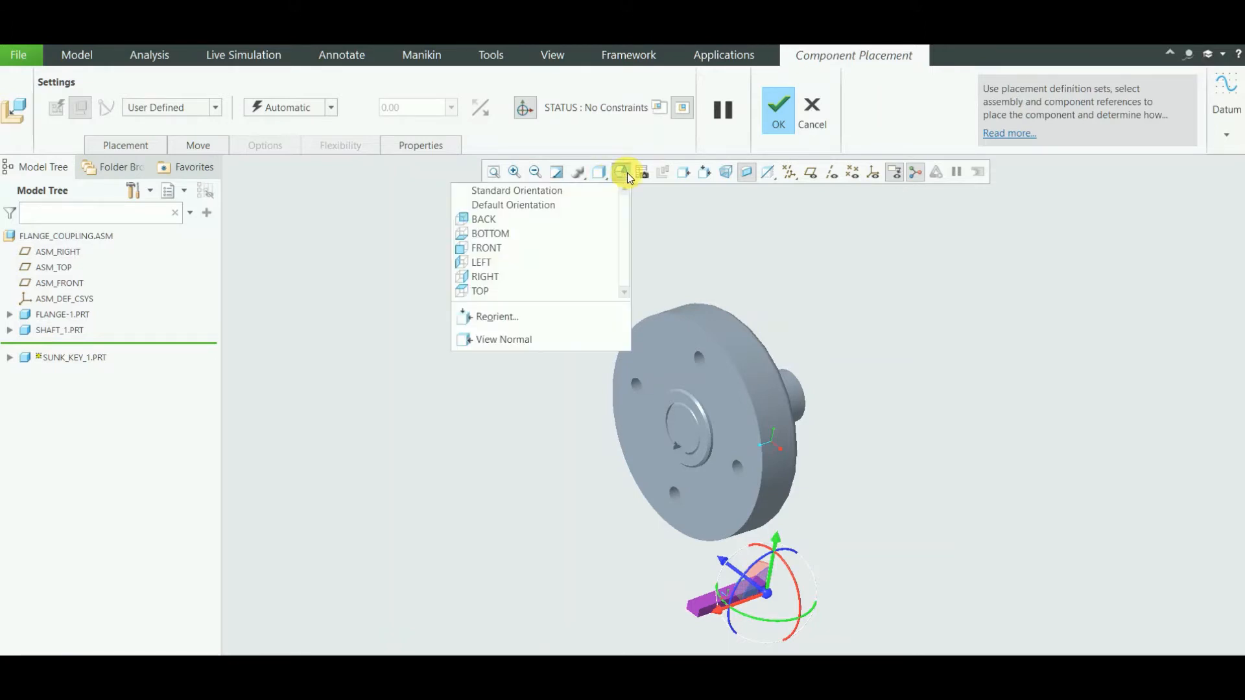
{"action": "left_click", "coordinate": [533, 262]}
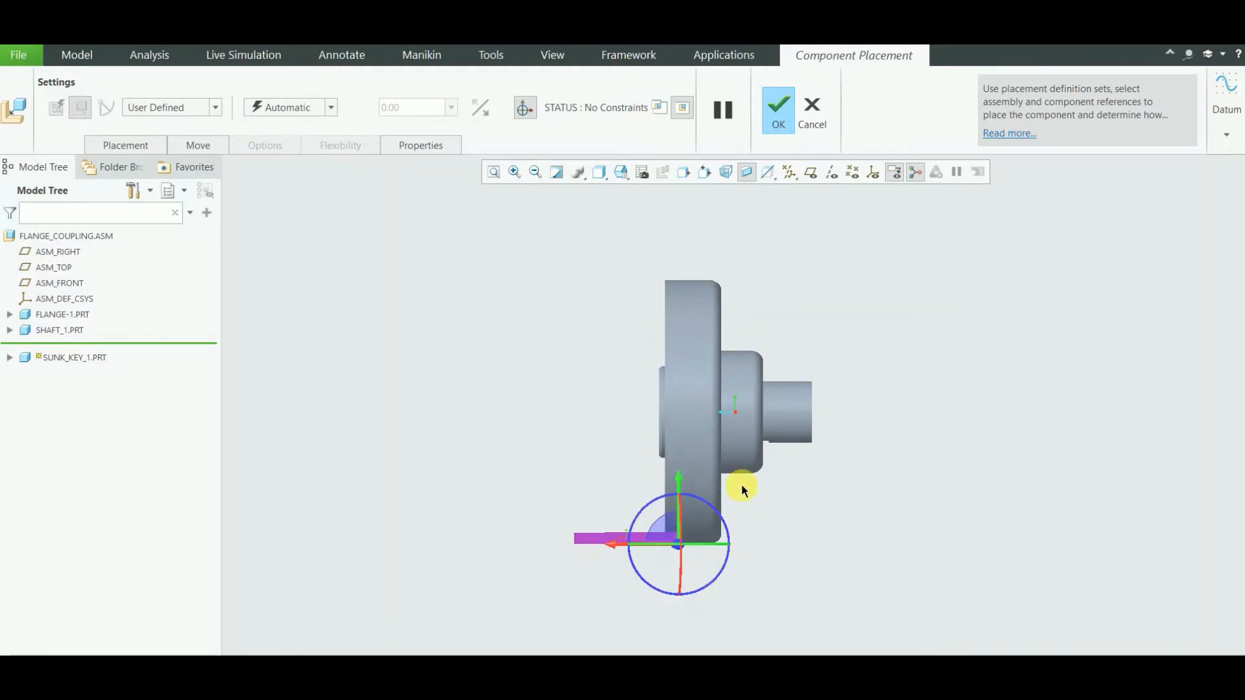
{"action": "left_click", "coordinate": [593, 175]}
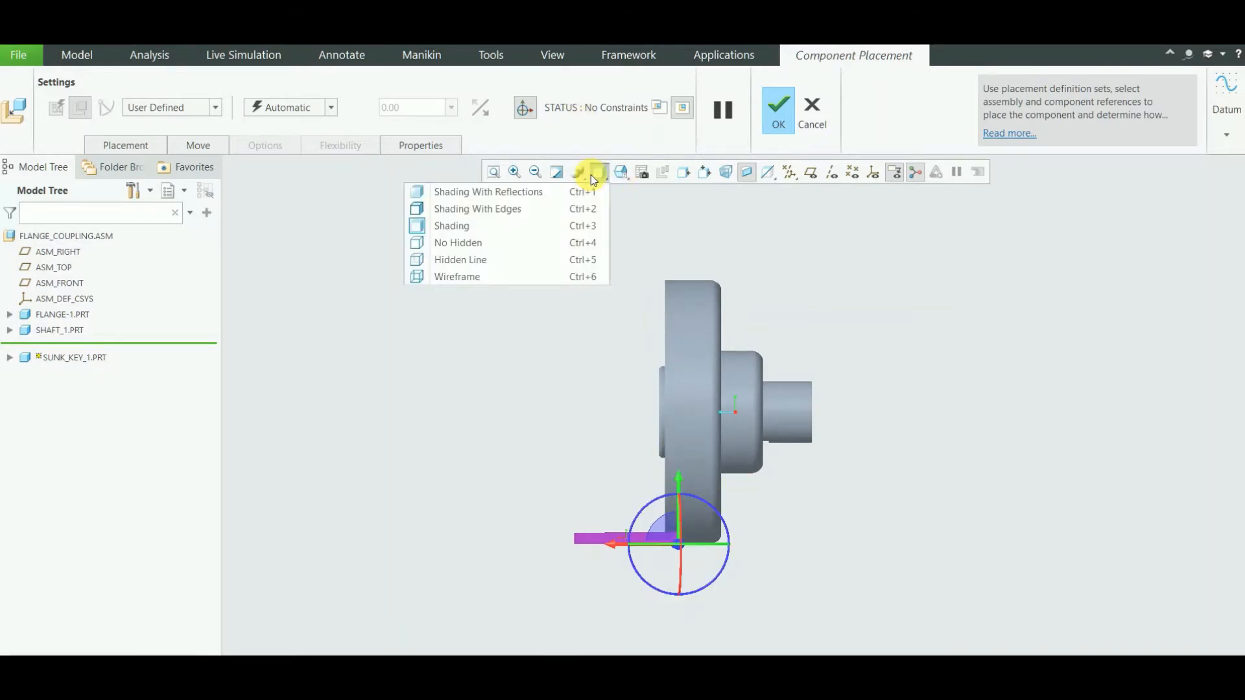
{"action": "left_click", "coordinate": [472, 259]}
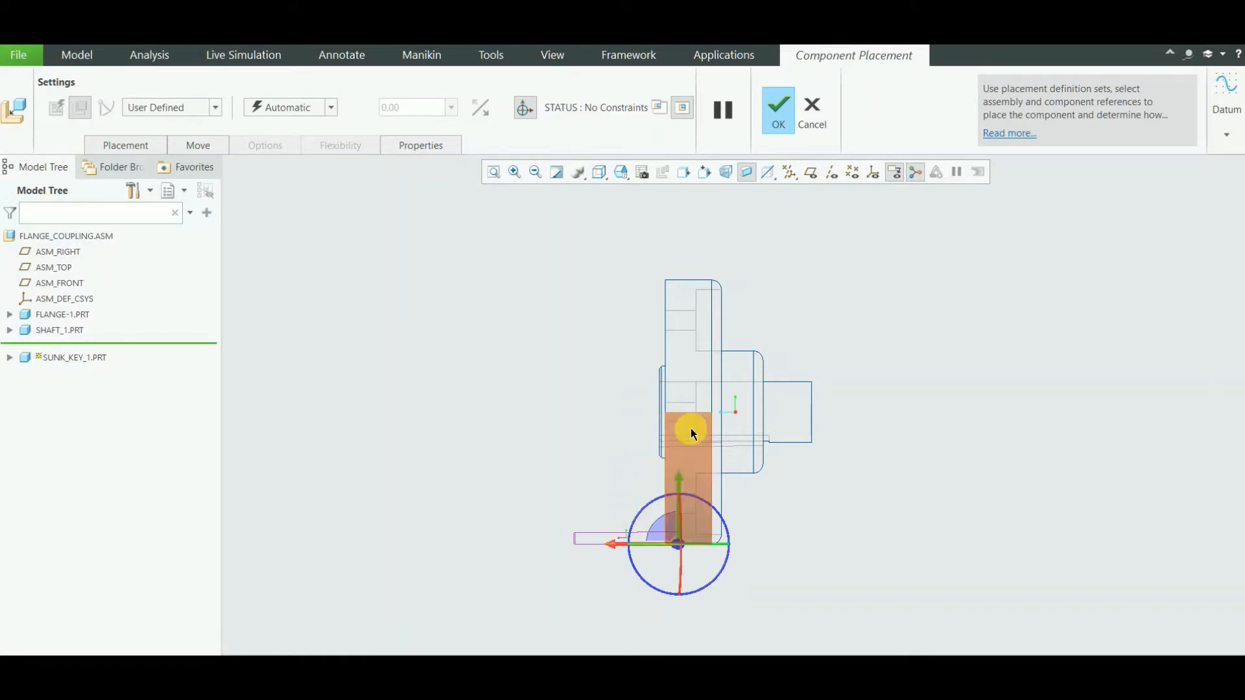
{"action": "left_click", "coordinate": [517, 180]}
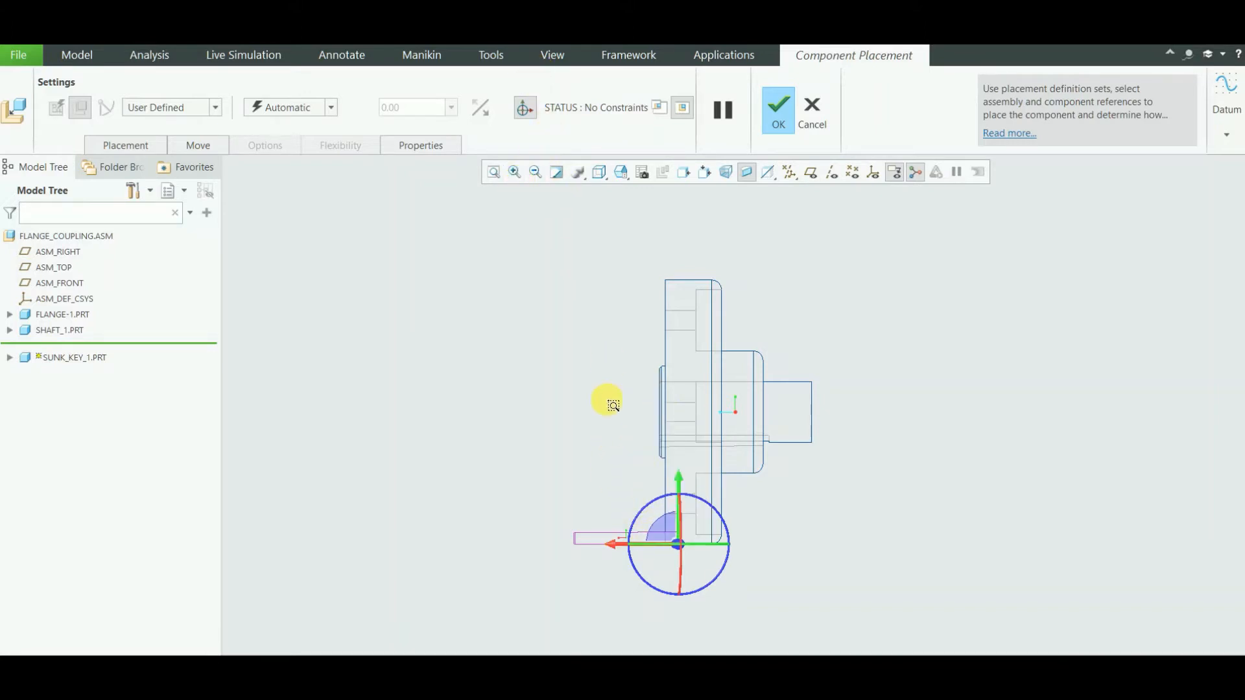
{"action": "left_click_drag", "start_coordinate": [627, 422], "coordinate": [822, 493]}
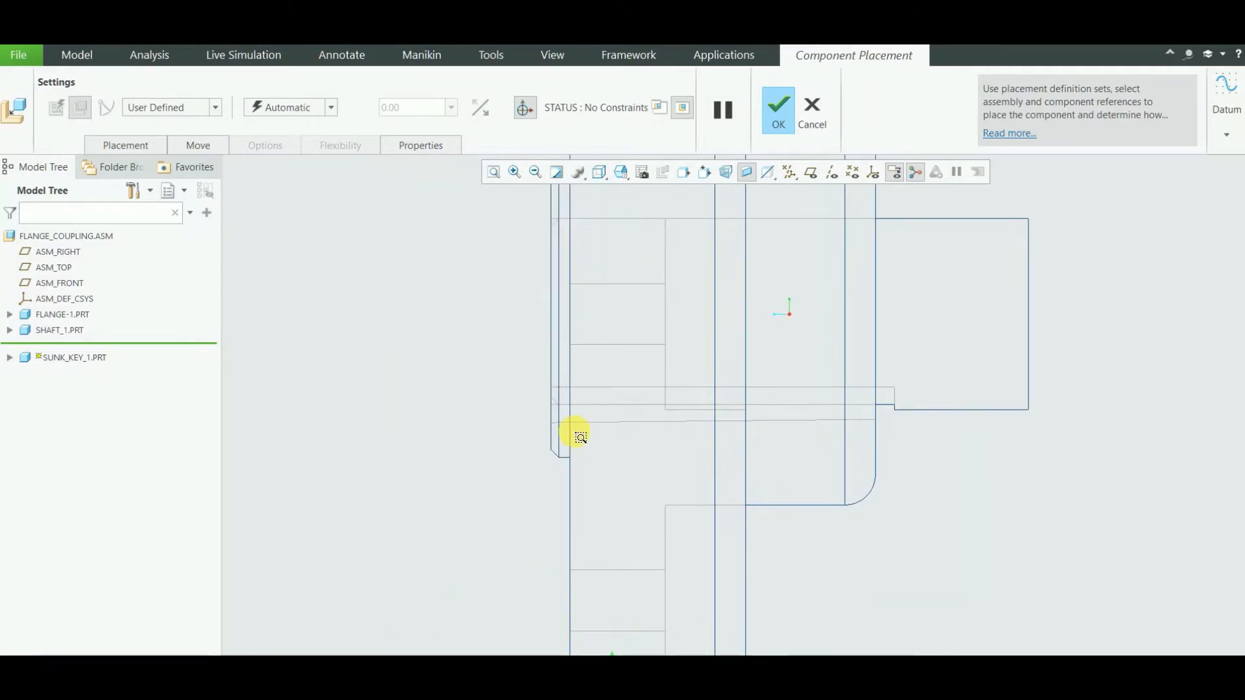
{"action": "key", "text": "Escape"}
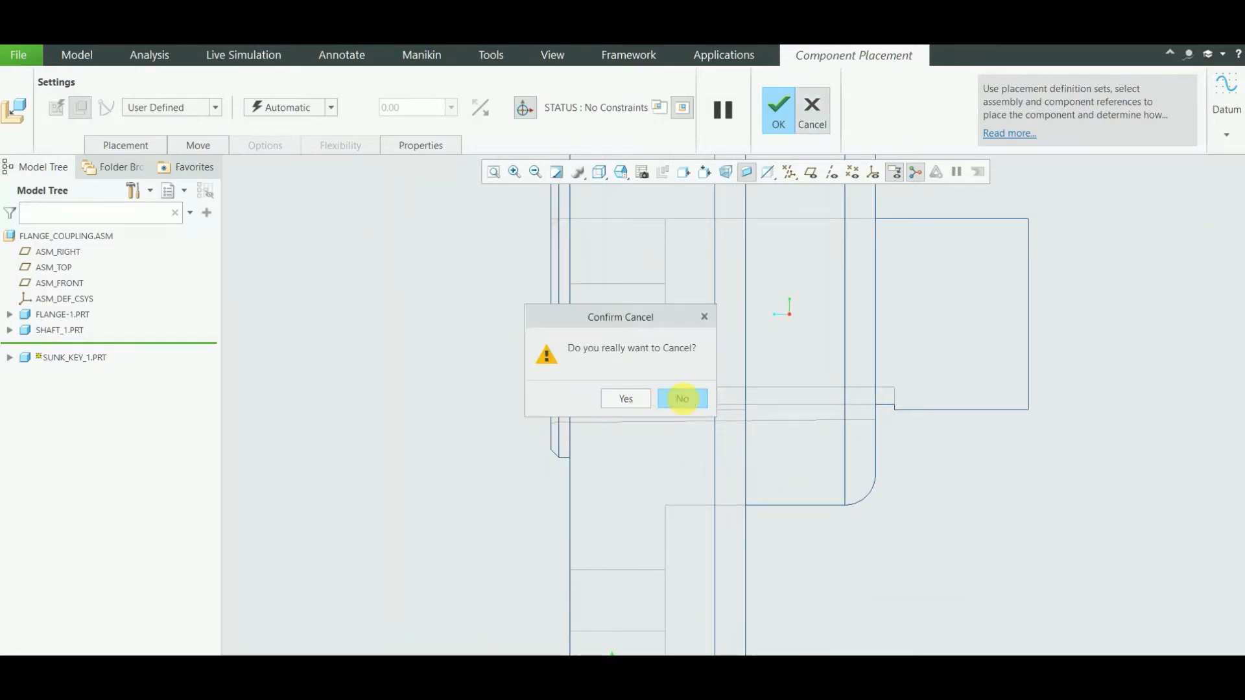
{"action": "left_click", "coordinate": [683, 398]}
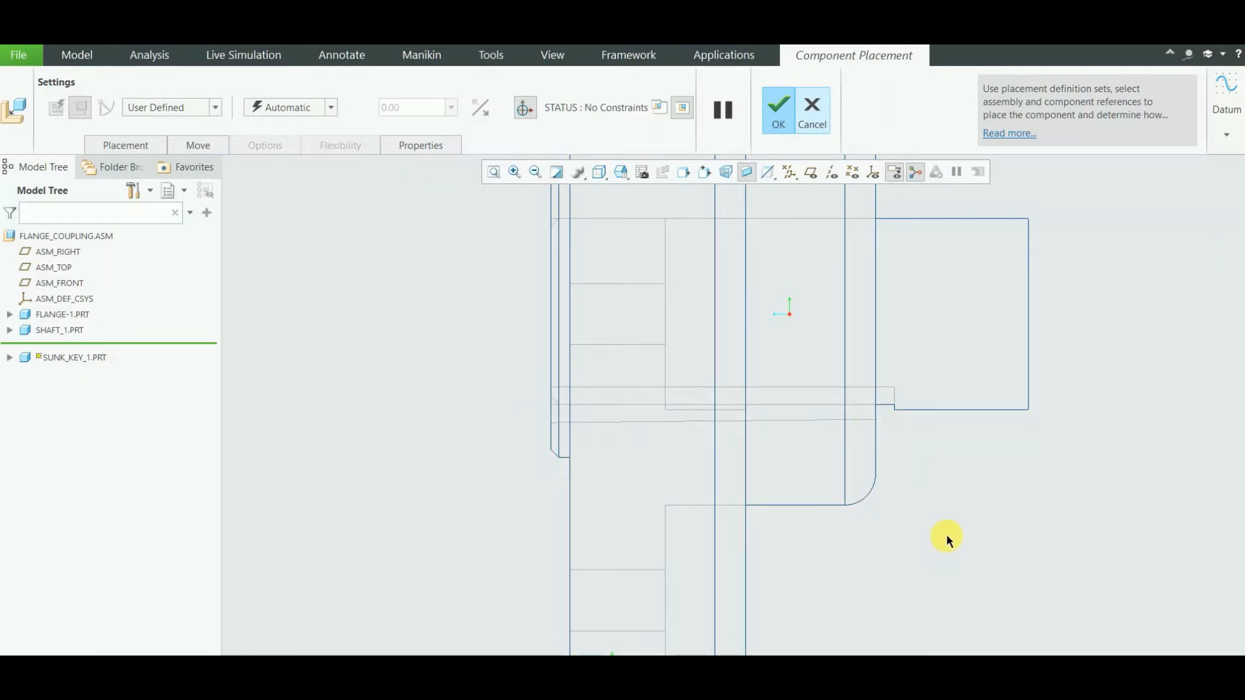
{"action": "middle_click_drag", "start_coordinate": [967, 507], "coordinate": [953, 483]}
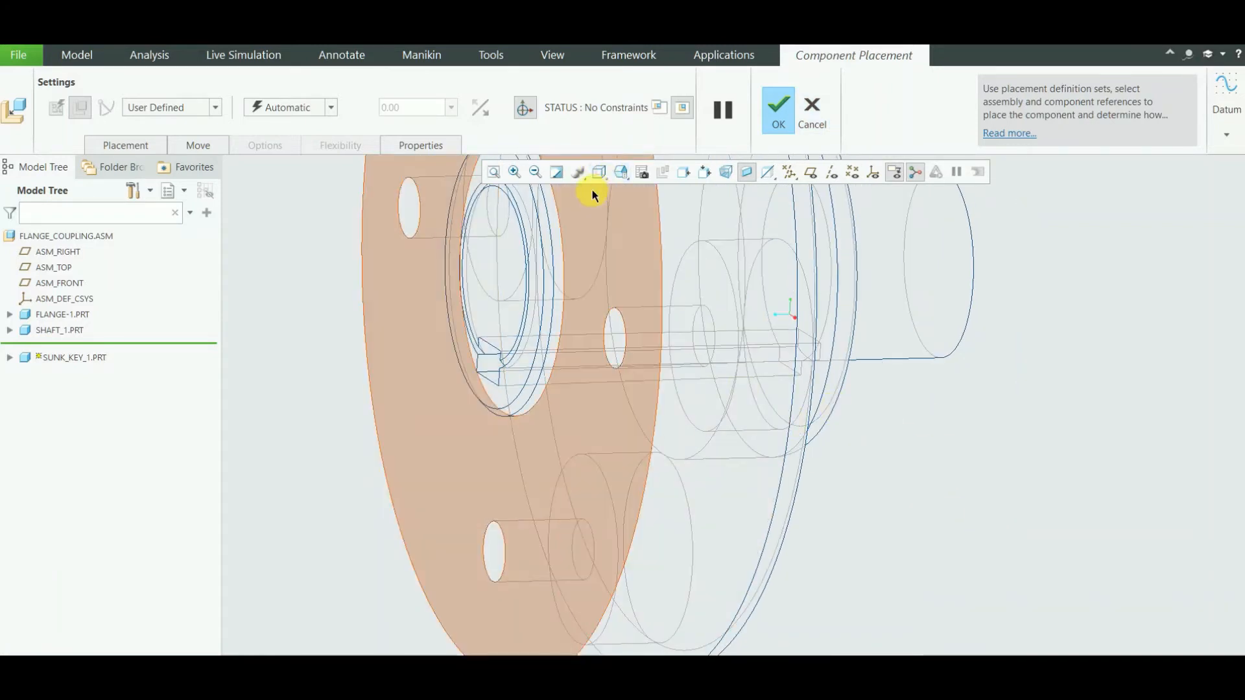
- Compare the sunk key's tapered side with the keyway profile in a side view of the assembly
{"action": "left_click", "coordinate": [533, 170]}
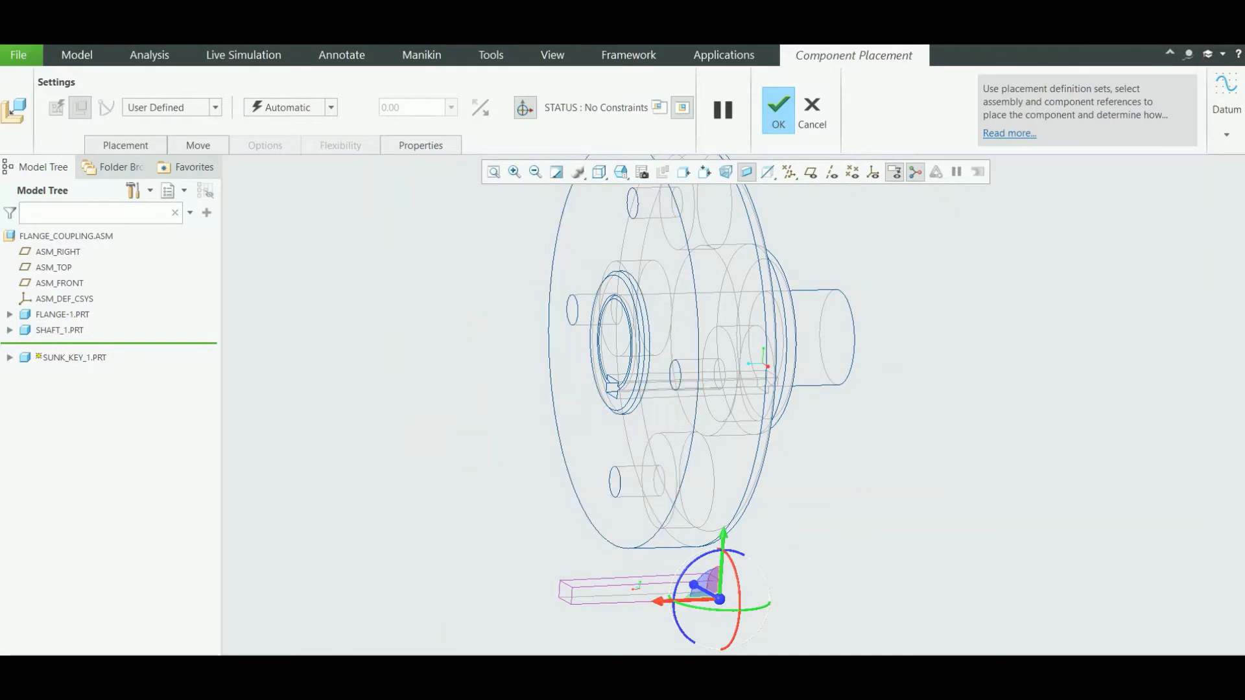
{"action": "left_click", "coordinate": [608, 174]}
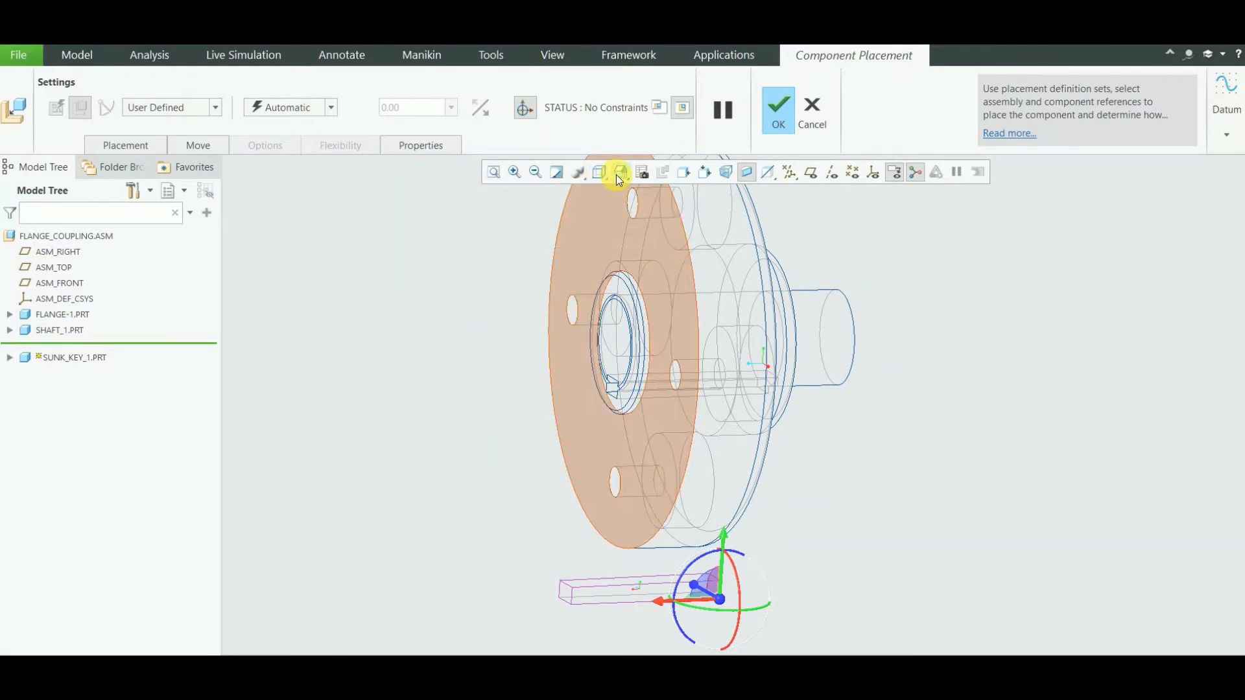
{"action": "left_click", "coordinate": [618, 175]}
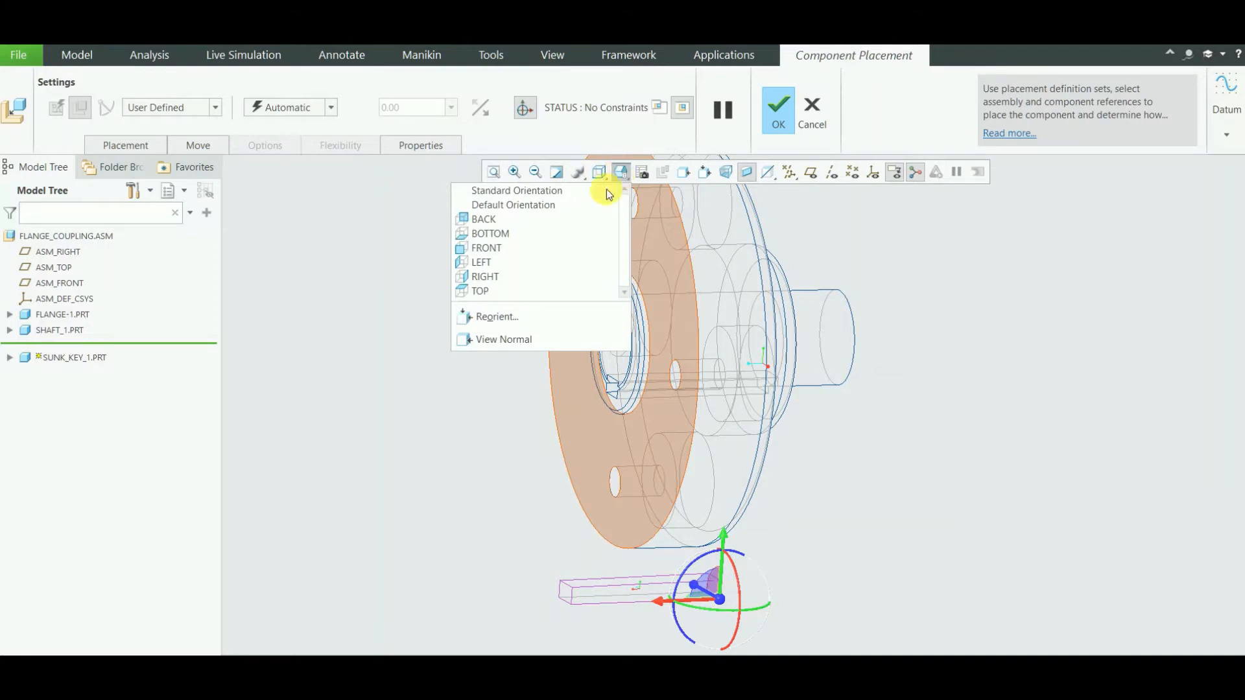
{"action": "left_click", "coordinate": [505, 275]}
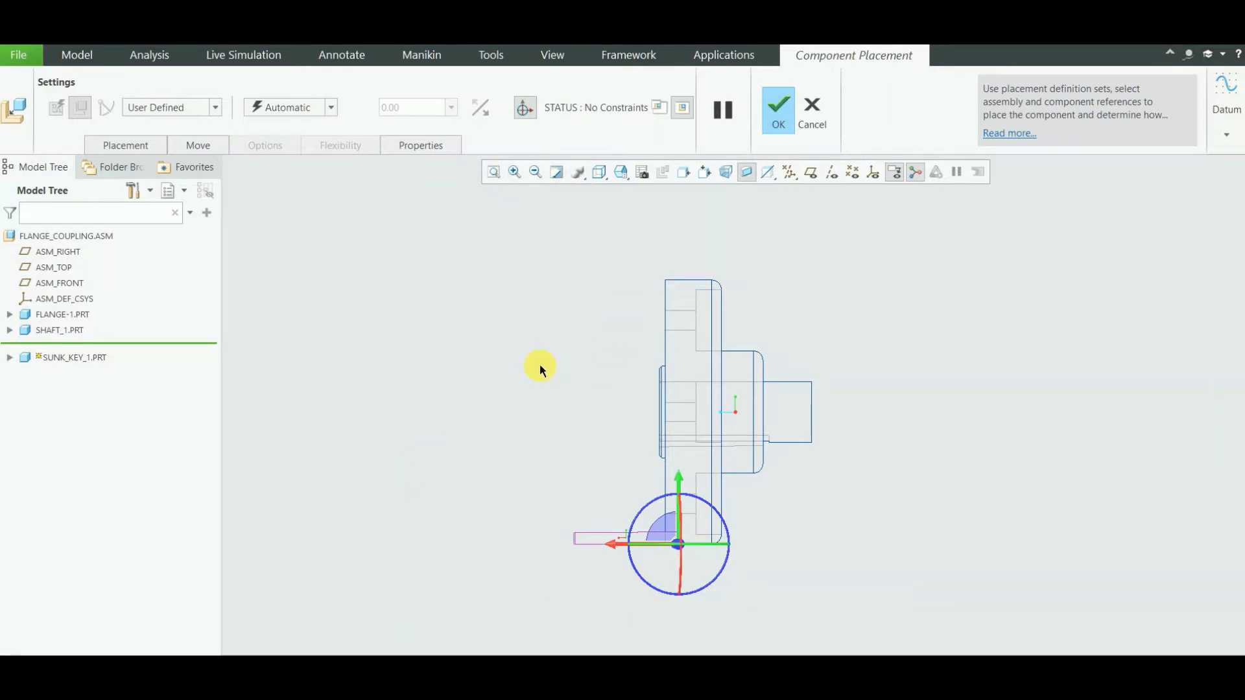
{"action": "left_click", "coordinate": [528, 347]}
{"action": "left_click_drag", "start_coordinate": [501, 426], "coordinate": [830, 598]}
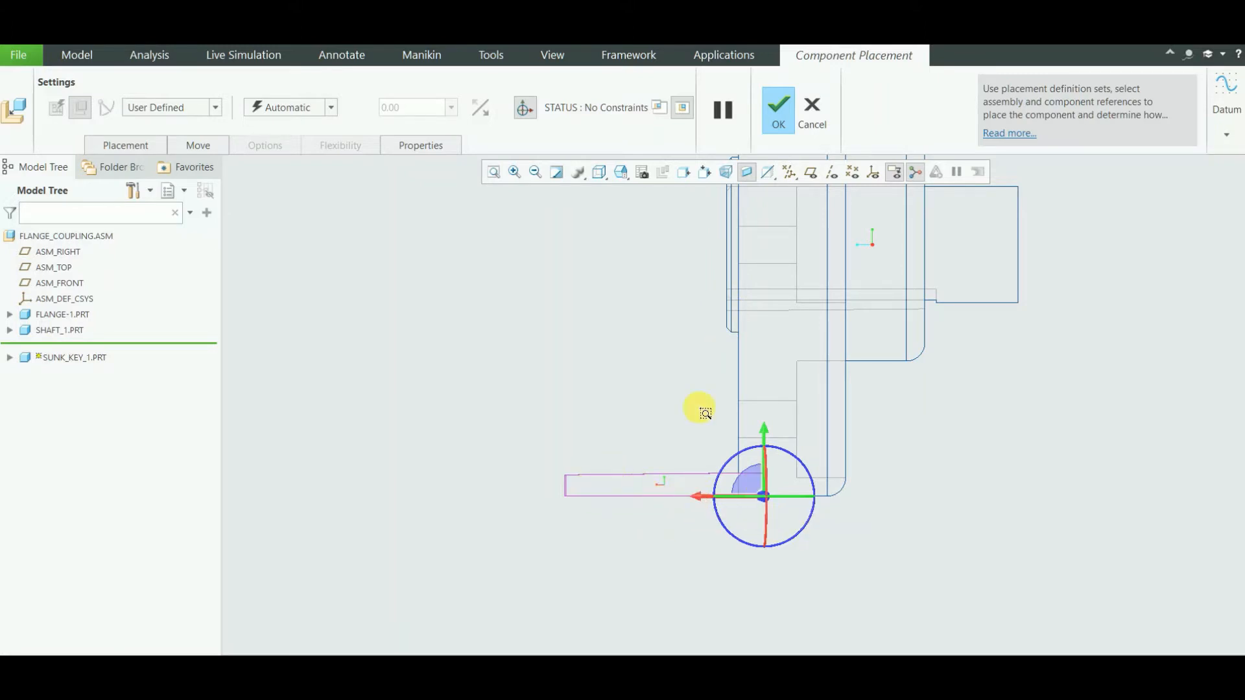
{"action": "middle_click_drag", "start_coordinate": [909, 522], "coordinate": [943, 529]}
{"action": "middle_click_drag", "start_coordinate": [927, 465], "coordinate": [903, 478]}
- Set the model display style to Shading With Edges
{"action": "left_click", "coordinate": [621, 172]}
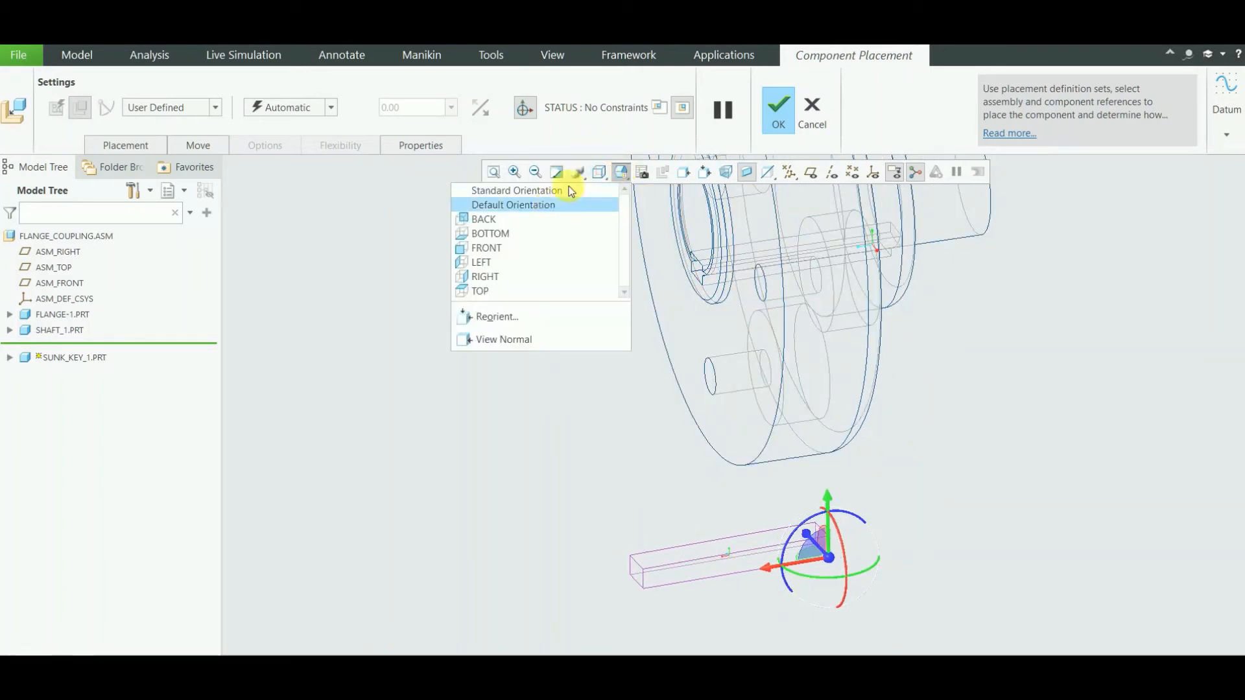
{"action": "left_click", "coordinate": [600, 169]}
{"action": "left_click", "coordinate": [600, 169]}
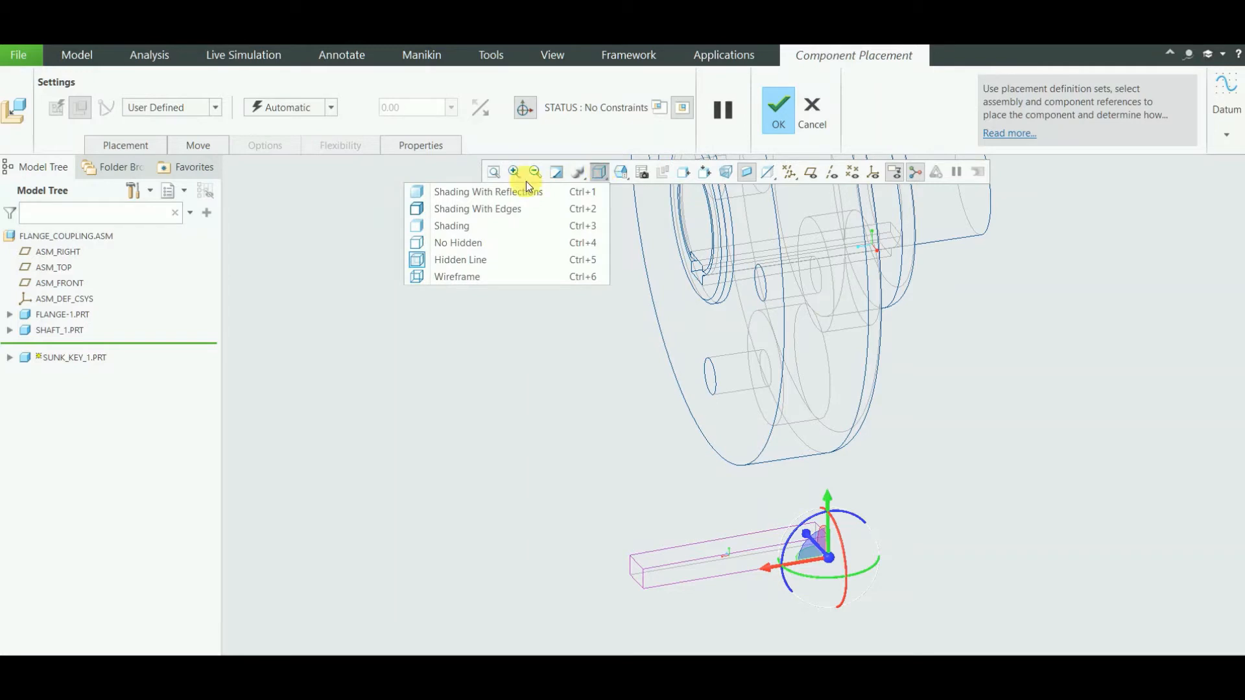
{"action": "left_click", "coordinate": [478, 209]}
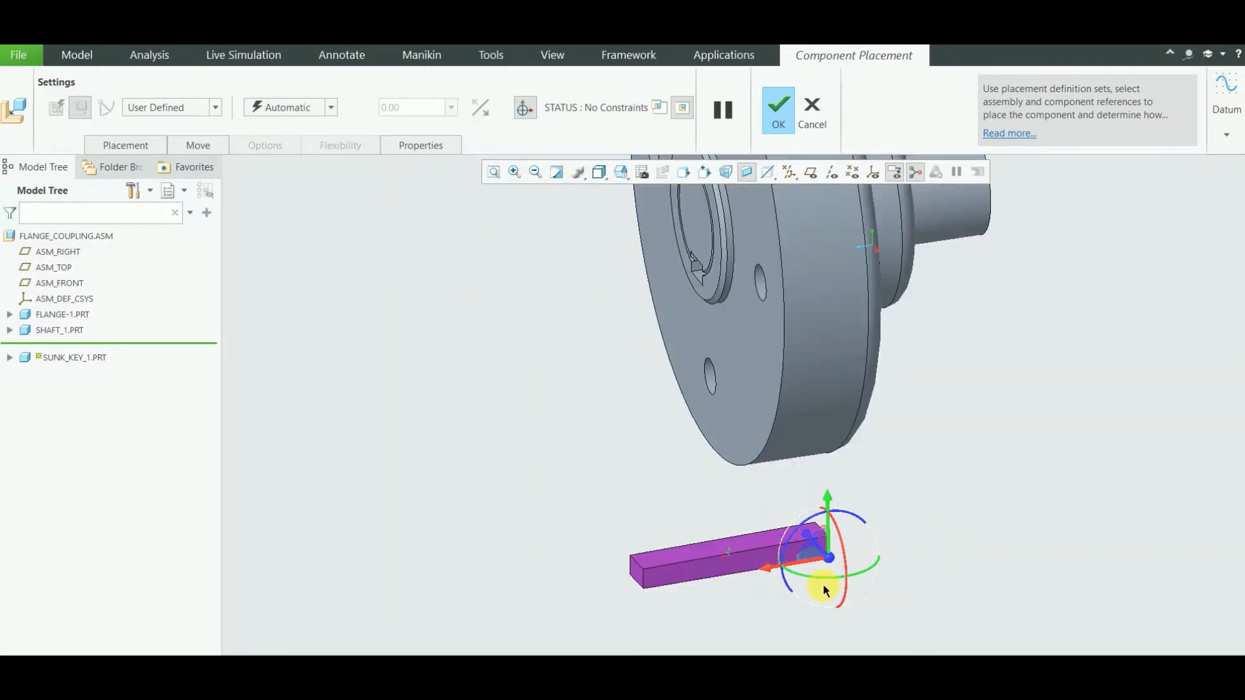
- Rotate the key about its vertical axis so it extends from the flange's front face toward the hub side
{"action": "left_click_drag", "start_coordinate": [862, 579], "coordinate": [746, 545]}
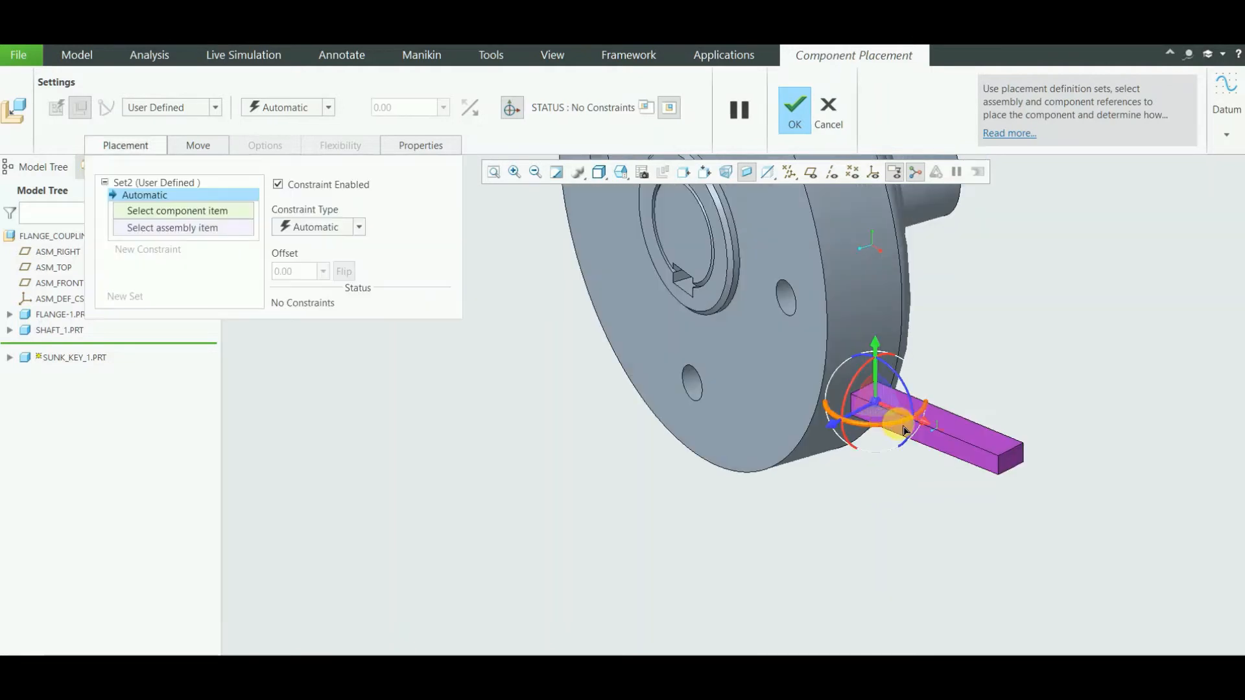
{"action": "left_click_drag", "start_coordinate": [889, 410], "coordinate": [953, 406]}
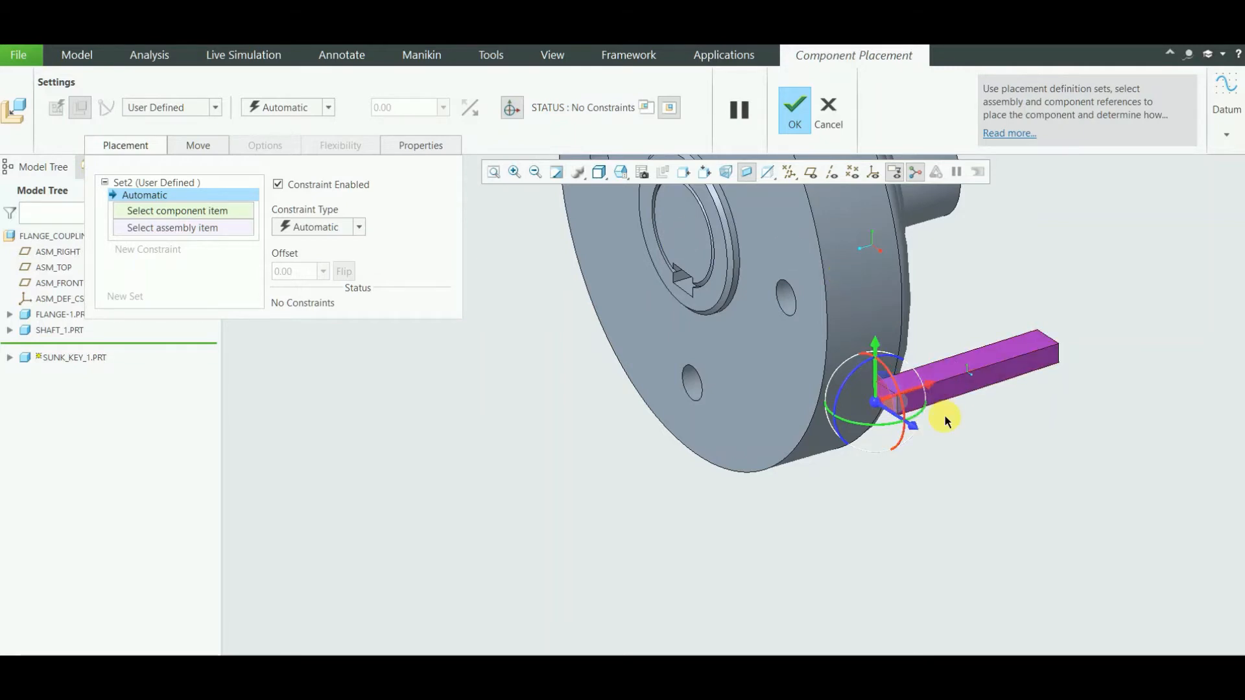
{"action": "middle_click_drag", "start_coordinate": [945, 417], "coordinate": [966, 422]}
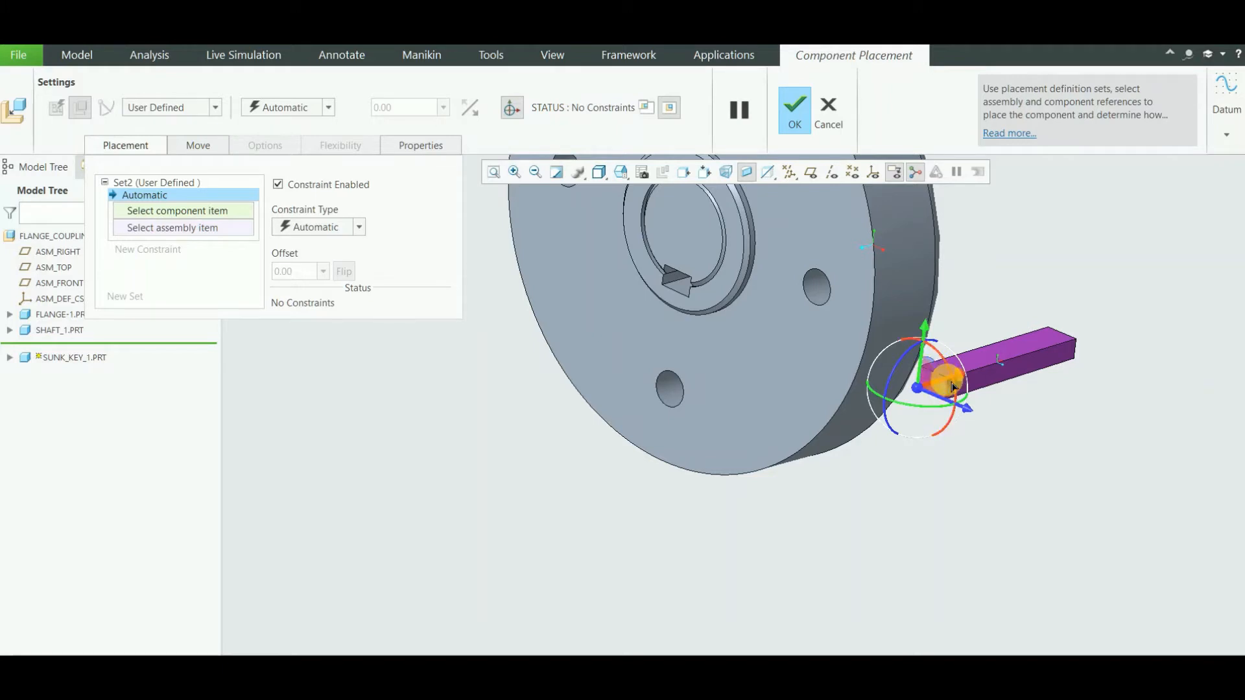
- Constrain the sunk key's end face Coincident with the shaft's end face, using the Automatic constraint type
{"action": "left_click", "coordinate": [513, 171]}
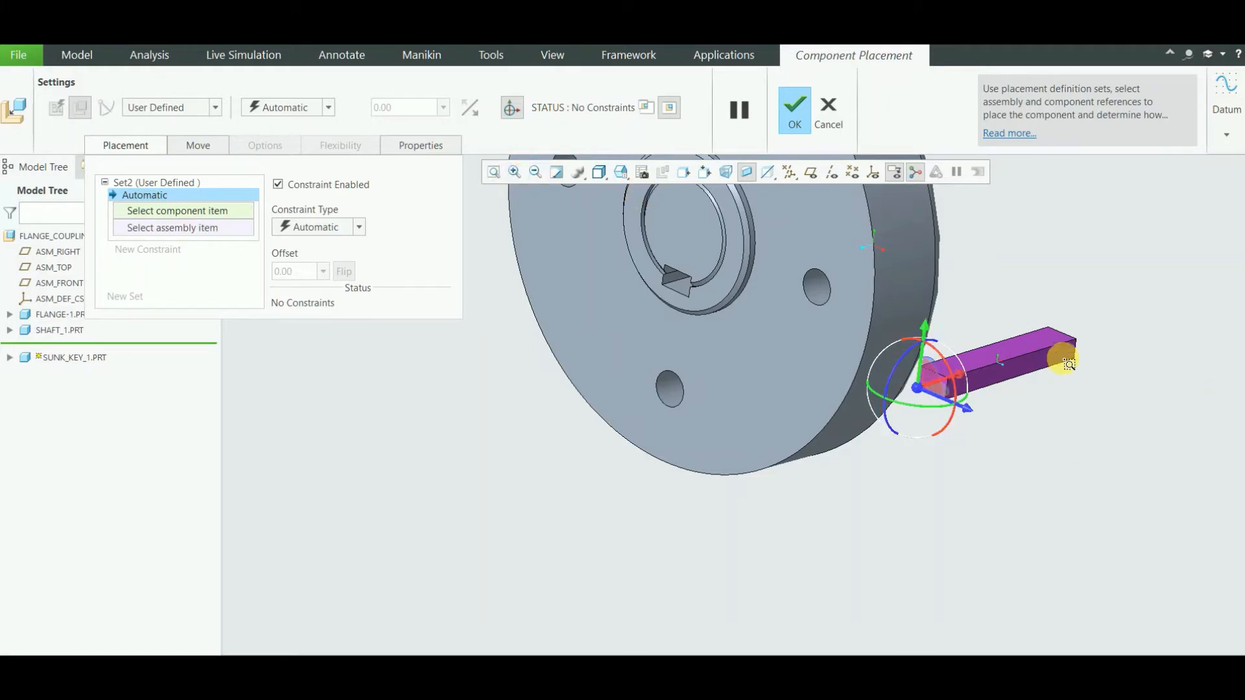
{"action": "left_click_drag", "start_coordinate": [1017, 318], "coordinate": [861, 461]}
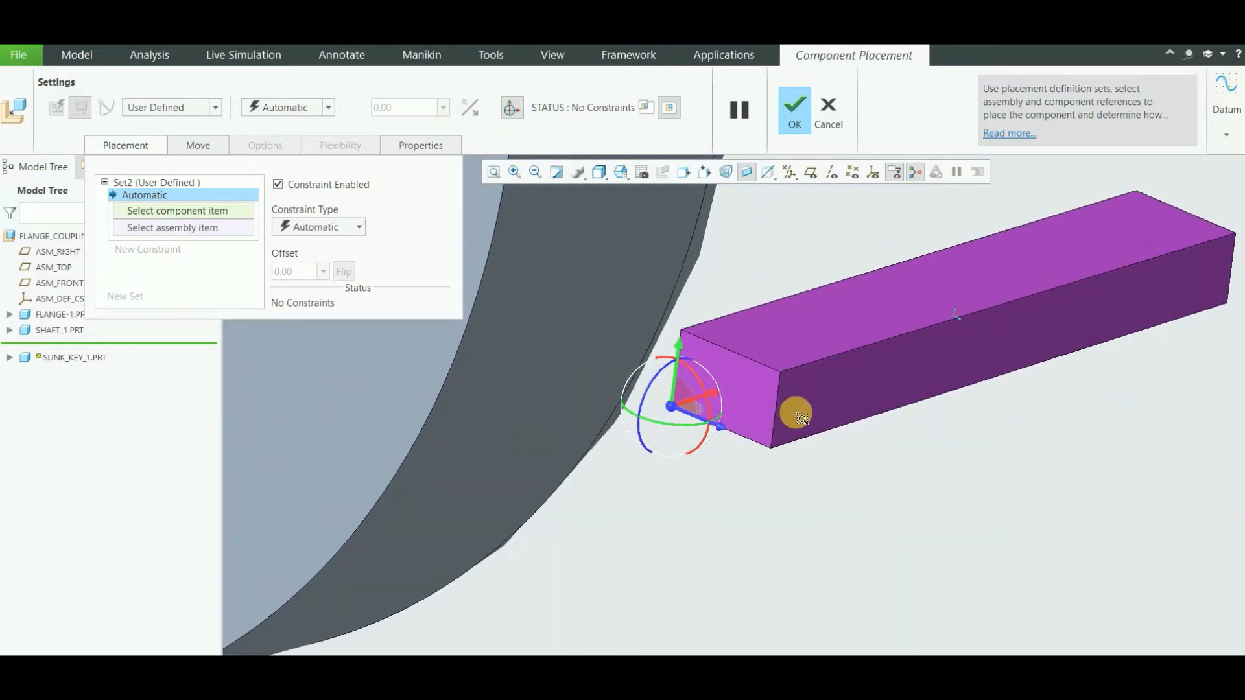
{"action": "key", "text": "Escape"}
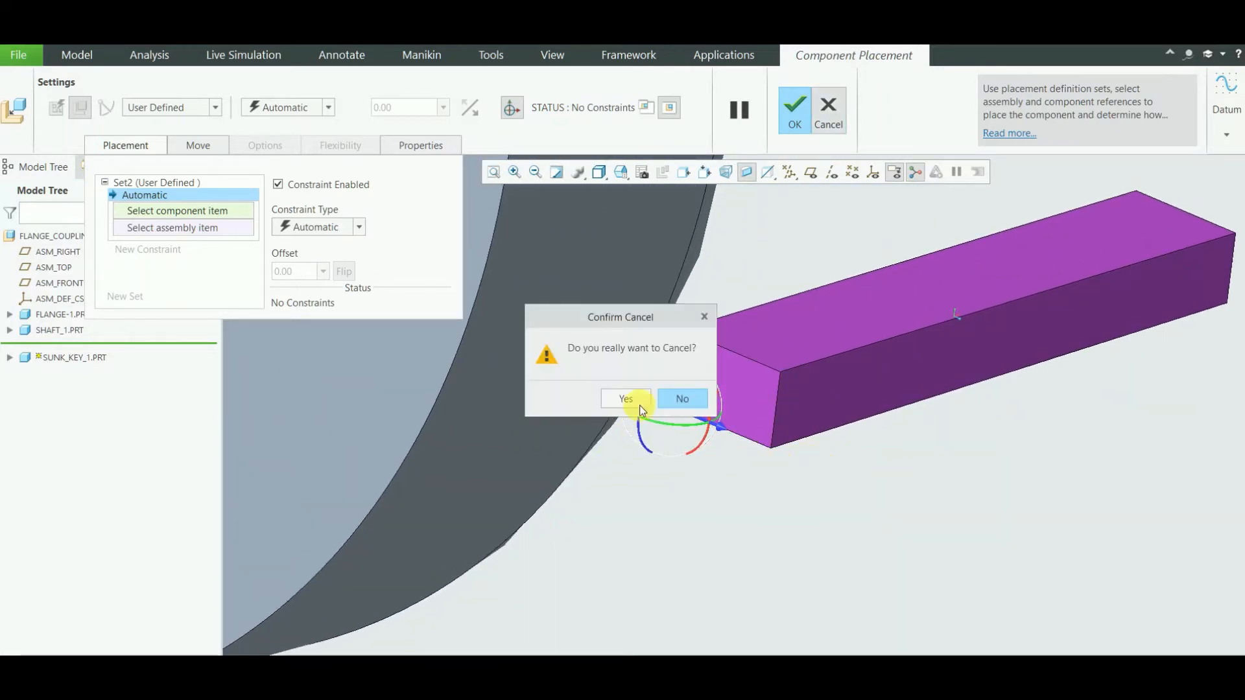
{"action": "left_click", "coordinate": [700, 397]}
{"action": "left_click", "coordinate": [762, 397]}
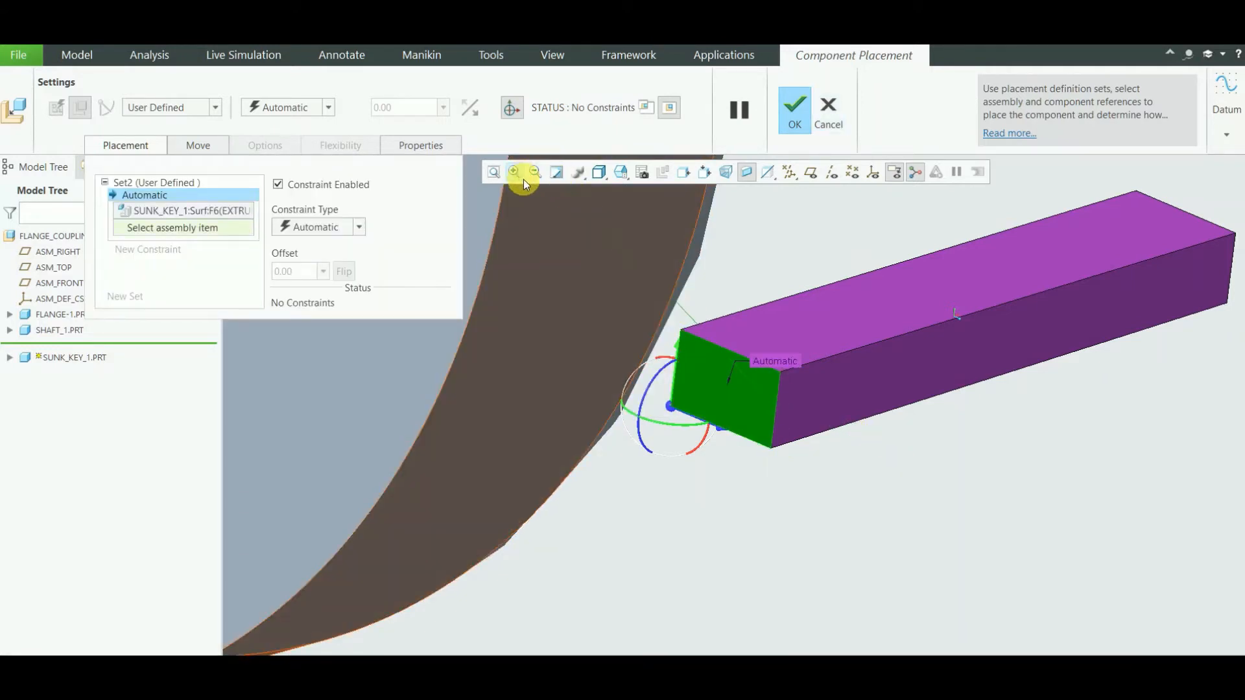
{"action": "left_click", "coordinate": [541, 174]}
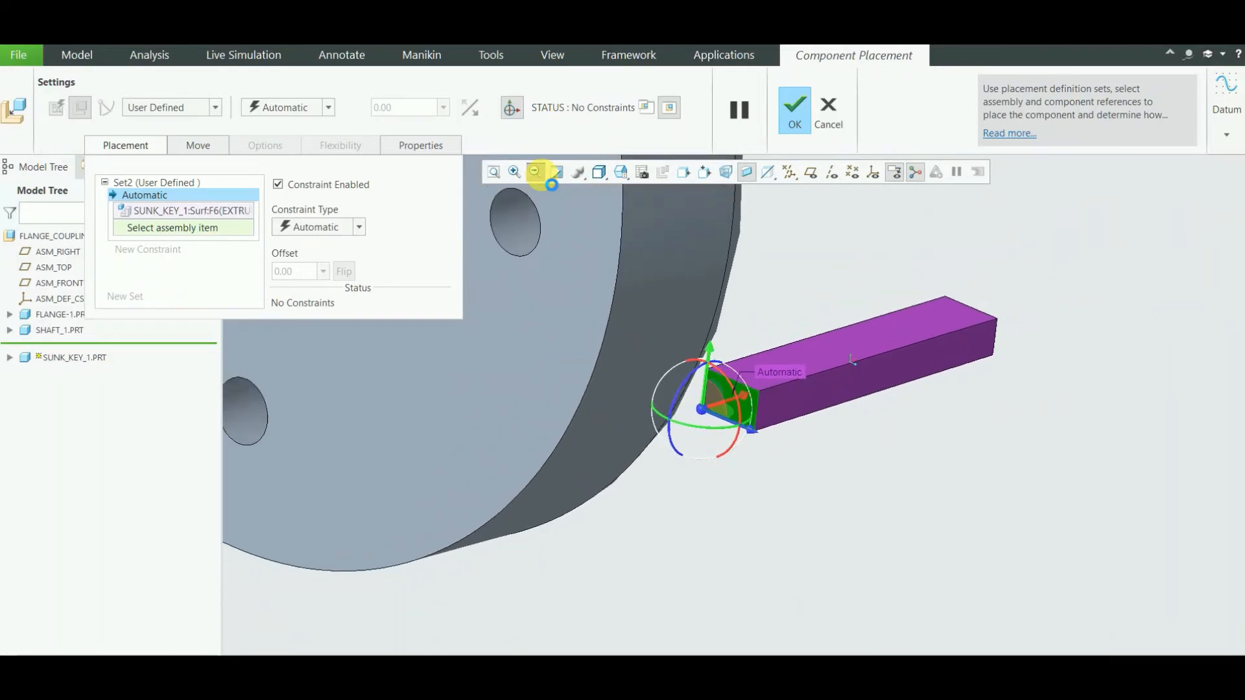
{"action": "left_click", "coordinate": [542, 179]}
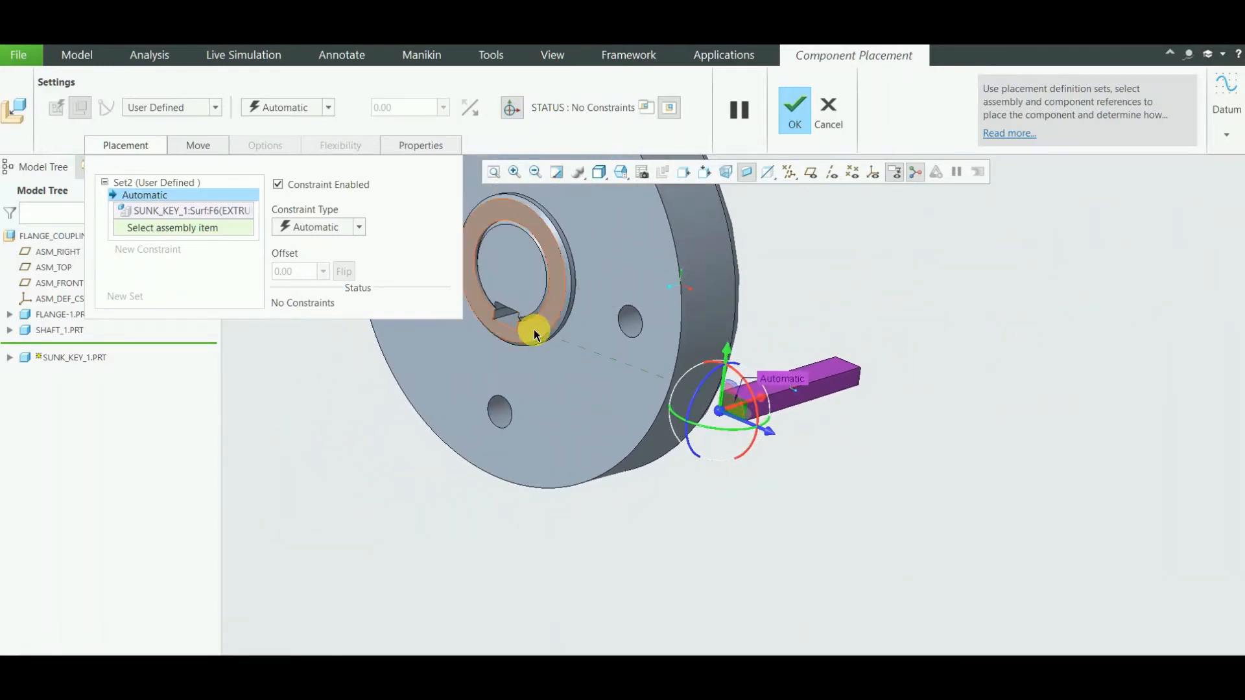
{"action": "left_click", "coordinate": [520, 282]}
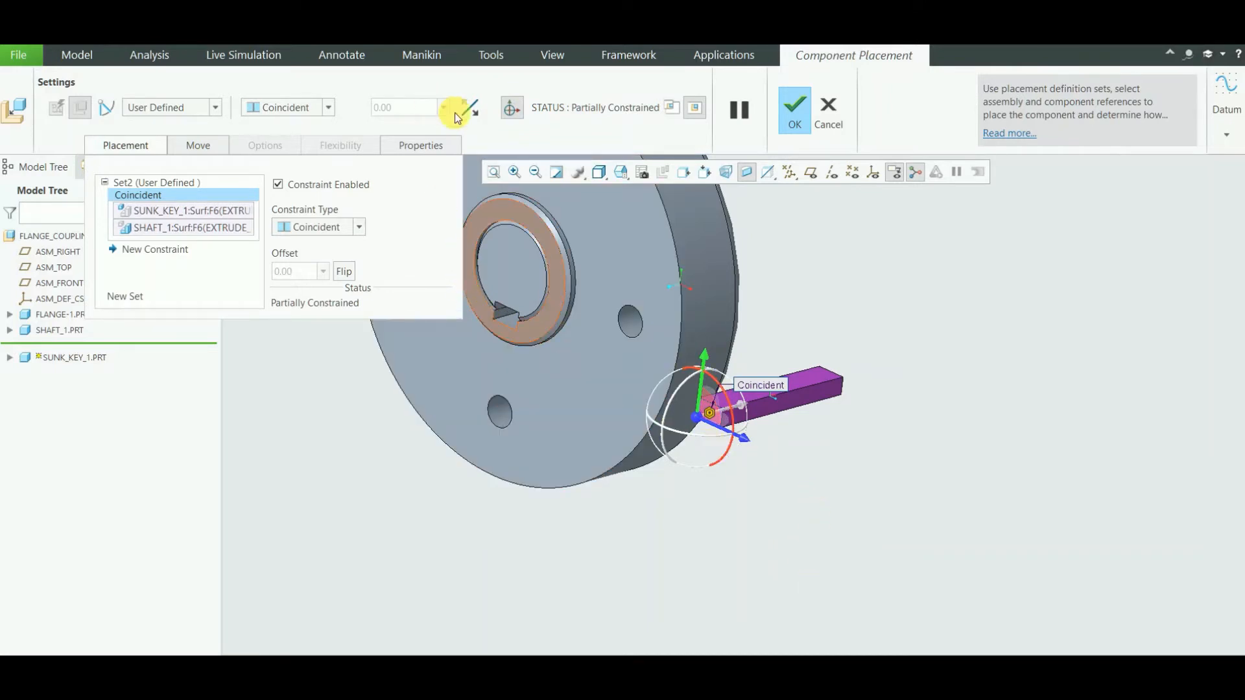
- Set the display style to Hidden Line and compare the sunk key's taper with the keyway in the RIGHT view
{"action": "left_click", "coordinate": [597, 175]}
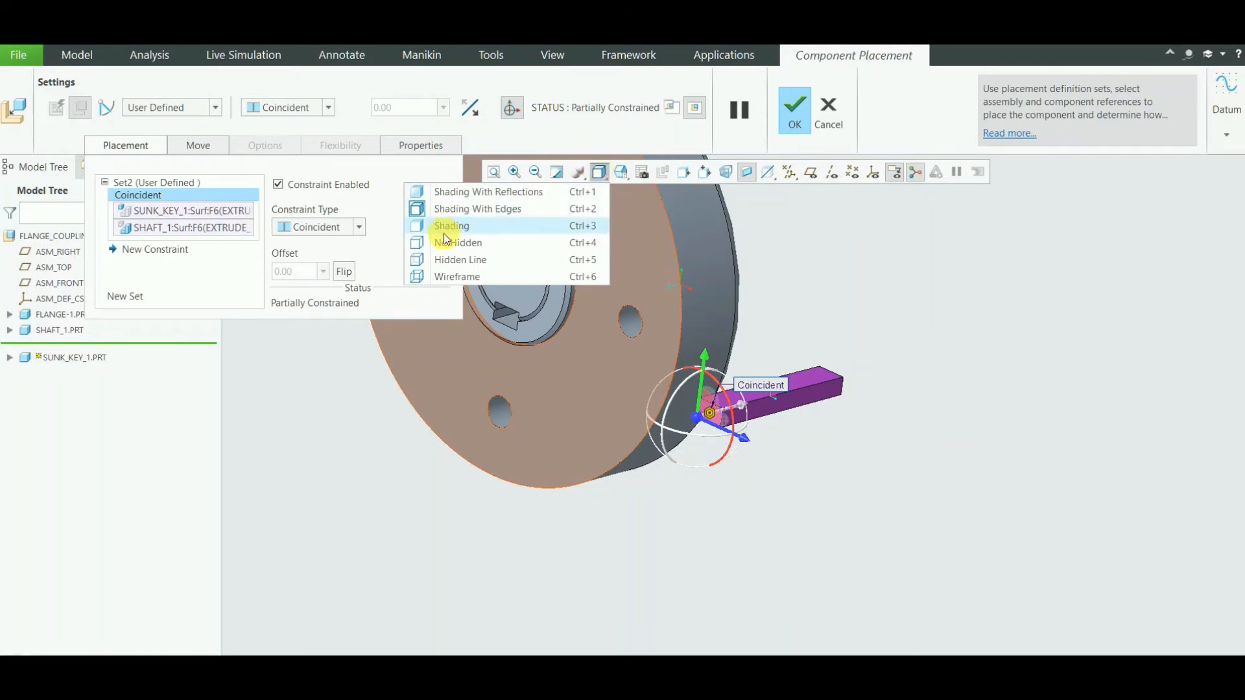
{"action": "left_click", "coordinate": [447, 259]}
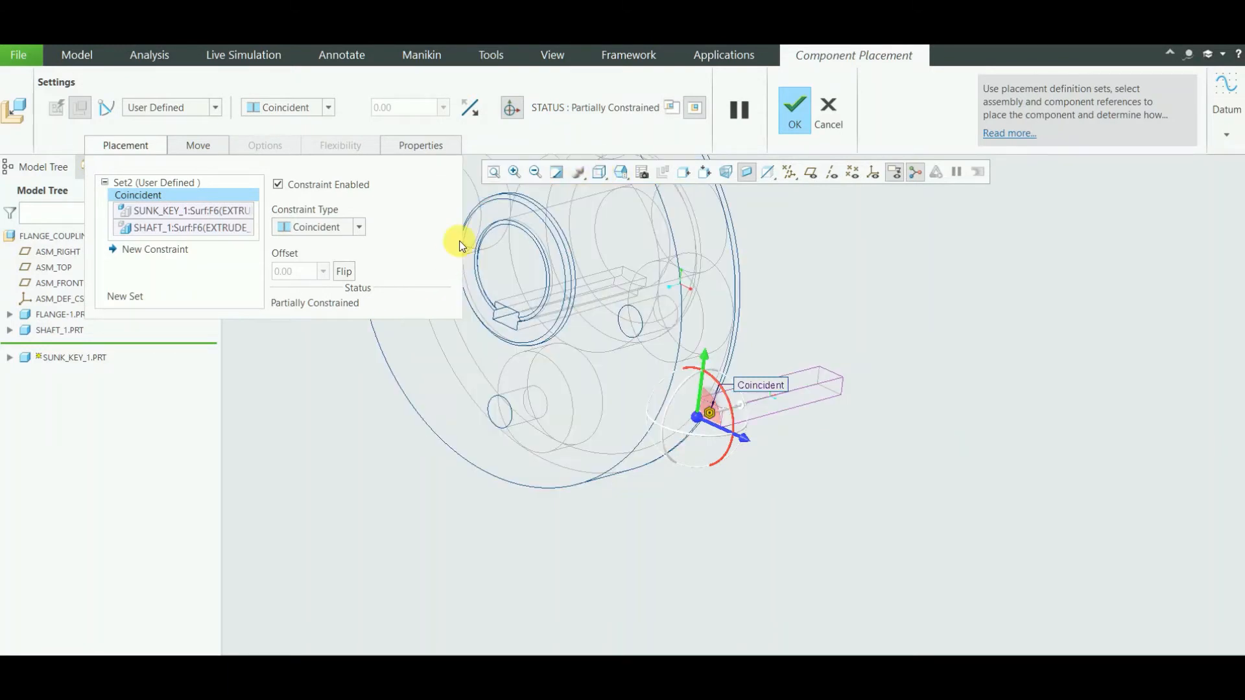
{"action": "left_click", "coordinate": [621, 172]}
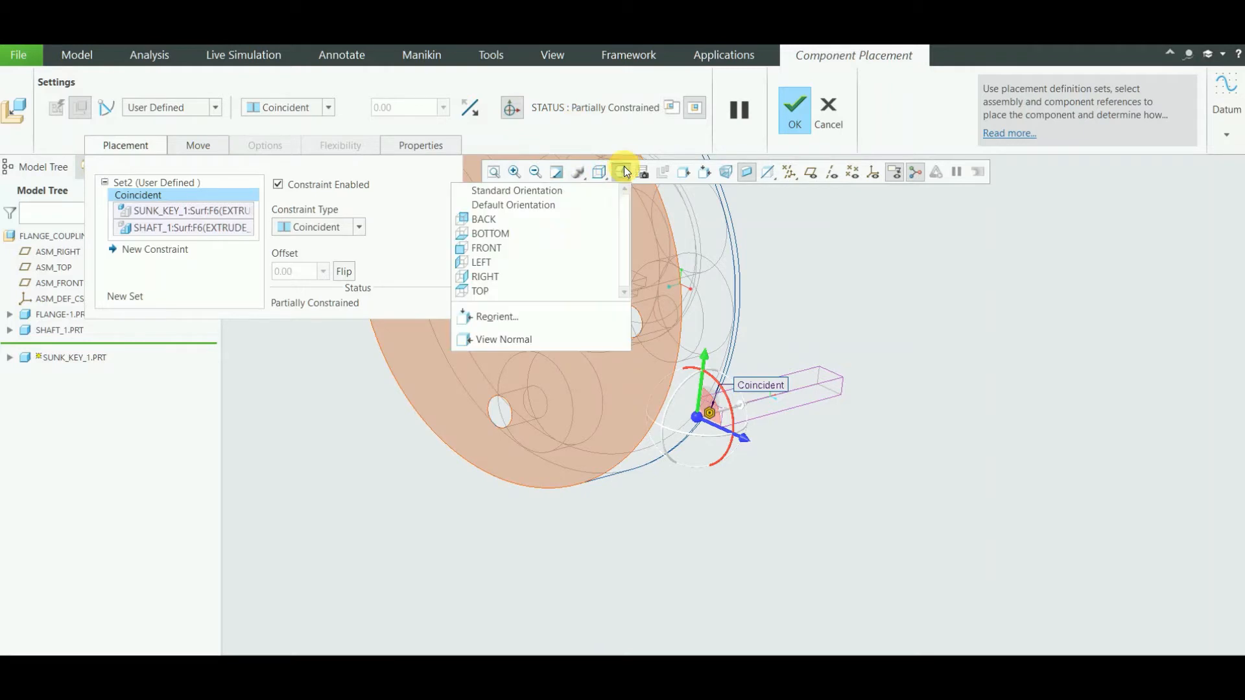
{"action": "left_click", "coordinate": [539, 276]}
{"action": "middle_click_drag", "start_coordinate": [570, 329], "coordinate": [772, 554]}
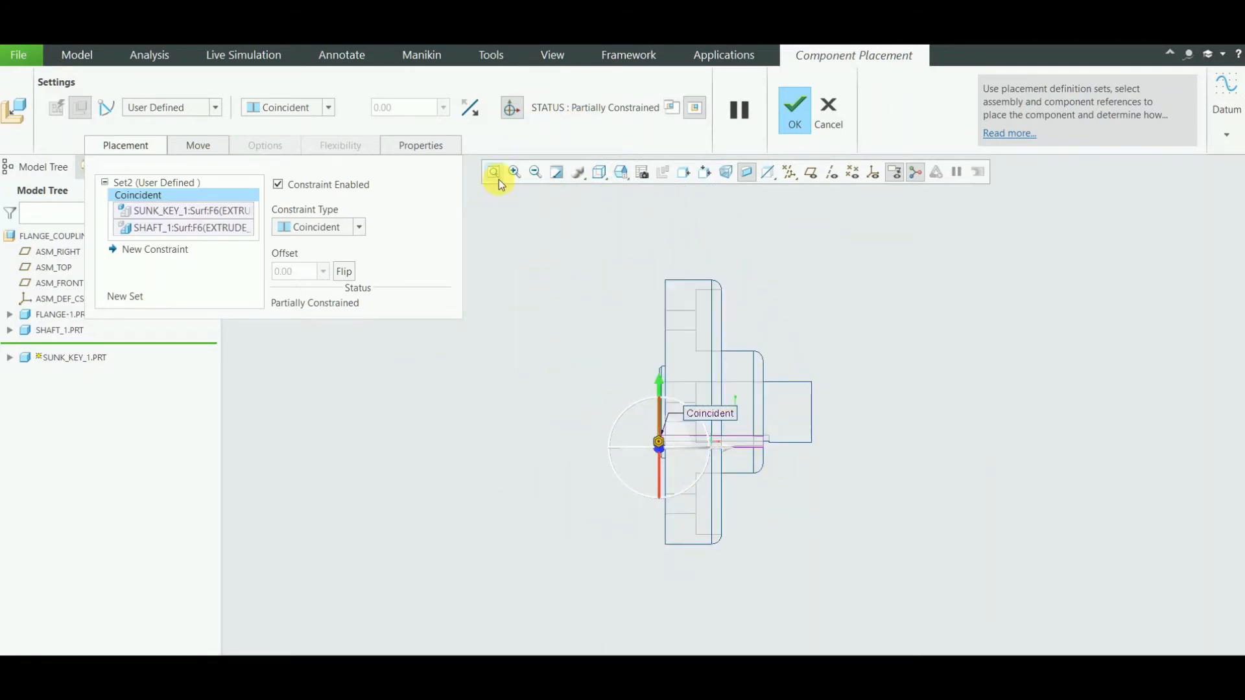
{"action": "left_click", "coordinate": [514, 172]}
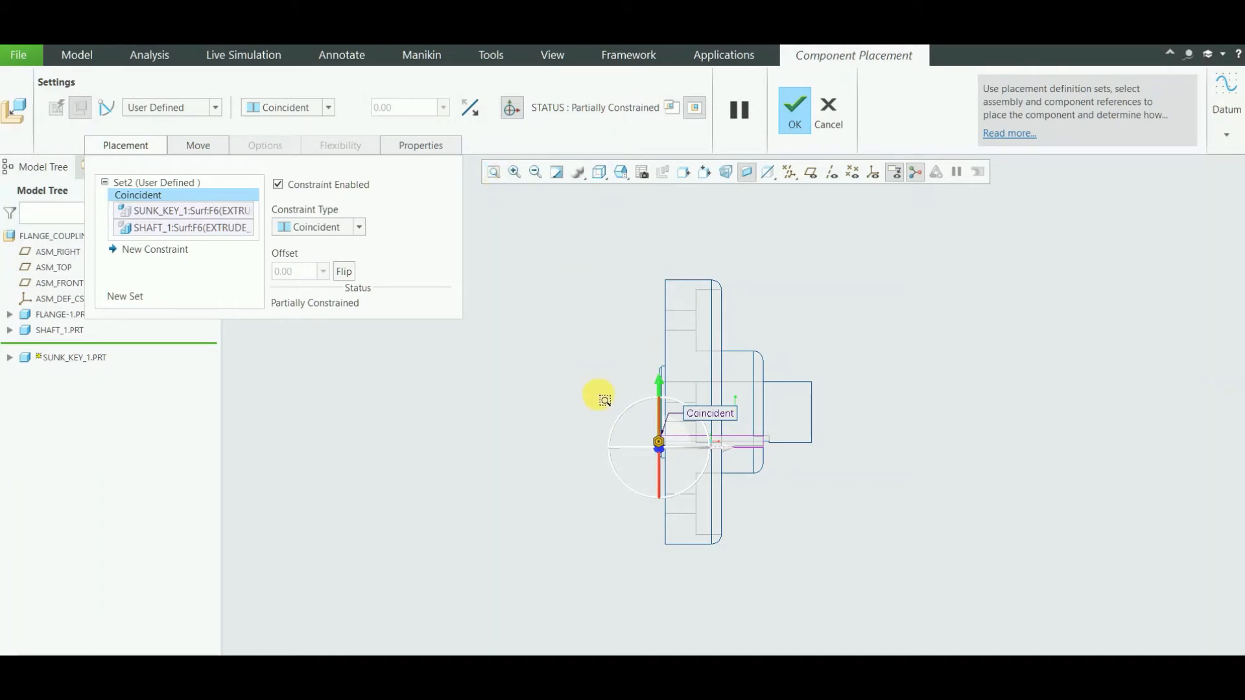
{"action": "left_click_drag", "start_coordinate": [605, 400], "coordinate": [811, 477]}
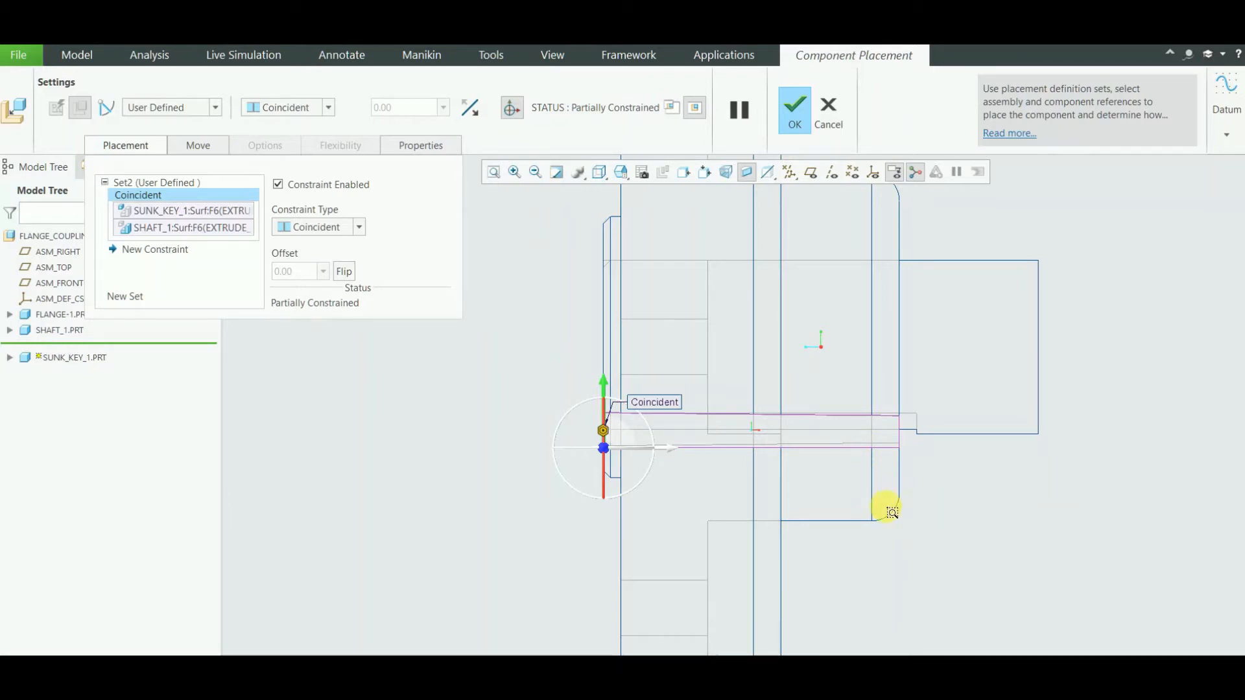
{"action": "middle_click_drag", "start_coordinate": [993, 591], "coordinate": [953, 585]}
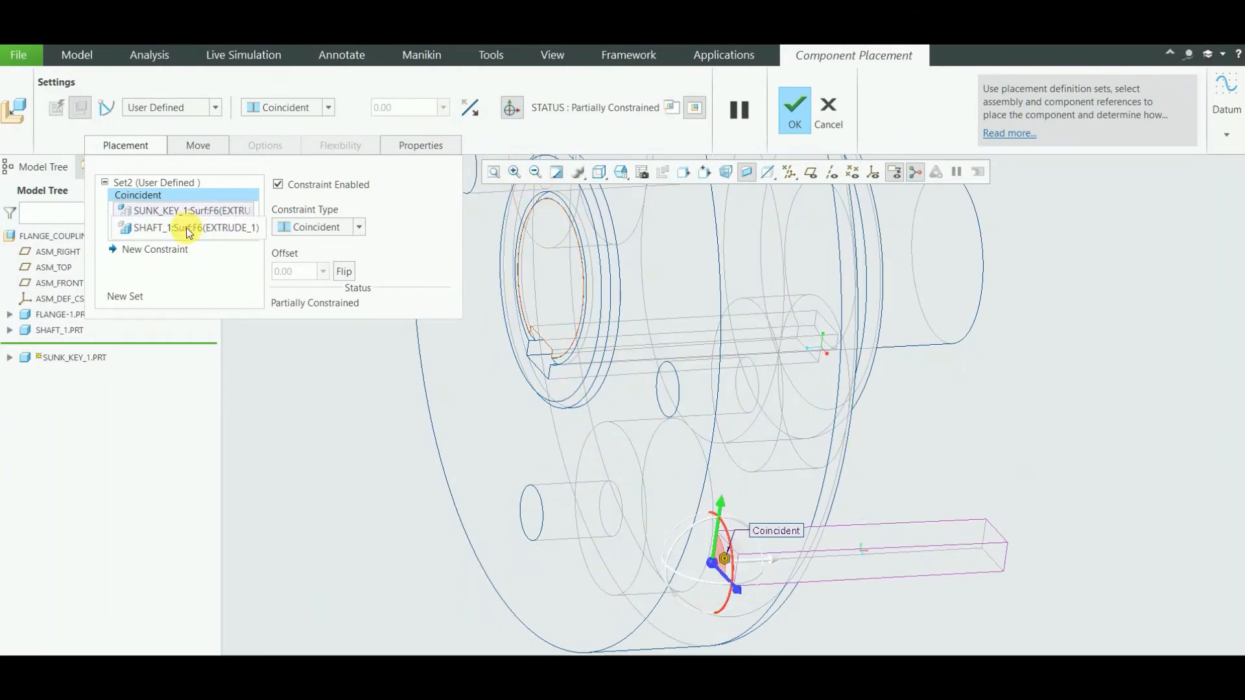
- Add a new constraint and rotate the key about half a turn around its lengthwise axis, checking its taper in the RIGHT view
{"action": "left_click", "coordinate": [244, 228]}
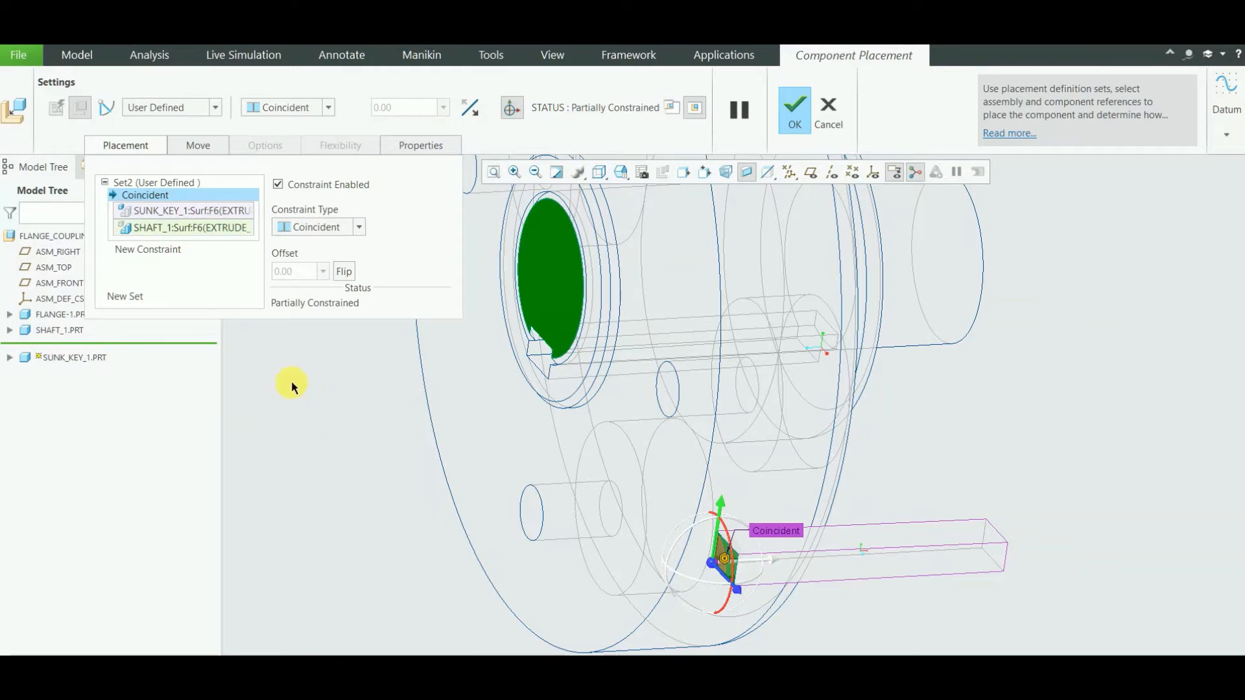
{"action": "left_click", "coordinate": [173, 254]}
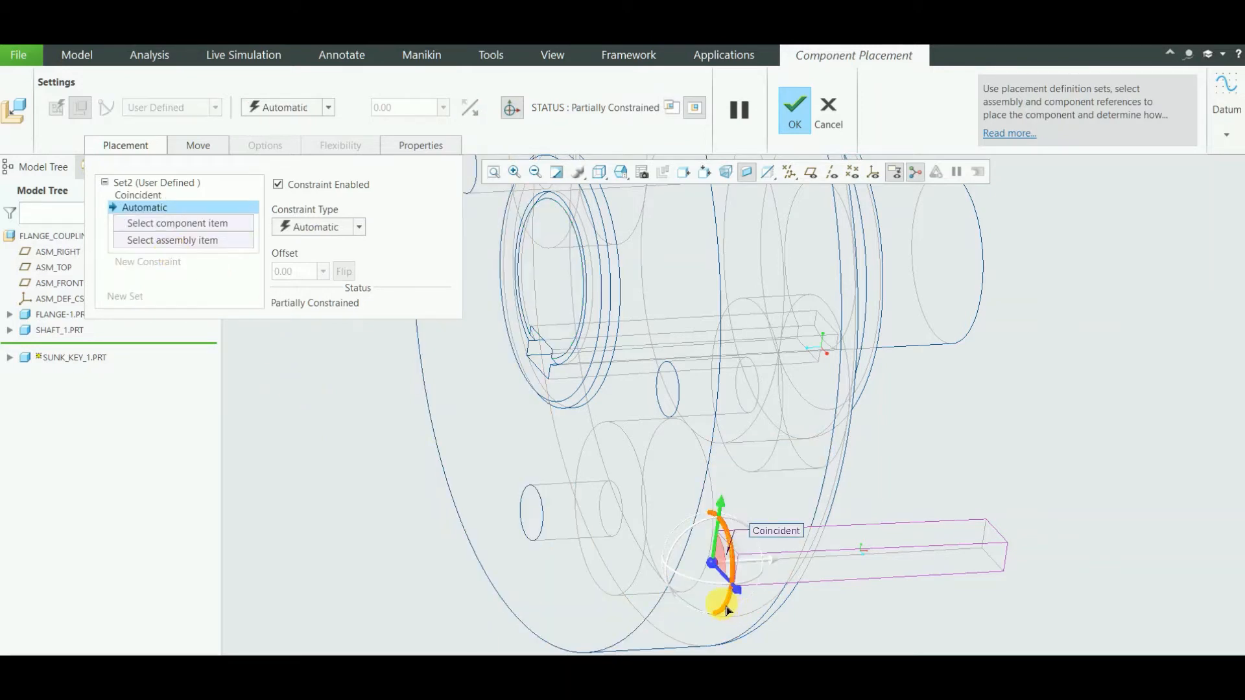
{"action": "left_click_drag", "start_coordinate": [728, 611], "coordinate": [704, 448]}
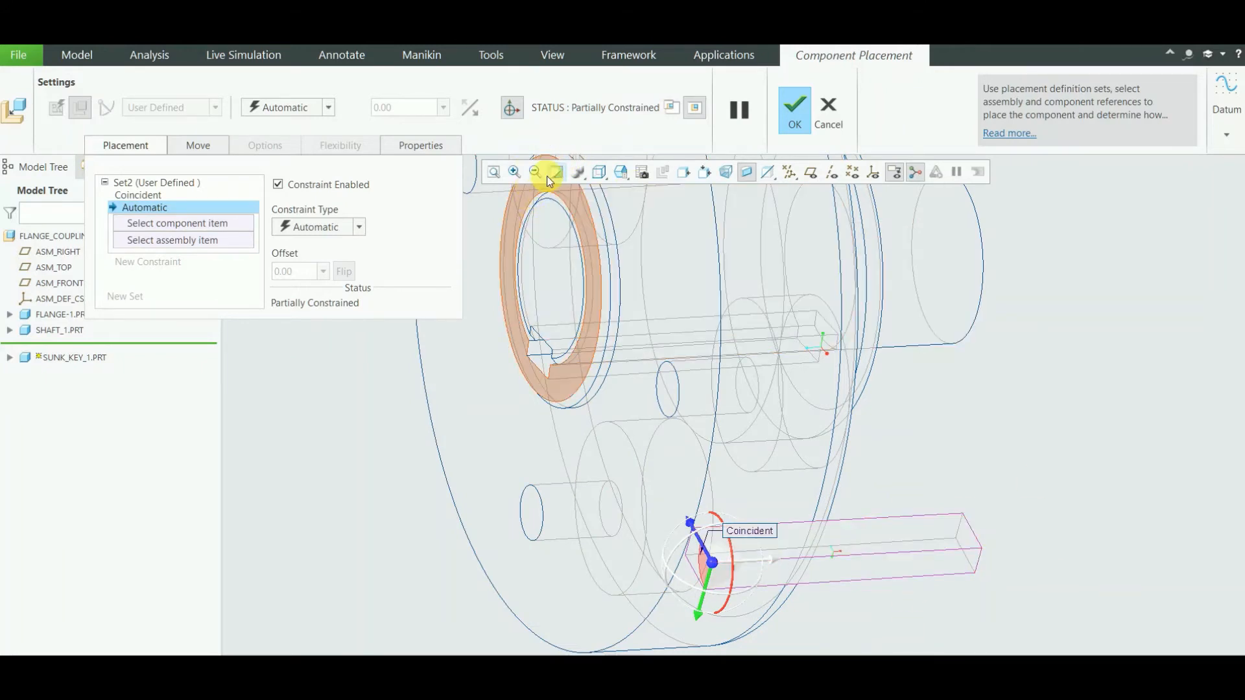
{"action": "left_click", "coordinate": [623, 172]}
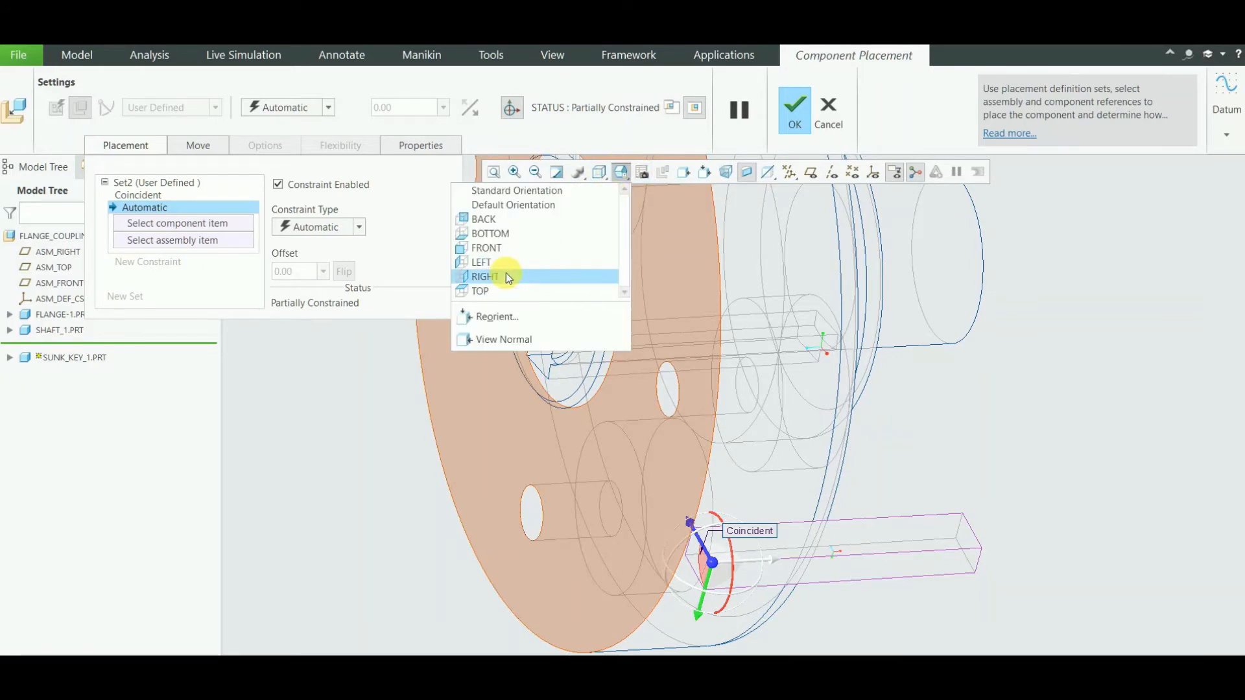
{"action": "left_click", "coordinate": [485, 277]}
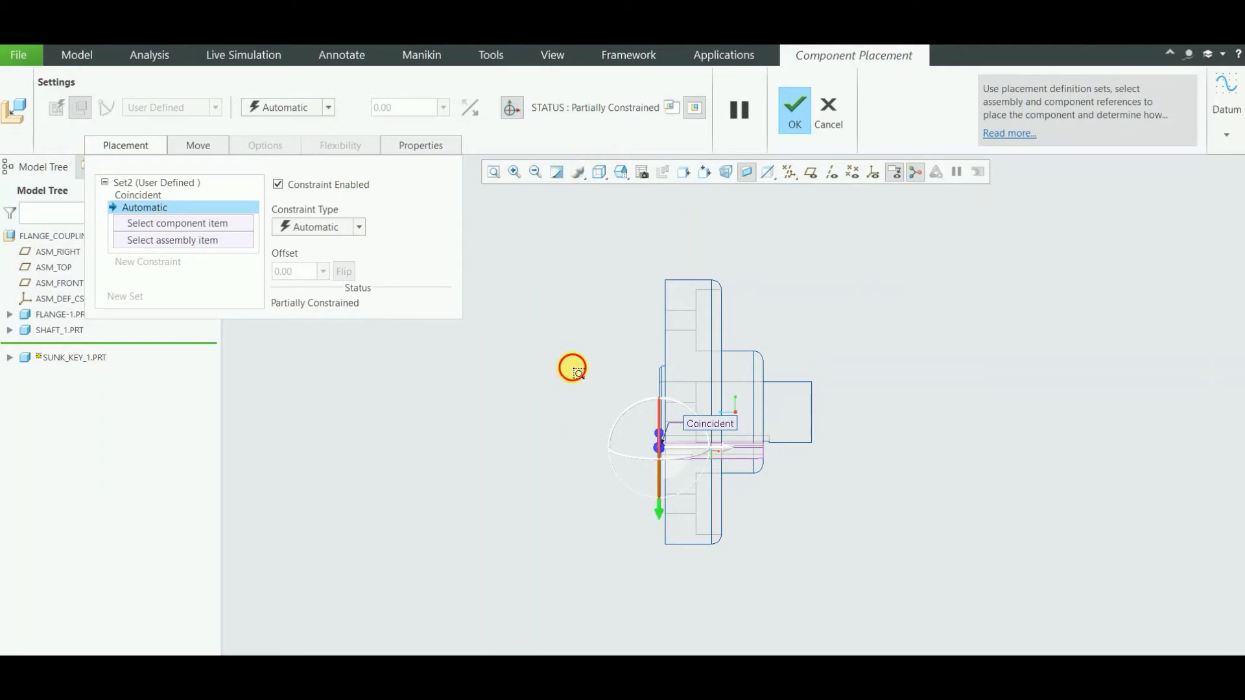
{"action": "left_click_drag", "start_coordinate": [565, 362], "coordinate": [834, 501]}
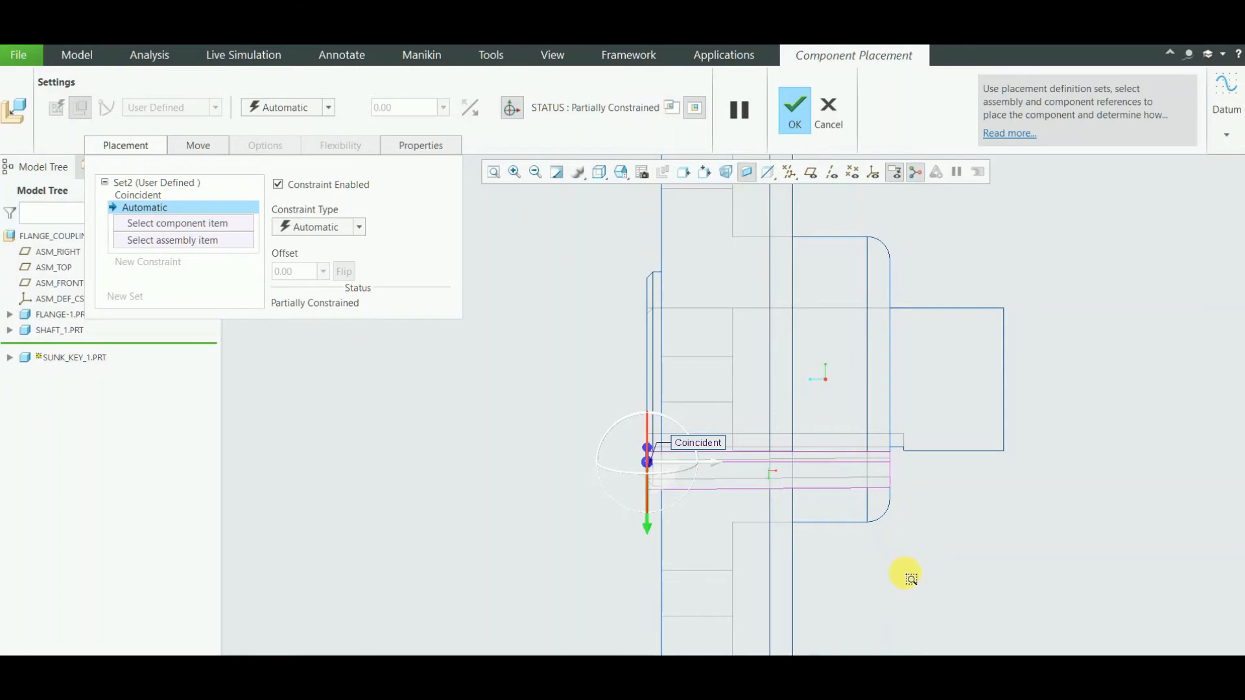
{"action": "key", "text": "ctrl+d"}
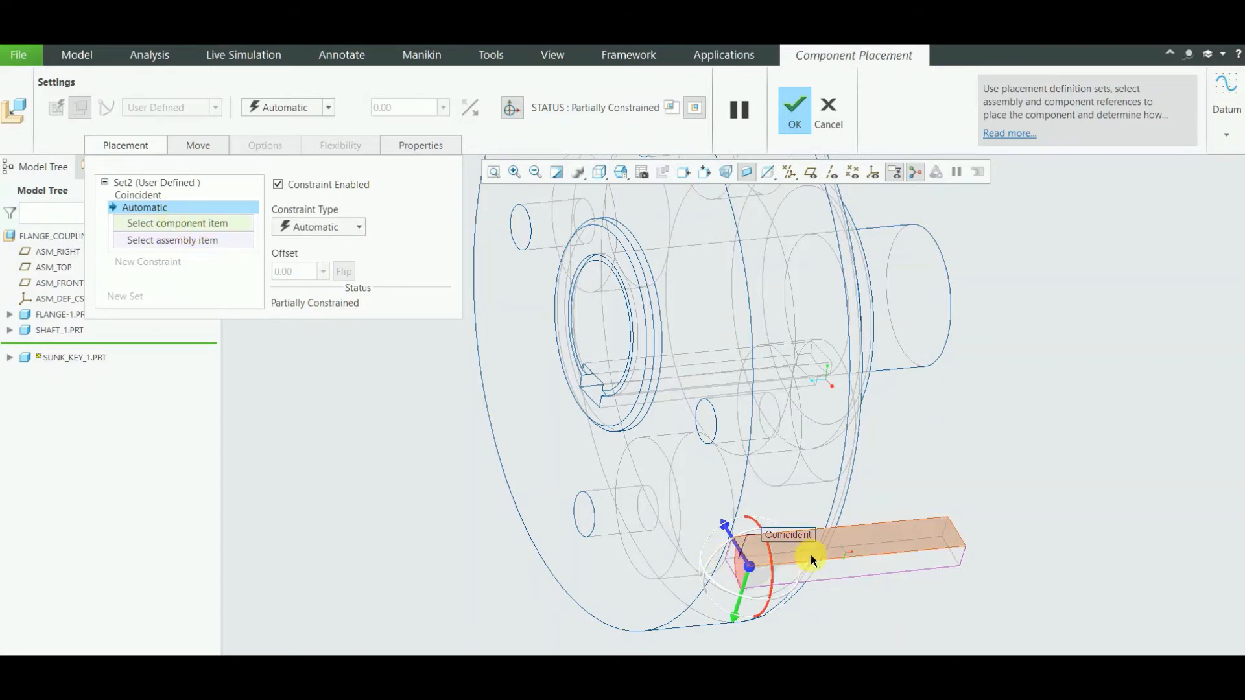
- Constrain the key's upper long face to the shaft keyway's floor, setting the angle offset to 0 and the constraint type to Coincident
{"action": "left_click", "coordinate": [868, 535]}
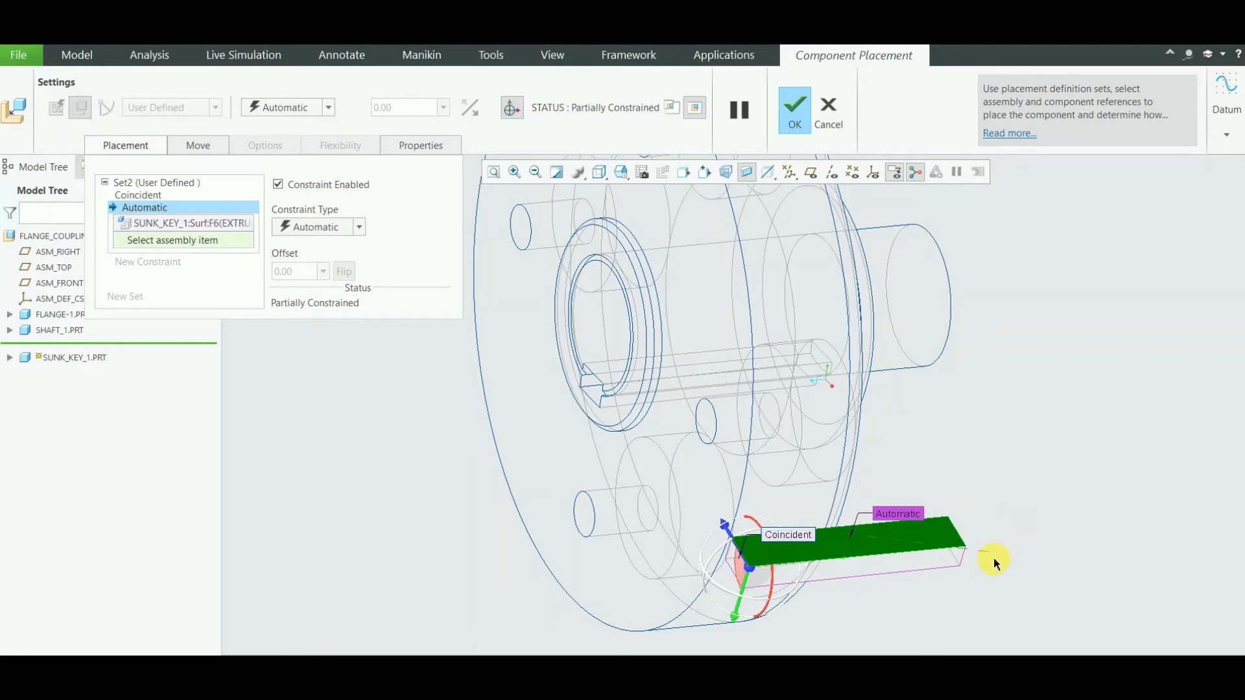
{"action": "middle_click_drag", "start_coordinate": [994, 557], "coordinate": [1056, 553]}
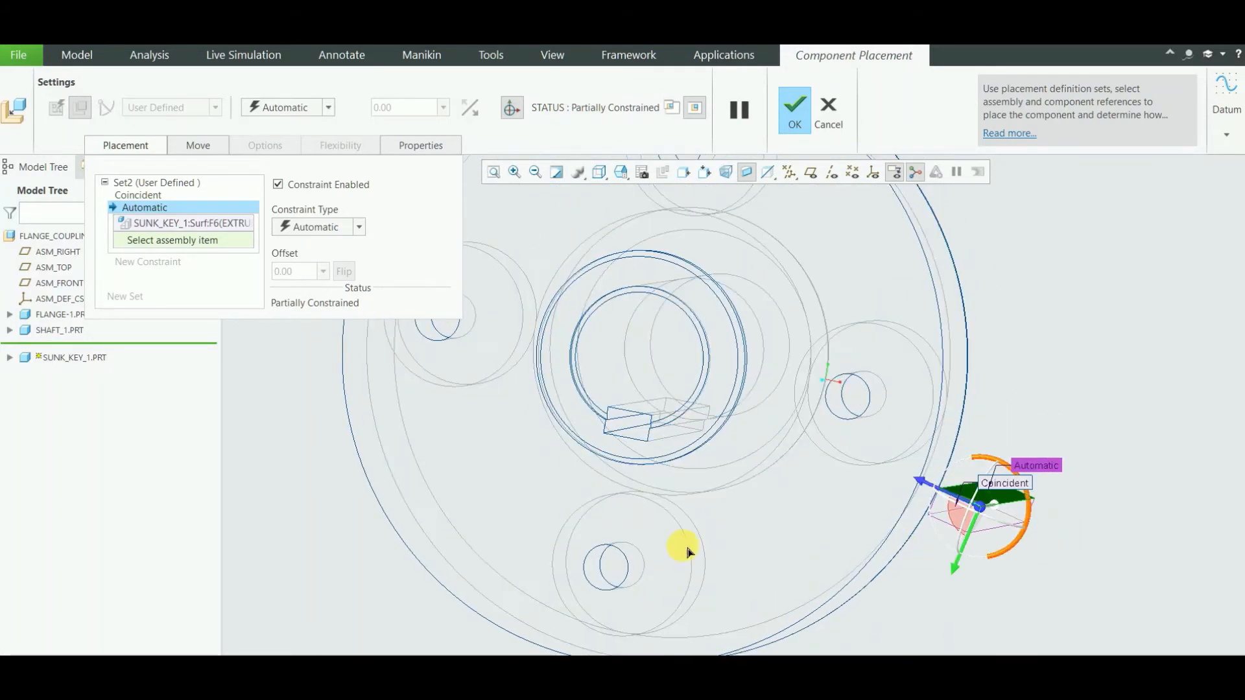
{"action": "middle_click_drag", "start_coordinate": [737, 526], "coordinate": [755, 518]}
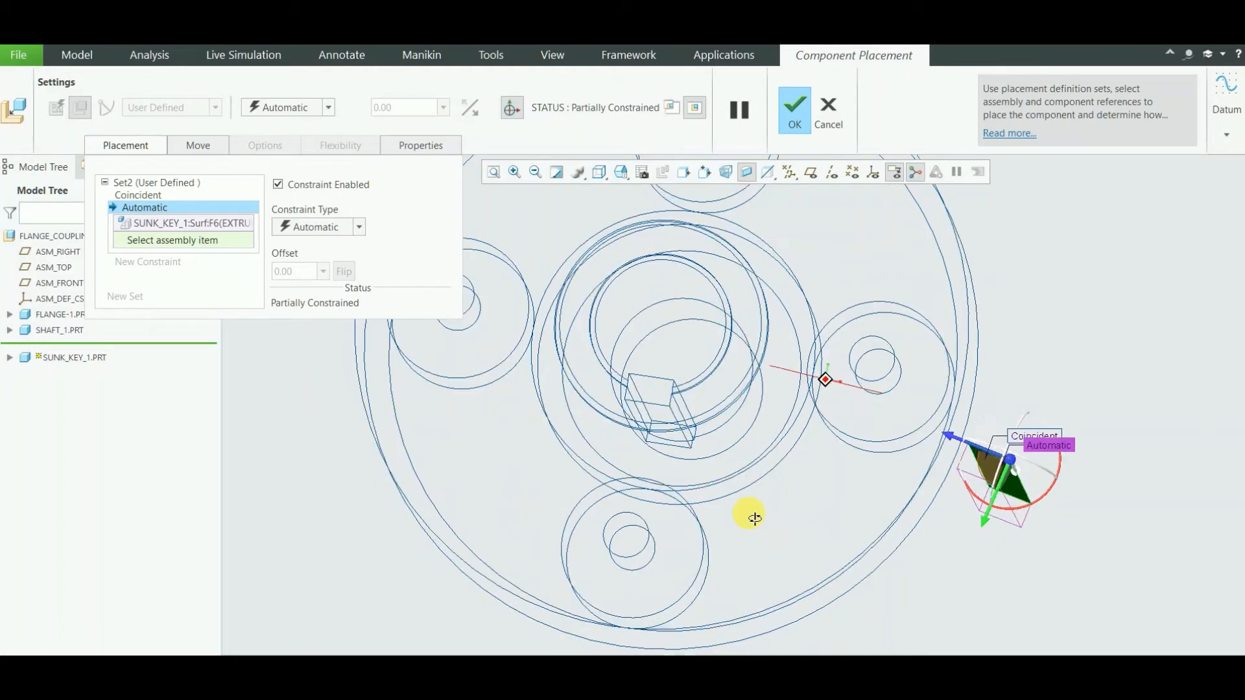
{"action": "left_click", "coordinate": [653, 395]}
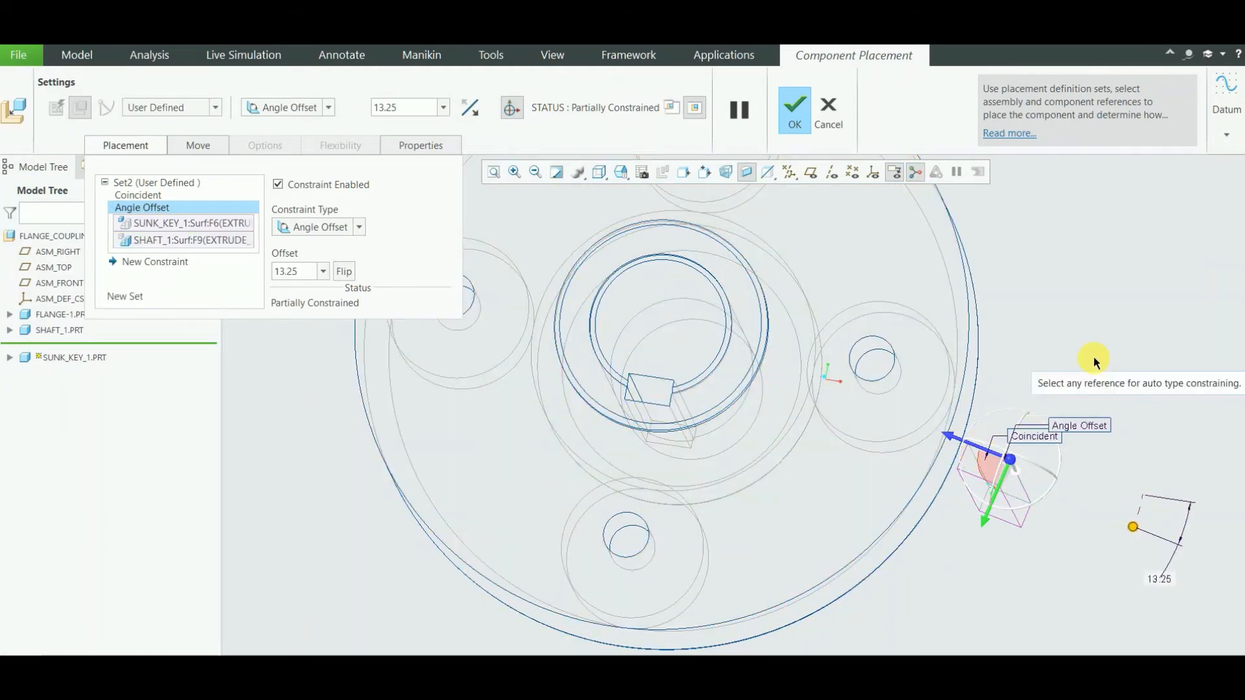
{"action": "middle_click_drag", "start_coordinate": [1093, 356], "coordinate": [1070, 383]}
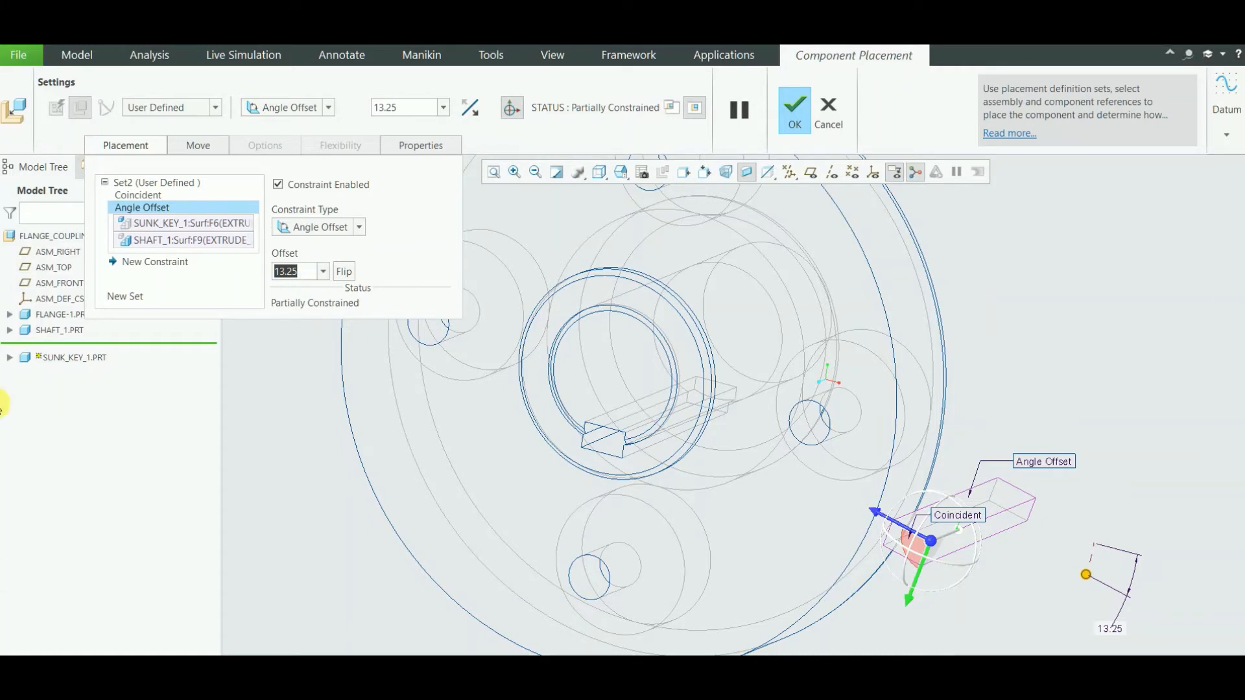
{"action": "type", "text": "0"}
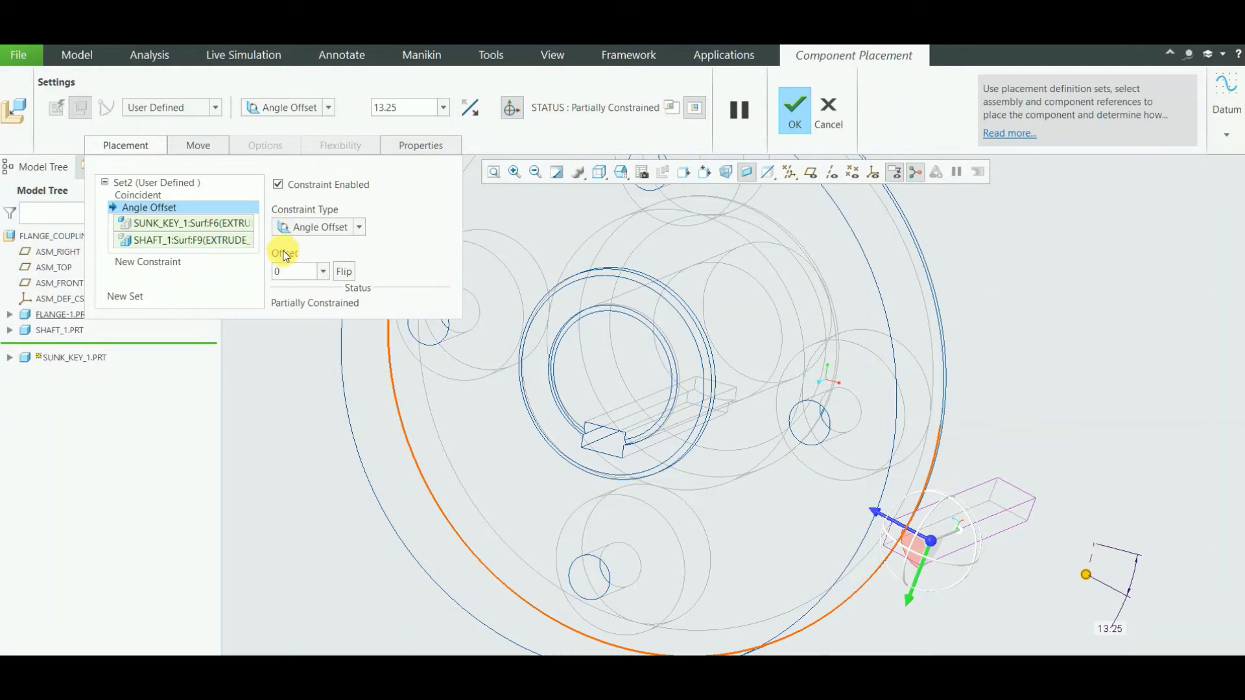
{"action": "key", "text": "Return"}
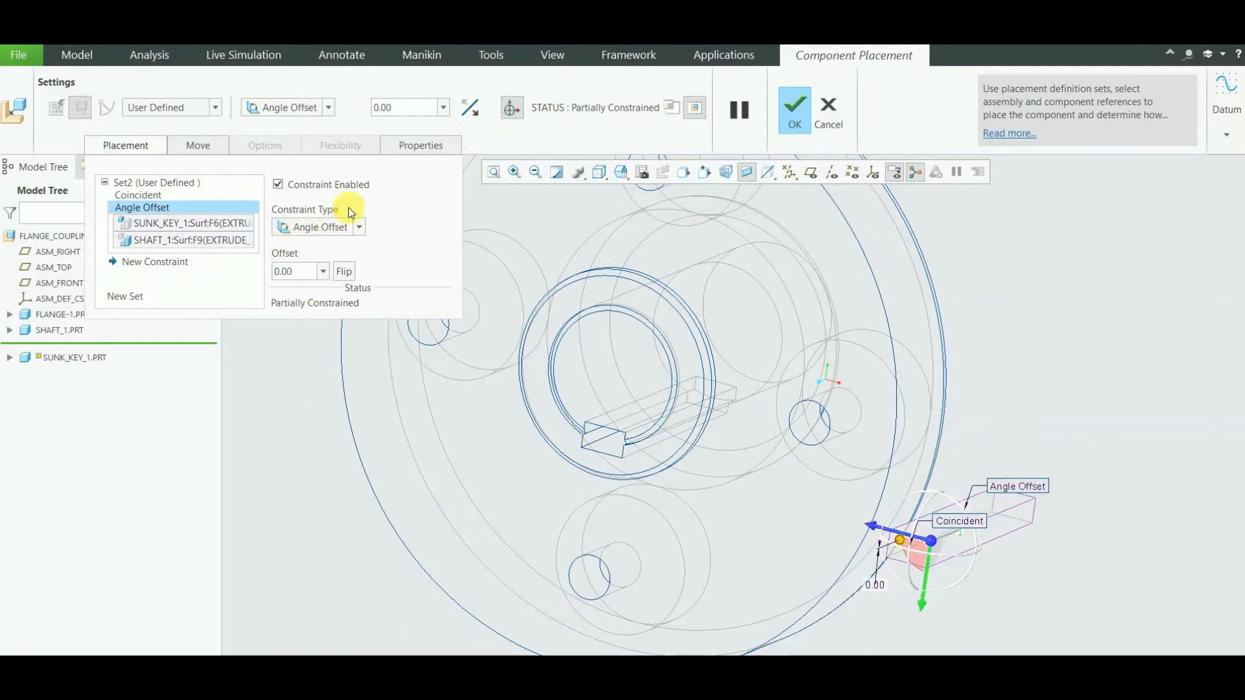
{"action": "left_click", "coordinate": [359, 227]}
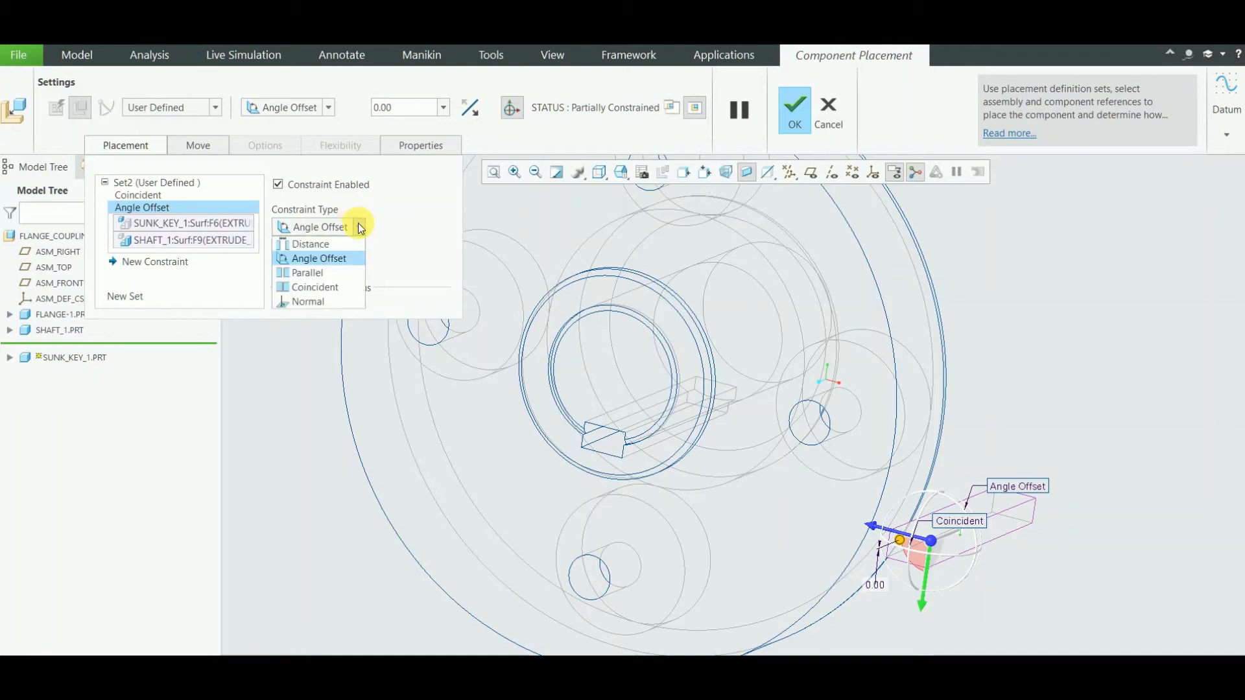
{"action": "left_click", "coordinate": [363, 285]}
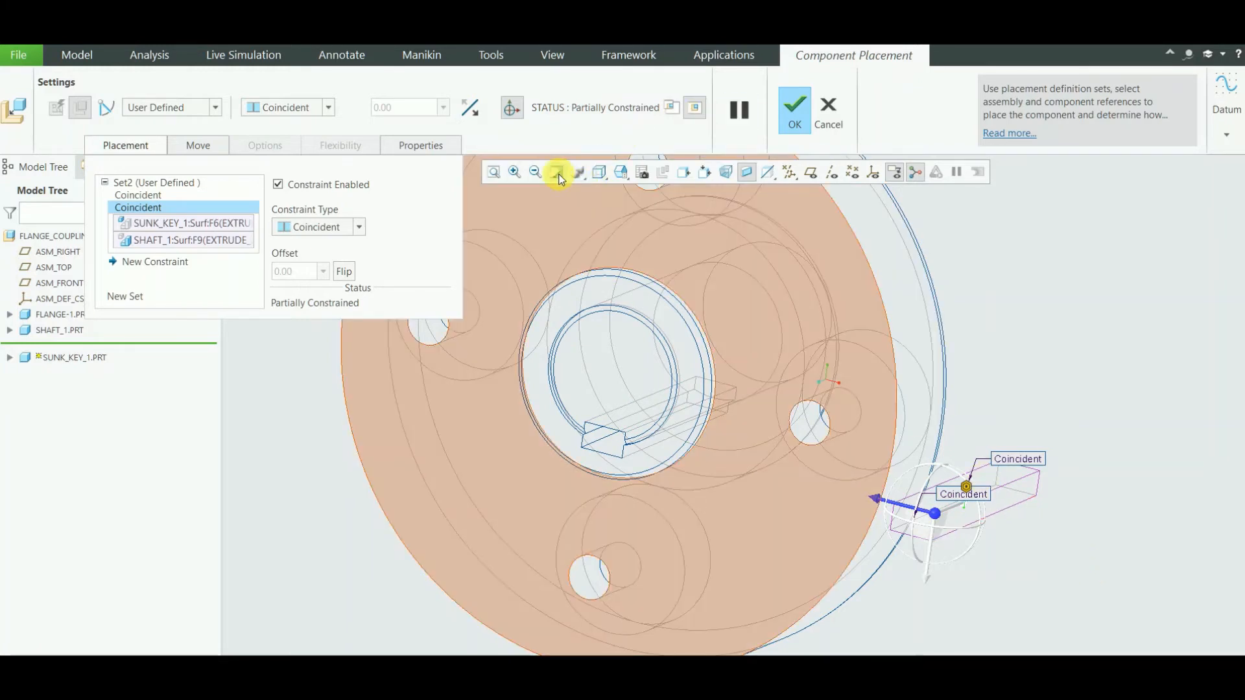
- Return the model display style to Shading With Edges
{"action": "left_click", "coordinate": [603, 173]}
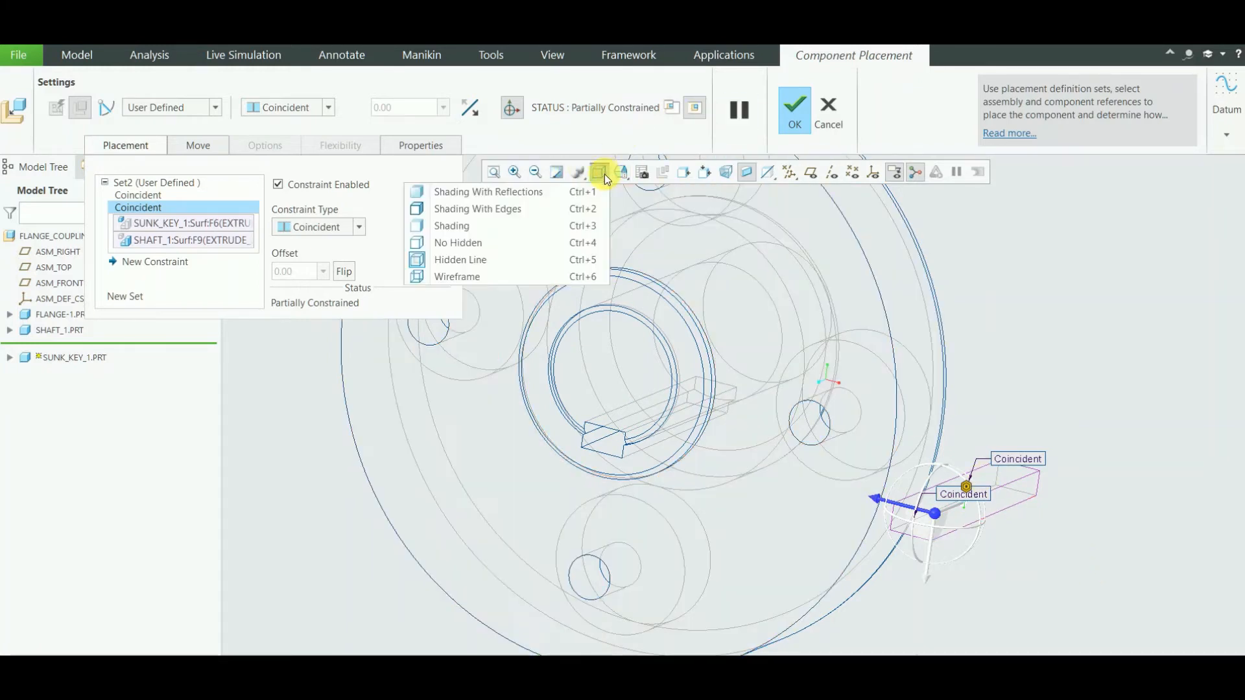
{"action": "left_click", "coordinate": [452, 214]}
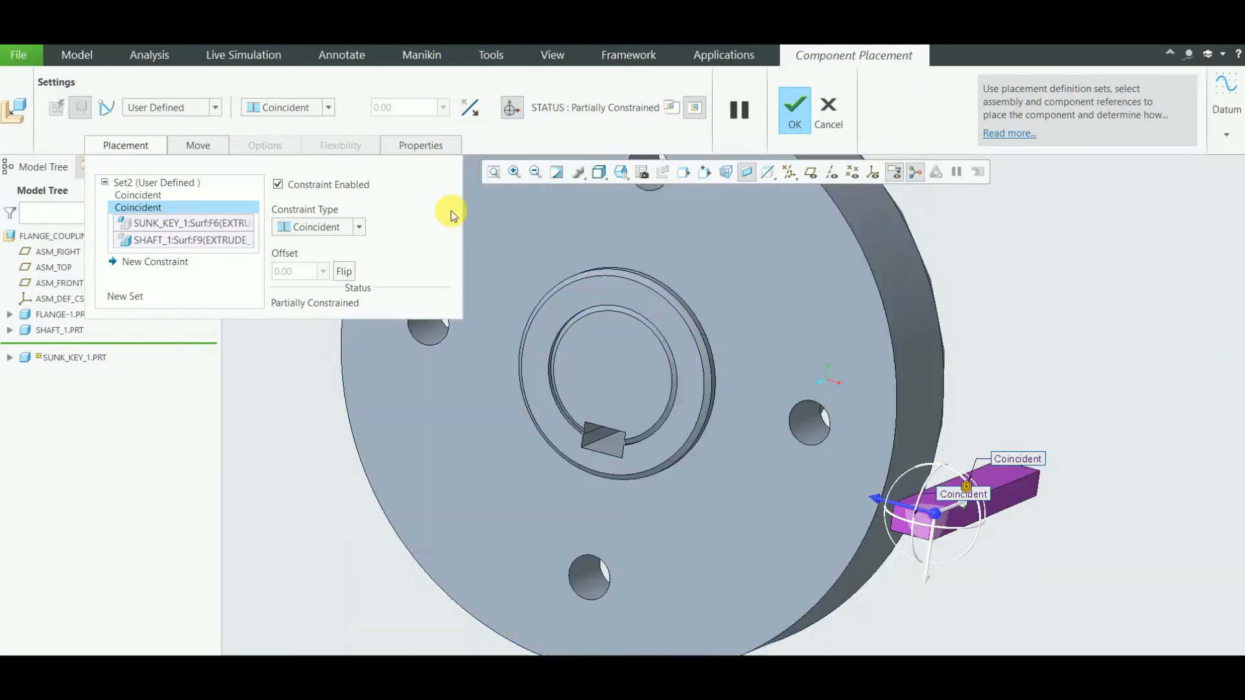
{"action": "middle_click_drag", "start_coordinate": [1006, 575], "coordinate": [1037, 579]}
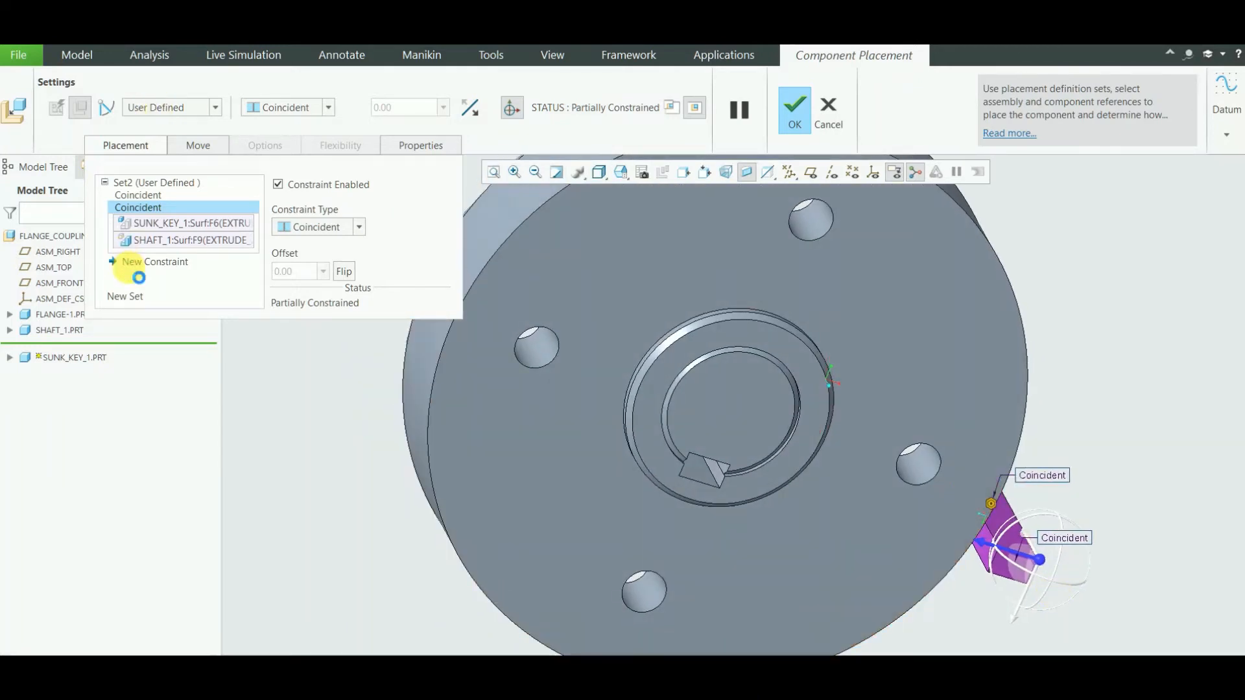
- Add a third constraint making the key's long side face Coincident with the matching side face of the flange keyway
{"action": "left_click", "coordinate": [130, 266]}
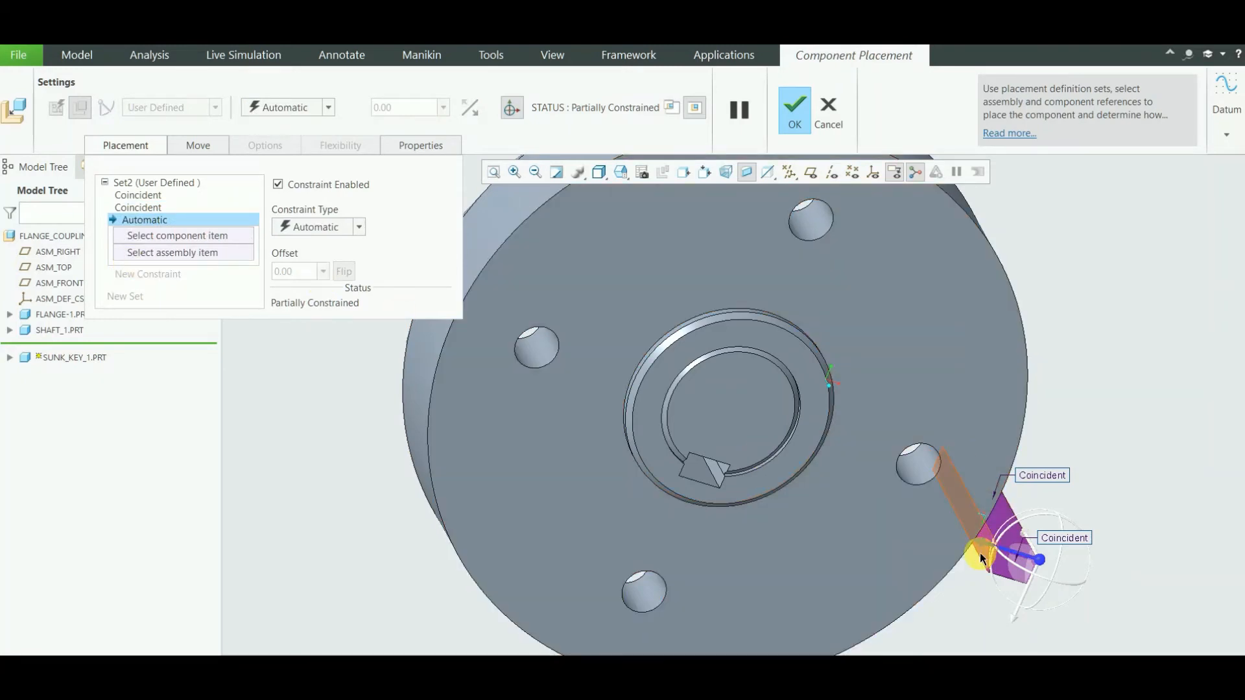
{"action": "left_click", "coordinate": [979, 554]}
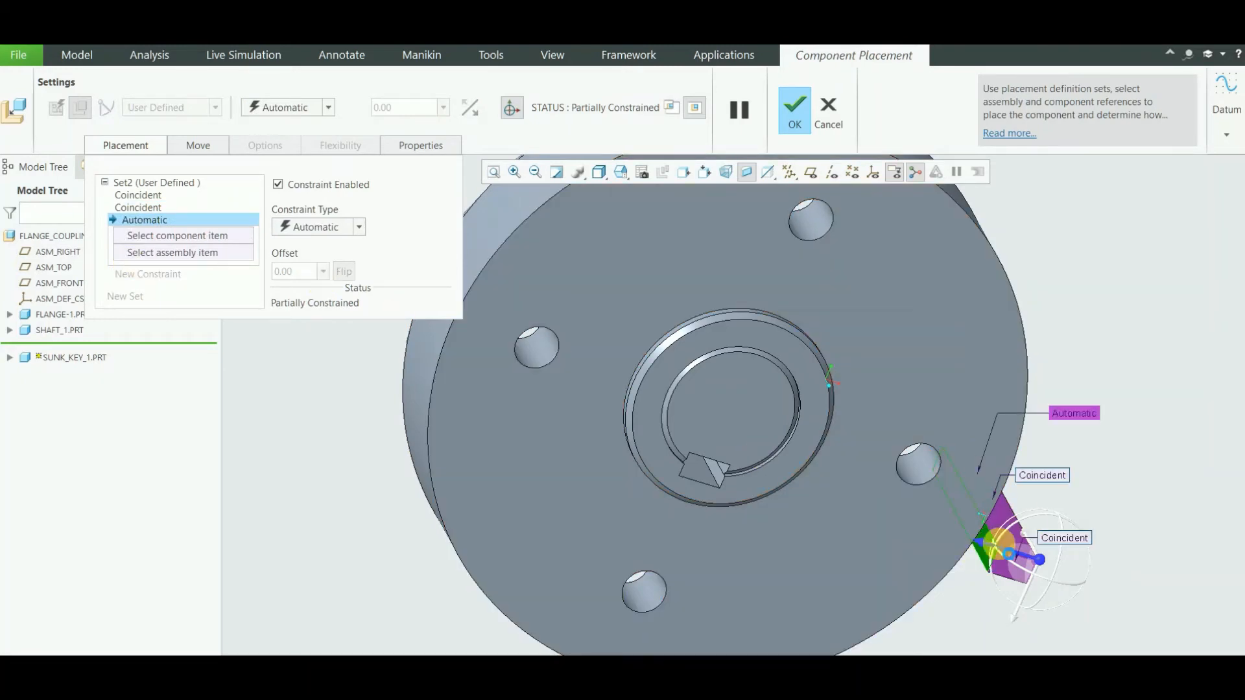
{"action": "middle_click_drag", "start_coordinate": [1123, 528], "coordinate": [1077, 504]}
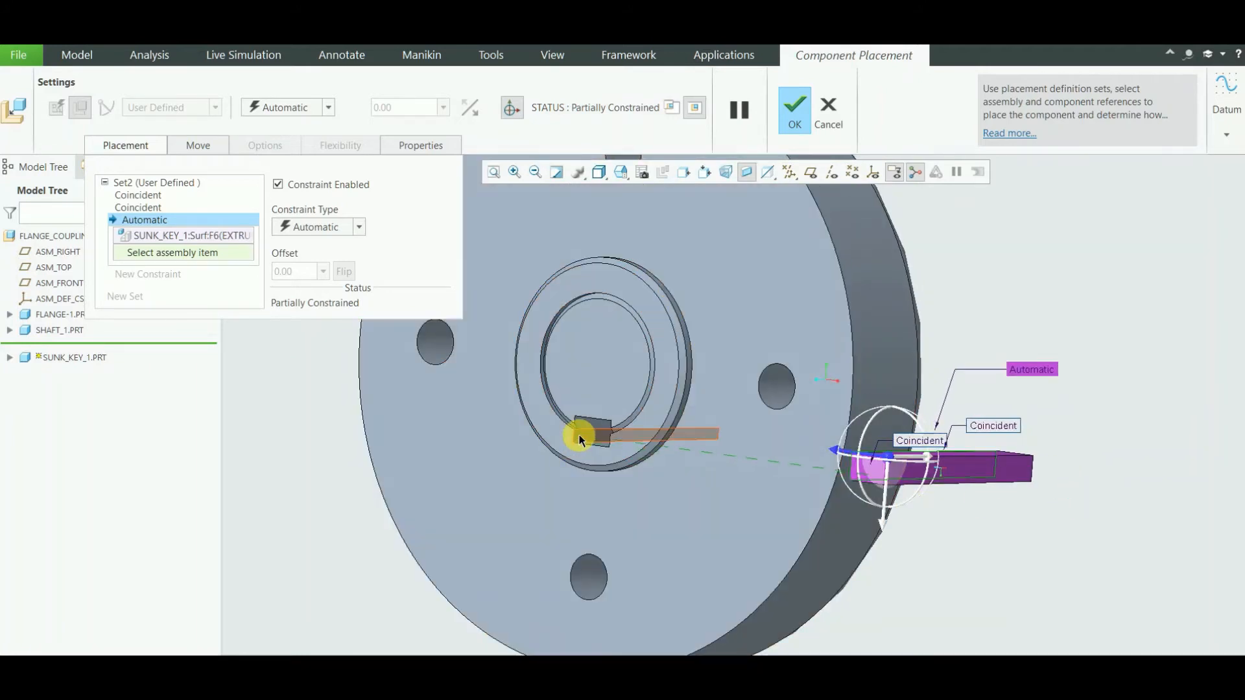
{"action": "left_click", "coordinate": [579, 435]}
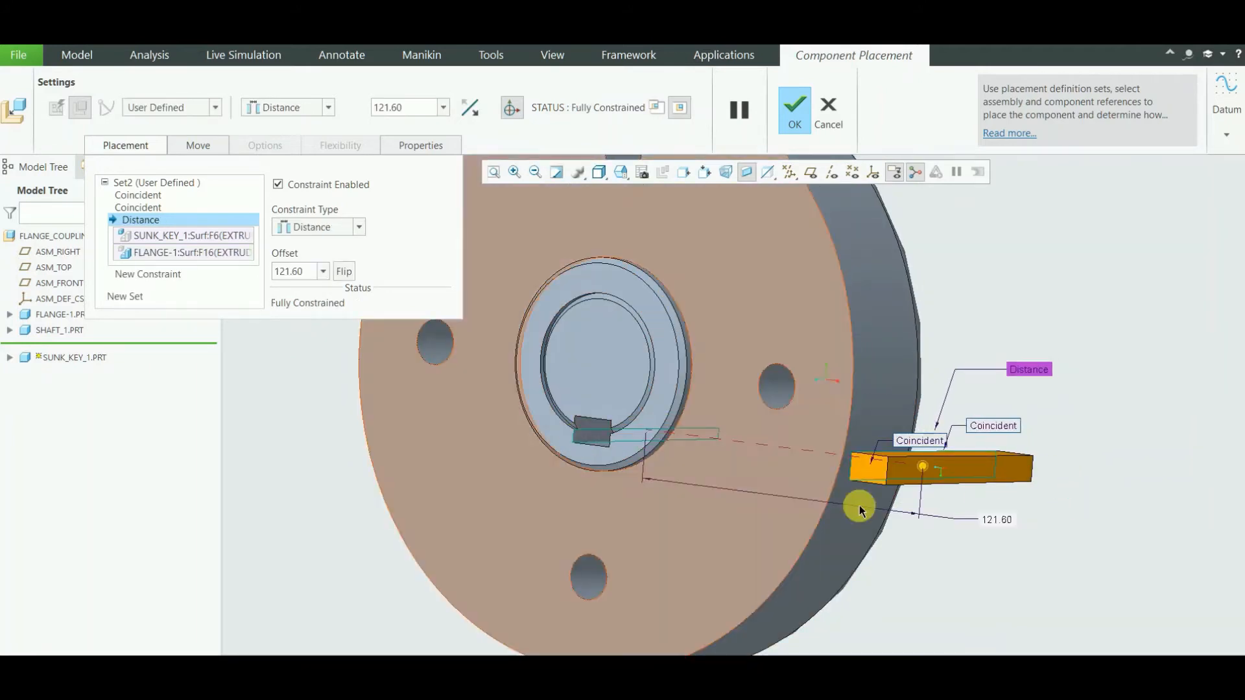
{"action": "left_click", "coordinate": [358, 228]}
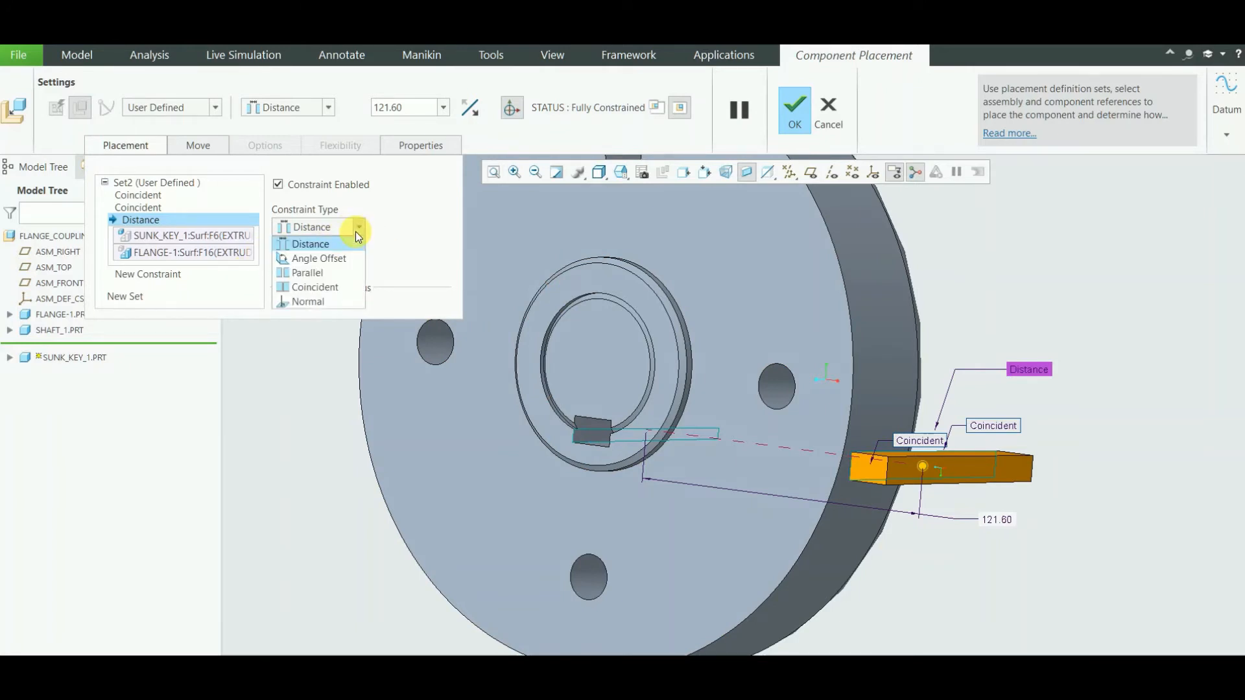
{"action": "left_click", "coordinate": [347, 289]}
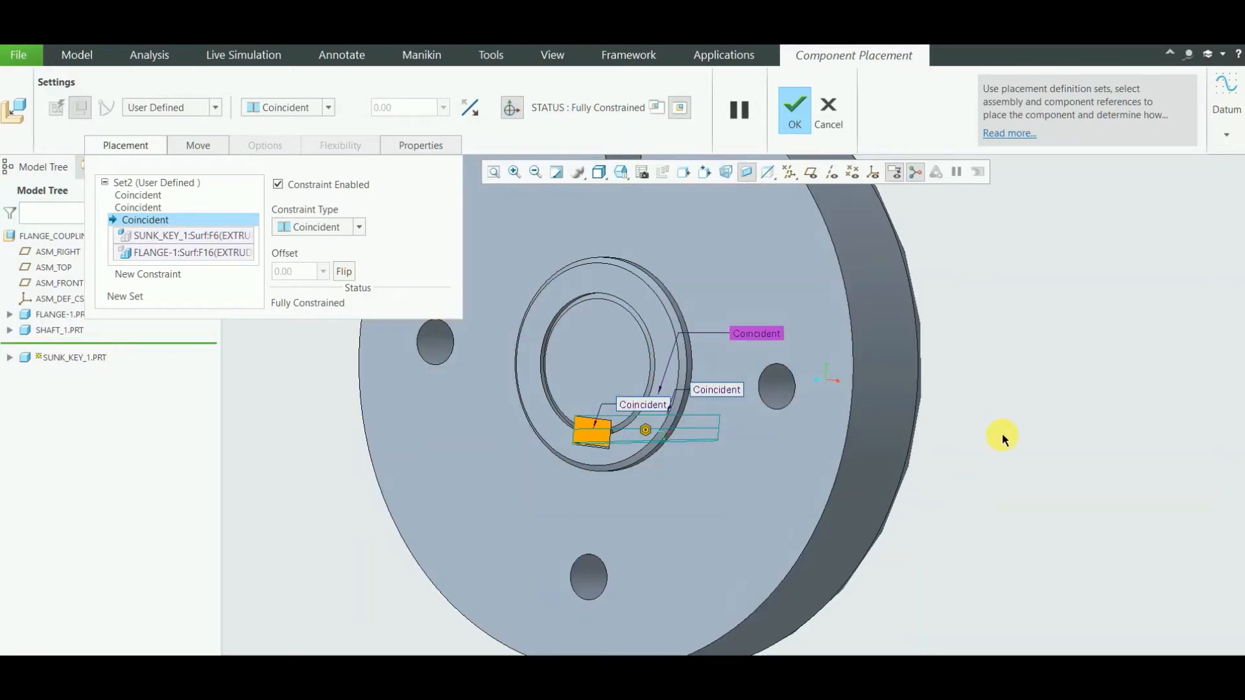
- Accept the sunk key's placement and inspect the key in the keyway of the flange and shaft
{"action": "middle_click_drag", "start_coordinate": [998, 437], "coordinate": [953, 363]}
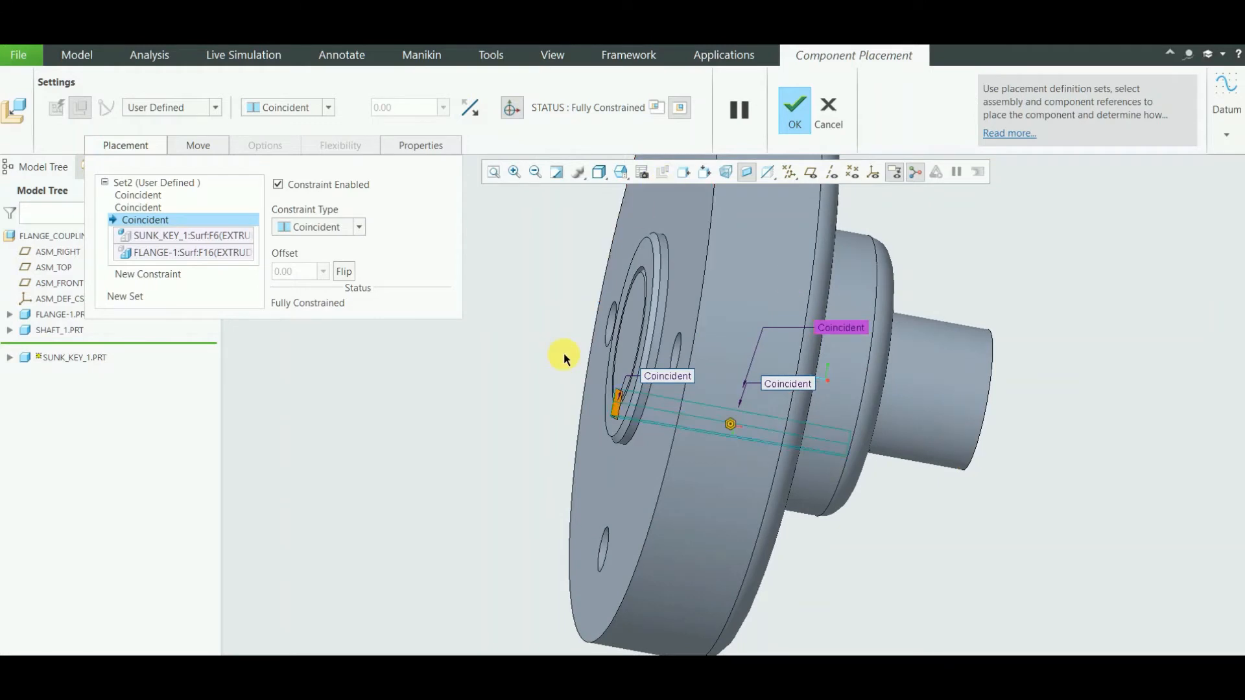
{"action": "left_click", "coordinate": [802, 125]}
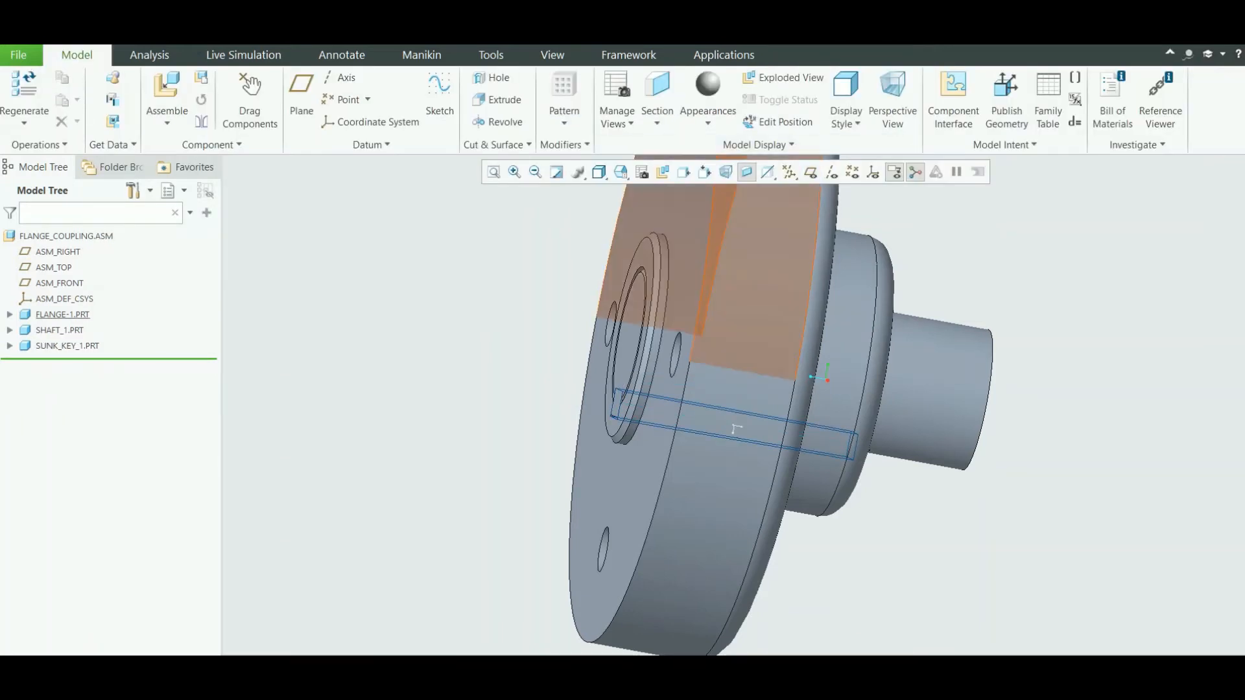
{"action": "mouse_move", "coordinate": [839, 556]}
{"action": "middle_mouse_down"}
{"action": "mouse_move", "coordinate": [914, 547]}
{"action": "mouse_move", "coordinate": [964, 559]}
{"action": "mouse_move", "coordinate": [934, 542]}
{"action": "mouse_move", "coordinate": [906, 547]}
{"action": "middle_mouse_up"}
{"action": "left_click", "coordinate": [432, 117]}
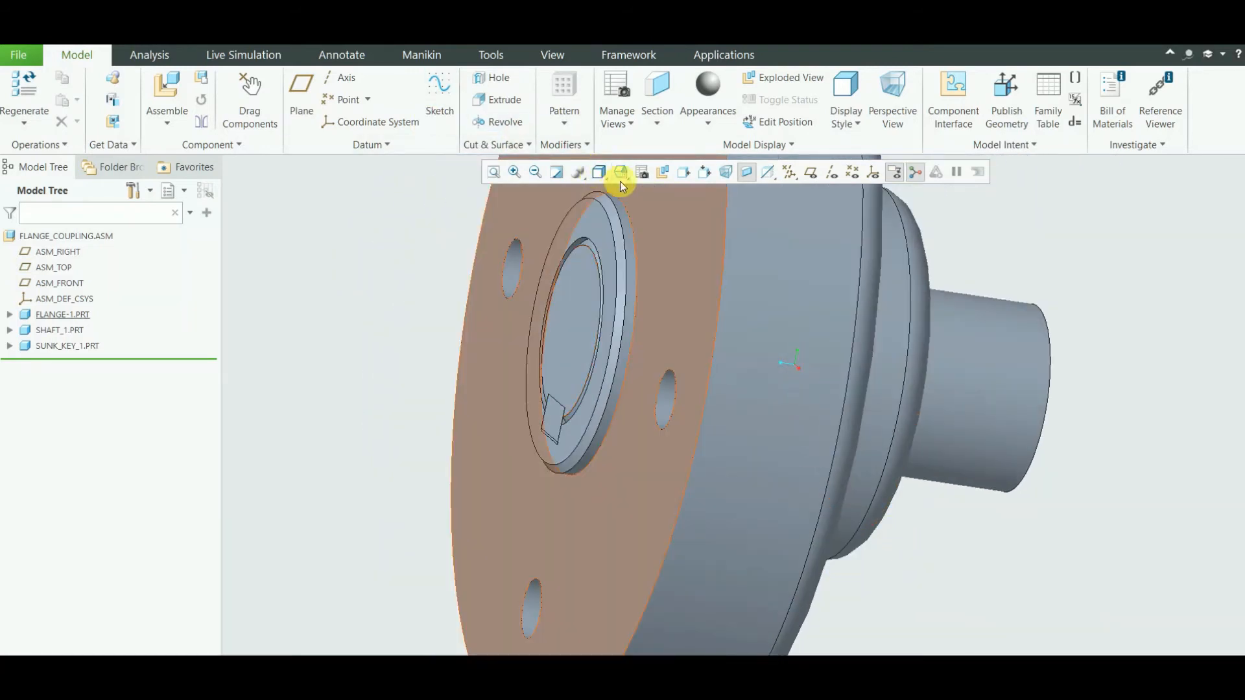
- Inspect the sunk key's fit inside the flange and shaft, using the RIGHT view and Hidden Line display
{"action": "left_click", "coordinate": [621, 172]}
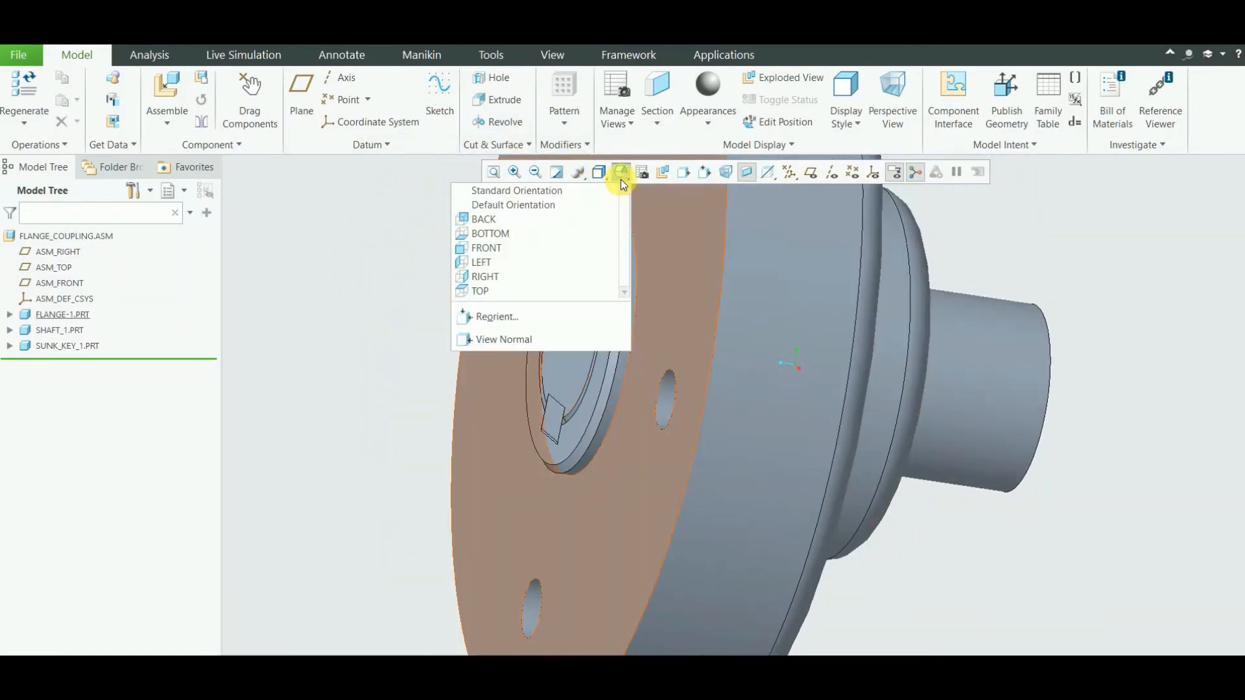
{"action": "left_click", "coordinate": [509, 276]}
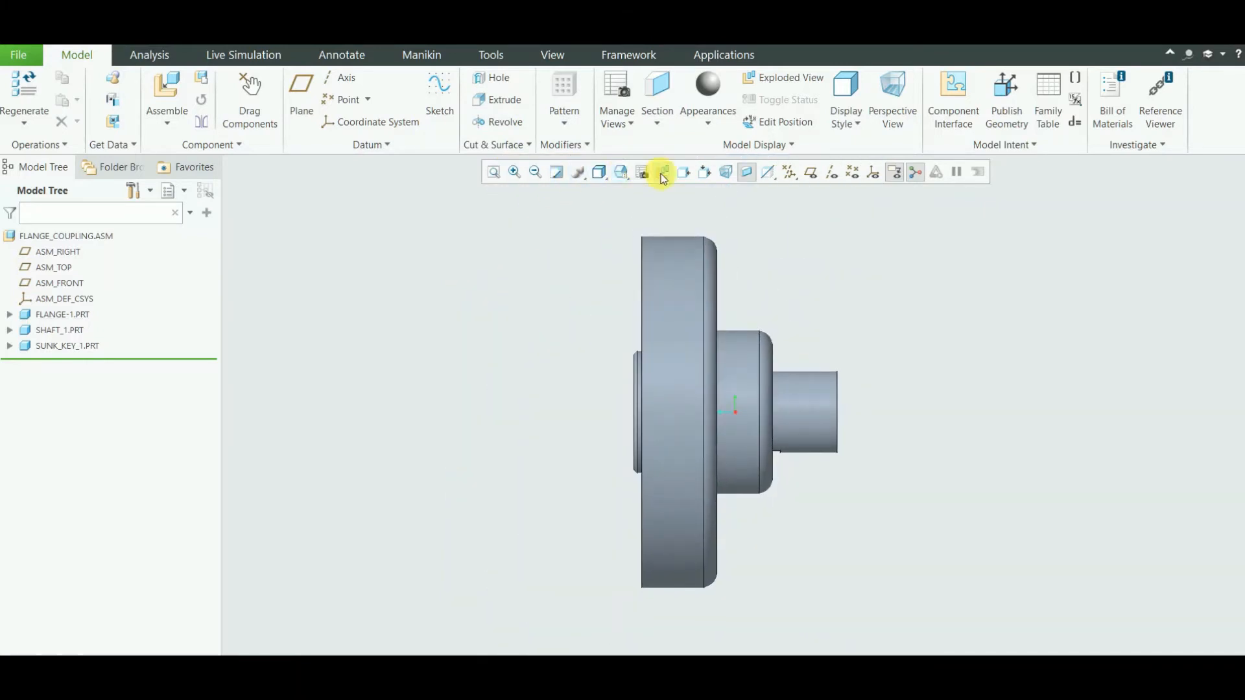
{"action": "left_click", "coordinate": [599, 175]}
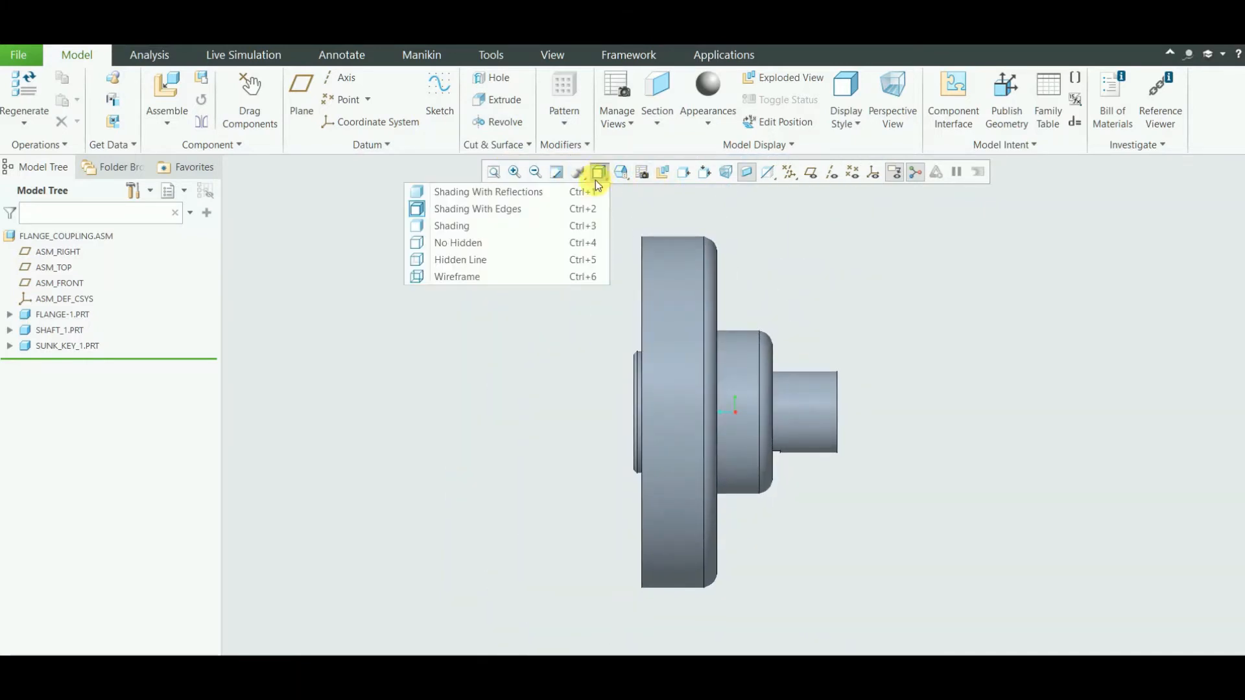
{"action": "left_click", "coordinate": [483, 266]}
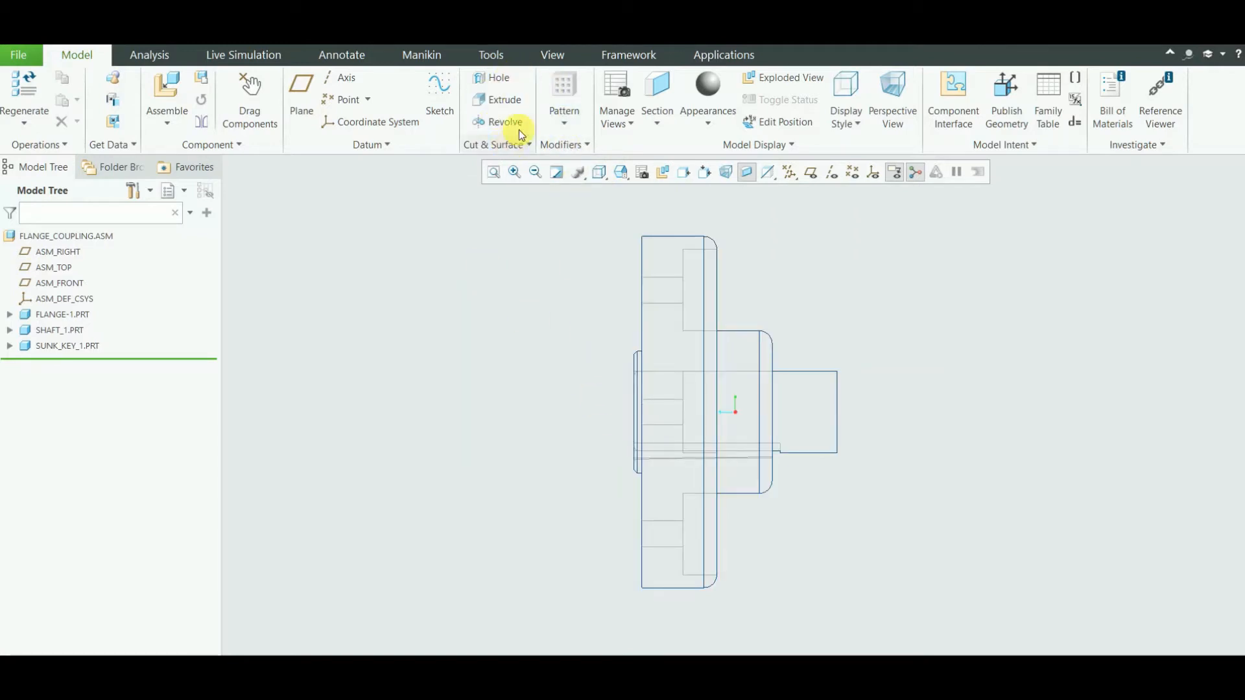
{"action": "left_click", "coordinate": [507, 173]}
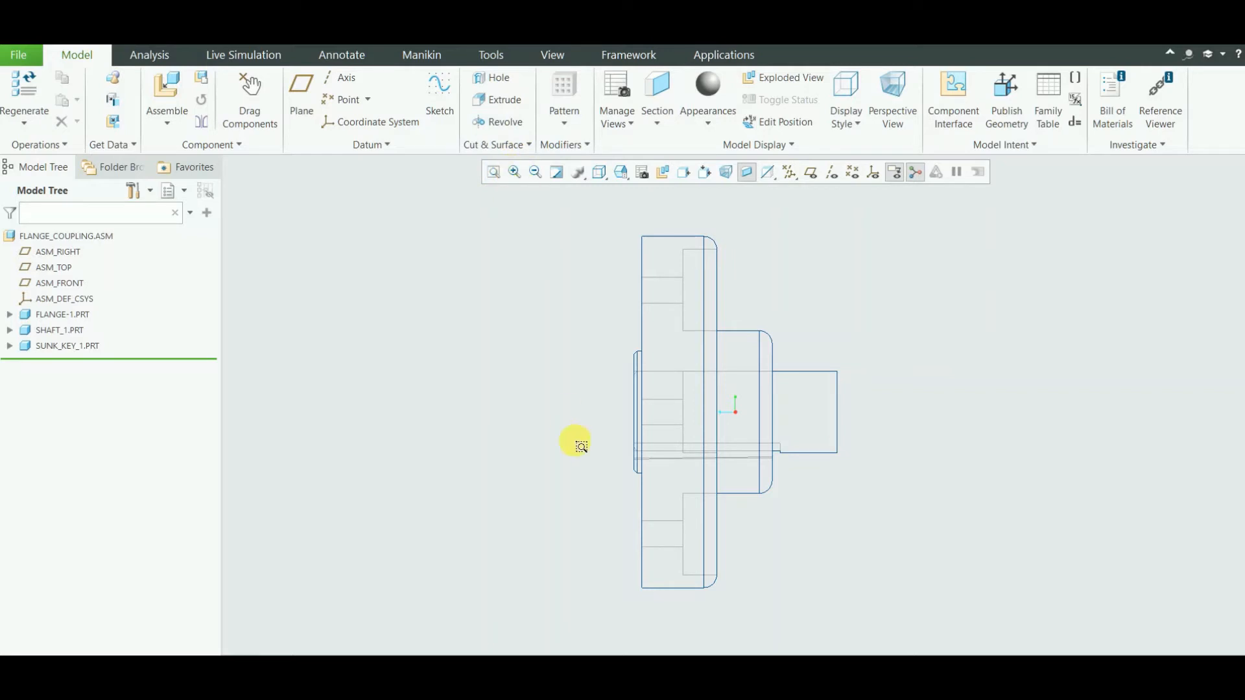
{"action": "left_click_drag", "start_coordinate": [589, 410], "coordinate": [824, 485]}
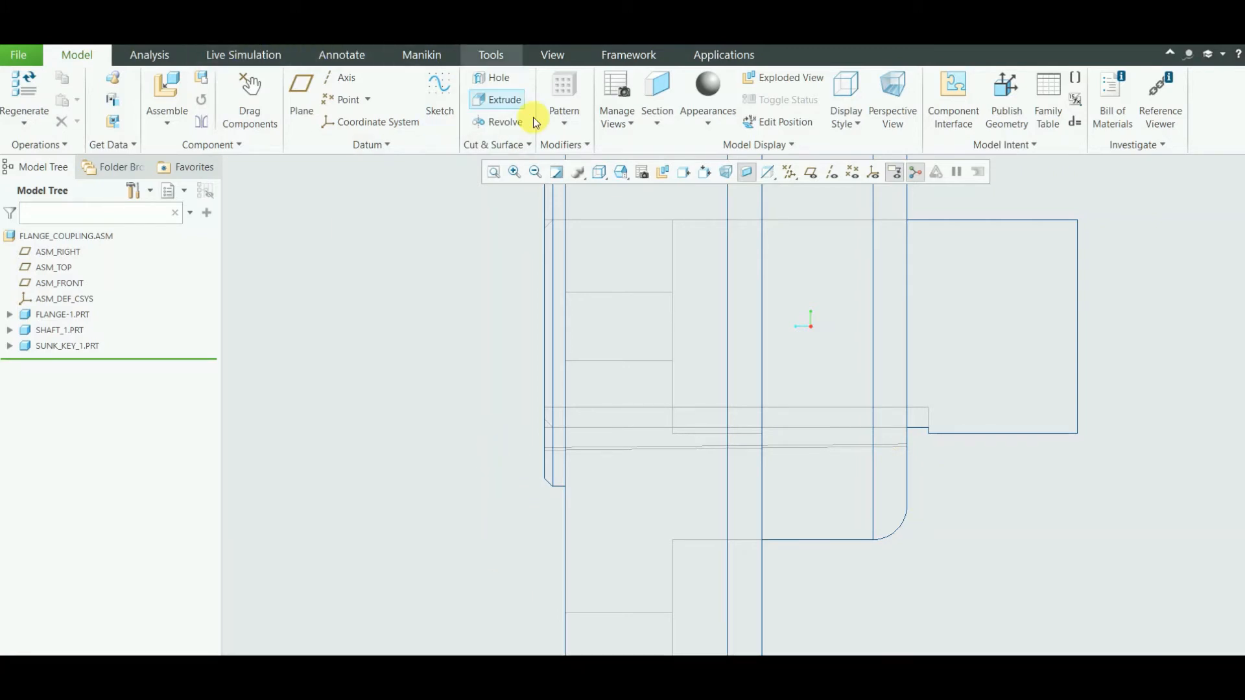
{"action": "left_click", "coordinate": [496, 173]}
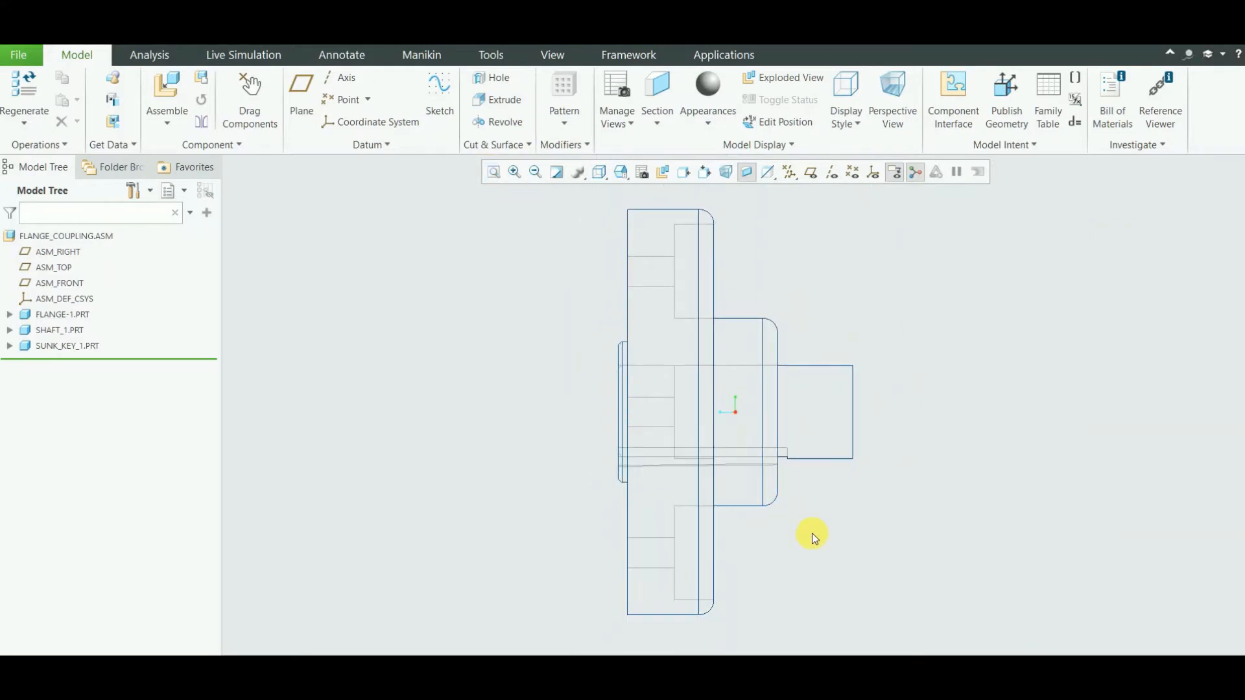
{"action": "middle_click_drag", "start_coordinate": [814, 533], "coordinate": [853, 571]}
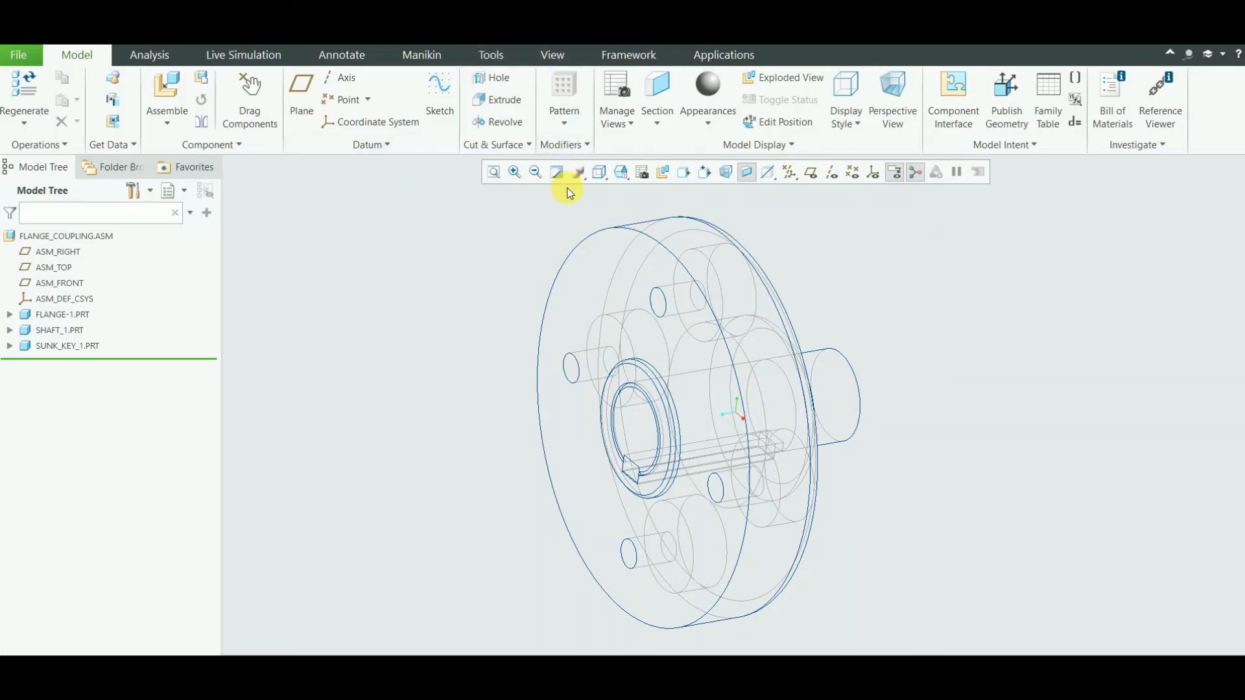
- Switch the assembly from Hidden Line display back to Shading With Edges
{"action": "left_click", "coordinate": [624, 175]}
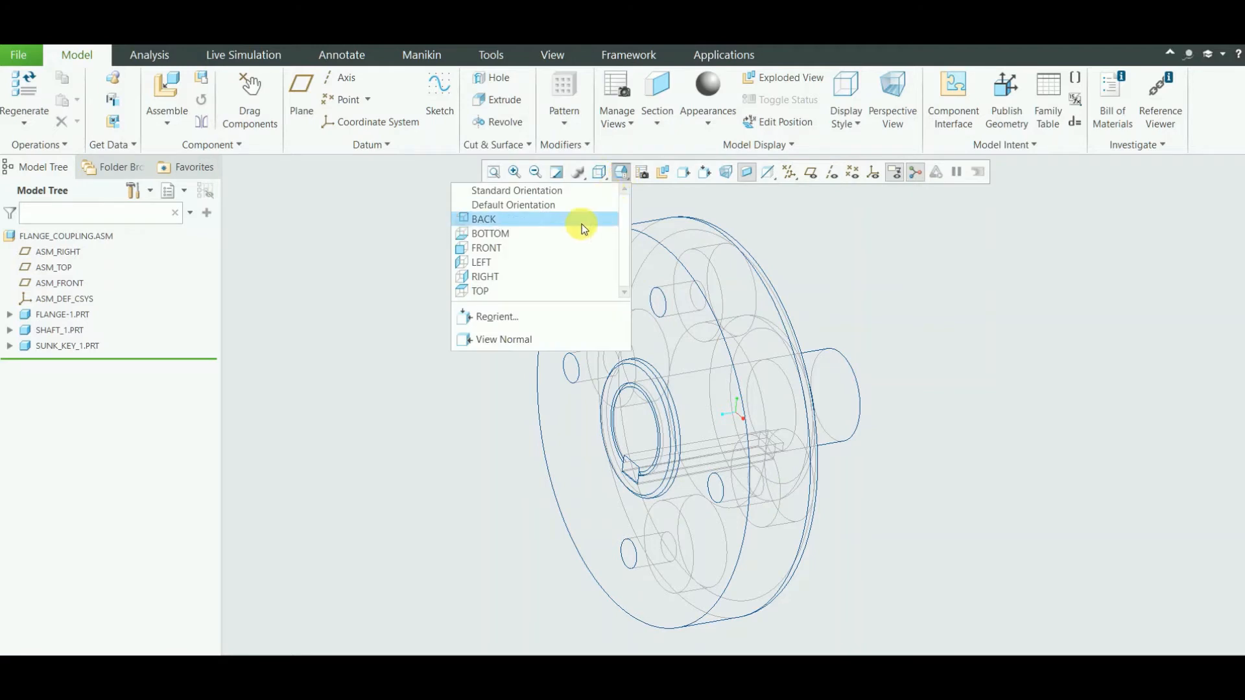
{"action": "left_click", "coordinate": [593, 173]}
{"action": "left_click", "coordinate": [593, 175]}
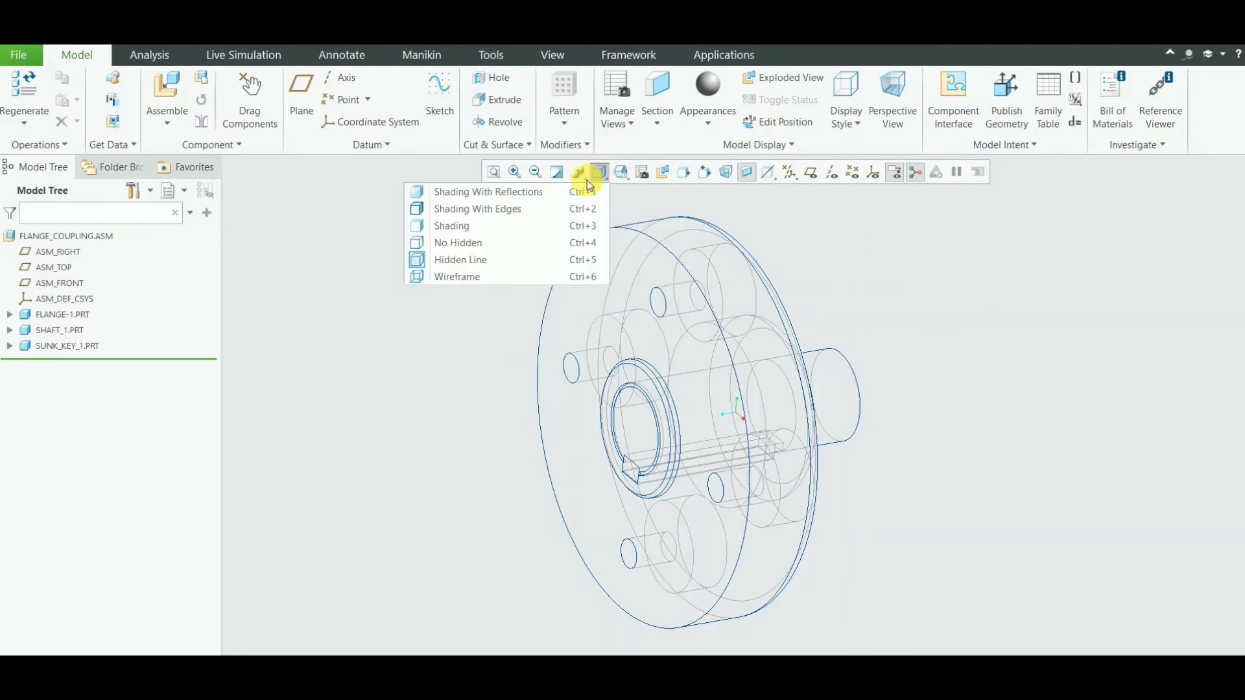
{"action": "left_click", "coordinate": [518, 225]}
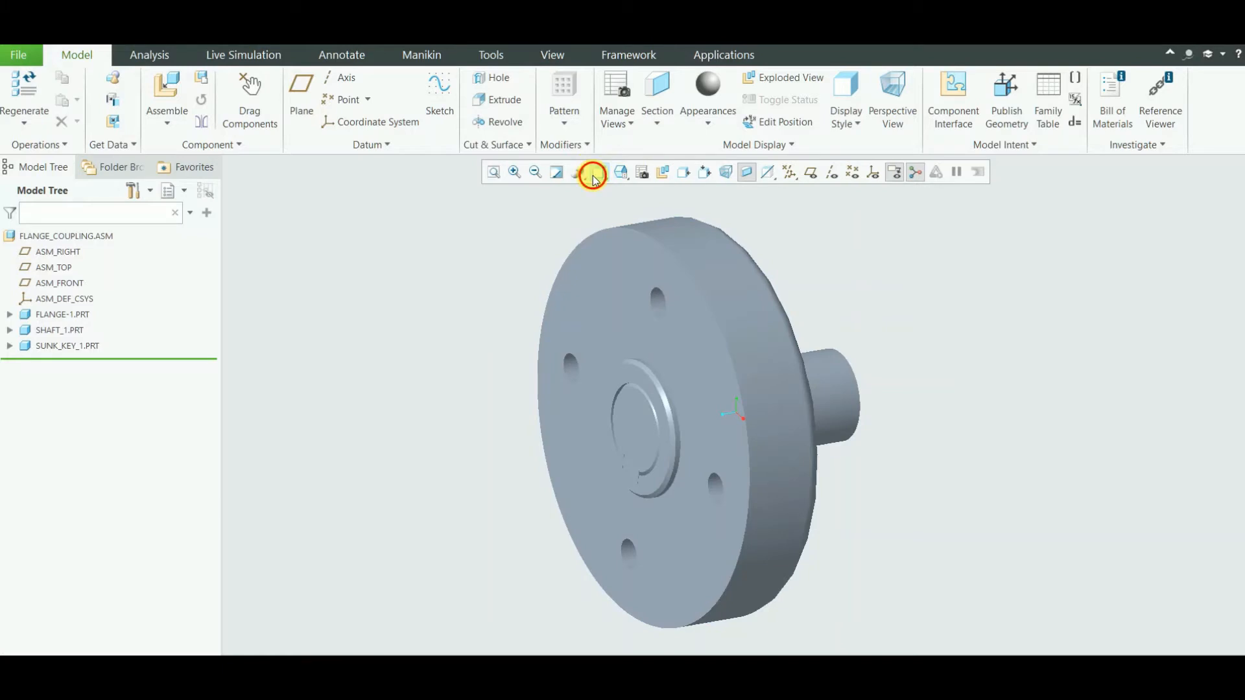
{"action": "left_click", "coordinate": [593, 175]}
{"action": "left_click", "coordinate": [519, 210]}
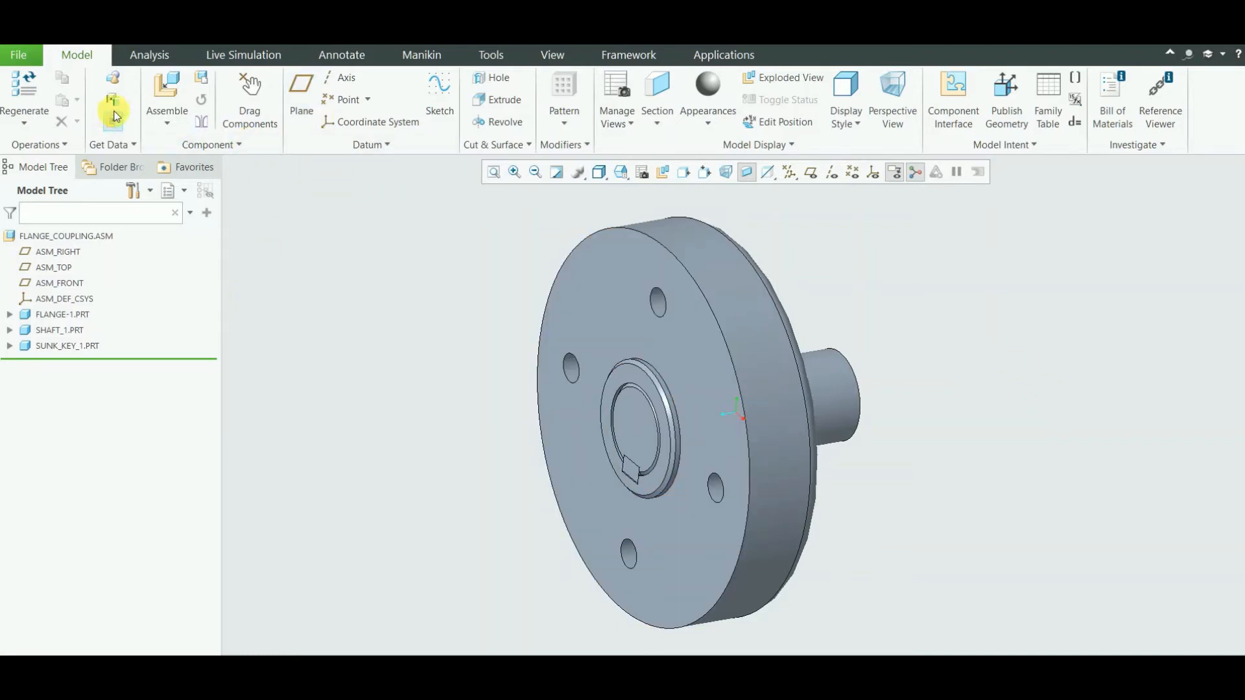
- Add flange-2.prt to the assembly and accept it beside the first flange without any constraints
{"action": "left_click", "coordinate": [169, 91]}
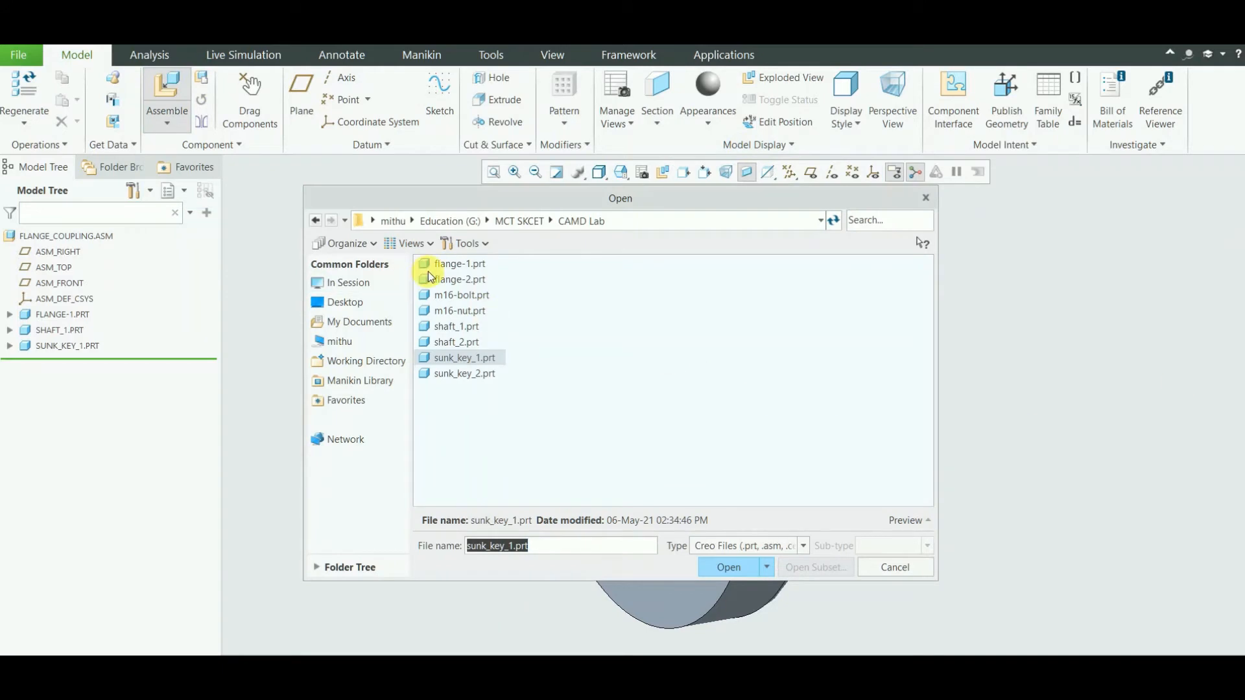
{"action": "left_click", "coordinate": [460, 283]}
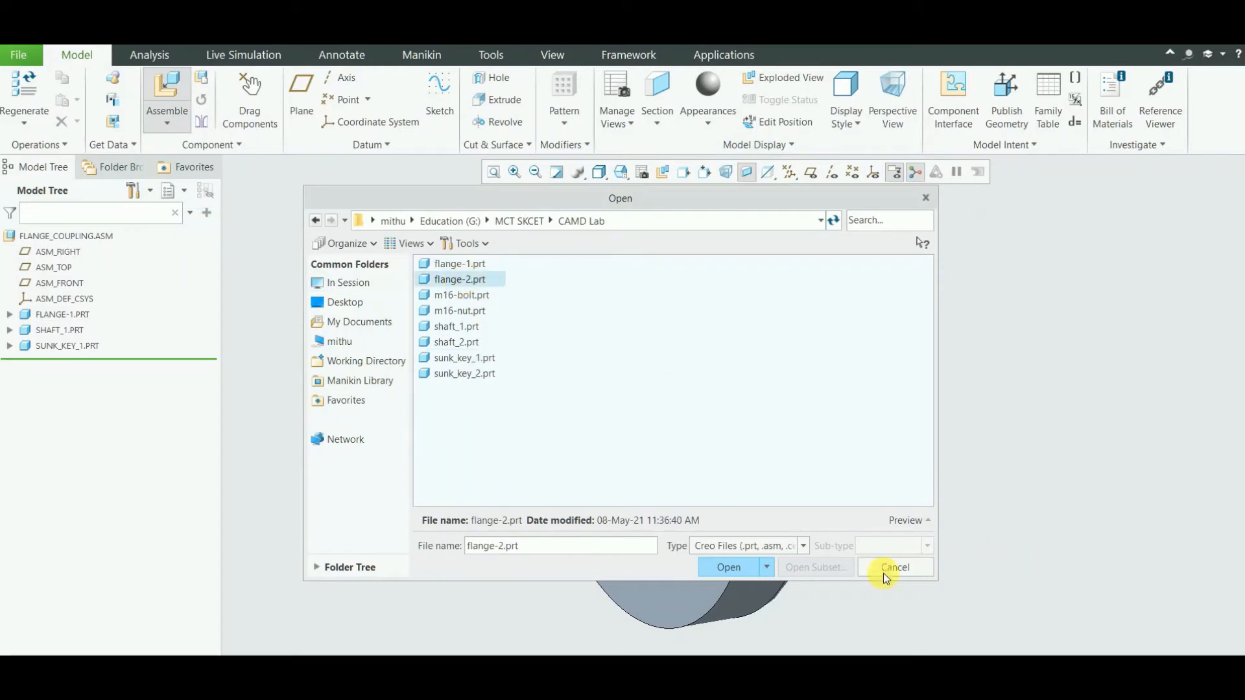
{"action": "left_click", "coordinate": [727, 568]}
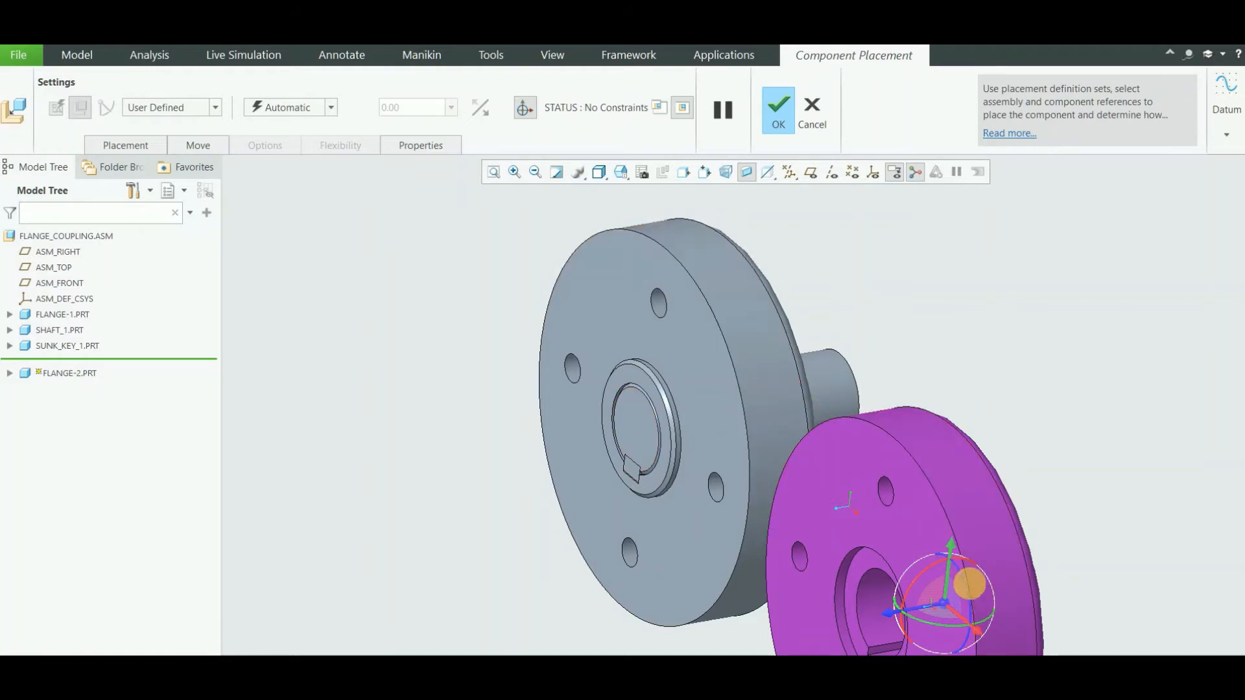
{"action": "left_click", "coordinate": [492, 175]}
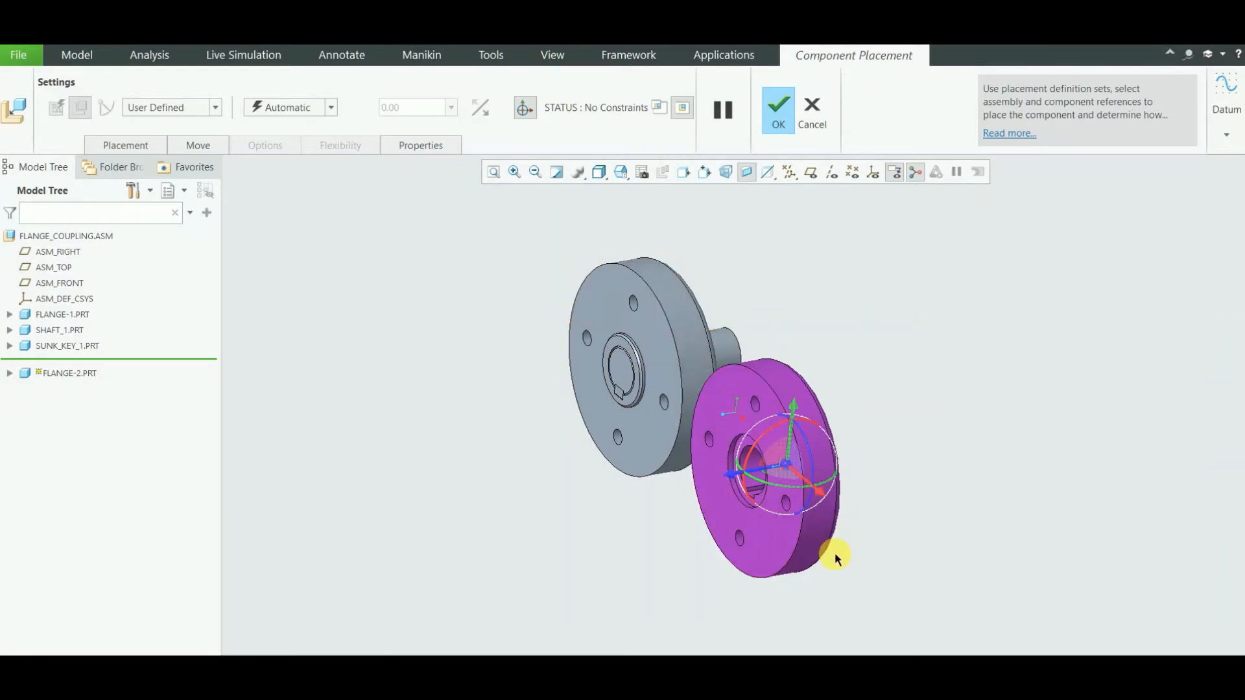
{"action": "left_click", "coordinate": [788, 501]}
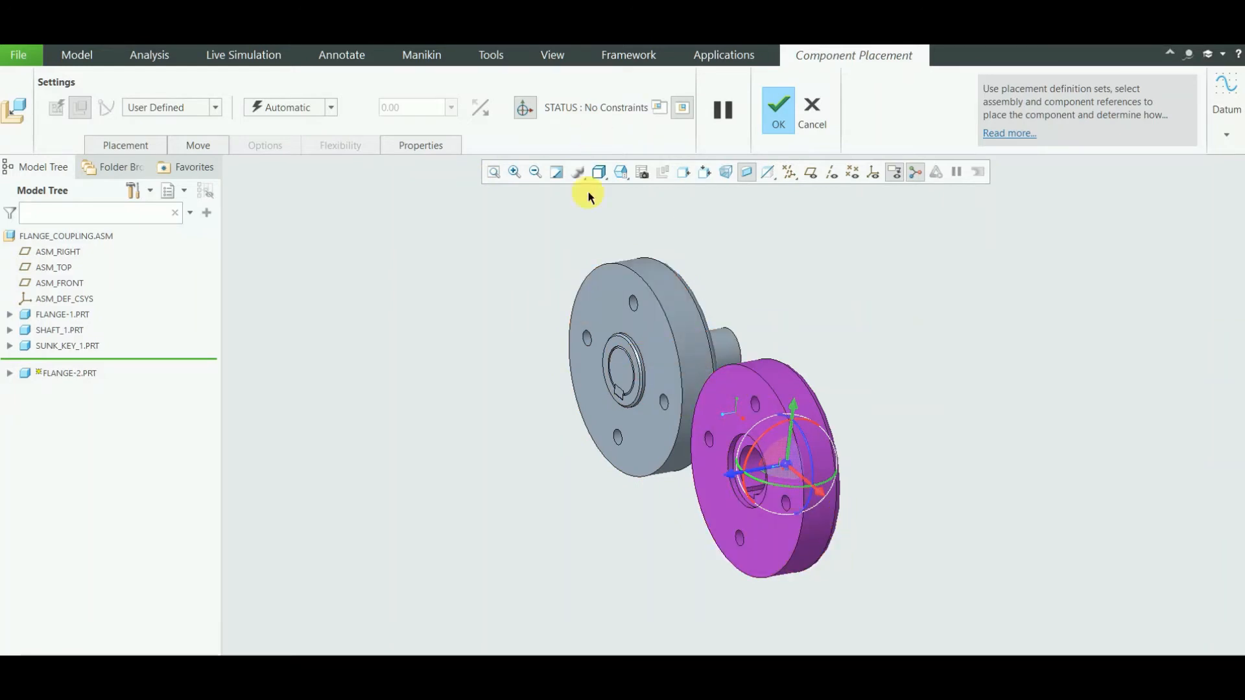
{"action": "left_click", "coordinate": [779, 122]}
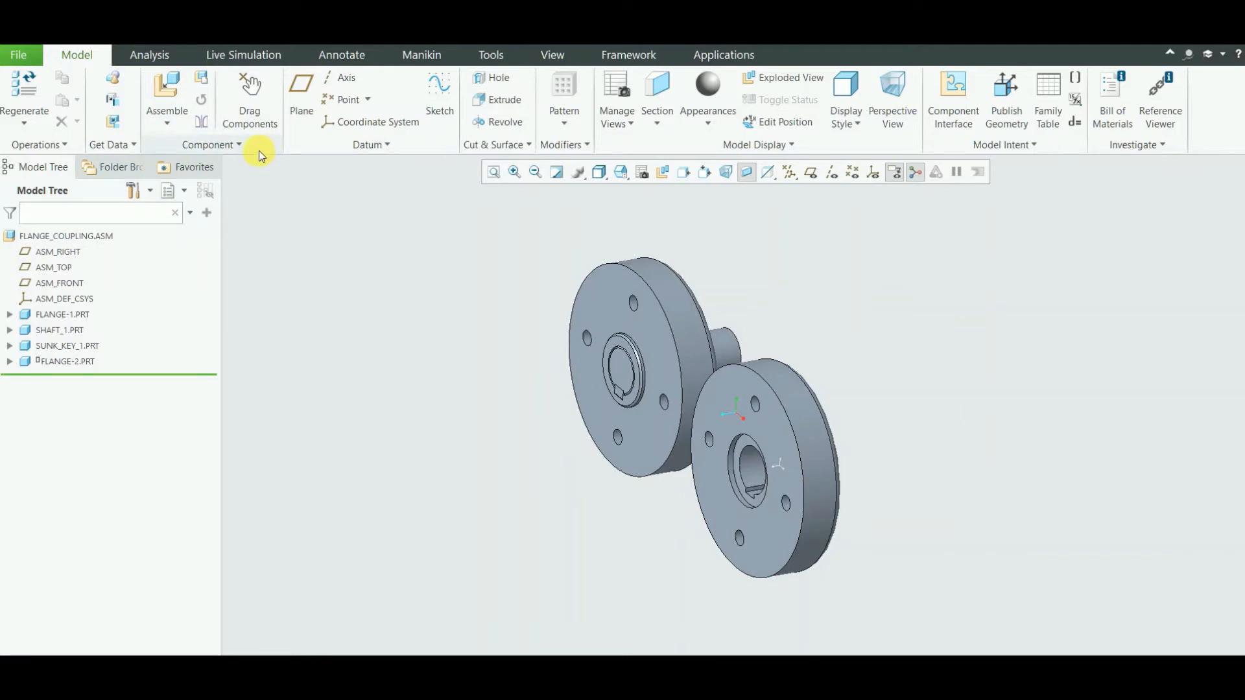
- Add shaft_2.prt with its keyway turned downward and make its end face Coincident with the recessed hub face of flange-2
{"action": "left_click", "coordinate": [170, 80]}
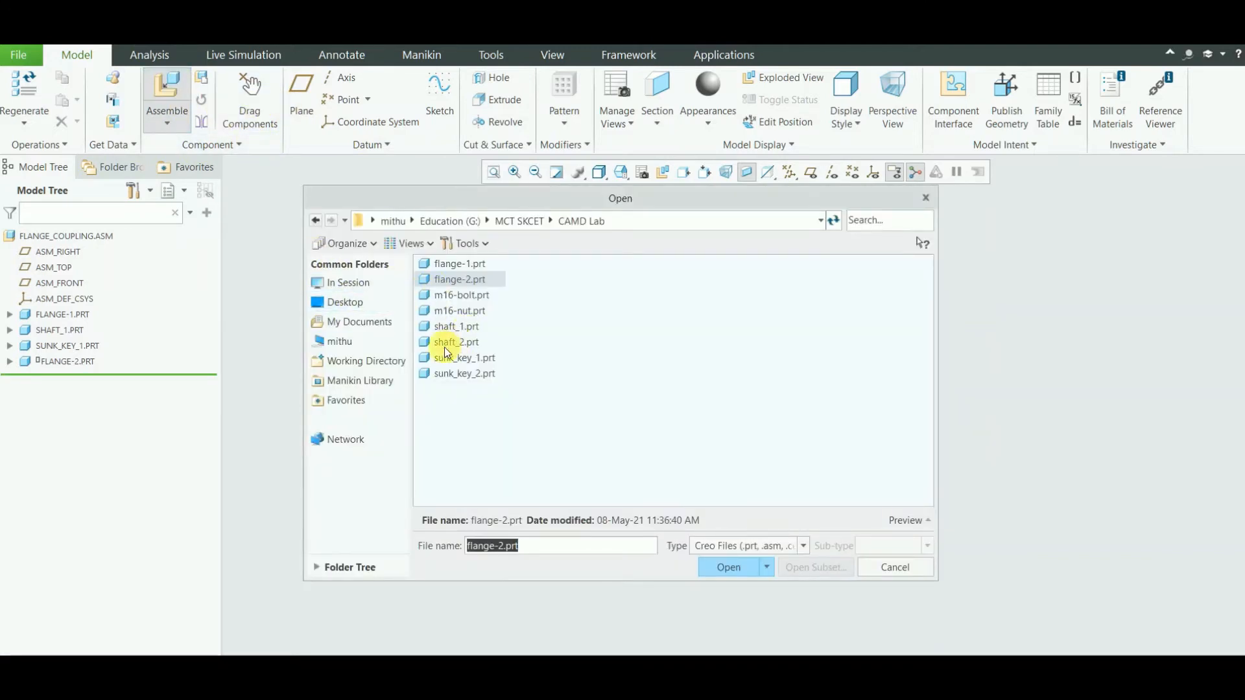
{"action": "double_click", "coordinate": [448, 342]}
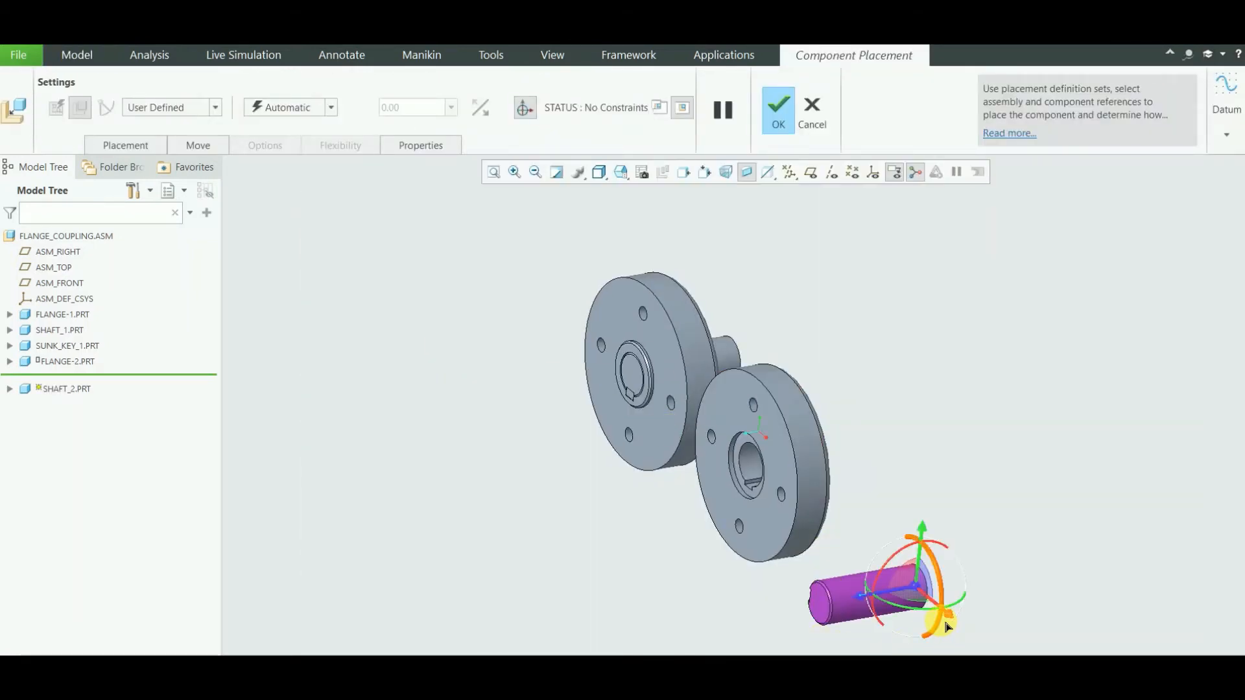
{"action": "left_click_drag", "start_coordinate": [946, 627], "coordinate": [933, 545]}
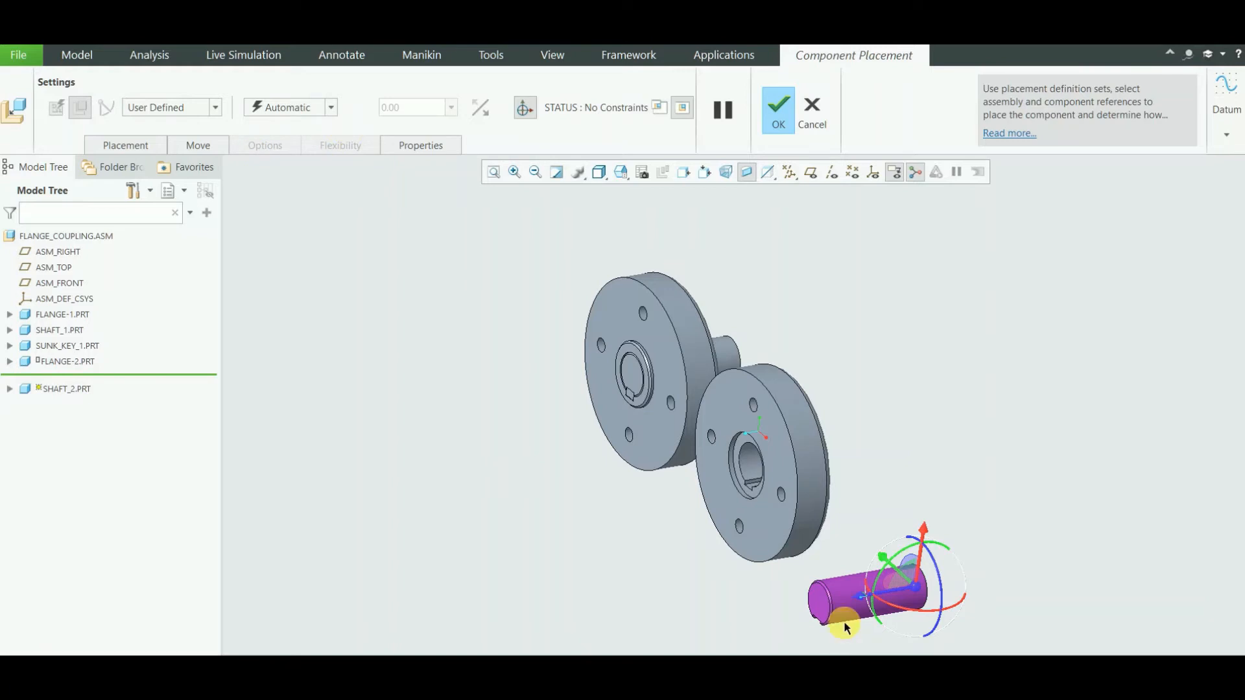
{"action": "left_click", "coordinate": [818, 593]}
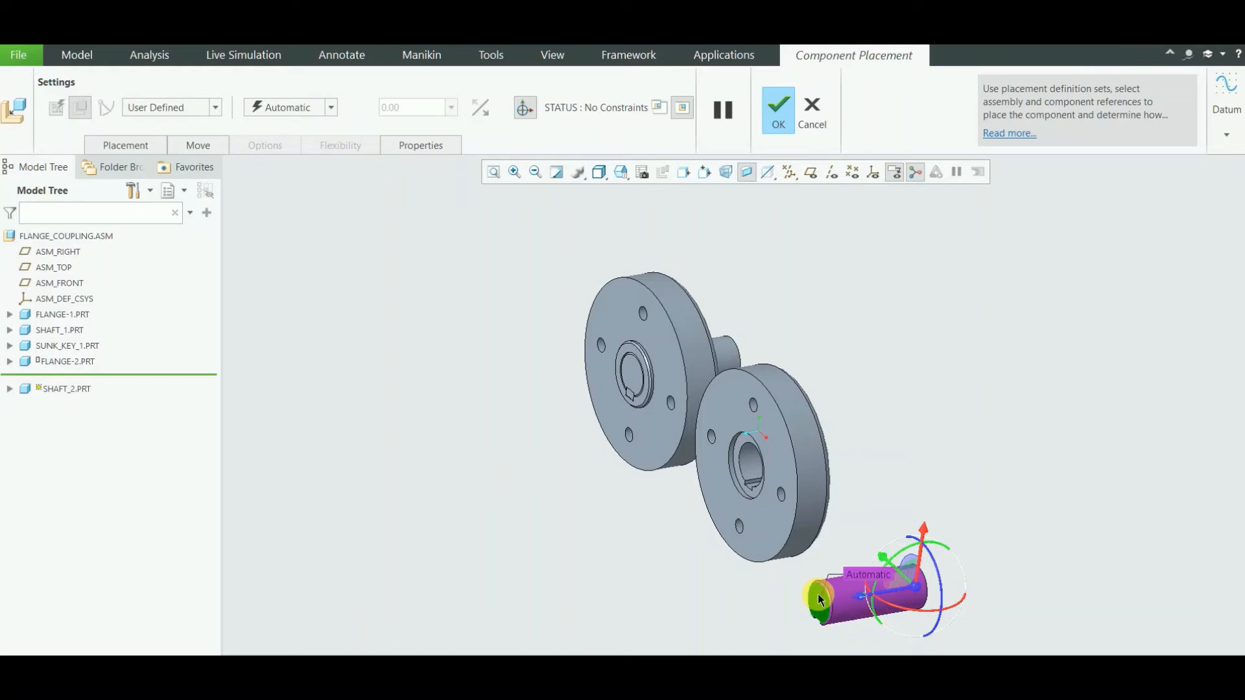
{"action": "left_click", "coordinate": [755, 493]}
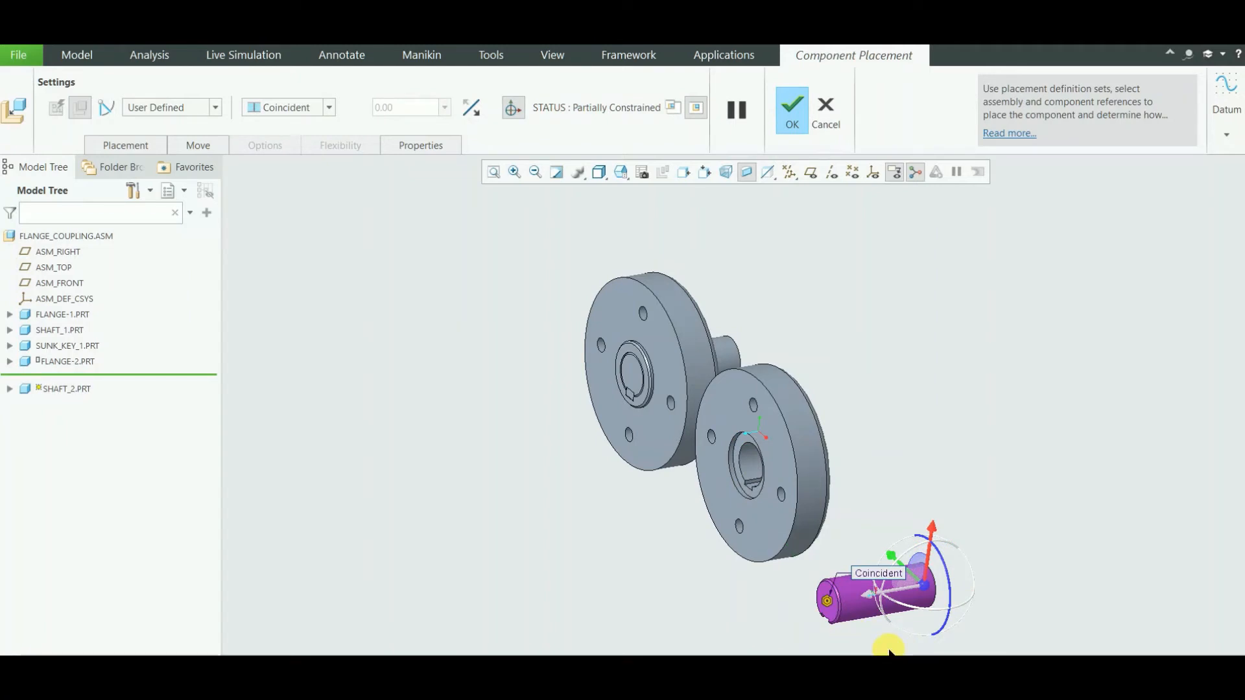
- Add a second constraint between the shaft's keyway face and the flat keyway face of flange-2, as Distance with offset 0.00
{"action": "left_click", "coordinate": [126, 146]}
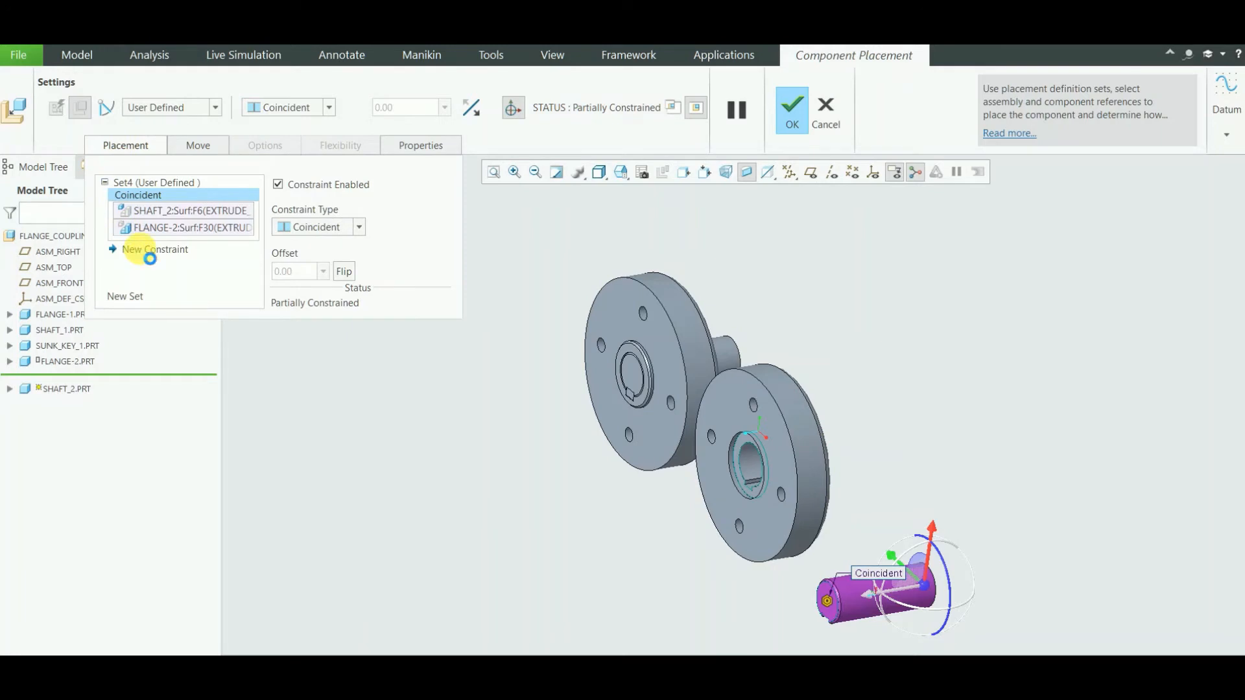
{"action": "left_click", "coordinate": [150, 251]}
{"action": "middle_click_drag", "start_coordinate": [660, 547], "coordinate": [706, 528]}
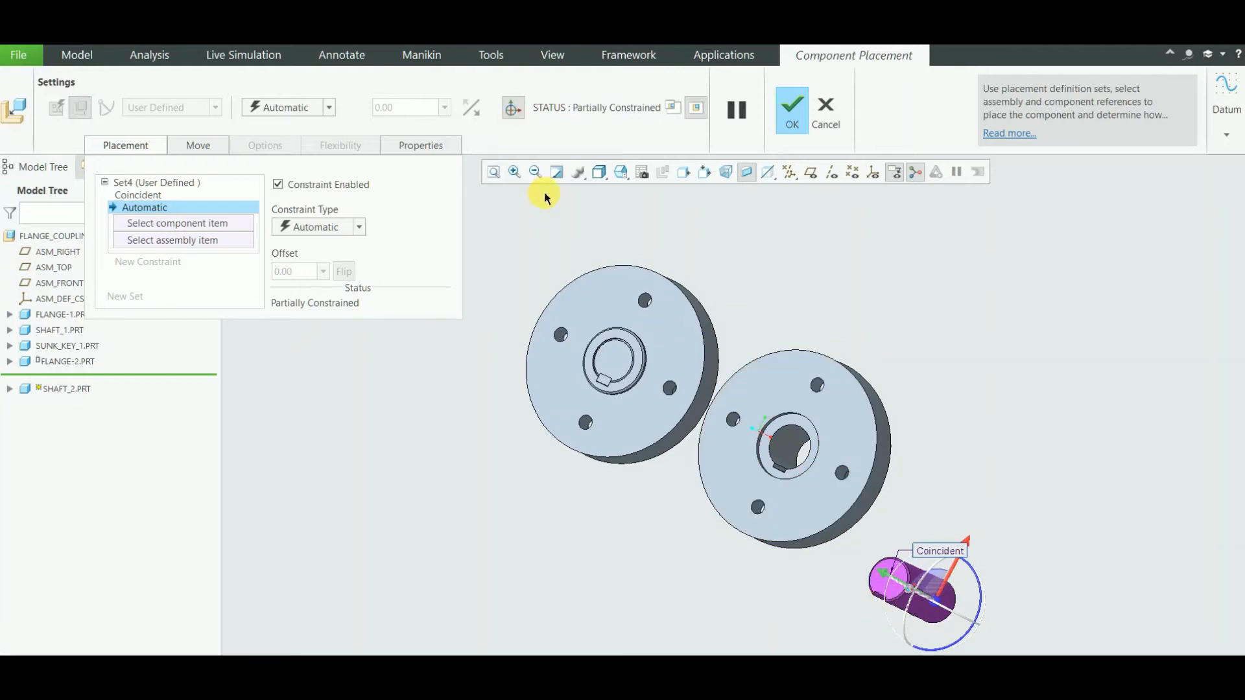
{"action": "left_click", "coordinate": [514, 172]}
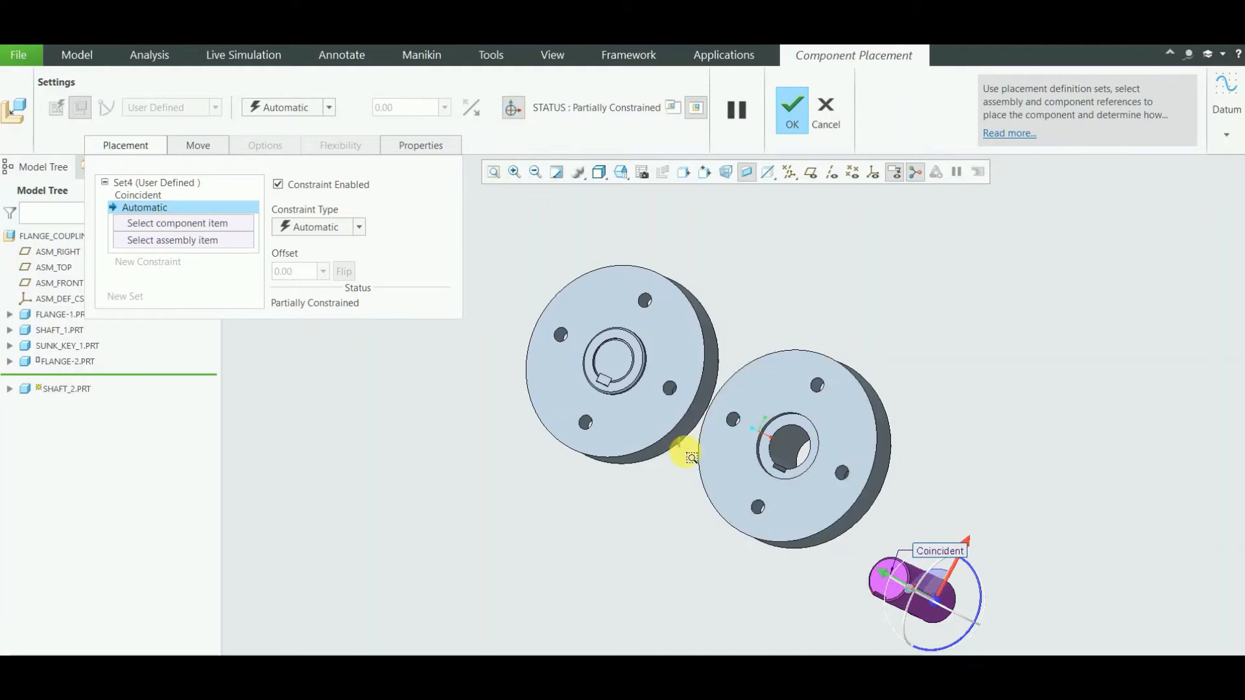
{"action": "left_click_drag", "start_coordinate": [679, 438], "coordinate": [1008, 626]}
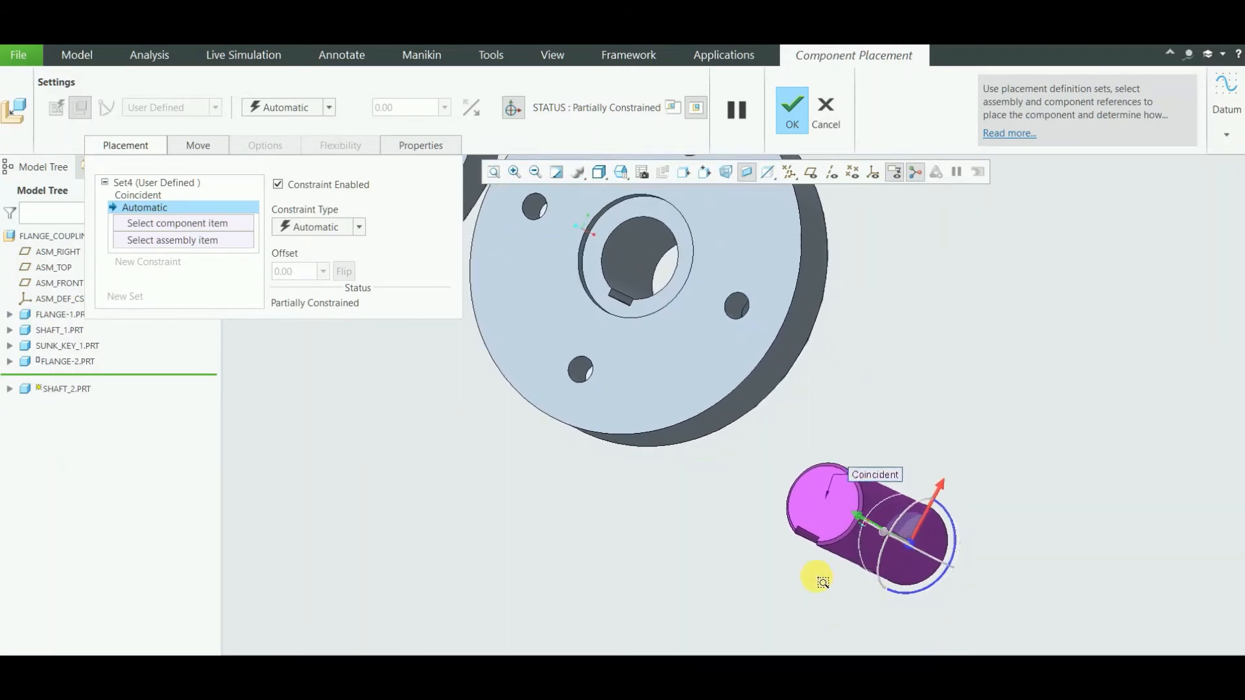
{"action": "left_click", "coordinate": [175, 225]}
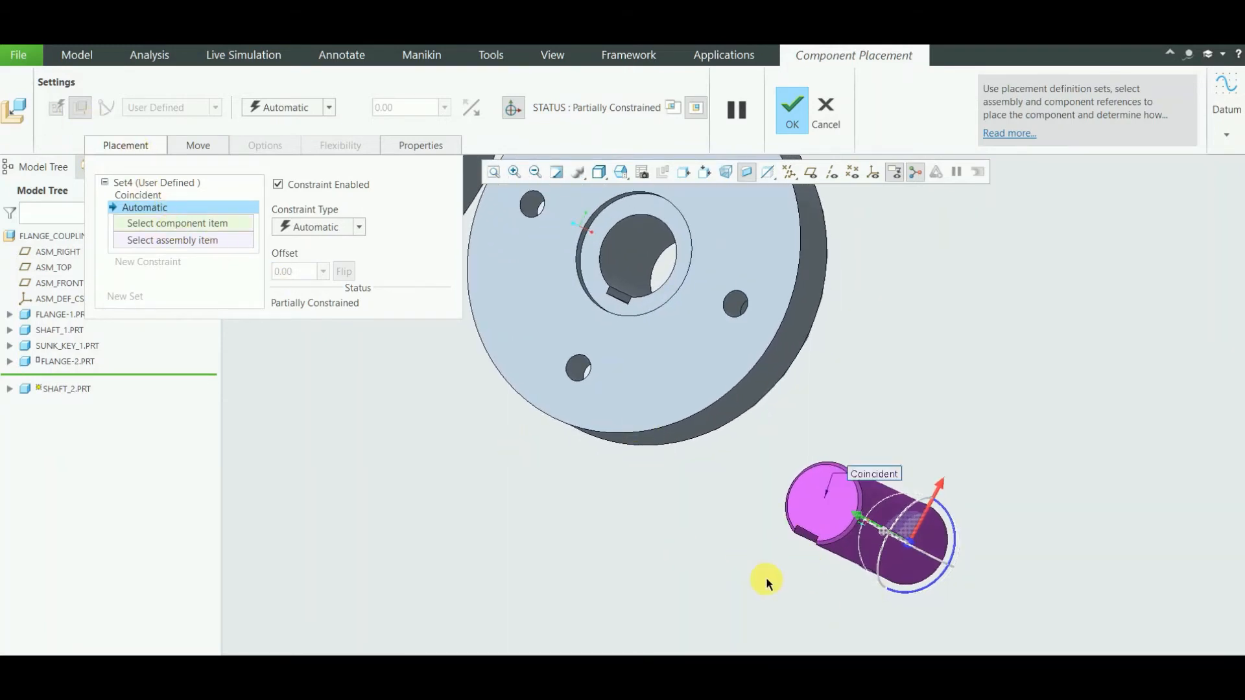
{"action": "left_click", "coordinate": [807, 537]}
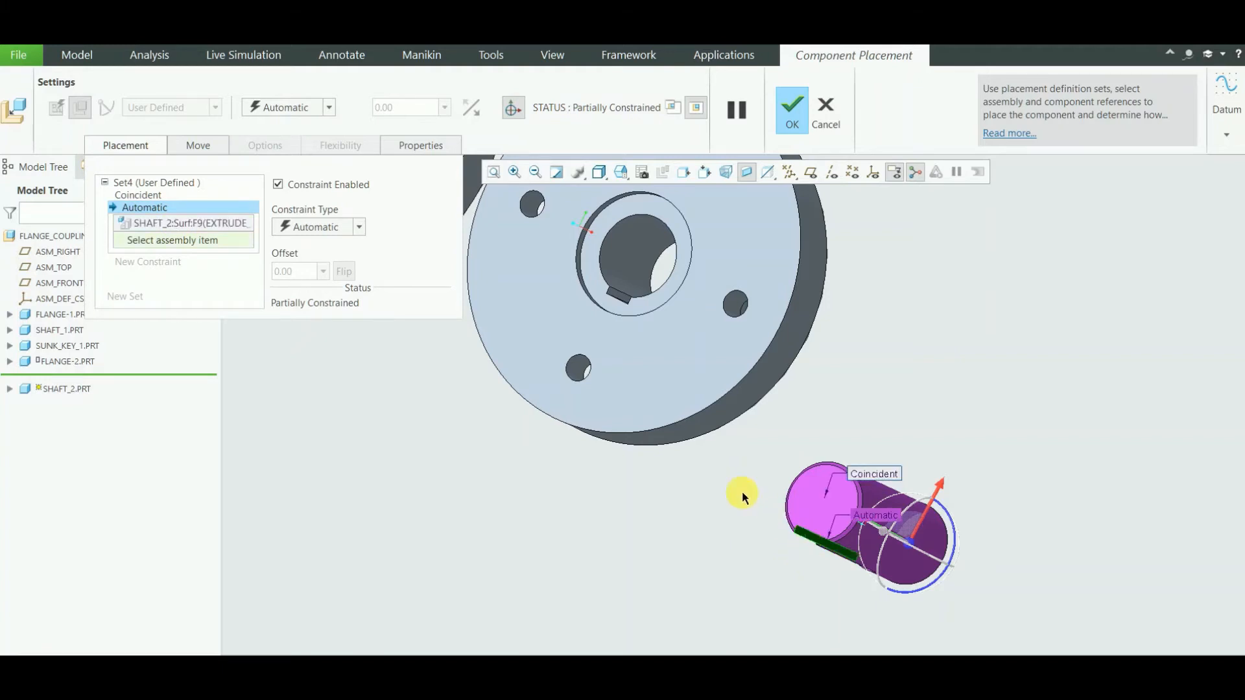
{"action": "left_click", "coordinate": [616, 295]}
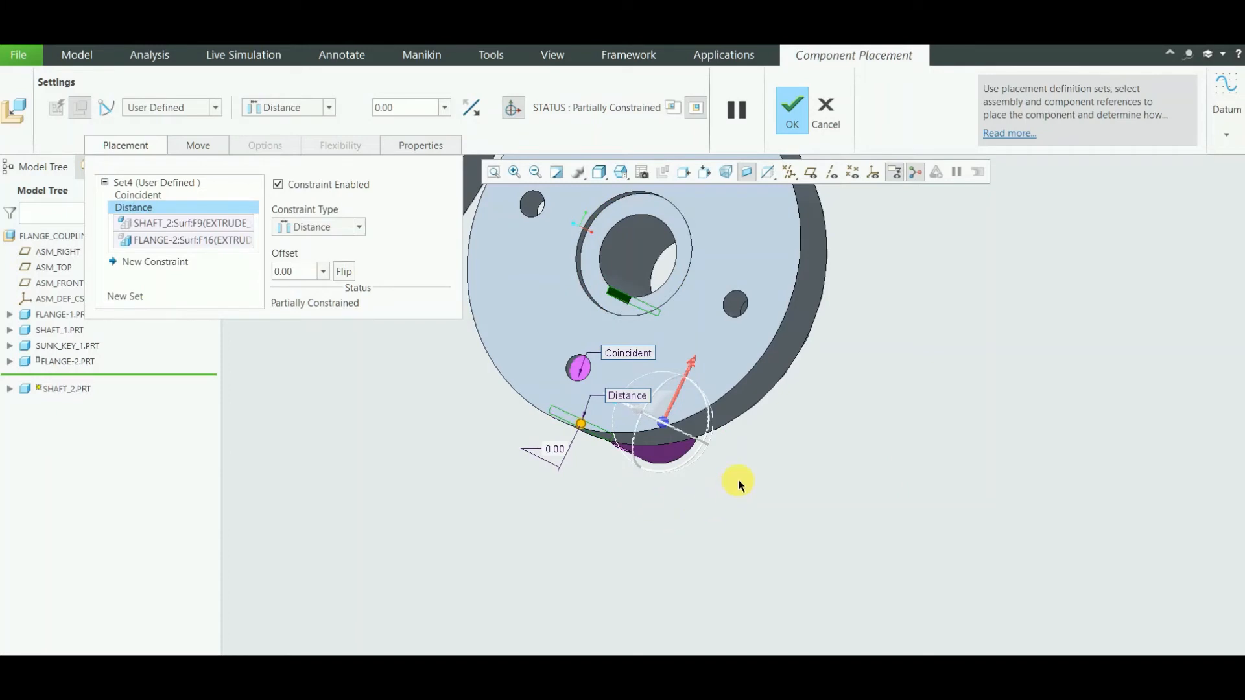
- Add a third constraint making the second shaft's cylindrical surface Coincident with the bore of flange-2
{"action": "left_click", "coordinate": [170, 263]}
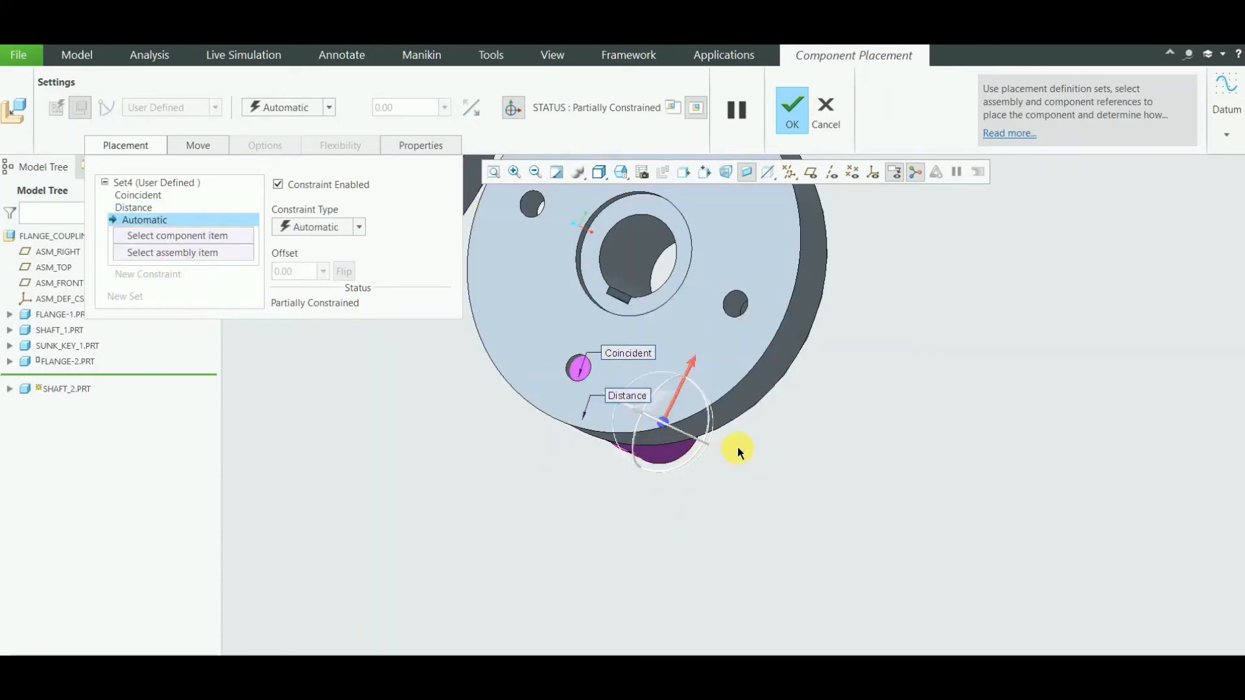
{"action": "middle_click_drag", "start_coordinate": [714, 480], "coordinate": [683, 470]}
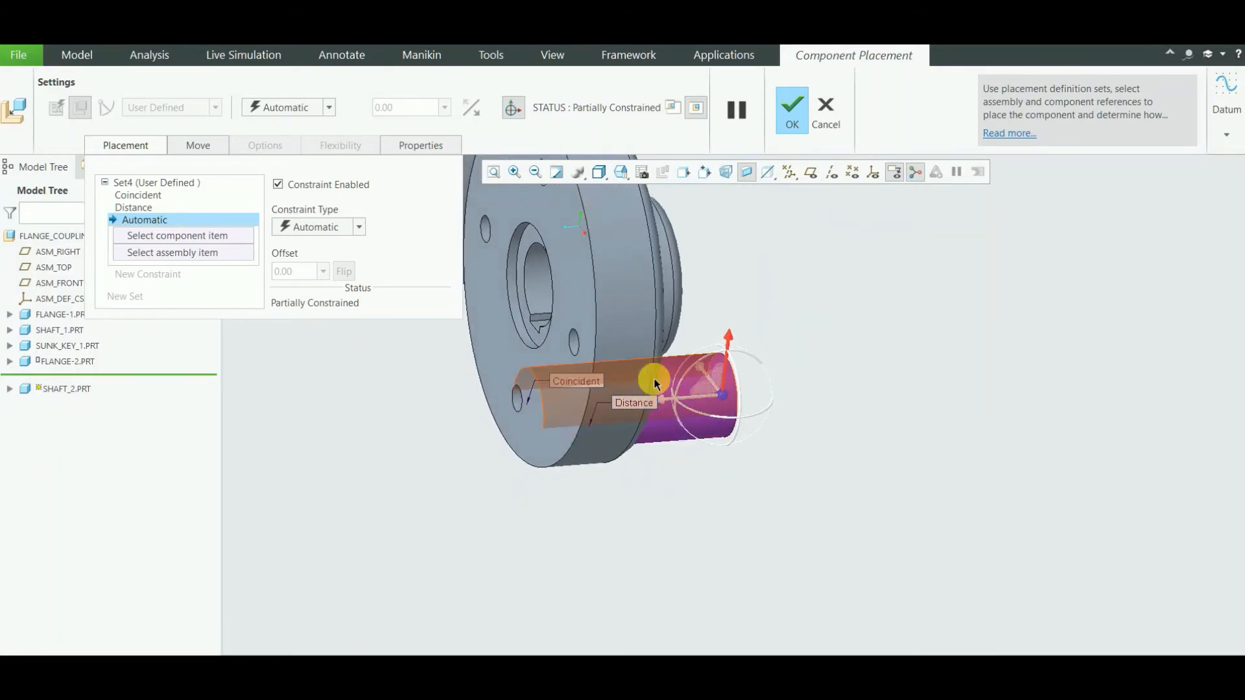
{"action": "left_click", "coordinate": [673, 382]}
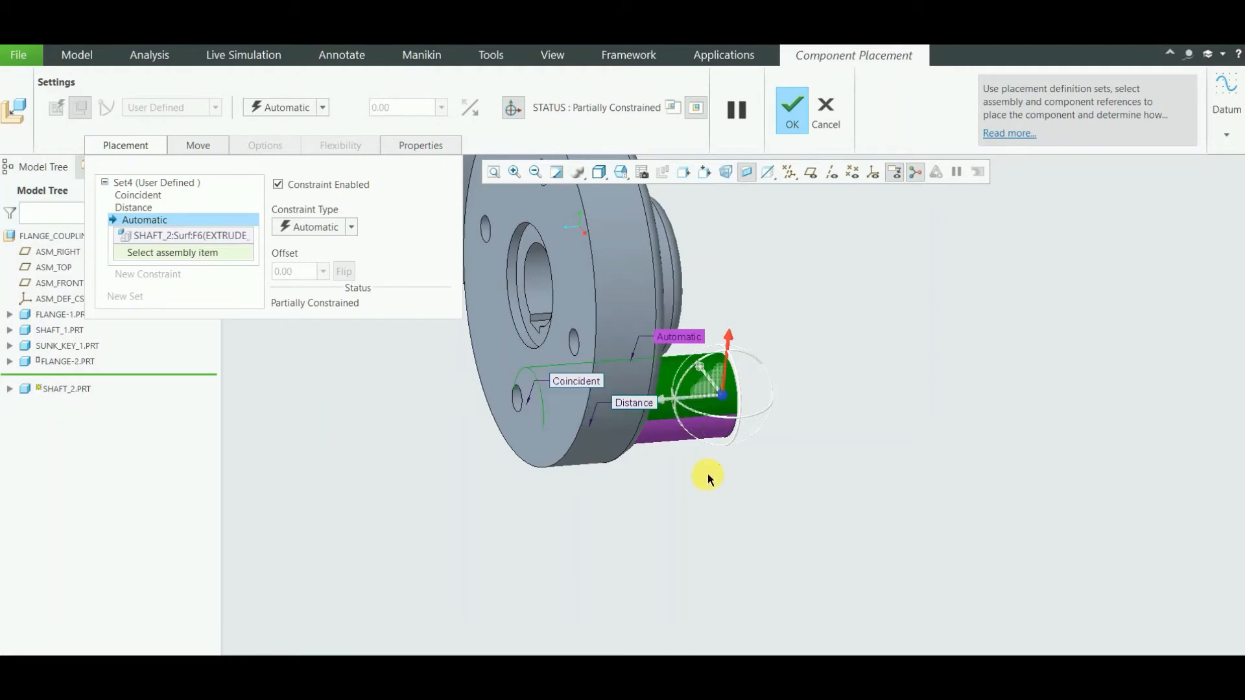
{"action": "middle_click_drag", "start_coordinate": [668, 499], "coordinate": [705, 503]}
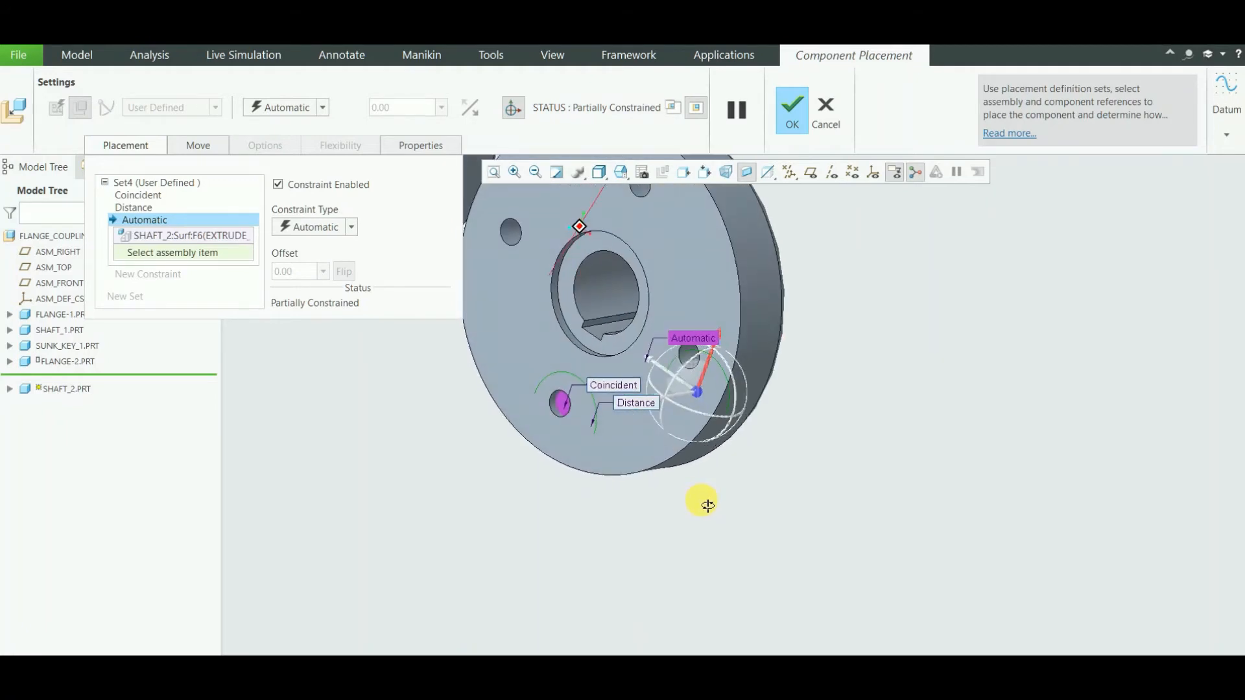
{"action": "left_click", "coordinate": [610, 286]}
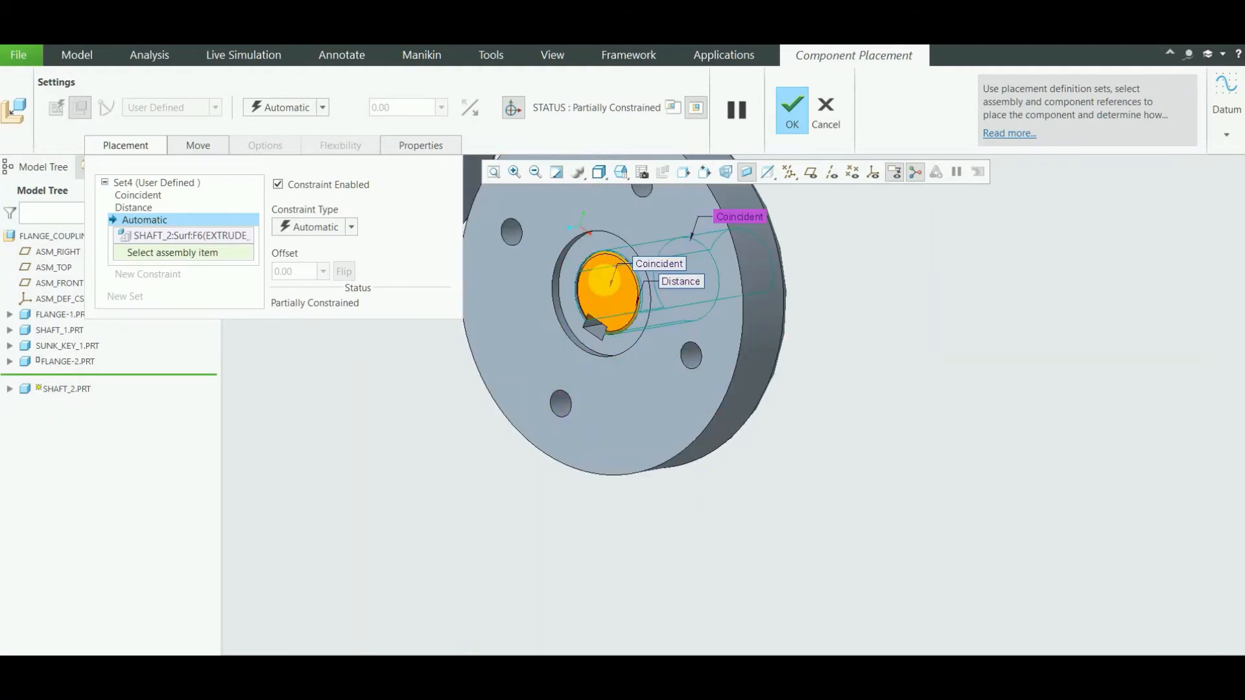
- Accept the second shaft's placement and add SUNK_KEY_2.PRT to the assembly
{"action": "middle_click_drag", "start_coordinate": [912, 388], "coordinate": [892, 409]}
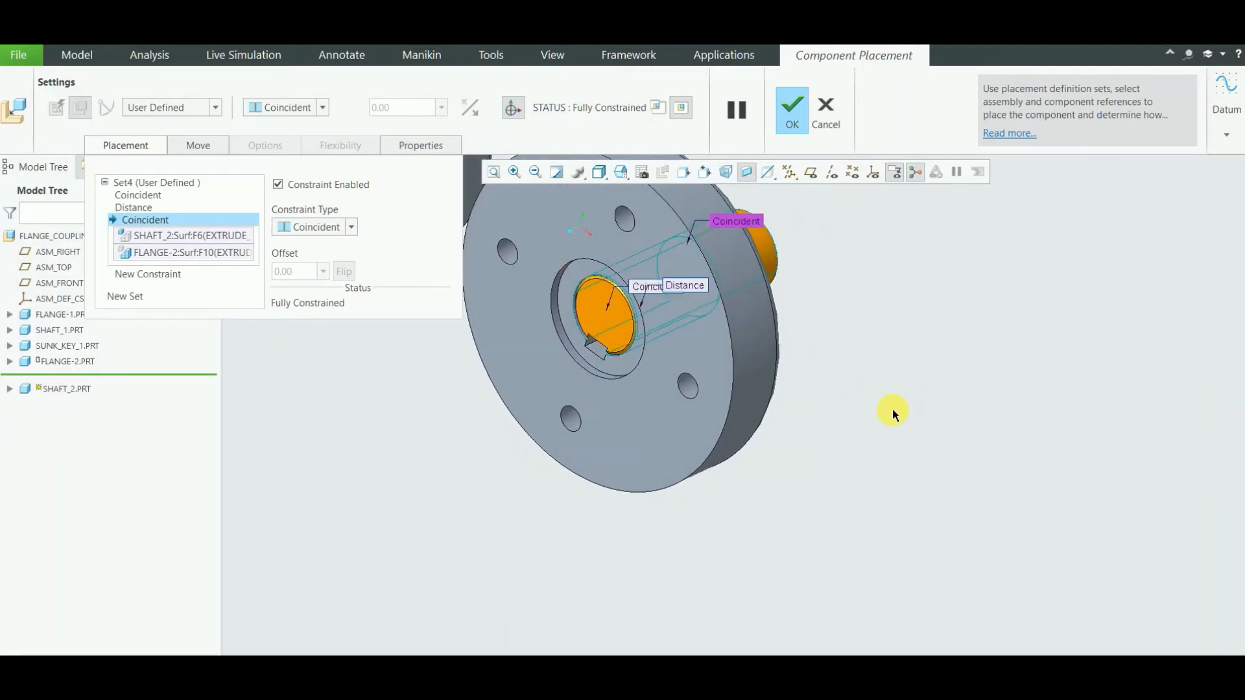
{"action": "left_click", "coordinate": [795, 110]}
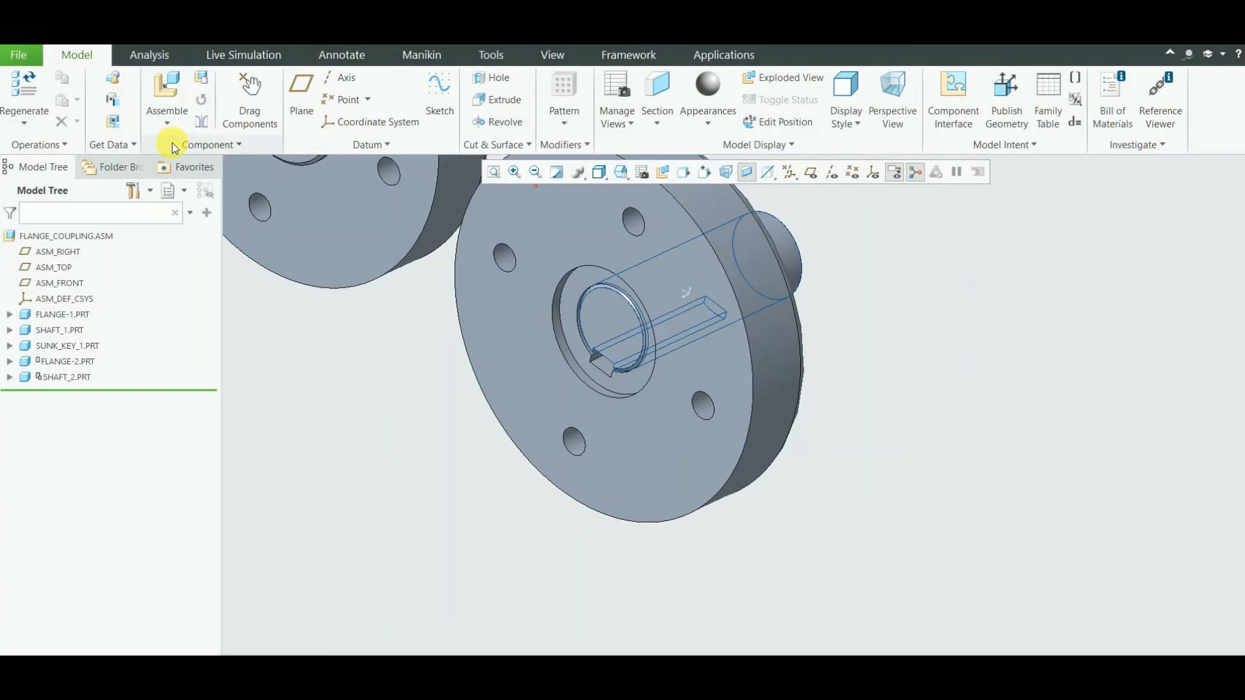
{"action": "left_click", "coordinate": [171, 90]}
{"action": "double_click", "coordinate": [455, 374]}
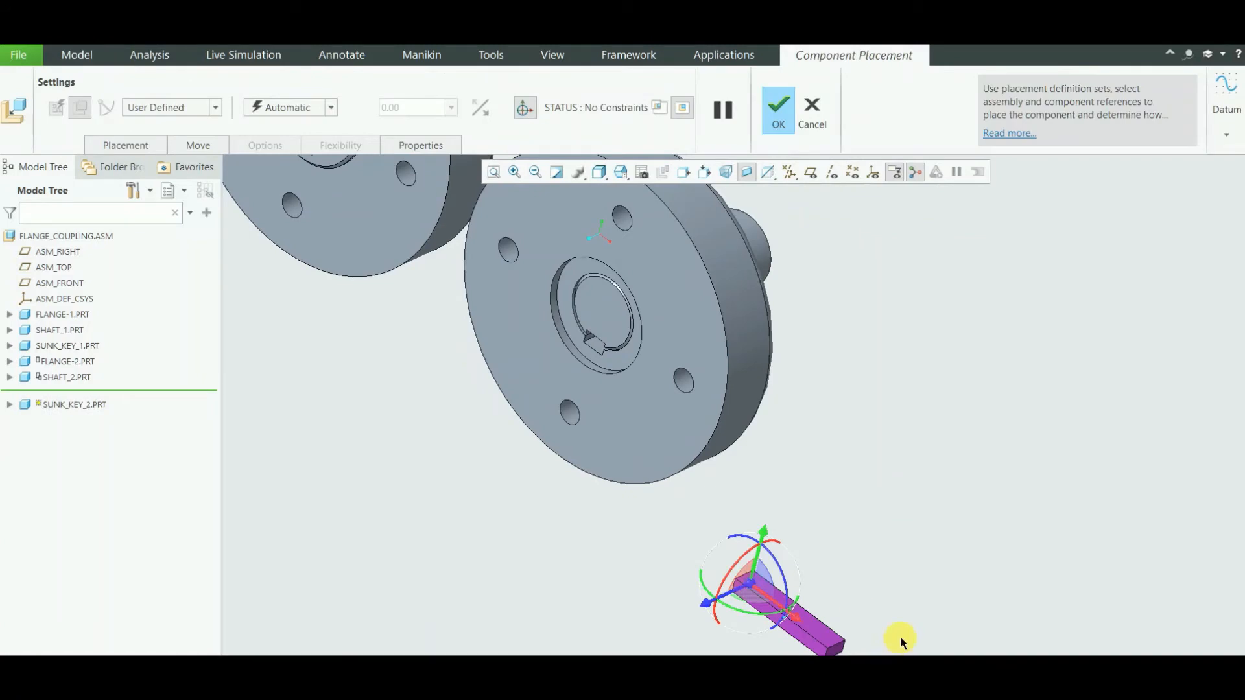
- Turn the second key to run lengthwise along the shaft axis and make its end face Coincident with the end face of shaft_2
{"action": "middle_click_drag", "start_coordinate": [901, 629], "coordinate": [922, 614]}
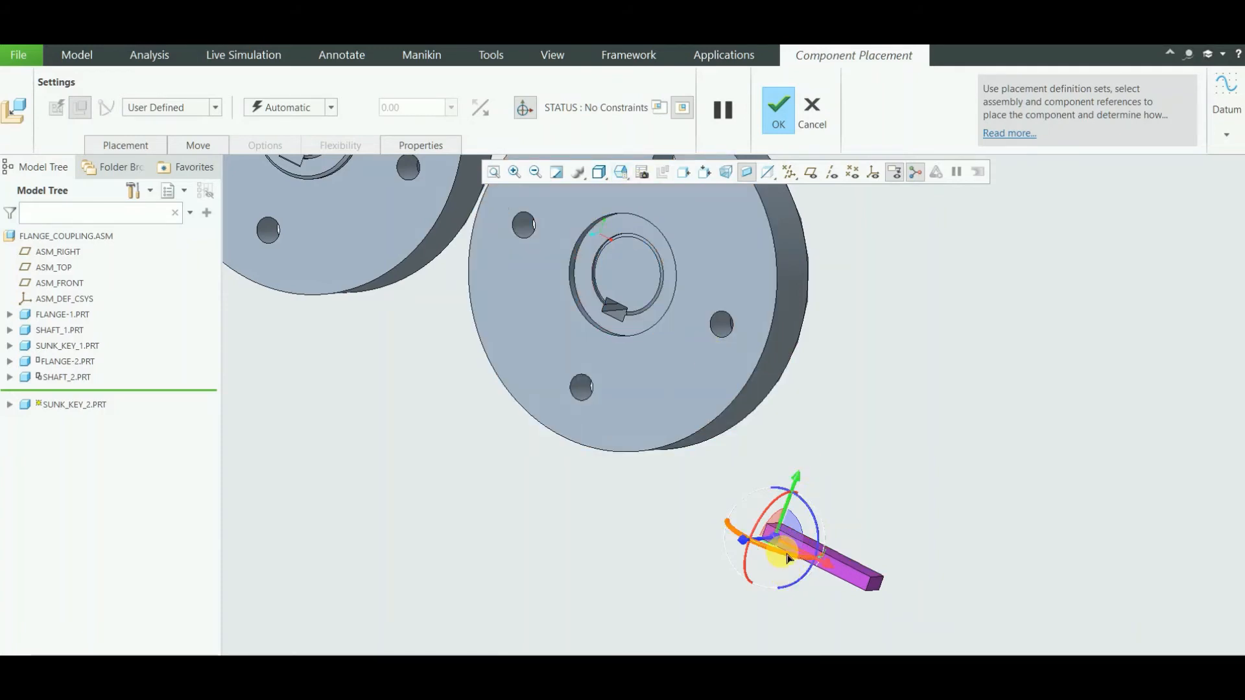
{"action": "left_click_drag", "start_coordinate": [788, 557], "coordinate": [830, 557]}
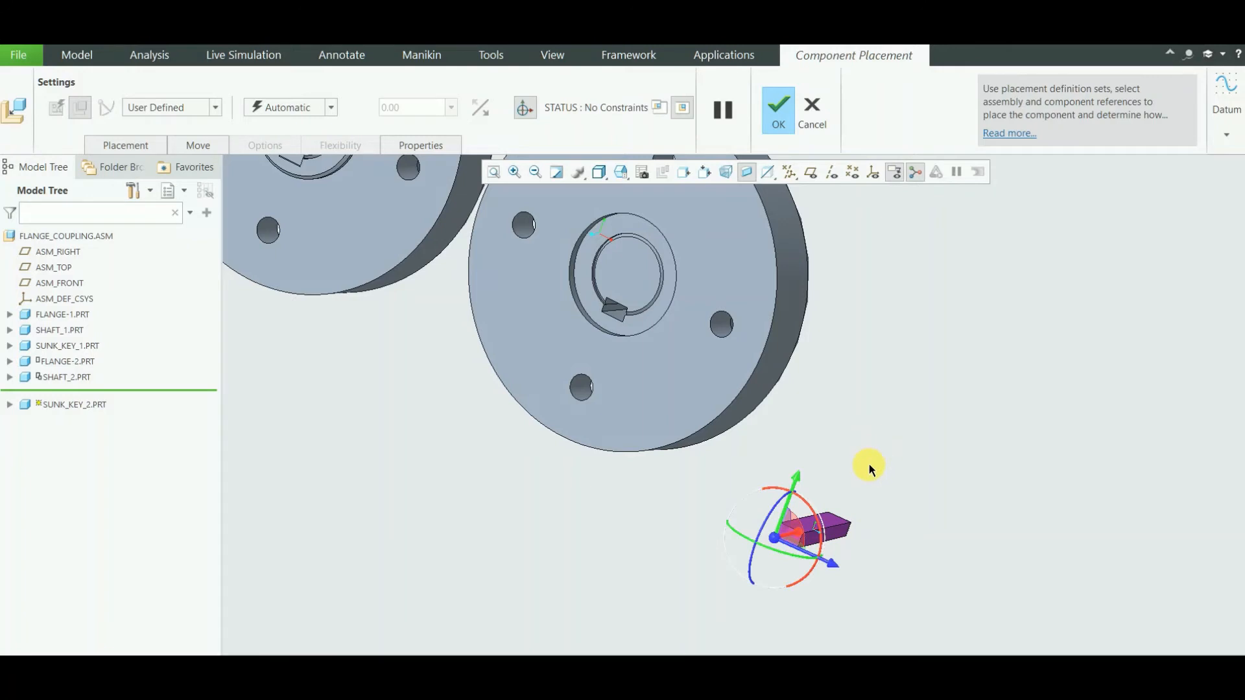
{"action": "left_click", "coordinate": [520, 172]}
{"action": "left_click_drag", "start_coordinate": [730, 465], "coordinate": [869, 582]}
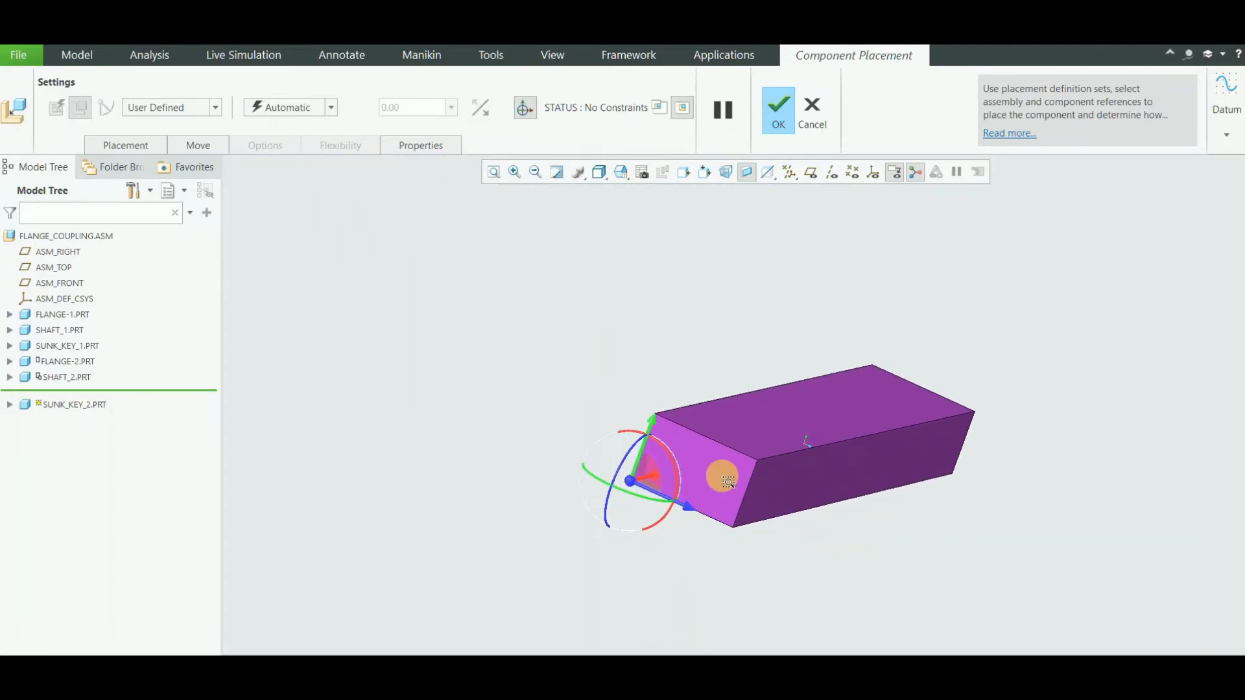
{"action": "left_click", "coordinate": [130, 144]}
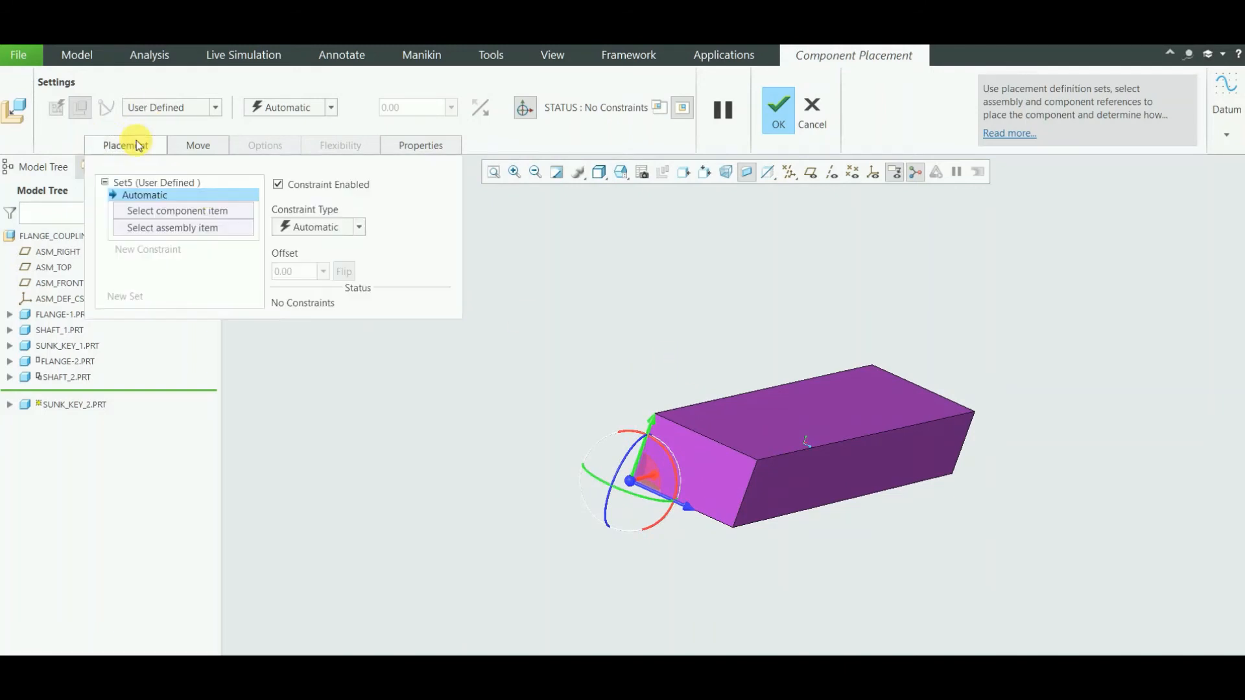
{"action": "left_click", "coordinate": [710, 451]}
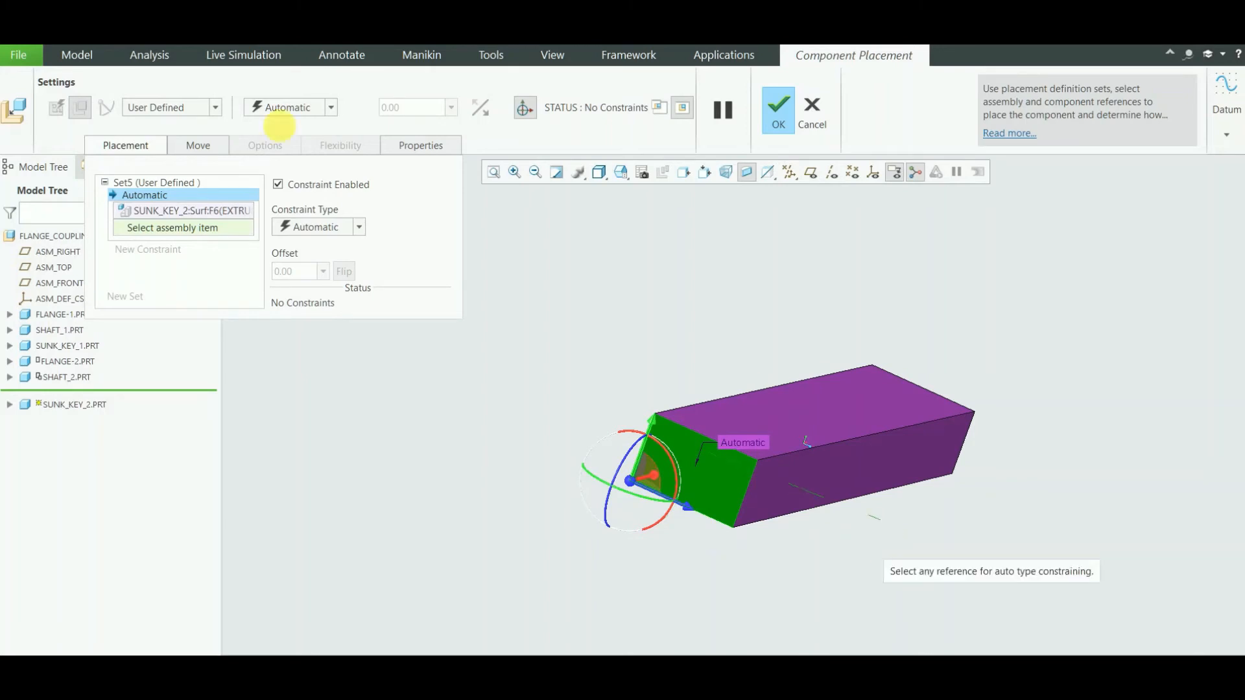
{"action": "left_click", "coordinate": [542, 173]}
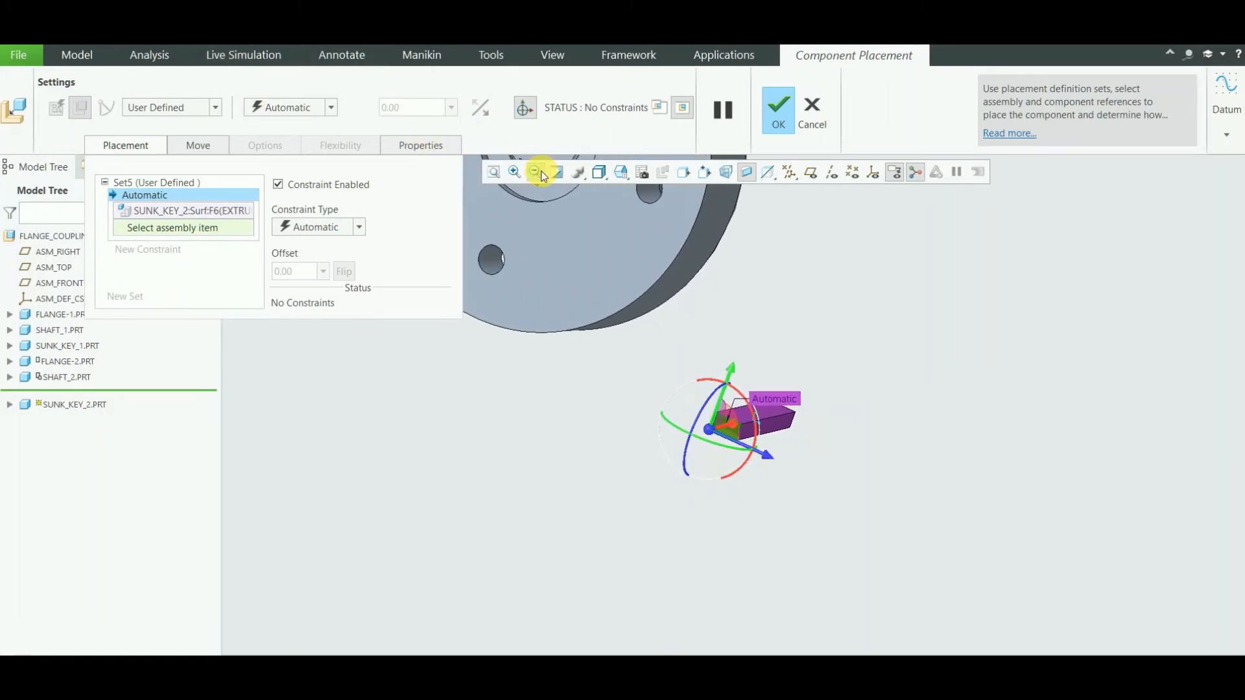
{"action": "left_click", "coordinate": [540, 171]}
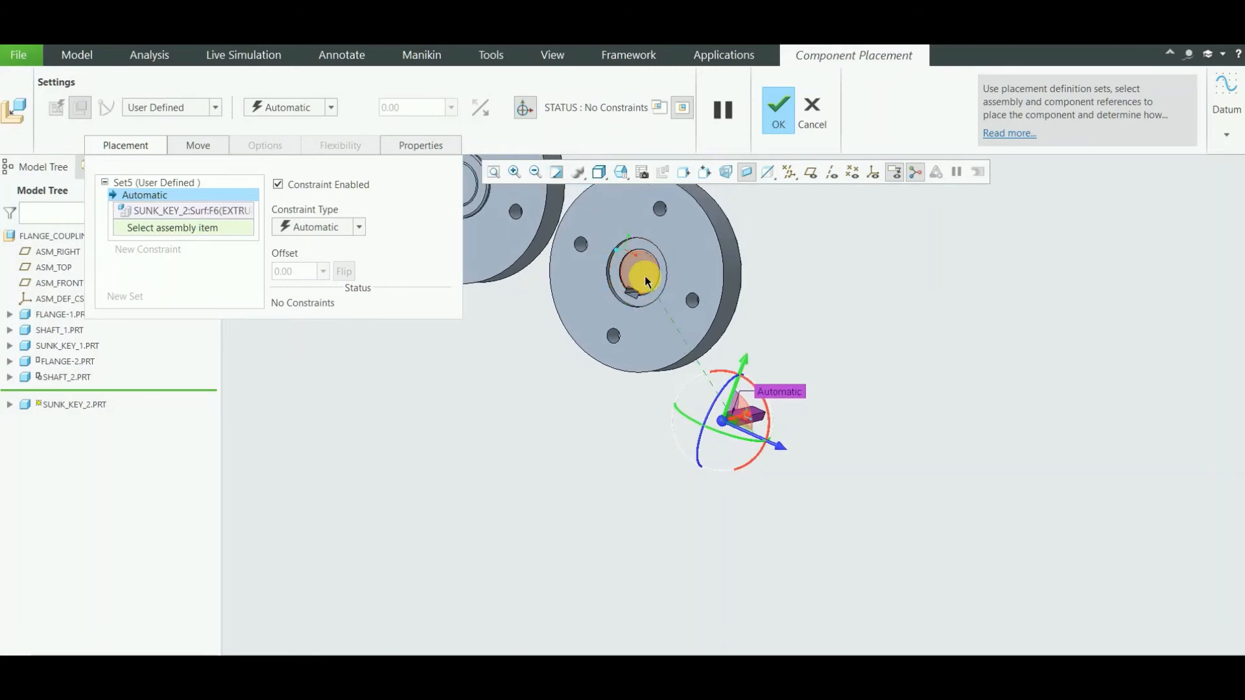
{"action": "left_click", "coordinate": [642, 281]}
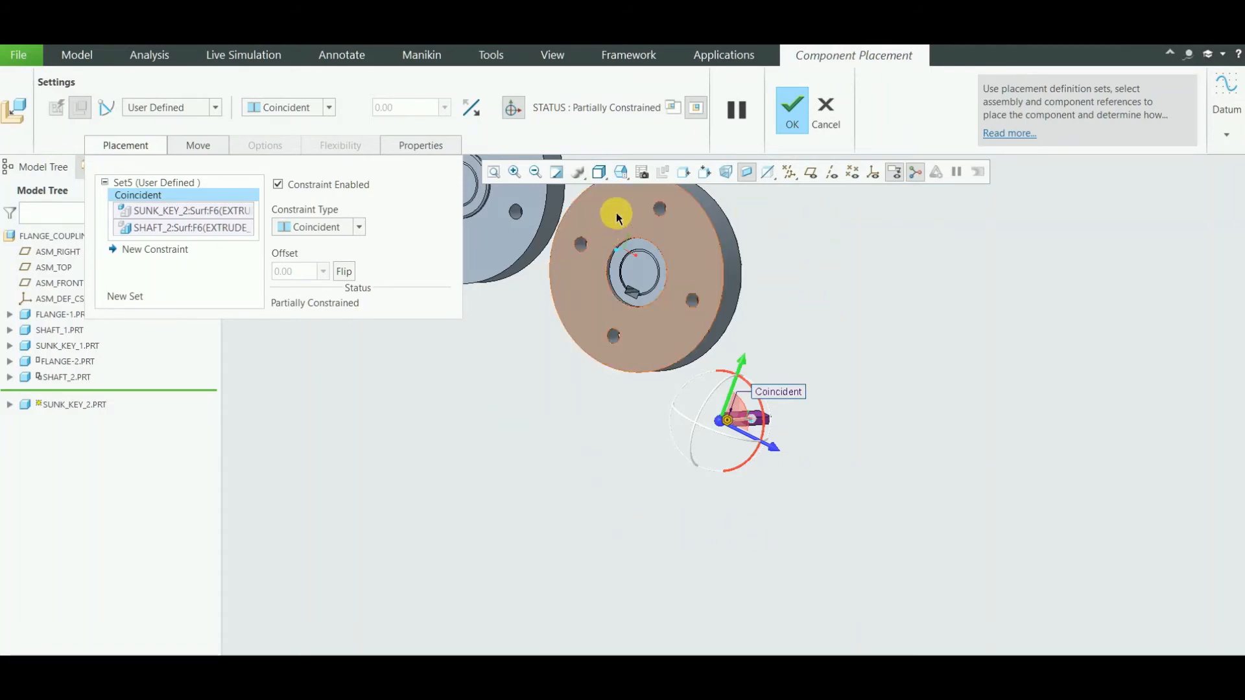
- Start a second constraint for the key and rotate the key about its long axis by about half a turn
{"action": "left_click", "coordinate": [150, 250]}
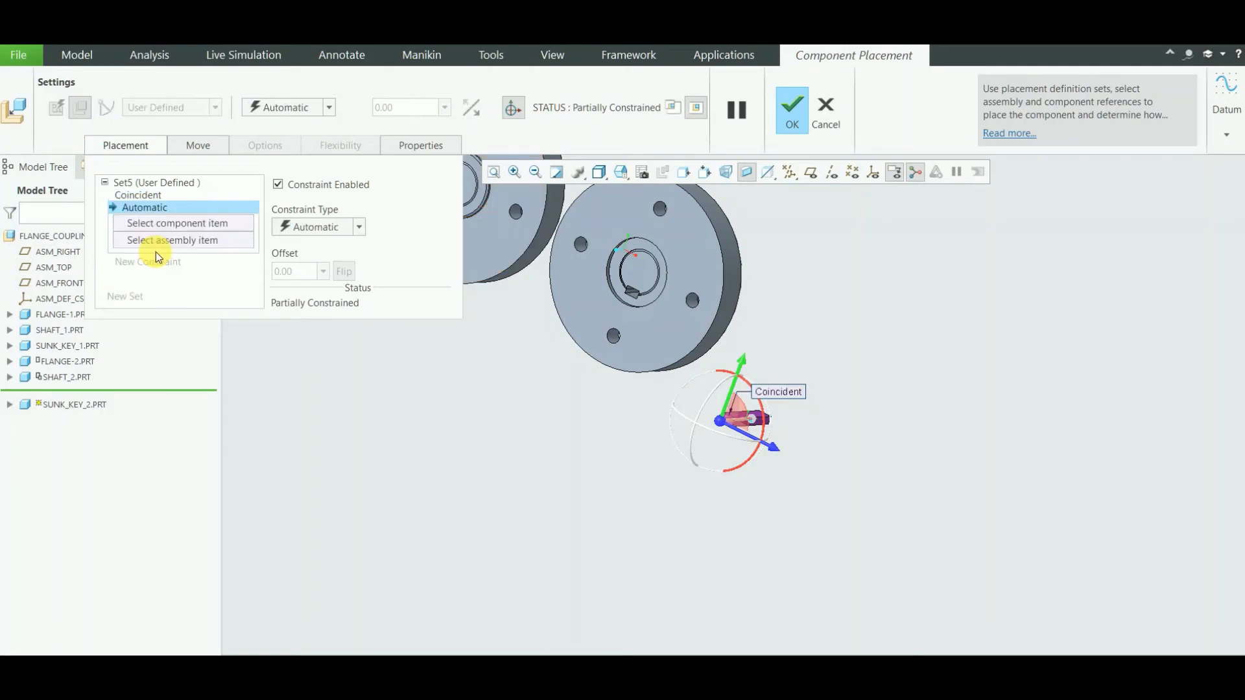
{"action": "left_click", "coordinate": [617, 178]}
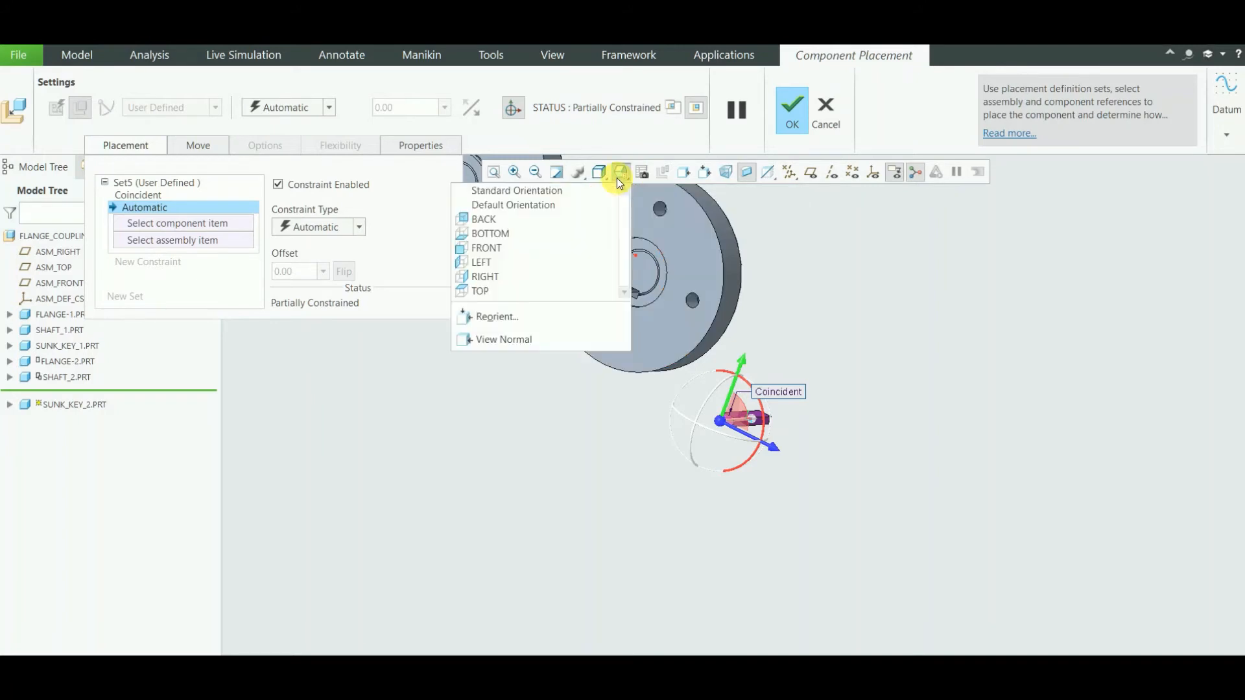
{"action": "left_click", "coordinate": [516, 277]}
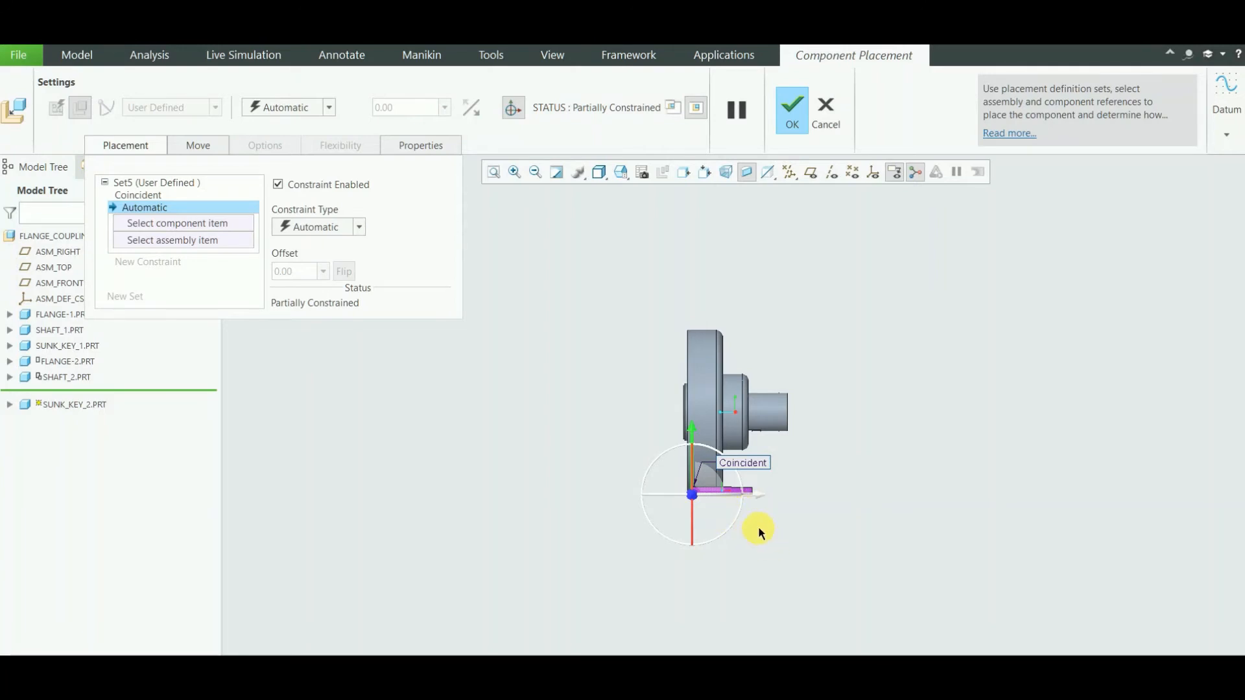
{"action": "middle_click_drag", "start_coordinate": [759, 533], "coordinate": [792, 533]}
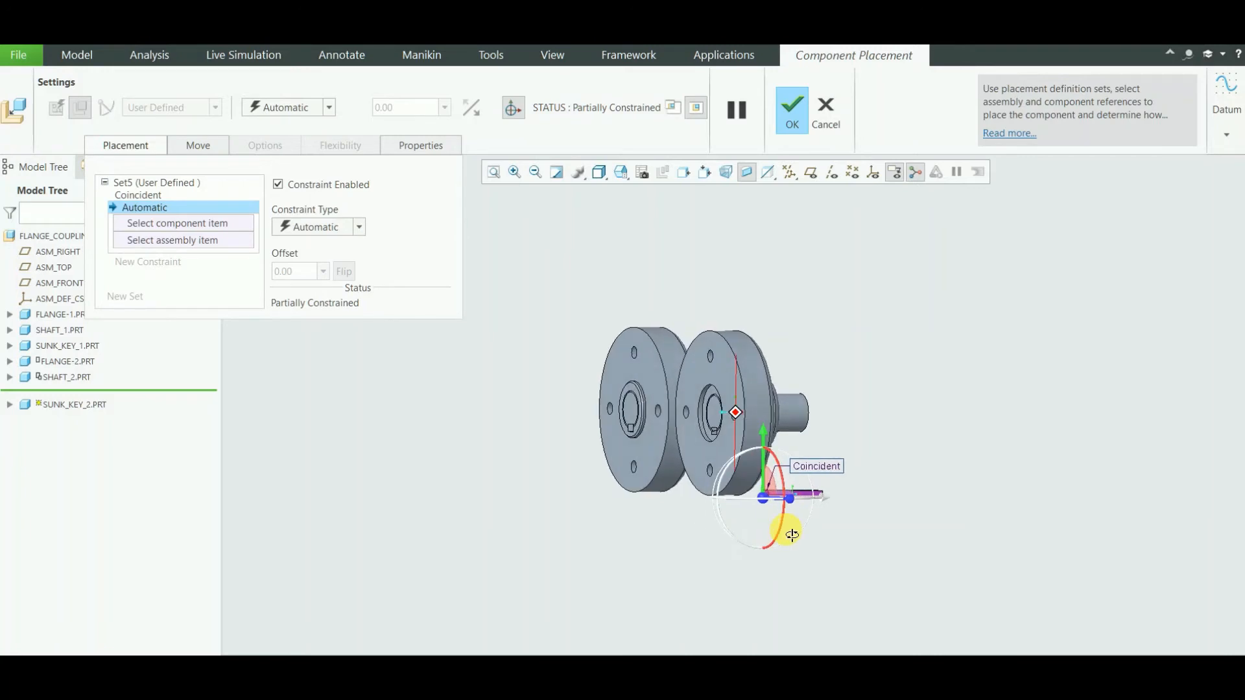
{"action": "left_click_drag", "start_coordinate": [797, 517], "coordinate": [725, 398]}
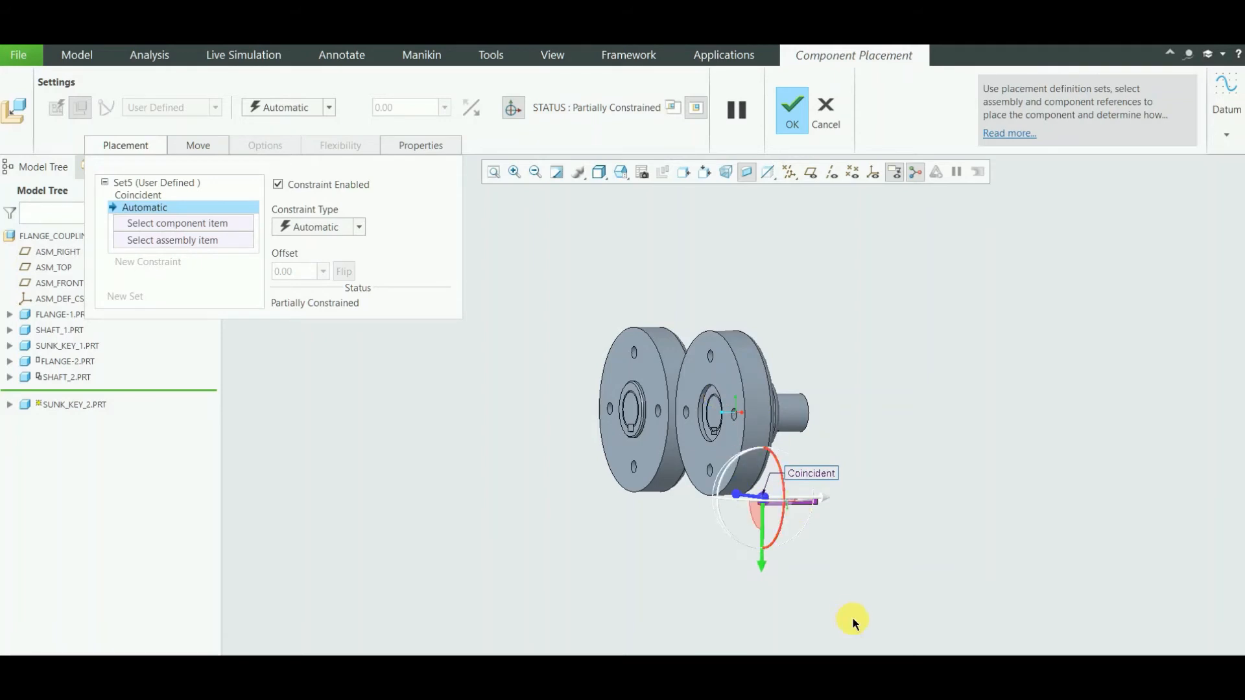
{"action": "middle_click_drag", "start_coordinate": [834, 577], "coordinate": [860, 613]}
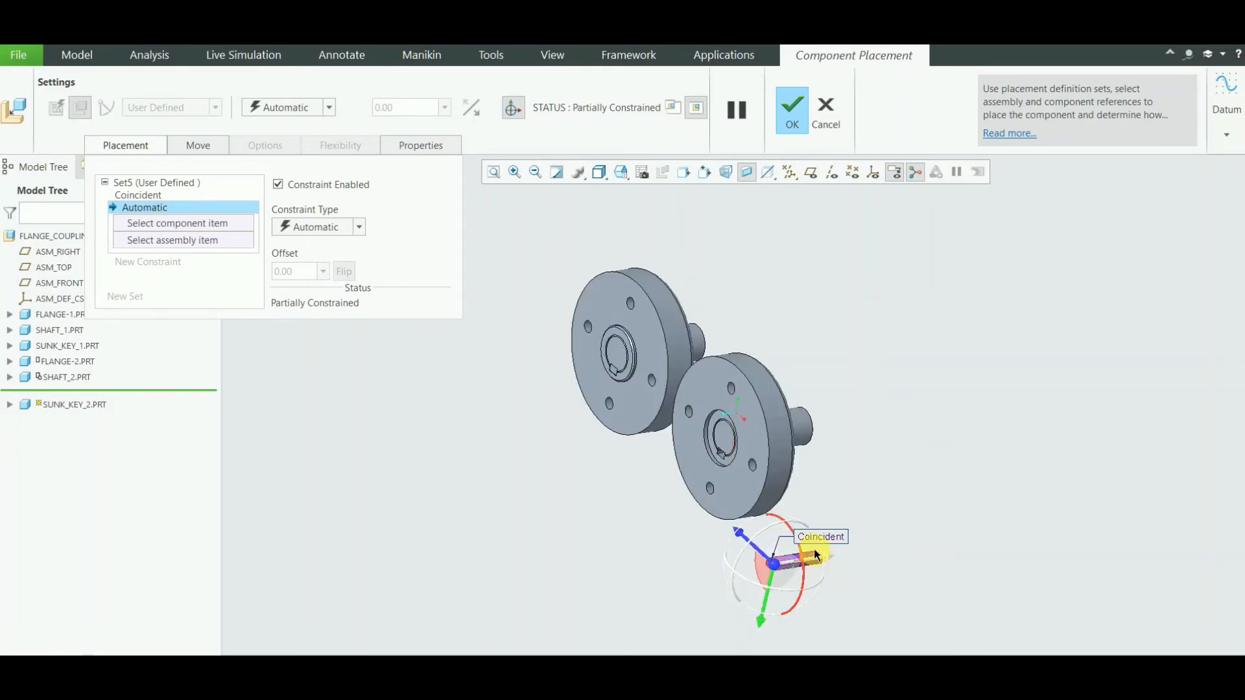
- Constrain the key's upper broad face to the keyway face of shaft_2 and set the constraint type to Coincident
{"action": "left_click", "coordinate": [514, 172]}
{"action": "left_click_drag", "start_coordinate": [675, 443], "coordinate": [850, 599]}
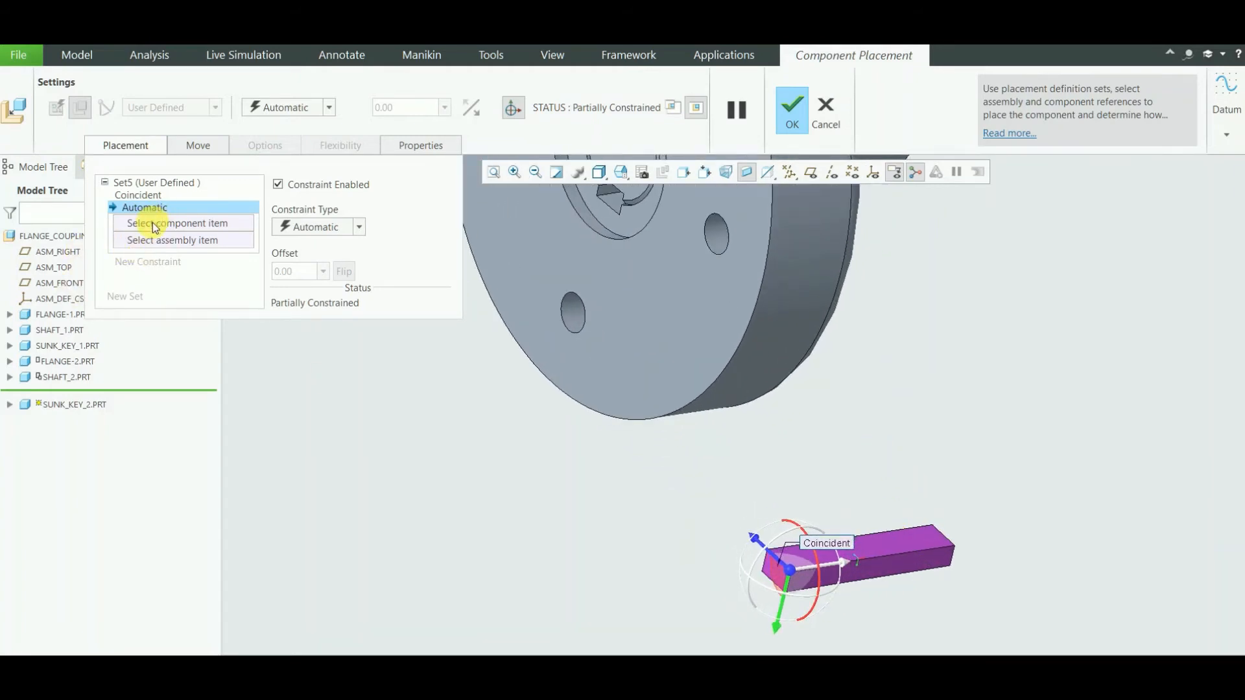
{"action": "left_click", "coordinate": [897, 545]}
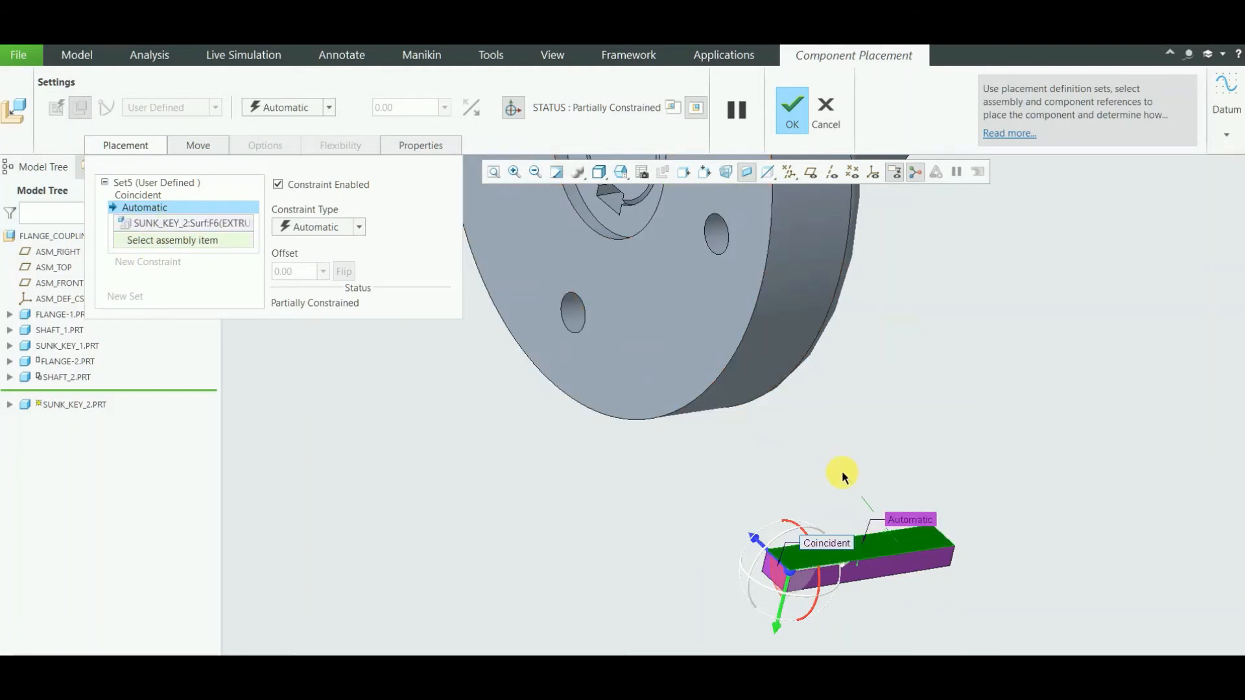
{"action": "middle_click_drag", "start_coordinate": [864, 464], "coordinate": [913, 448]}
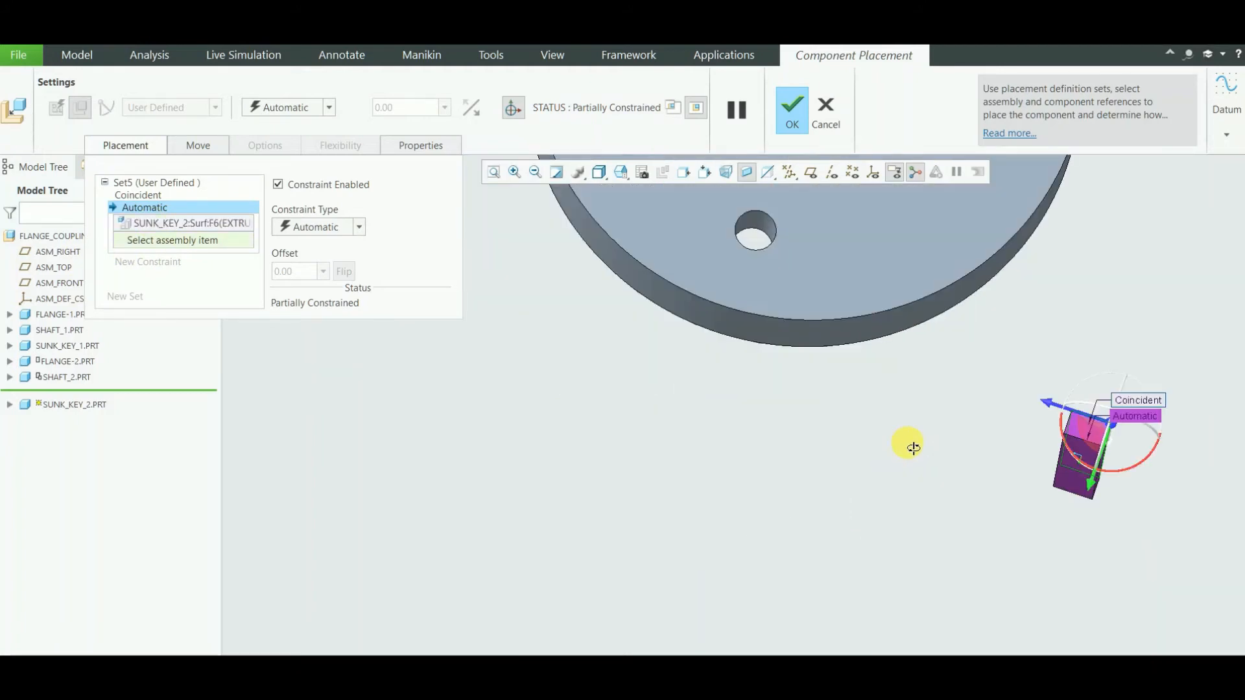
{"action": "left_click", "coordinate": [535, 172]}
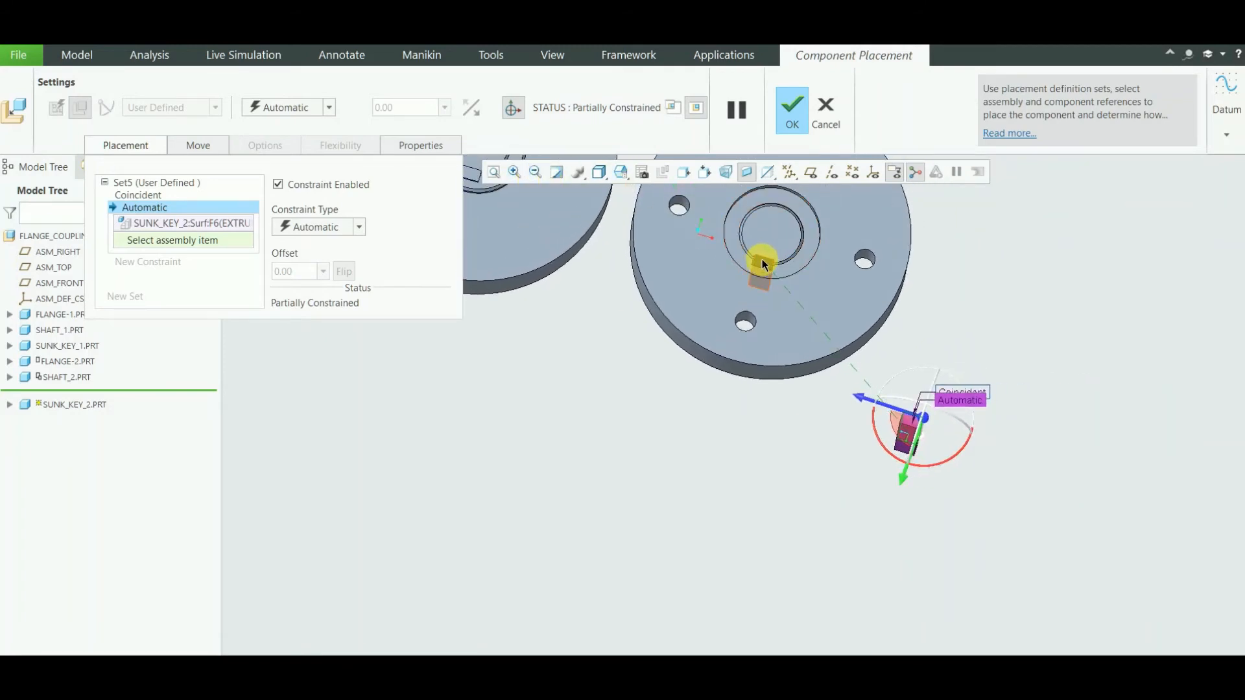
{"action": "left_click", "coordinate": [764, 261]}
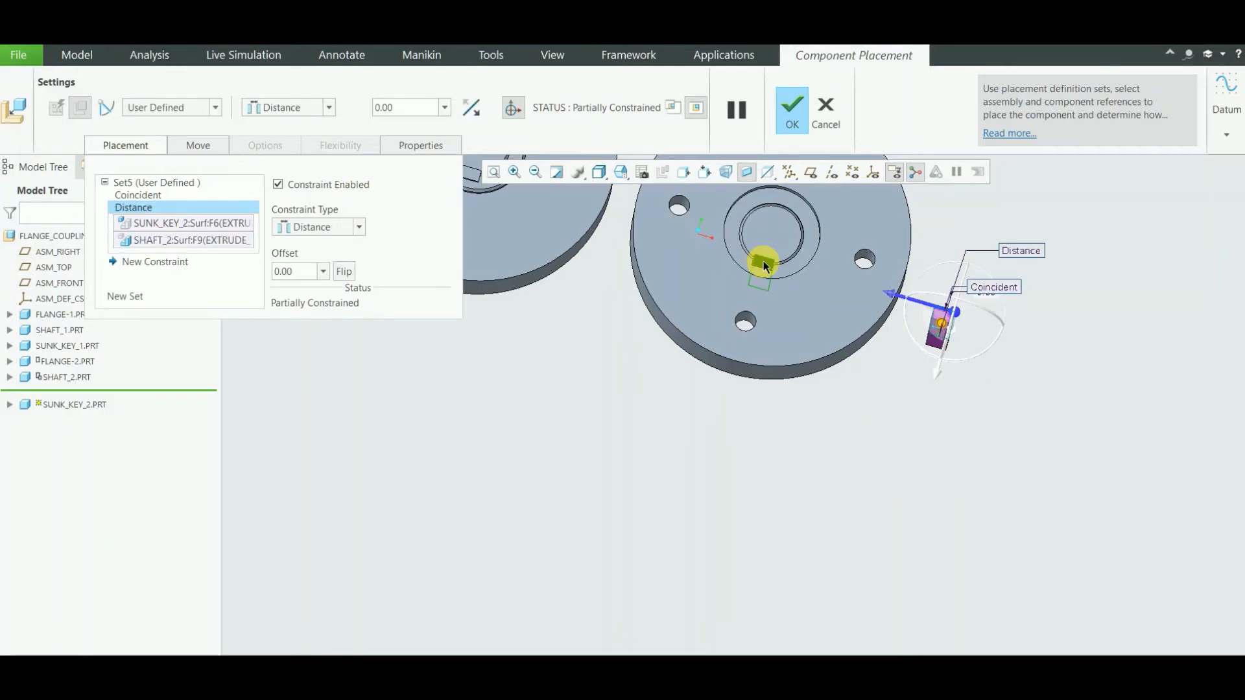
{"action": "middle_click_drag", "start_coordinate": [1042, 371], "coordinate": [1001, 422]}
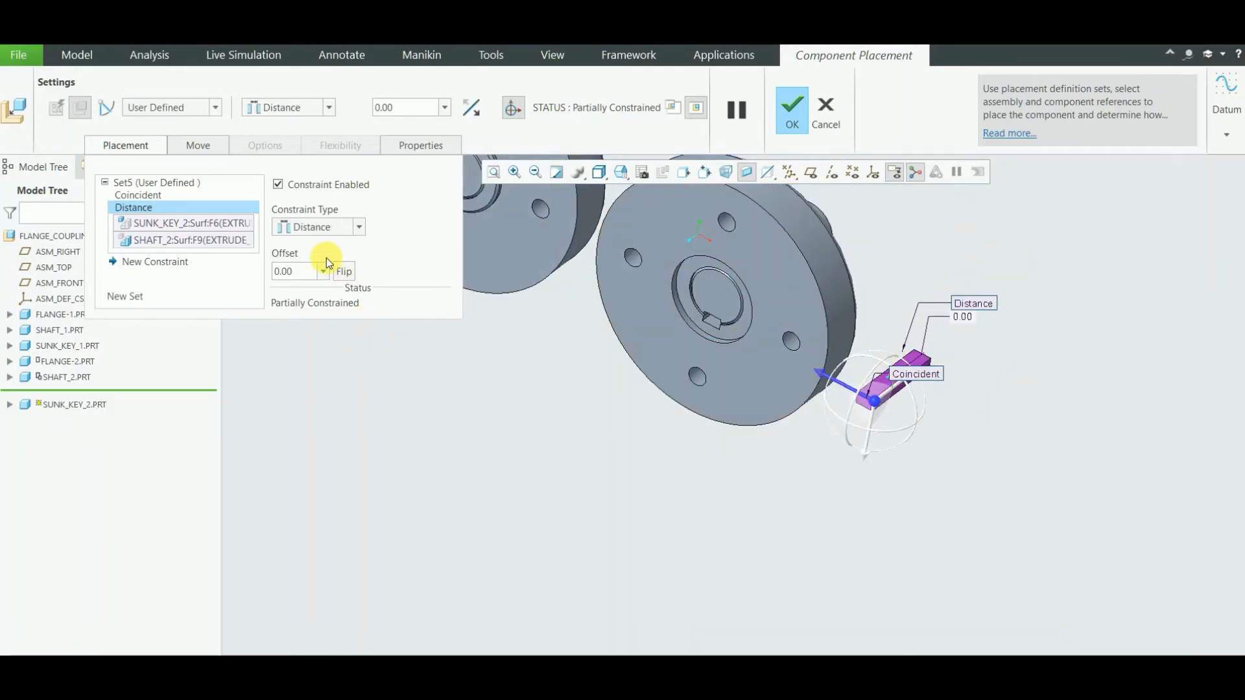
{"action": "left_click", "coordinate": [360, 227]}
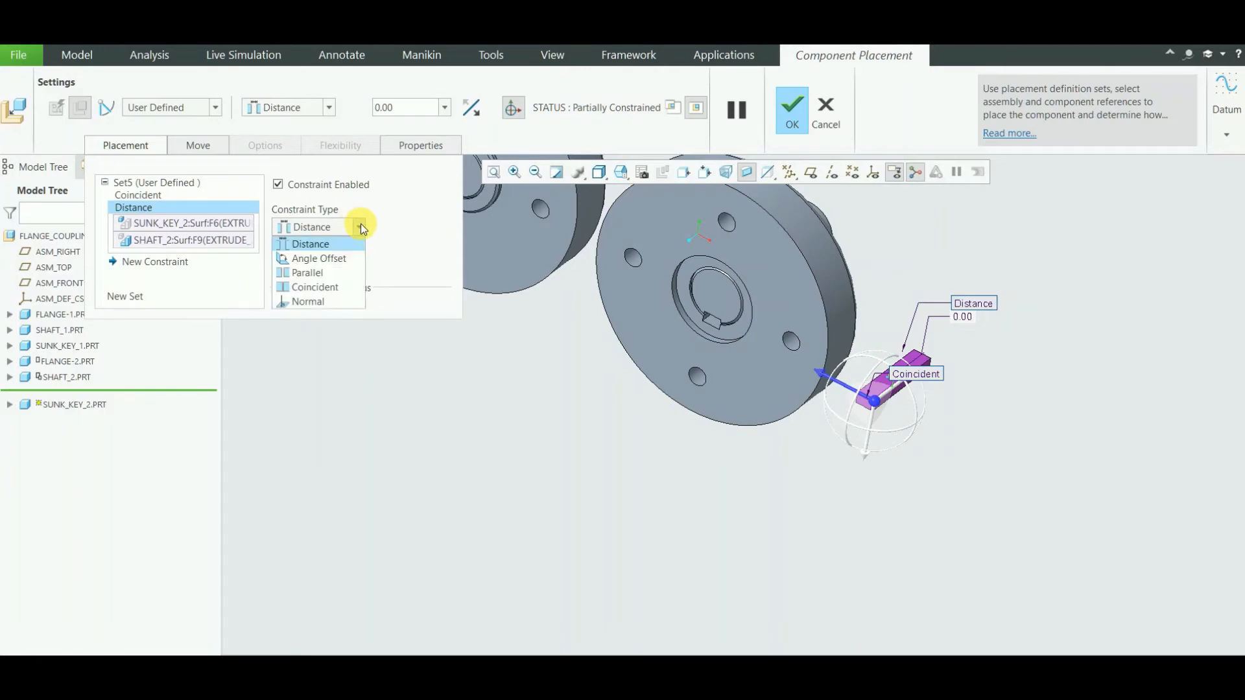
{"action": "left_click", "coordinate": [332, 289]}
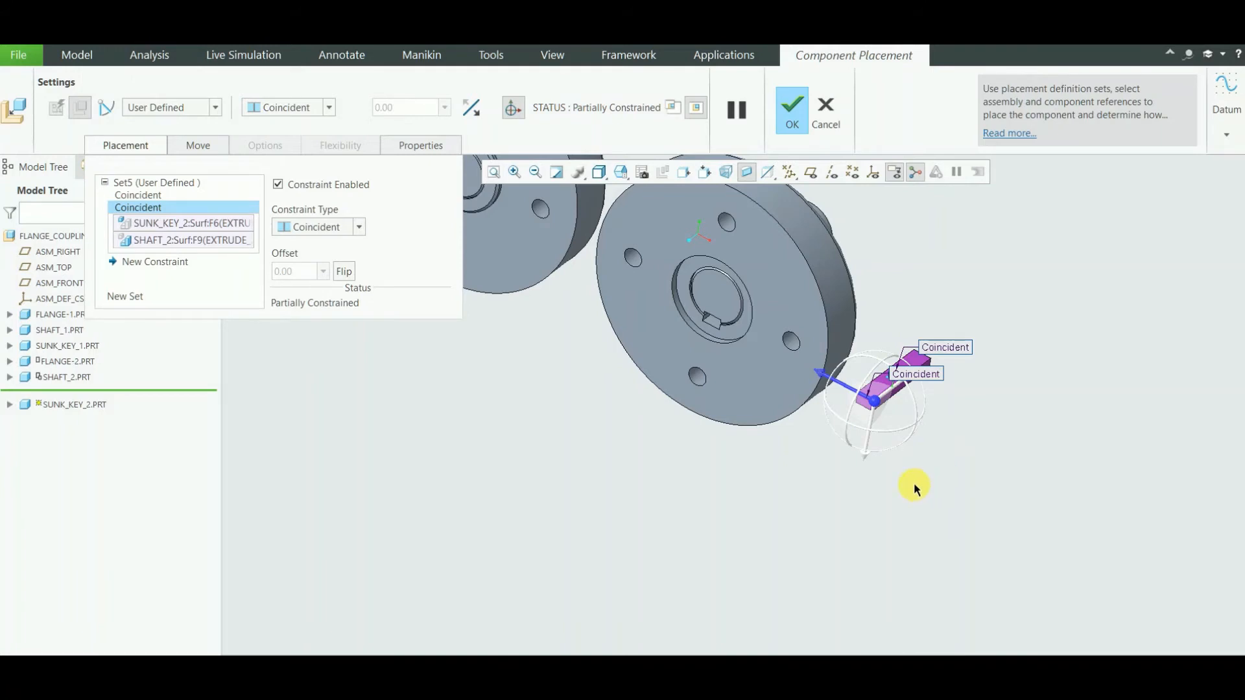
- Add a third constraint between the key's narrow side face and the keyway side wall of flange-2, set to Coincident
{"action": "mouse_move", "coordinate": [909, 476]}
{"action": "middle_mouse_down"}
{"action": "mouse_move", "coordinate": [929, 484]}
{"action": "mouse_move", "coordinate": [903, 464]}
{"action": "mouse_move", "coordinate": [979, 491]}
{"action": "middle_mouse_up"}
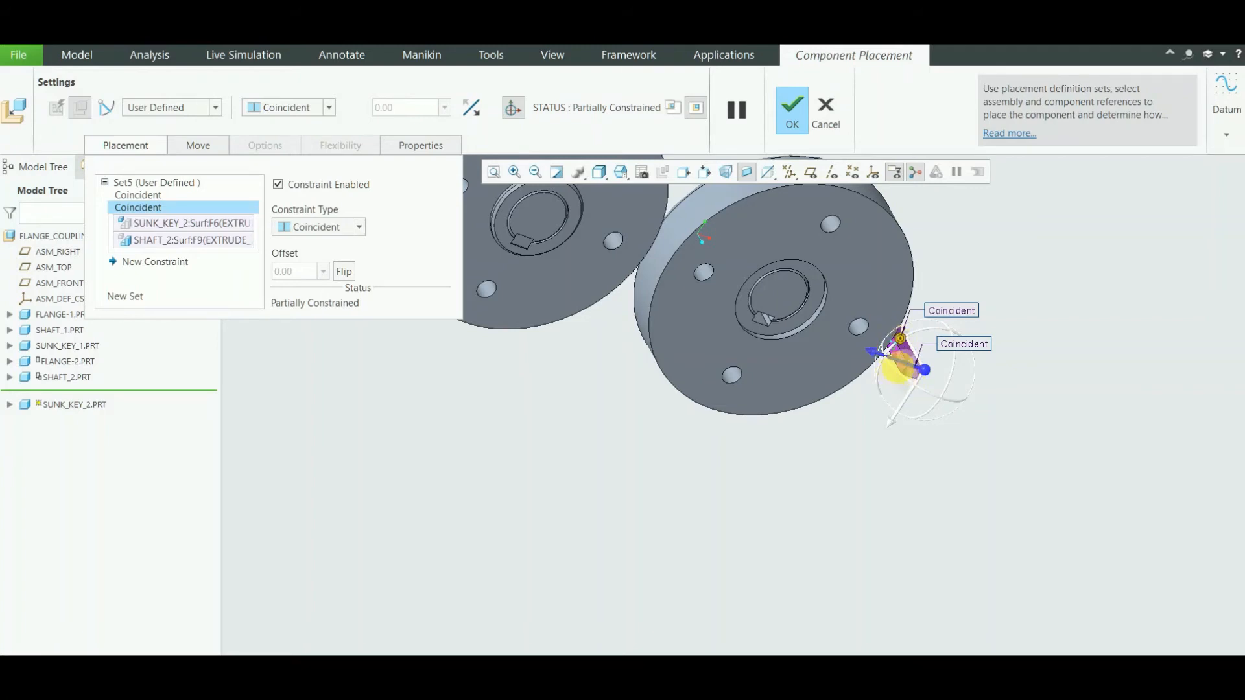
{"action": "left_click", "coordinate": [511, 173]}
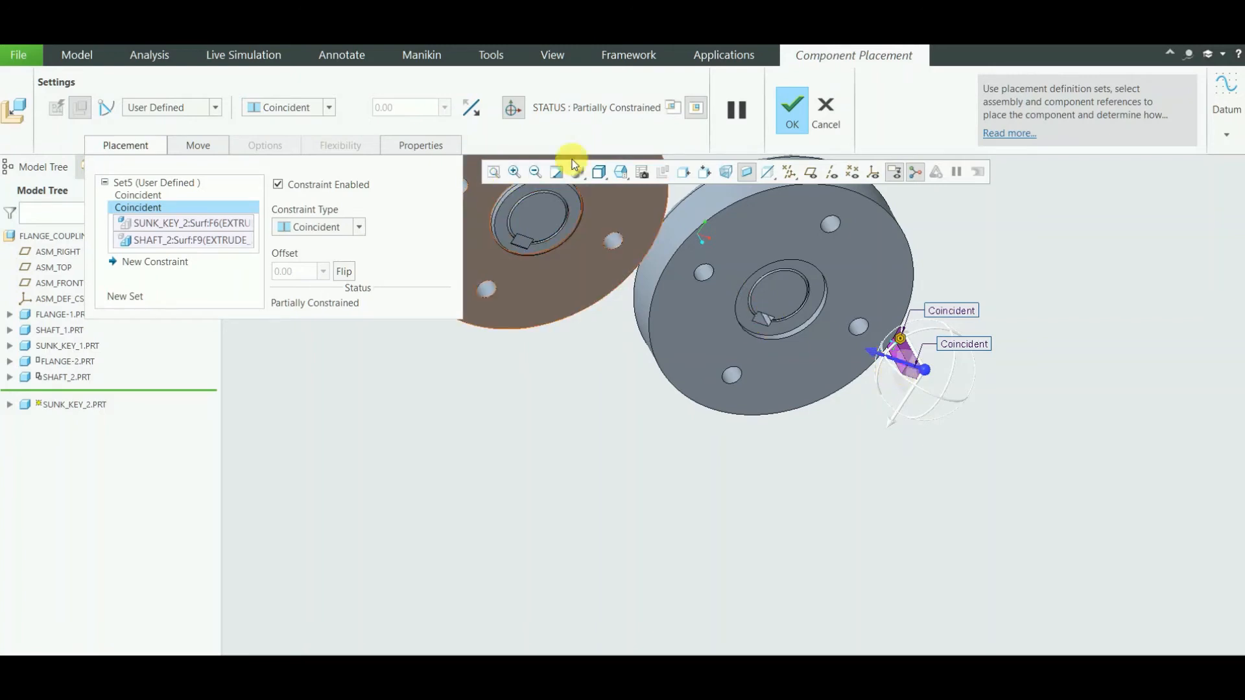
{"action": "left_click_drag", "start_coordinate": [962, 261], "coordinate": [850, 427]}
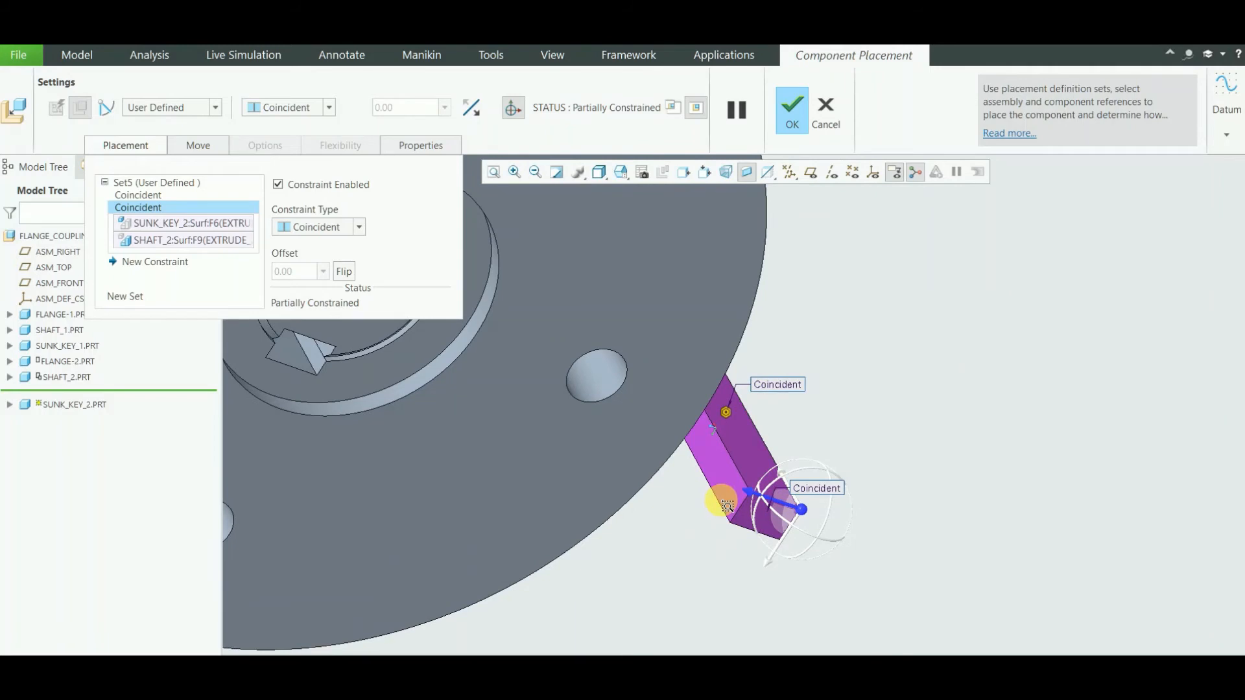
{"action": "left_click", "coordinate": [182, 266]}
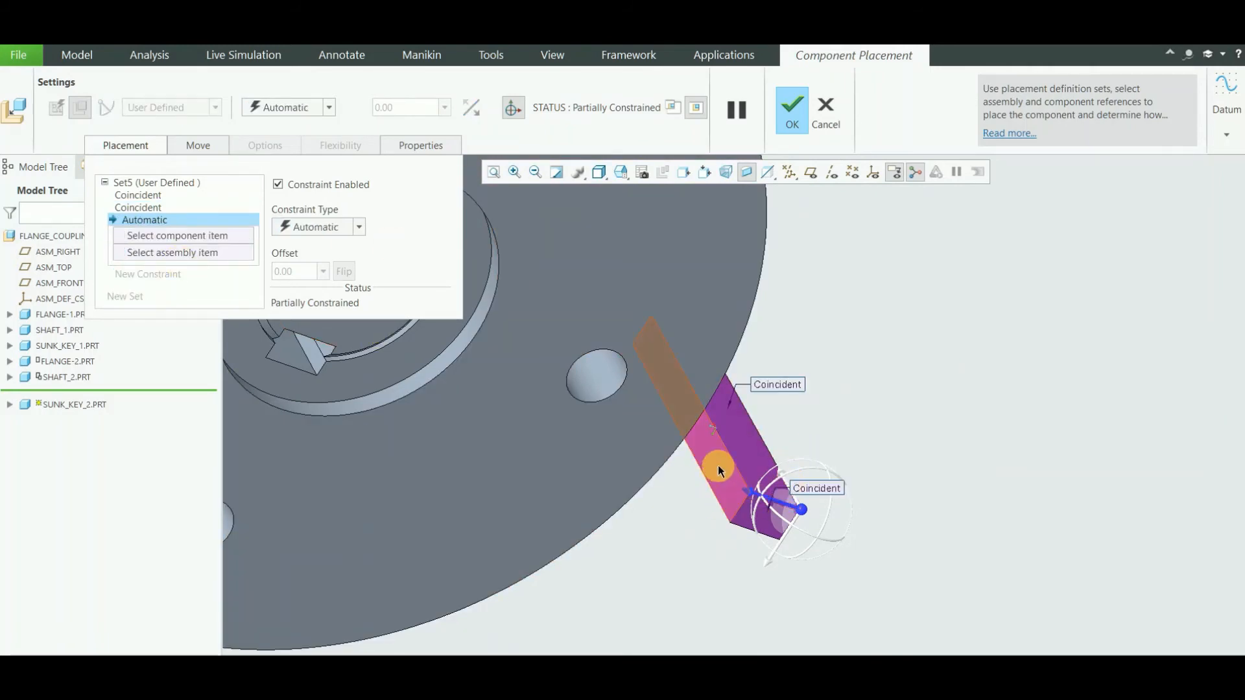
{"action": "left_click", "coordinate": [718, 470]}
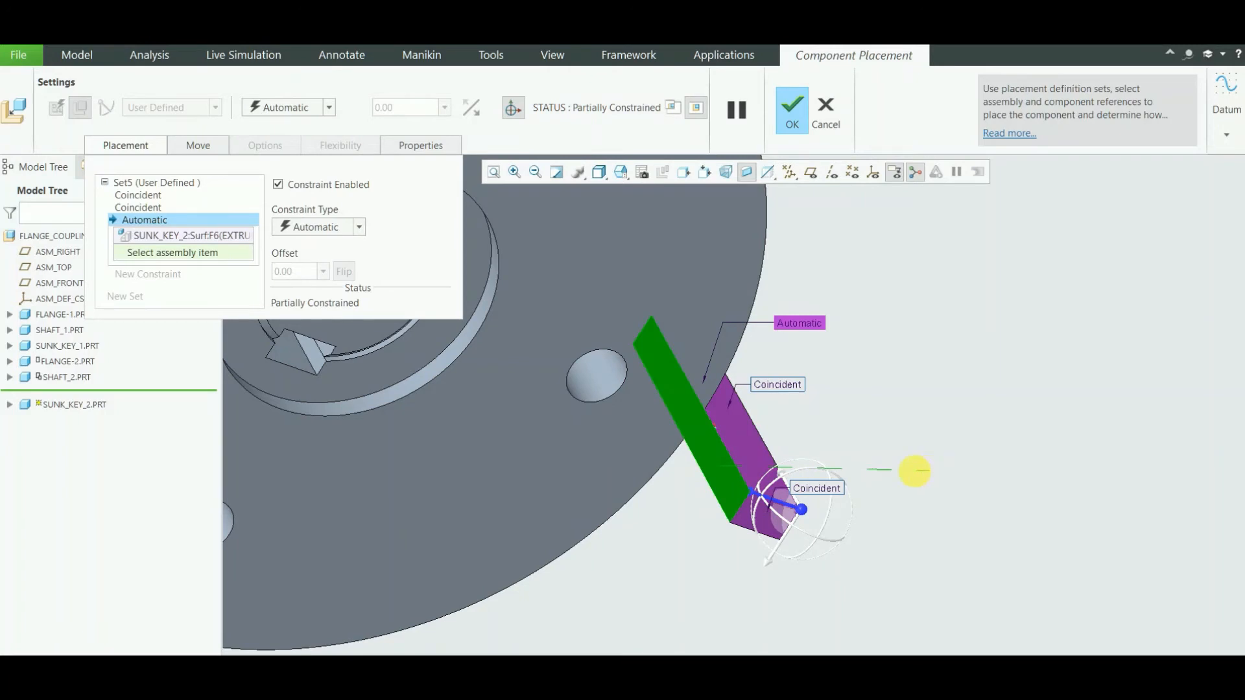
{"action": "middle_click_drag", "start_coordinate": [912, 473], "coordinate": [846, 445]}
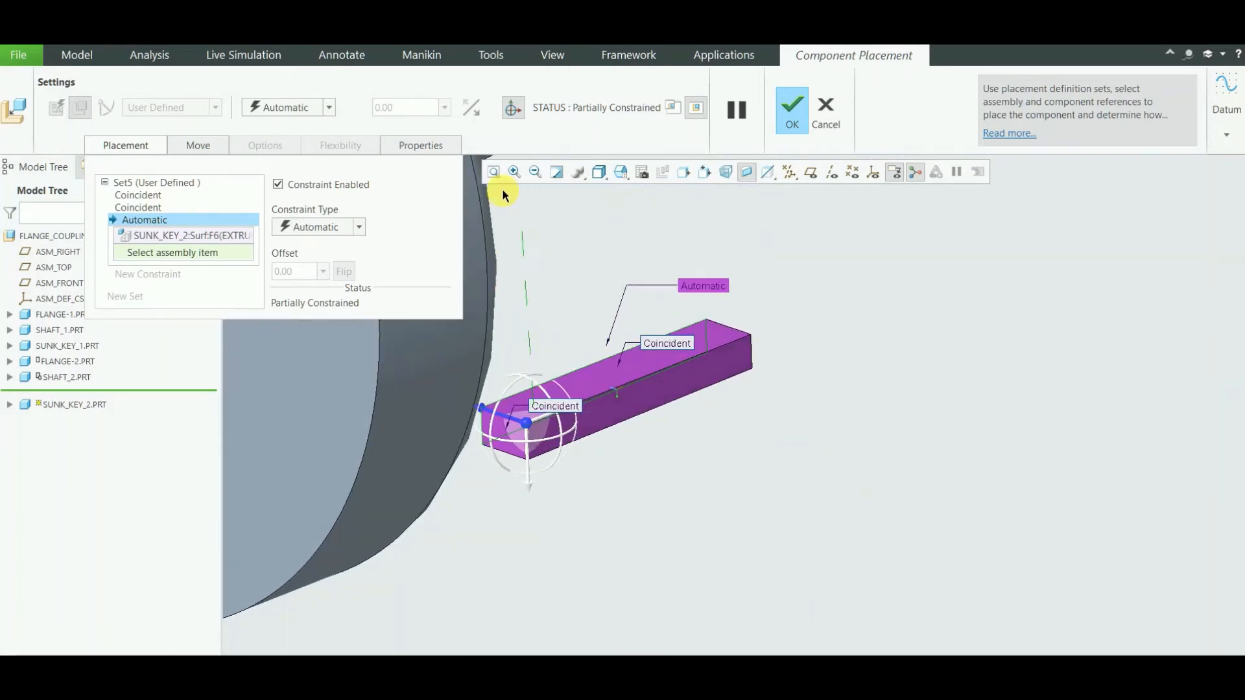
{"action": "left_click", "coordinate": [539, 167]}
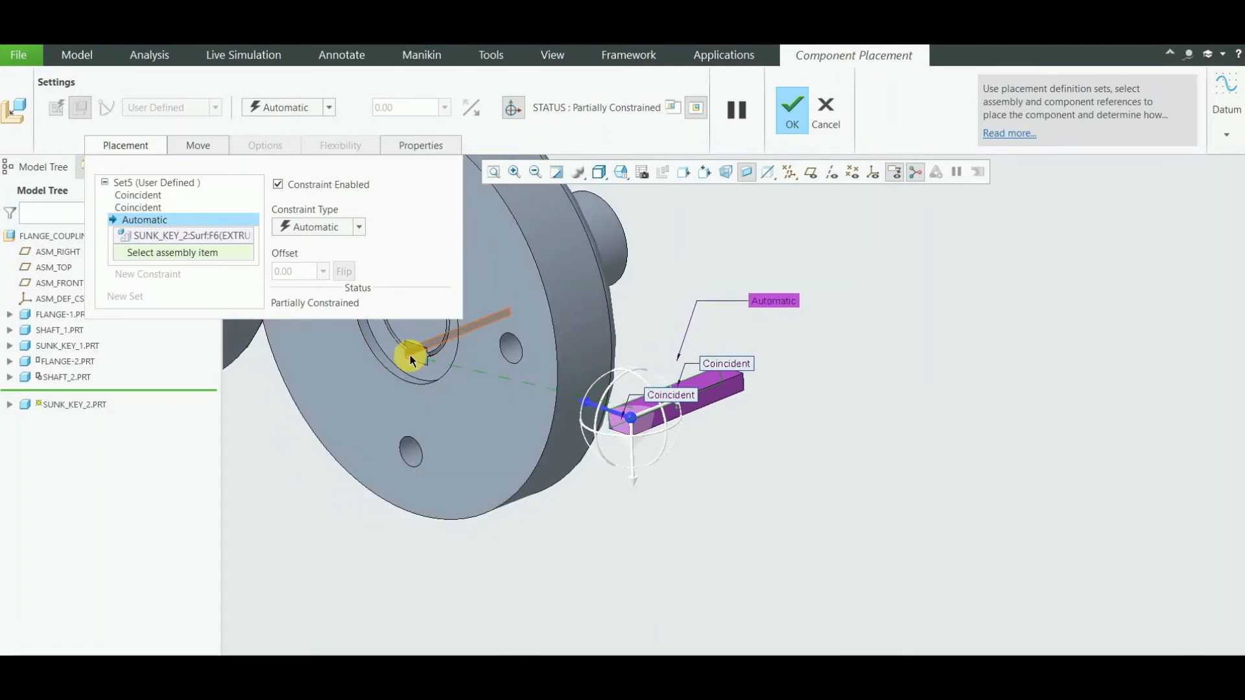
{"action": "left_click", "coordinate": [409, 356]}
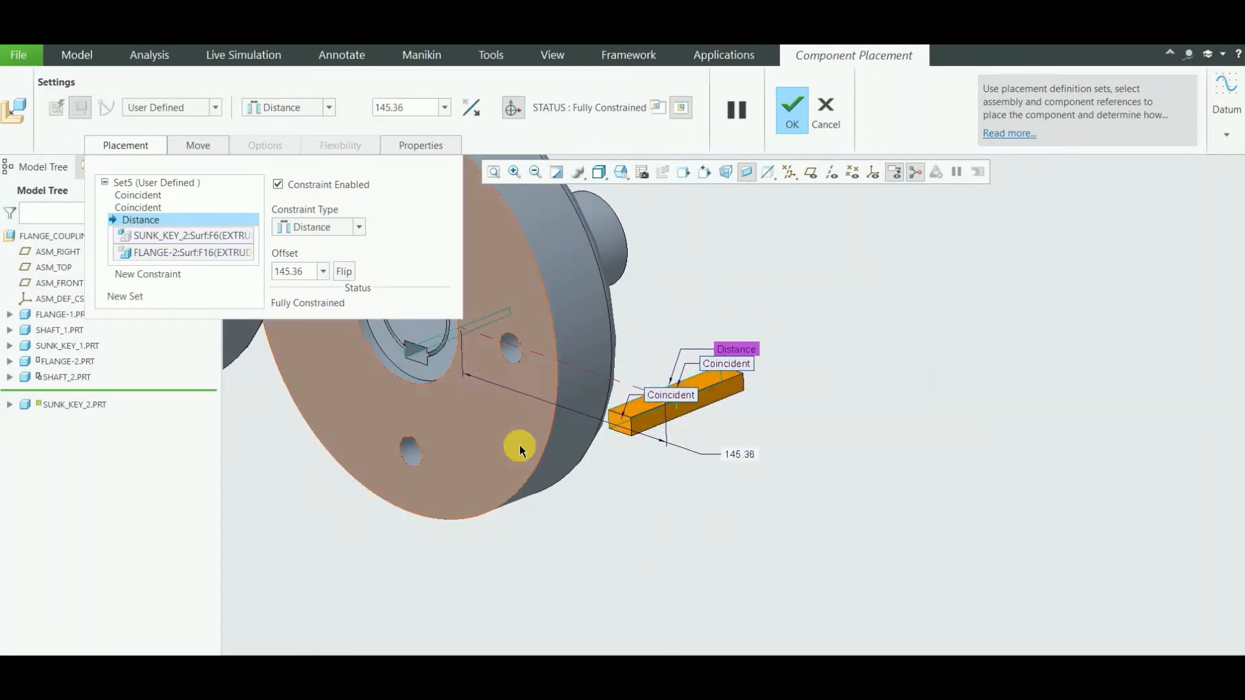
{"action": "left_click", "coordinate": [358, 226]}
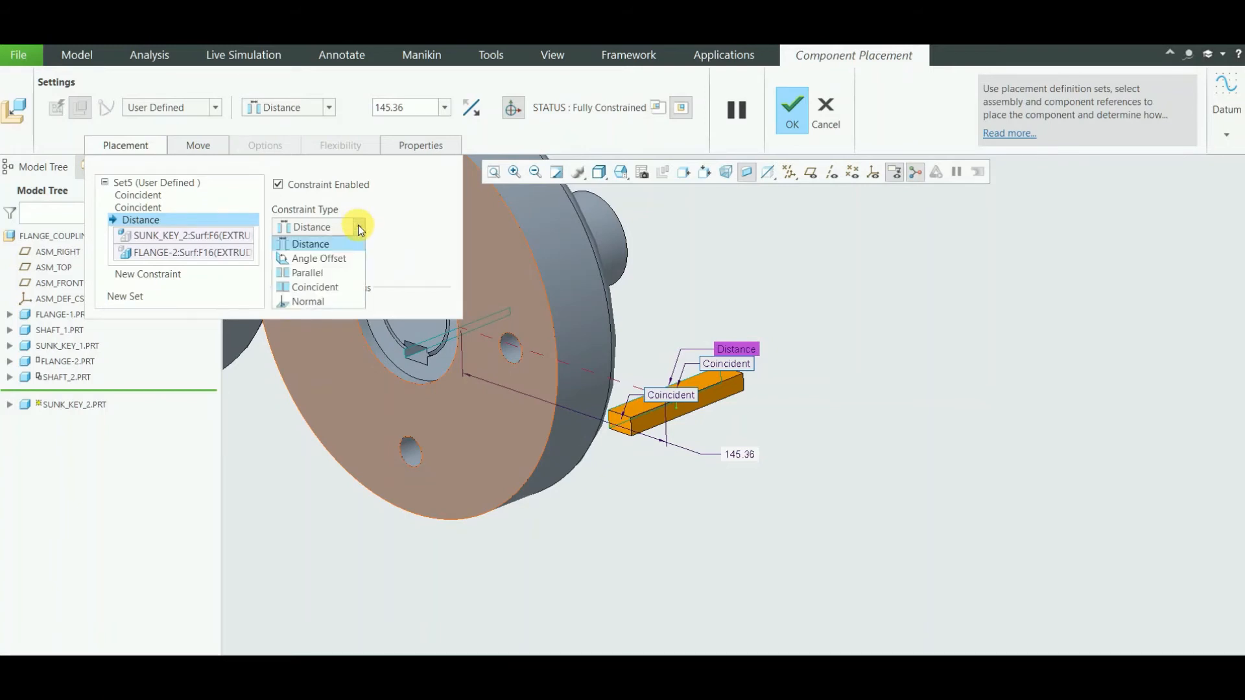
{"action": "left_click", "coordinate": [332, 286]}
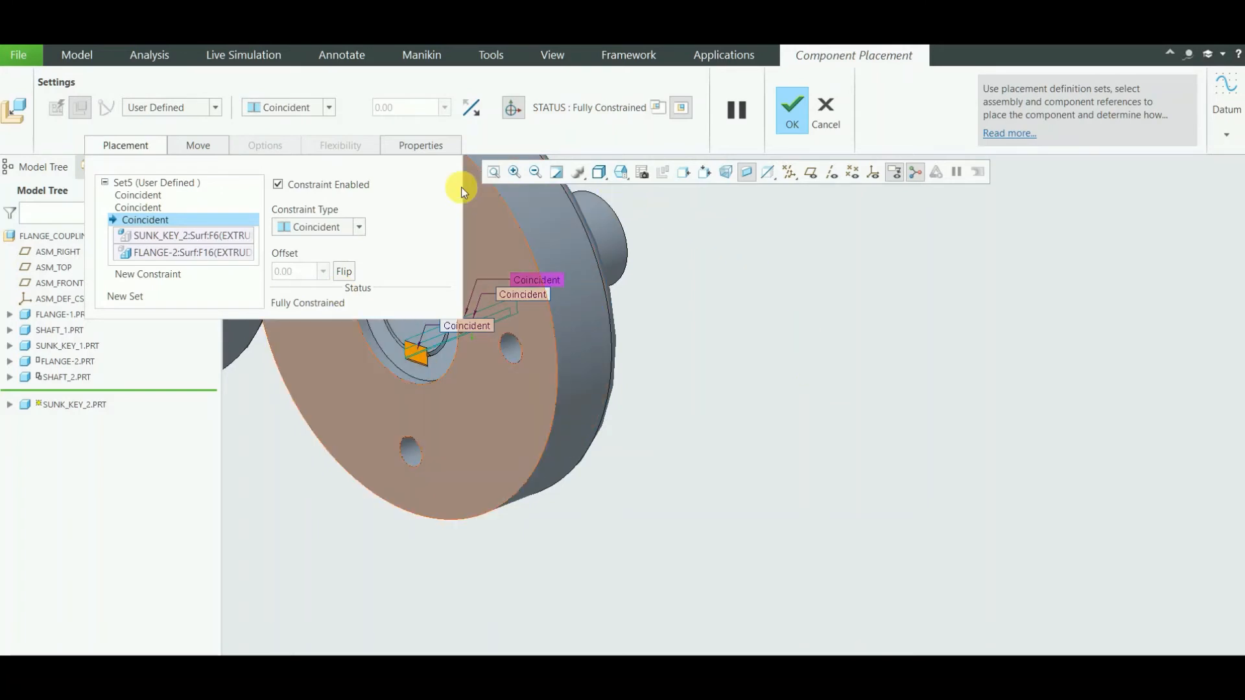
- Check the second sunk key's fit in the keyway of shaft_2 and flange-2, and accept its placement
{"action": "left_click", "coordinate": [494, 172]}
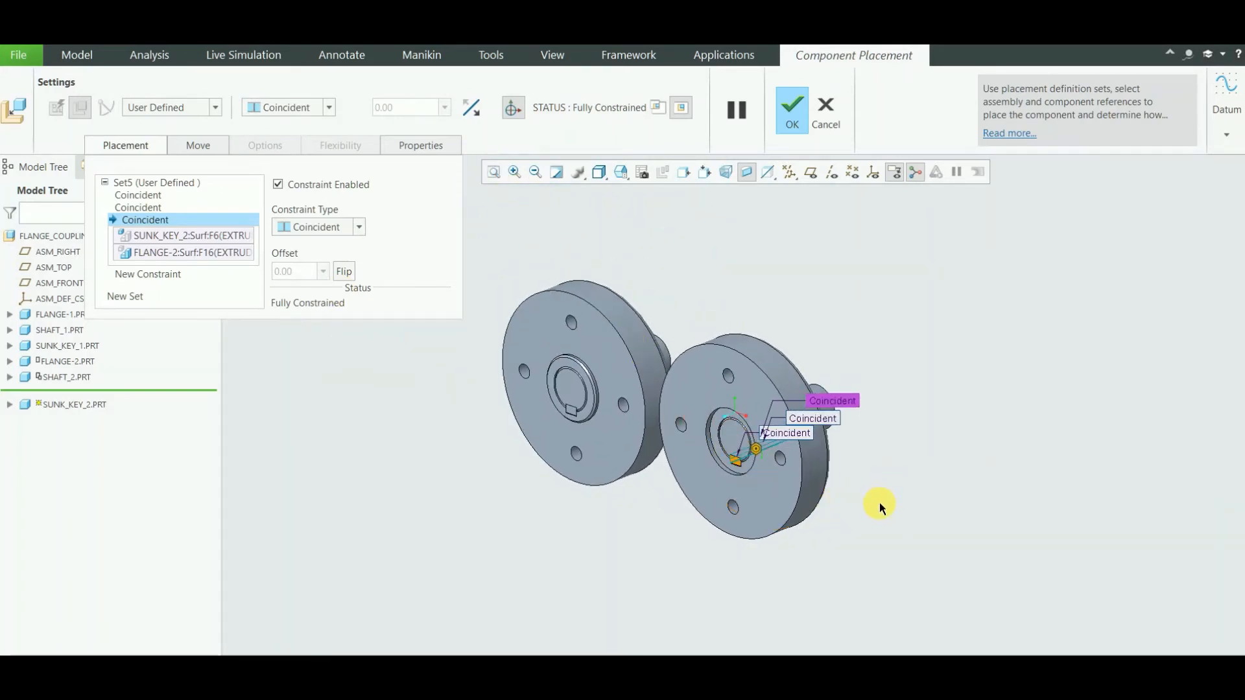
{"action": "middle_click_drag", "start_coordinate": [879, 503], "coordinate": [910, 493]}
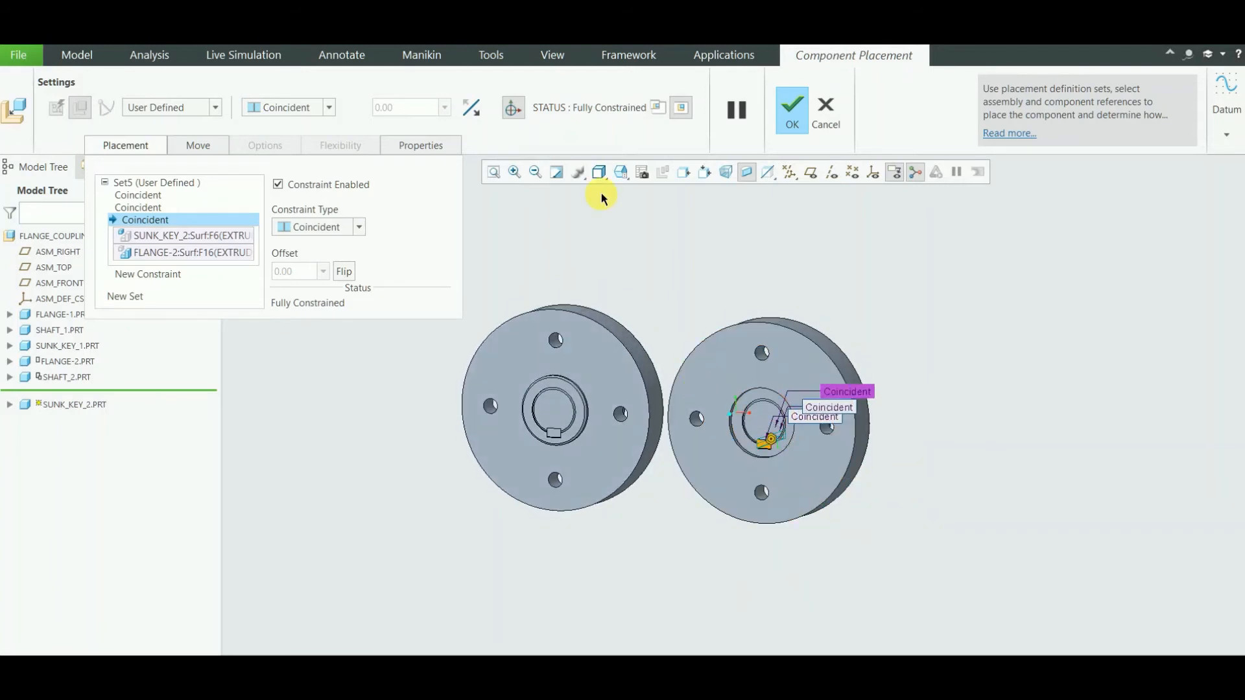
{"action": "left_click", "coordinate": [514, 171]}
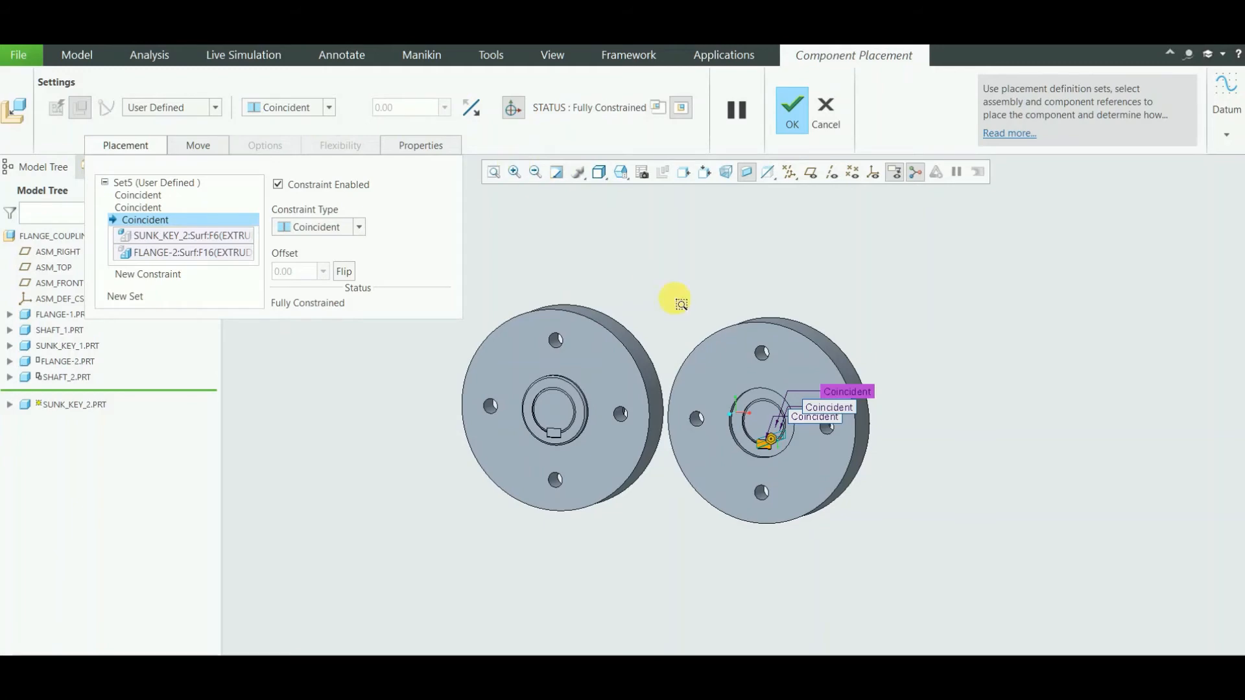
{"action": "left_click_drag", "start_coordinate": [684, 306], "coordinate": [812, 494]}
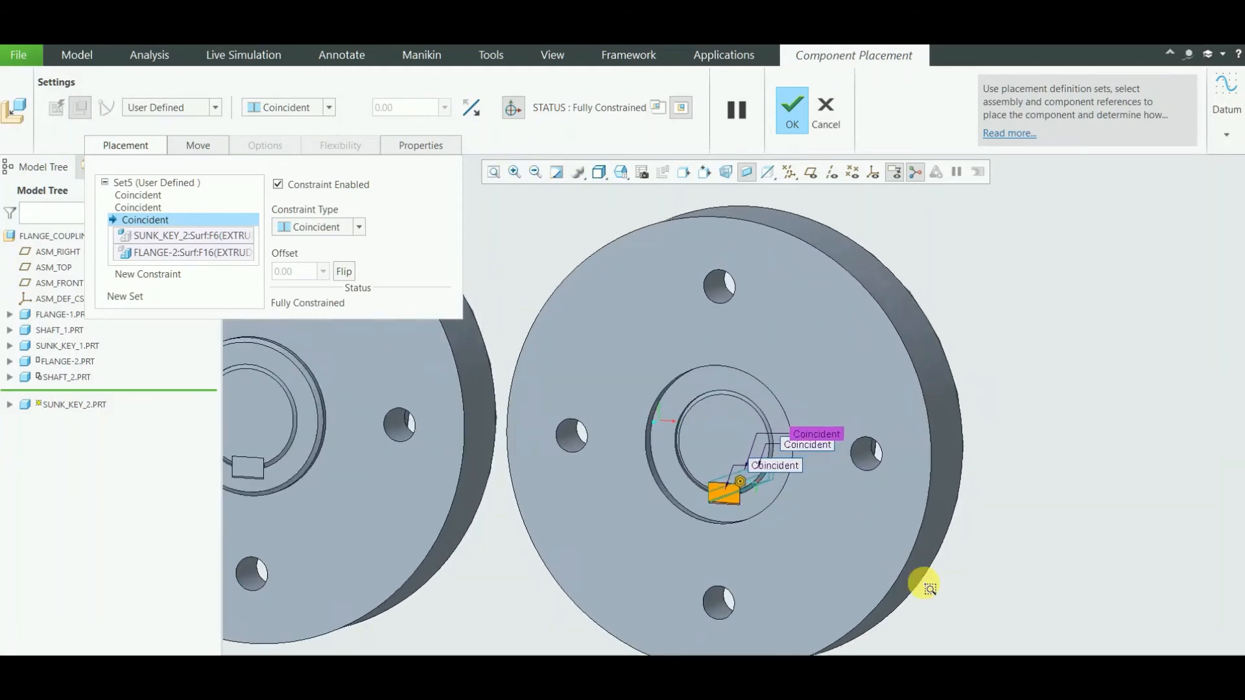
{"action": "middle_click_drag", "start_coordinate": [989, 584], "coordinate": [944, 598]}
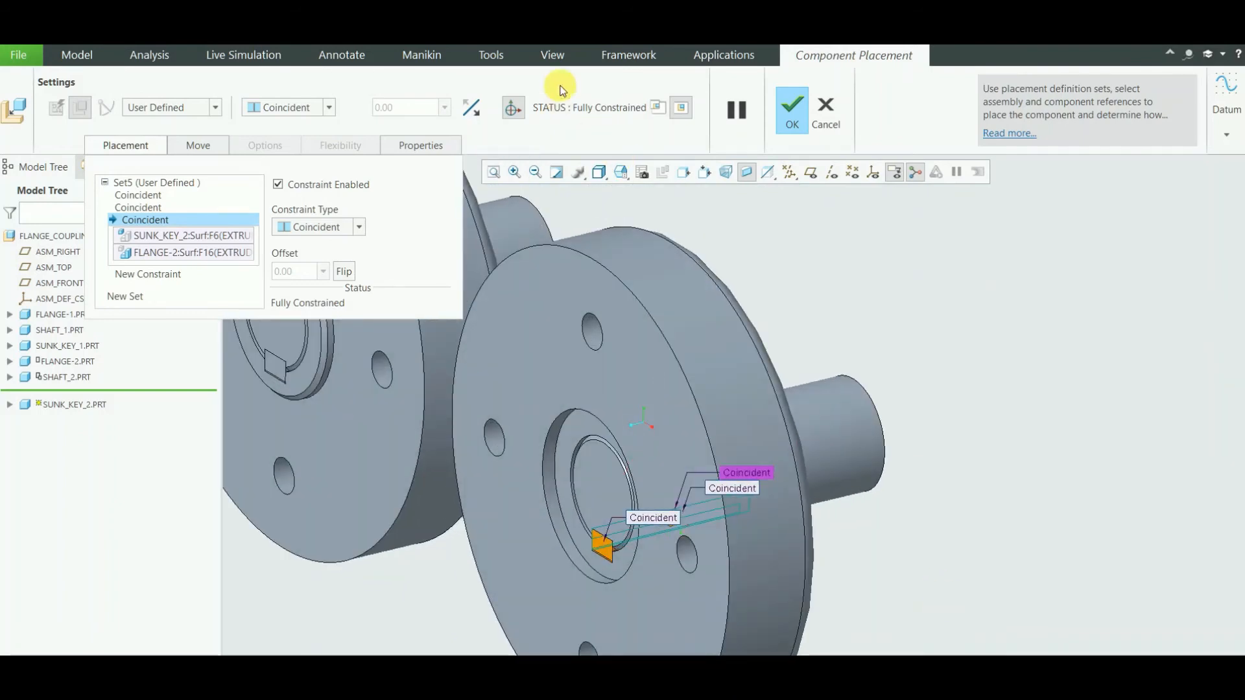
{"action": "left_click", "coordinate": [797, 119]}
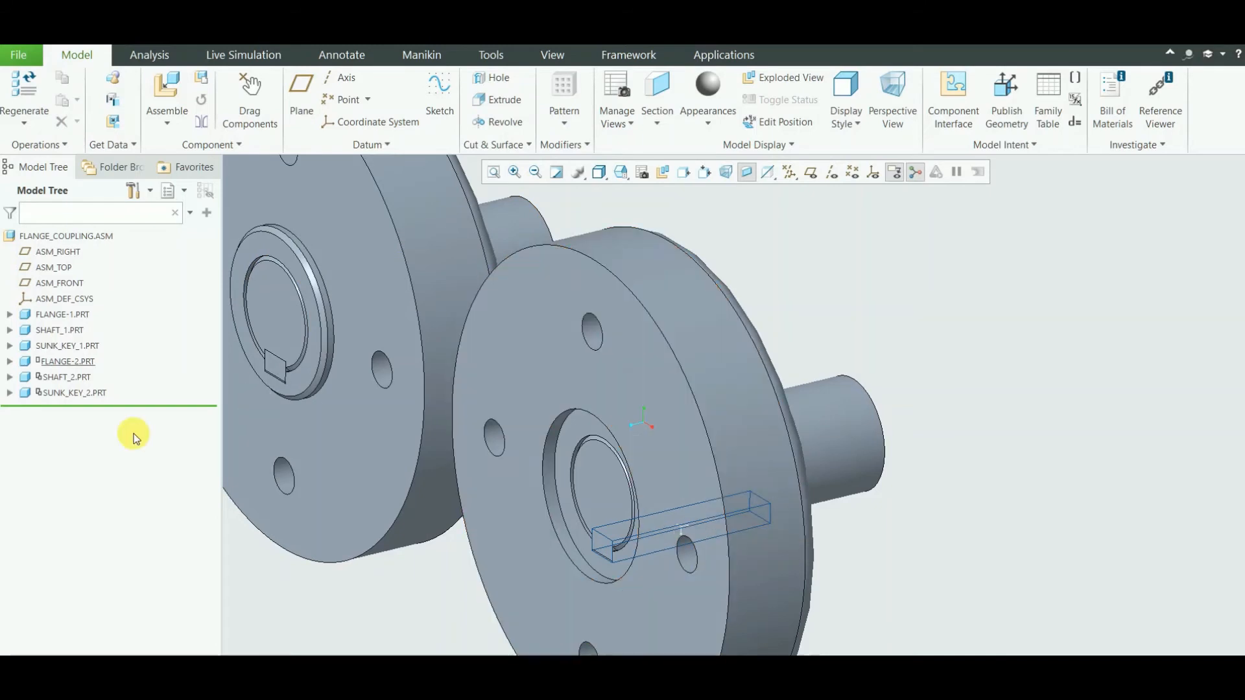
- Reopen the placement definition of FLANGE-2.PRT and show its constraint settings
{"action": "left_click", "coordinate": [65, 363]}
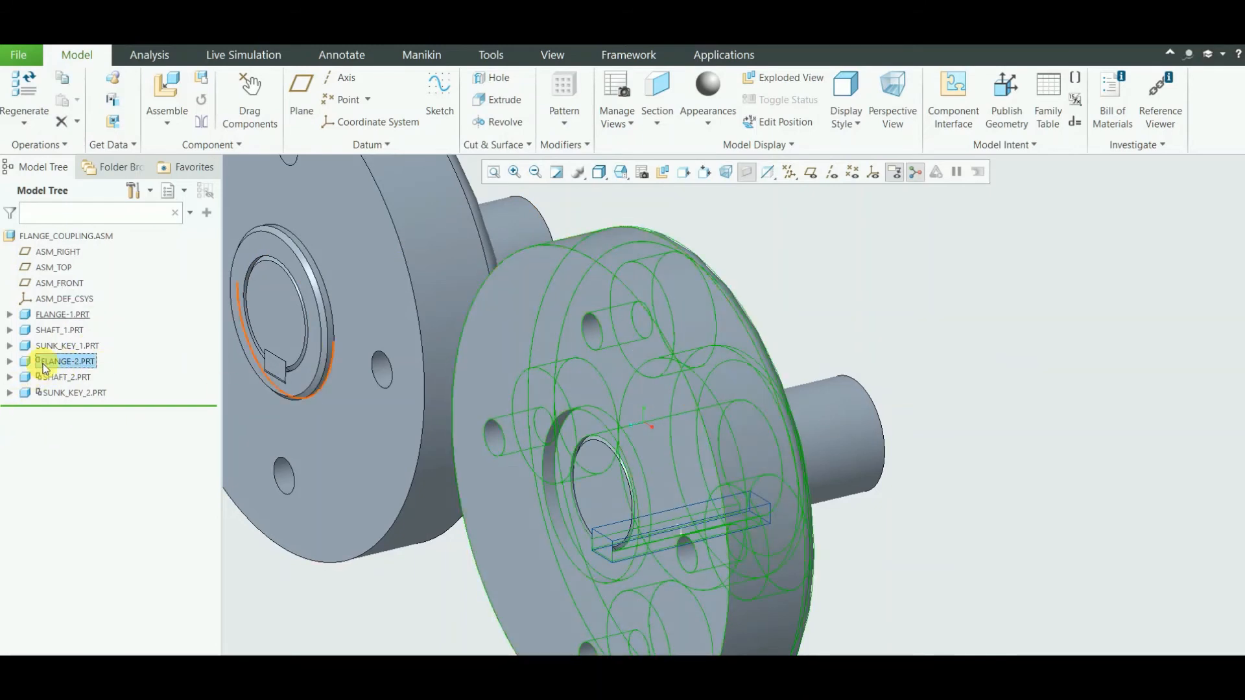
{"action": "right_click", "coordinate": [45, 366]}
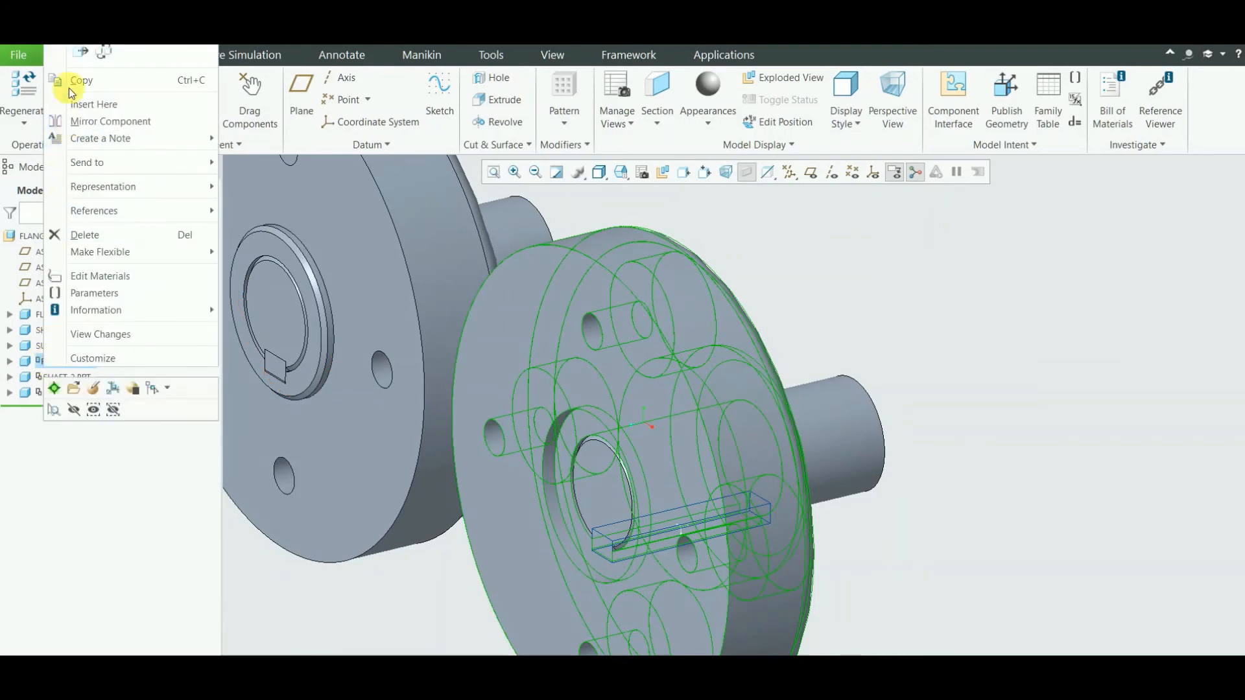
{"action": "left_click", "coordinate": [55, 571]}
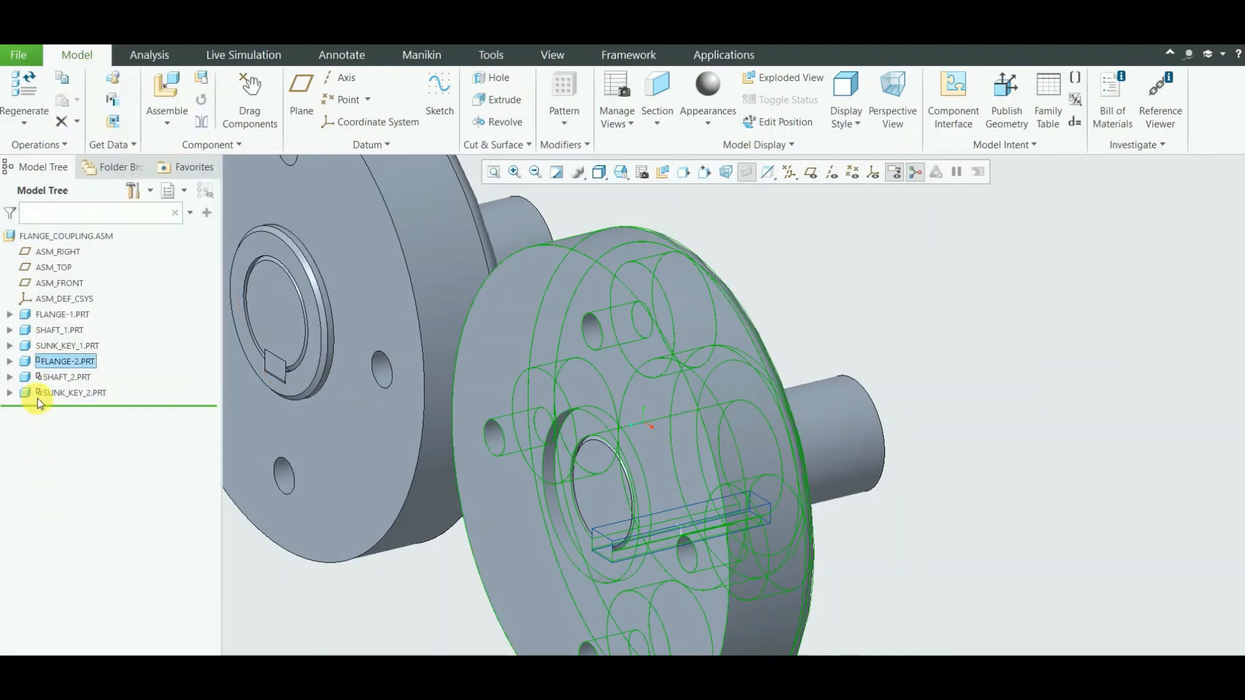
{"action": "left_click", "coordinate": [55, 362]}
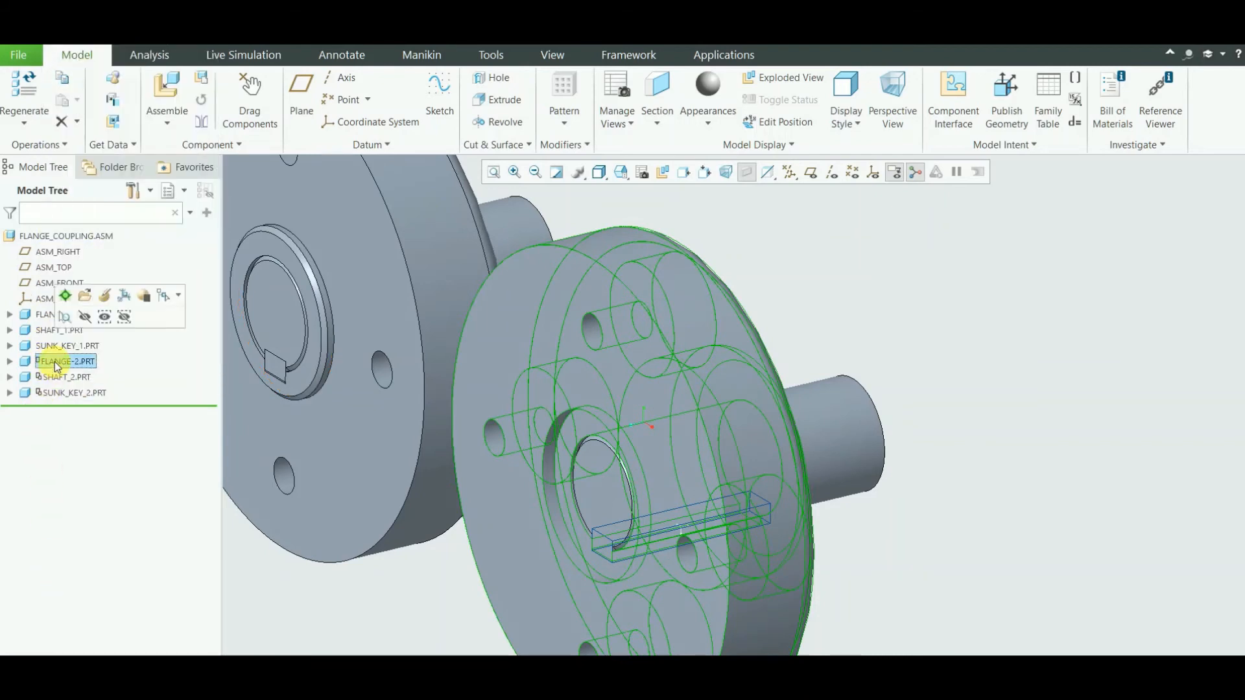
{"action": "left_click", "coordinate": [103, 302]}
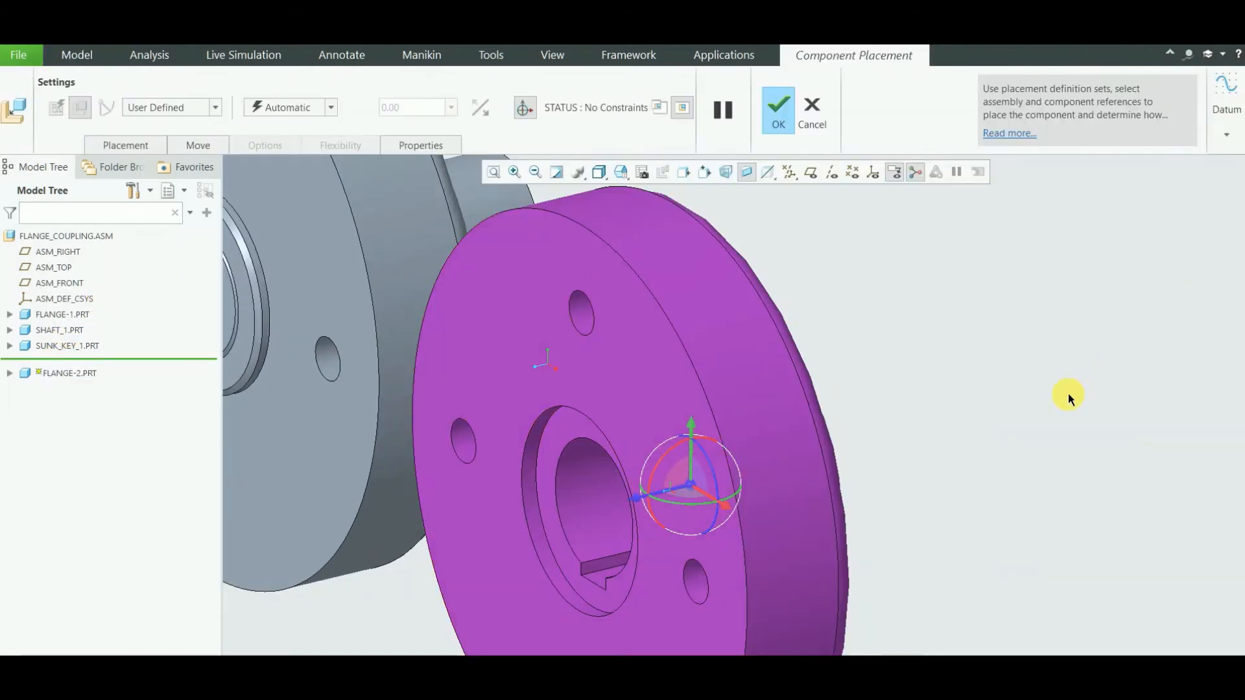
{"action": "left_click", "coordinate": [126, 145]}
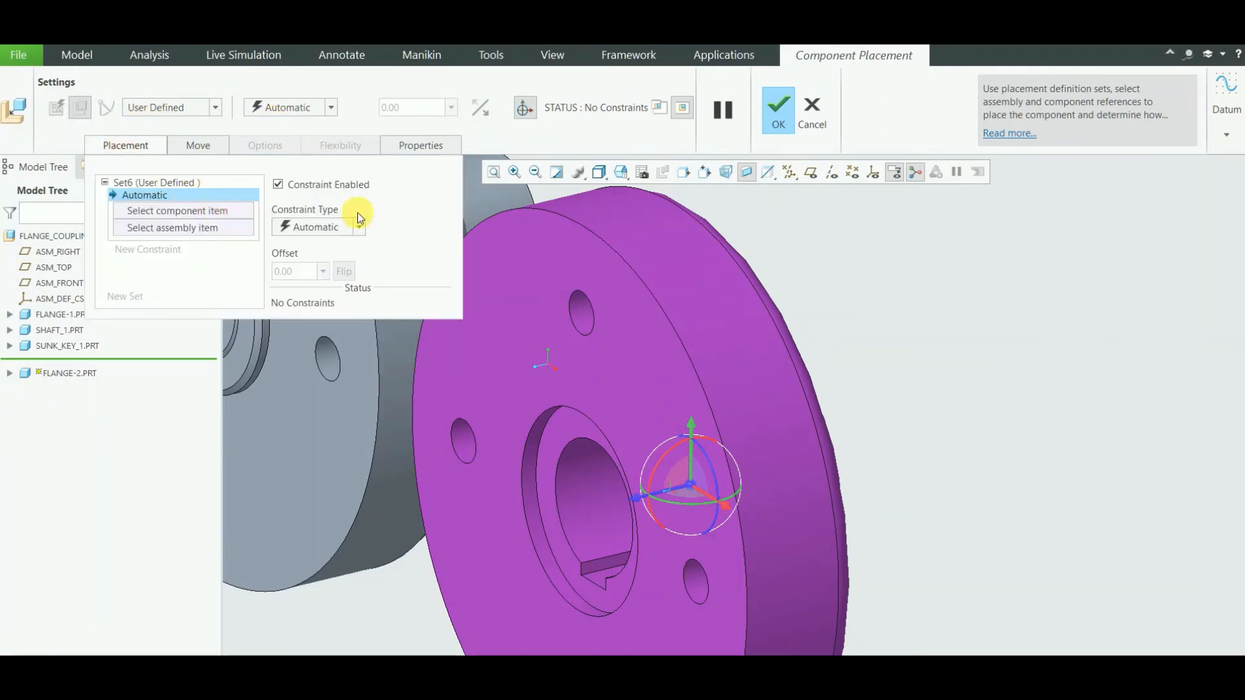
- Make the flat mating face of flange-2 Coincident with flange-1's mating face and flip the constraint direction
{"action": "left_click", "coordinate": [535, 172]}
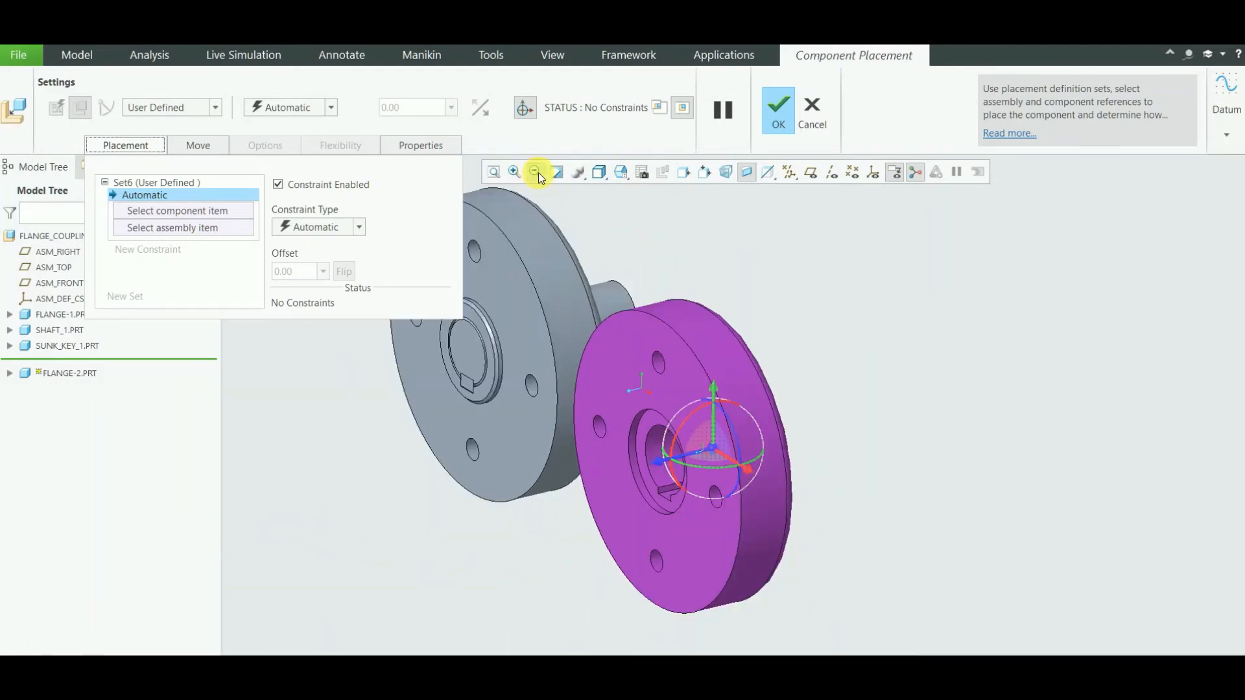
{"action": "left_click", "coordinate": [676, 360]}
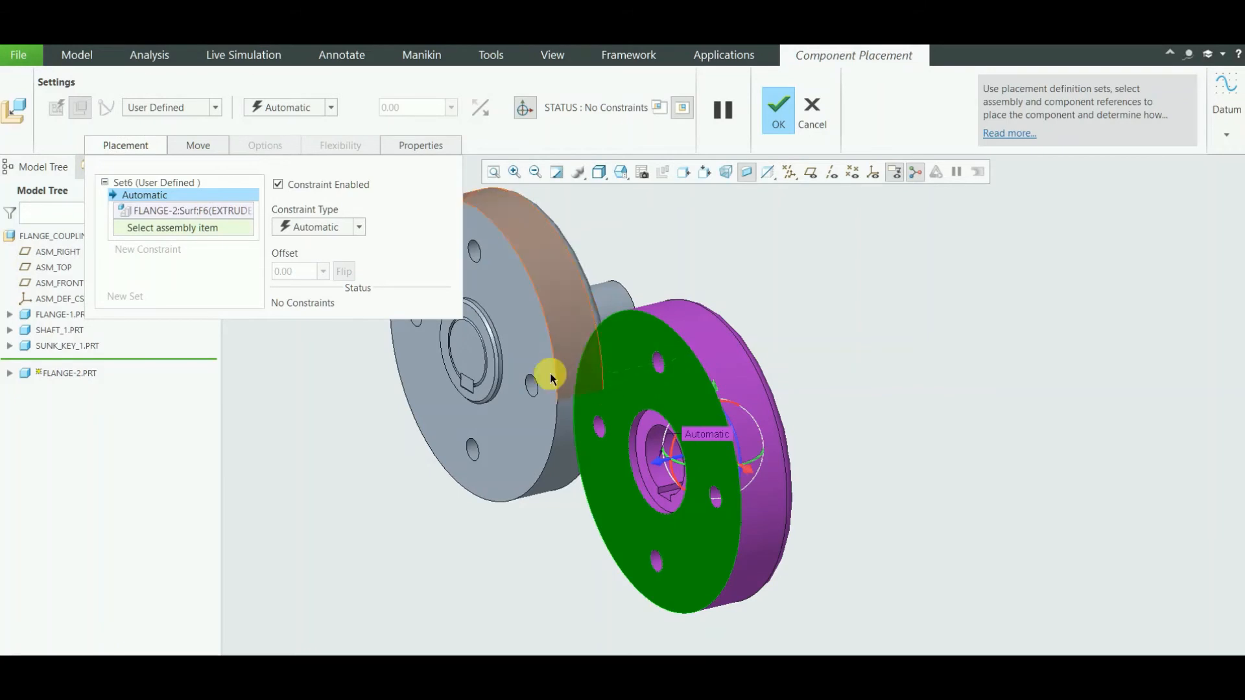
{"action": "left_click", "coordinate": [535, 341]}
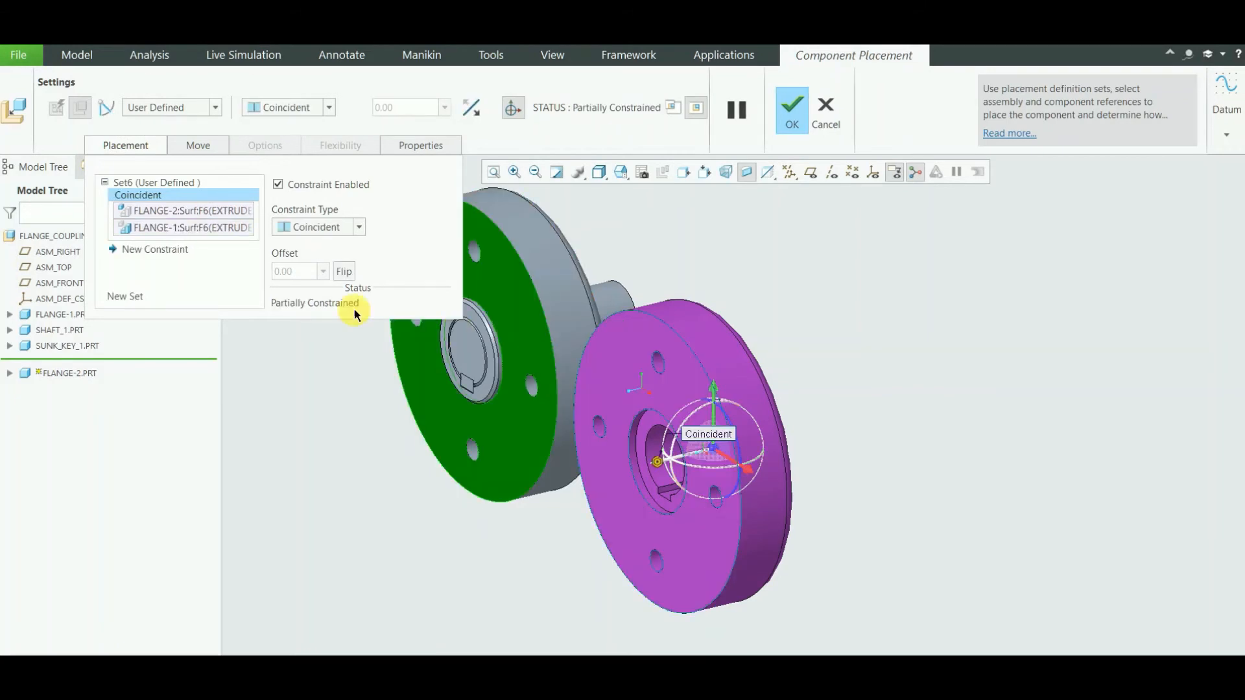
{"action": "left_click", "coordinate": [343, 273]}
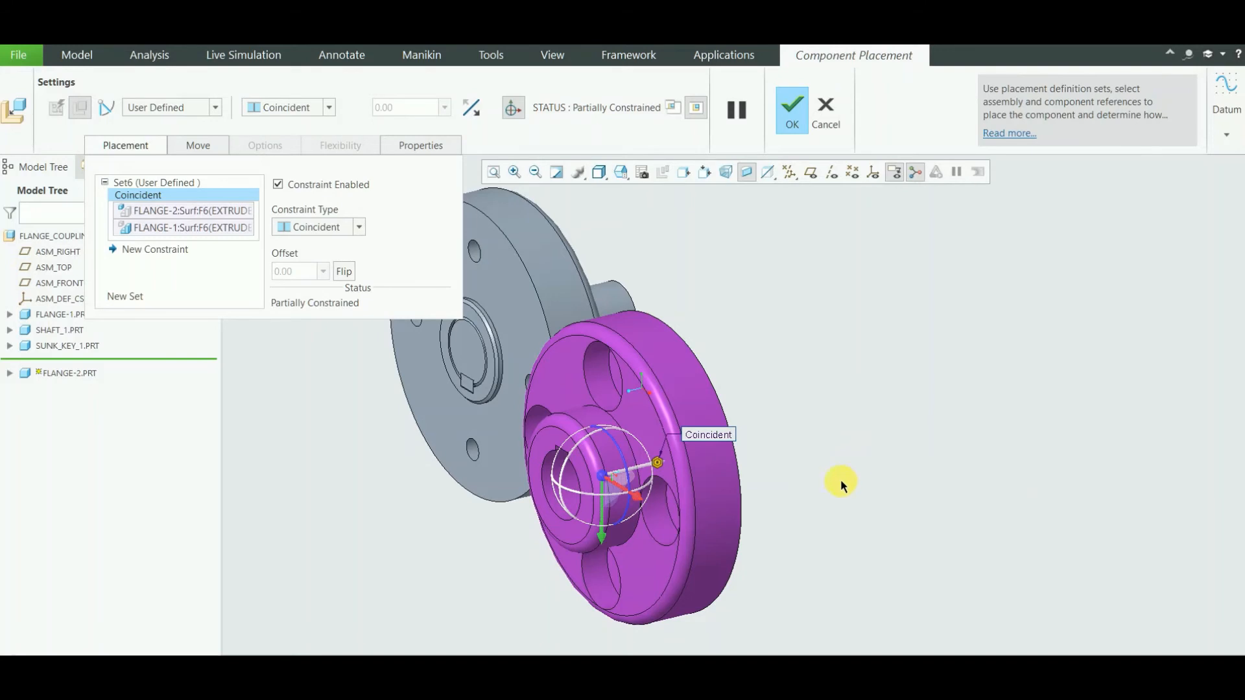
- Add a second constraint making a bolt hole of flange-2 Coincident with the corresponding bolt hole of flange-1
{"action": "middle_click_drag", "start_coordinate": [834, 500], "coordinate": [871, 510]}
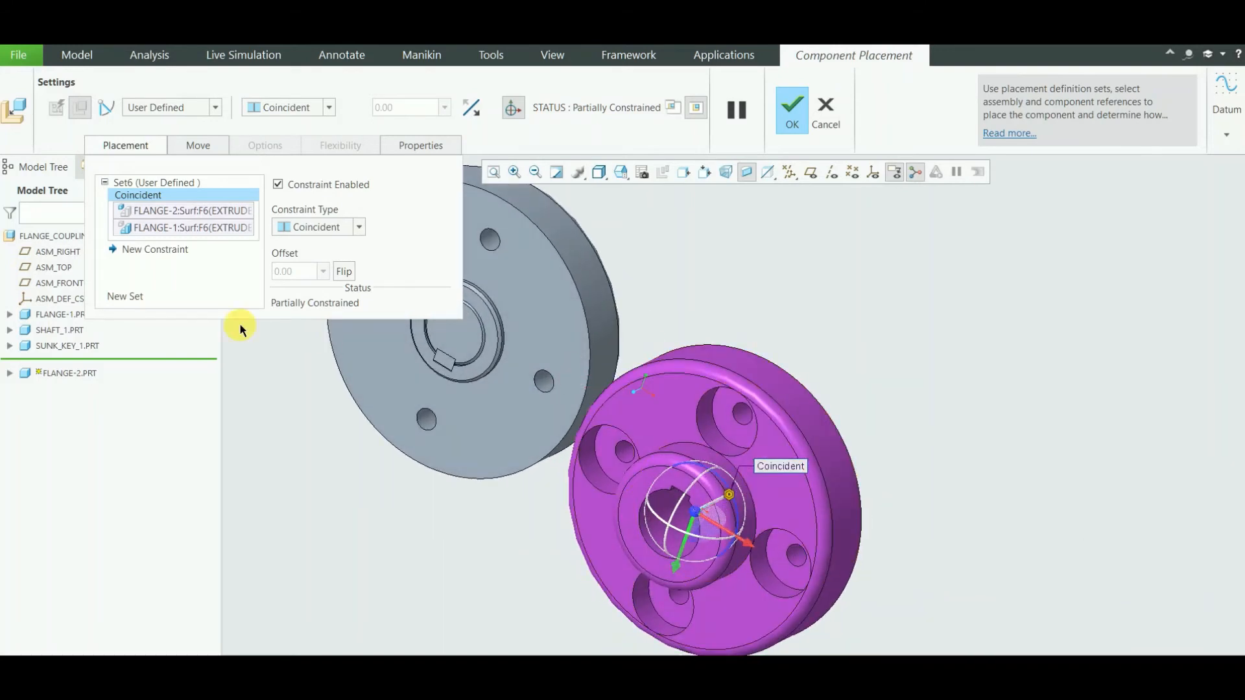
{"action": "left_click", "coordinate": [156, 251]}
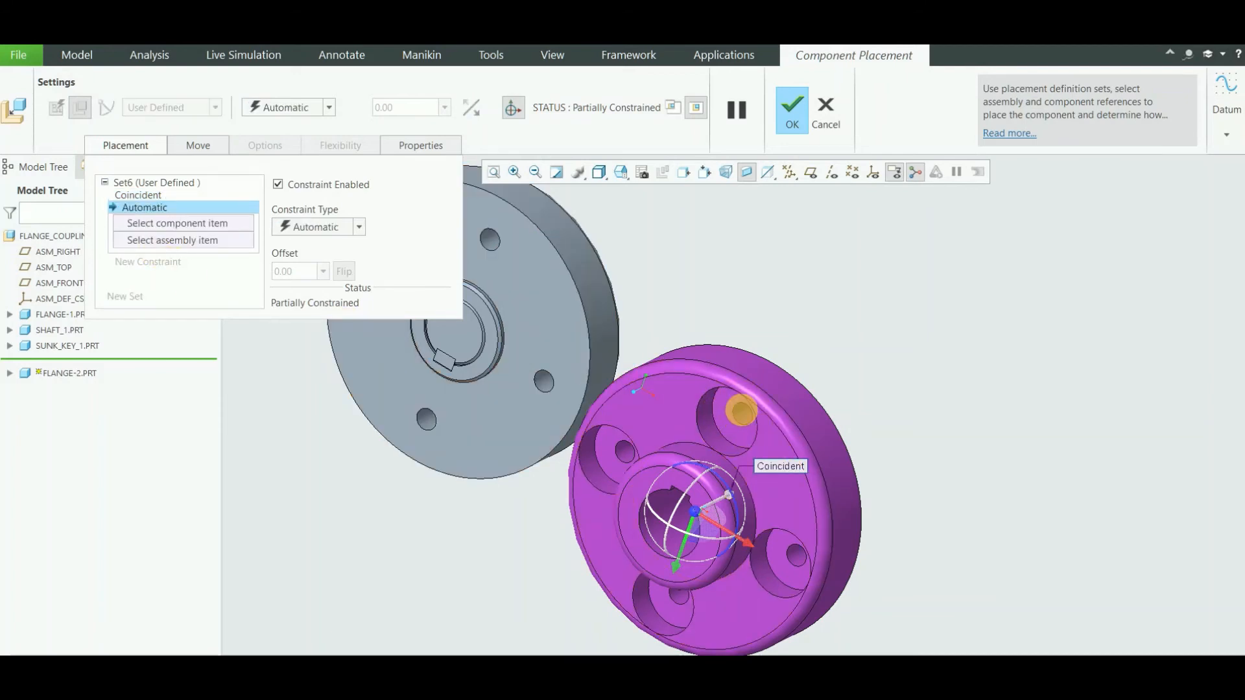
{"action": "left_click", "coordinate": [743, 412]}
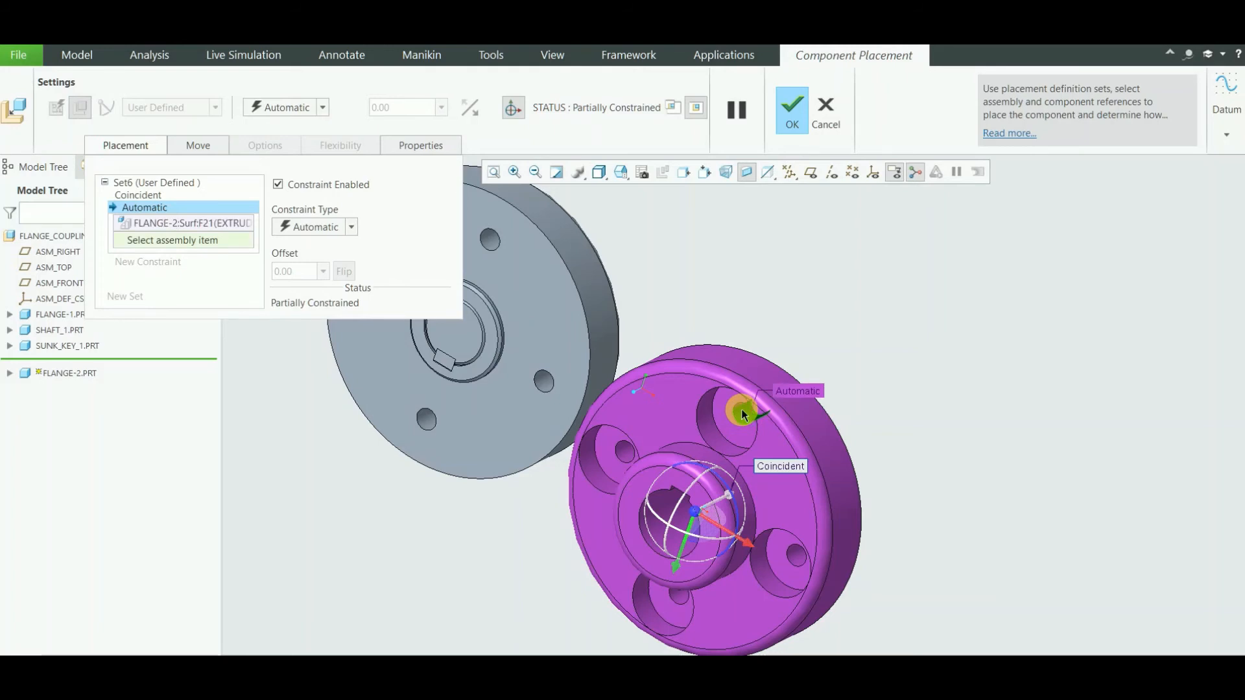
{"action": "left_click", "coordinate": [495, 237]}
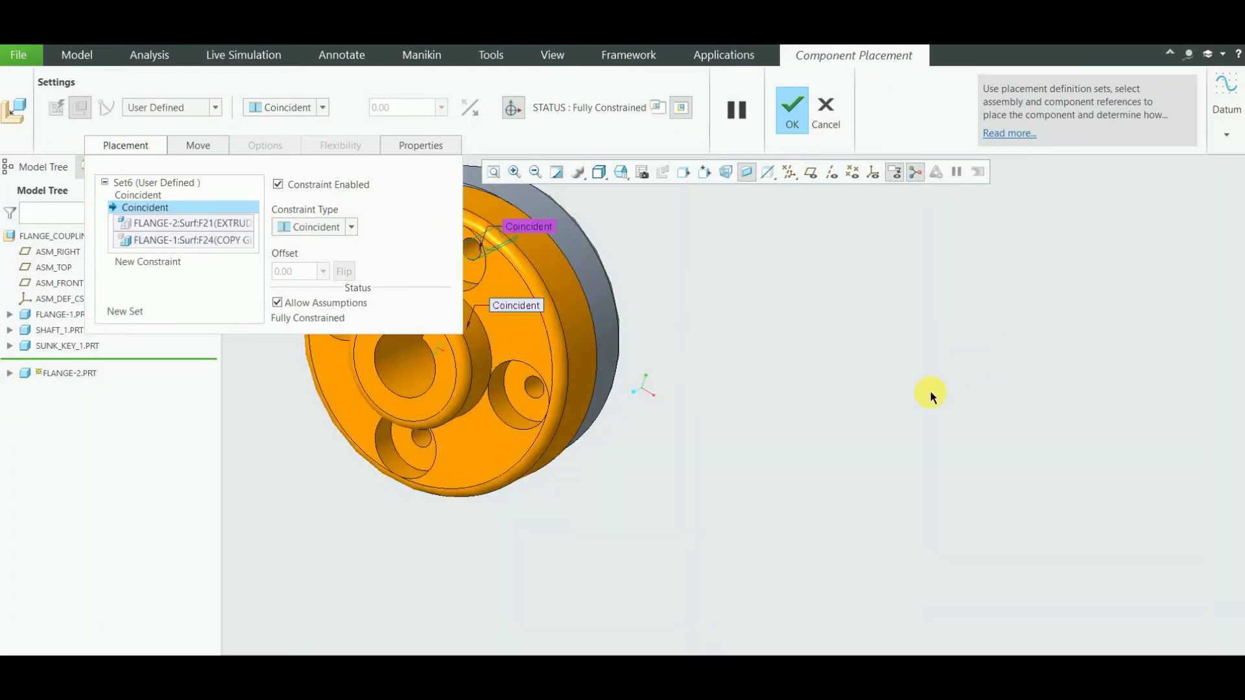
- Add a third, Oriented constraint between another matching pair of bolt holes in flange-1 and flange-2, and accept the placement
{"action": "middle_click_drag", "start_coordinate": [857, 410], "coordinate": [721, 404]}
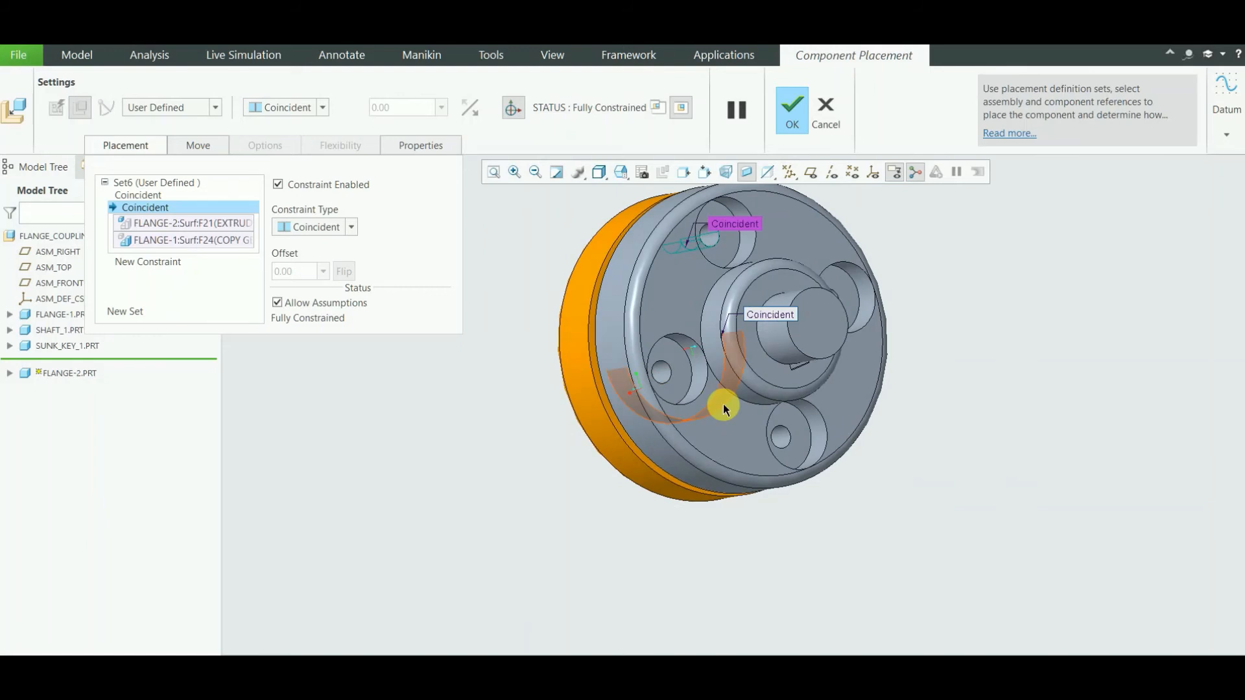
{"action": "left_click", "coordinate": [162, 263]}
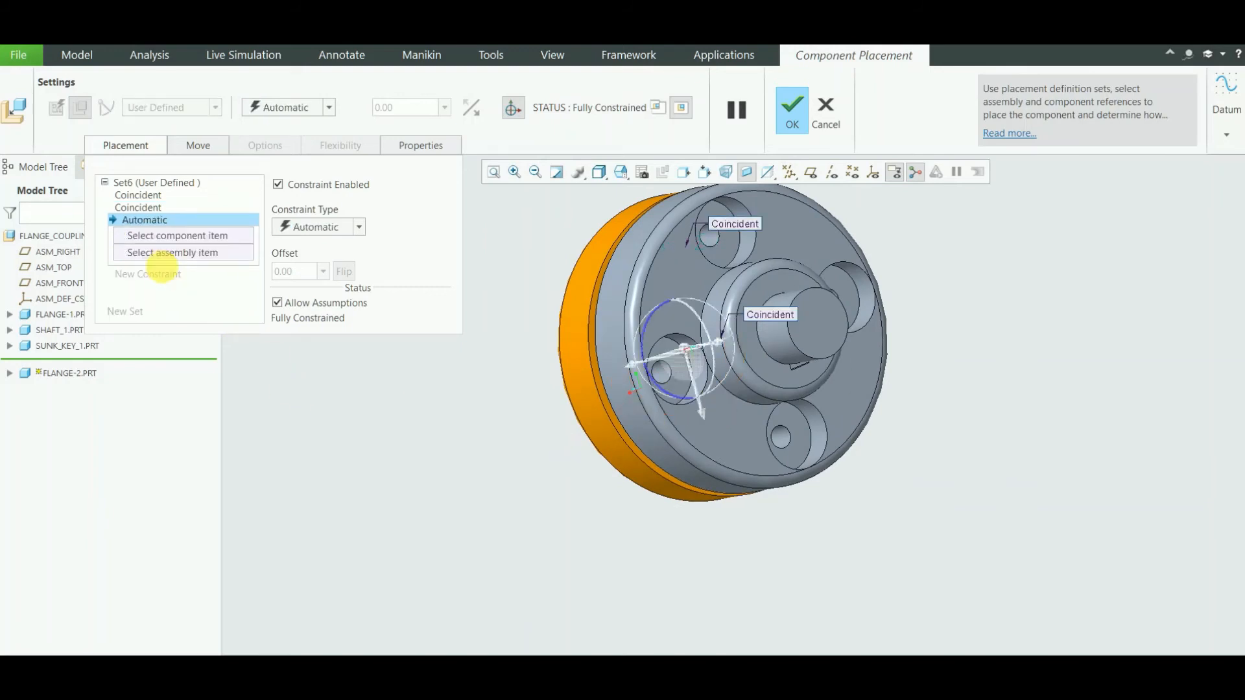
{"action": "left_click", "coordinate": [784, 435]}
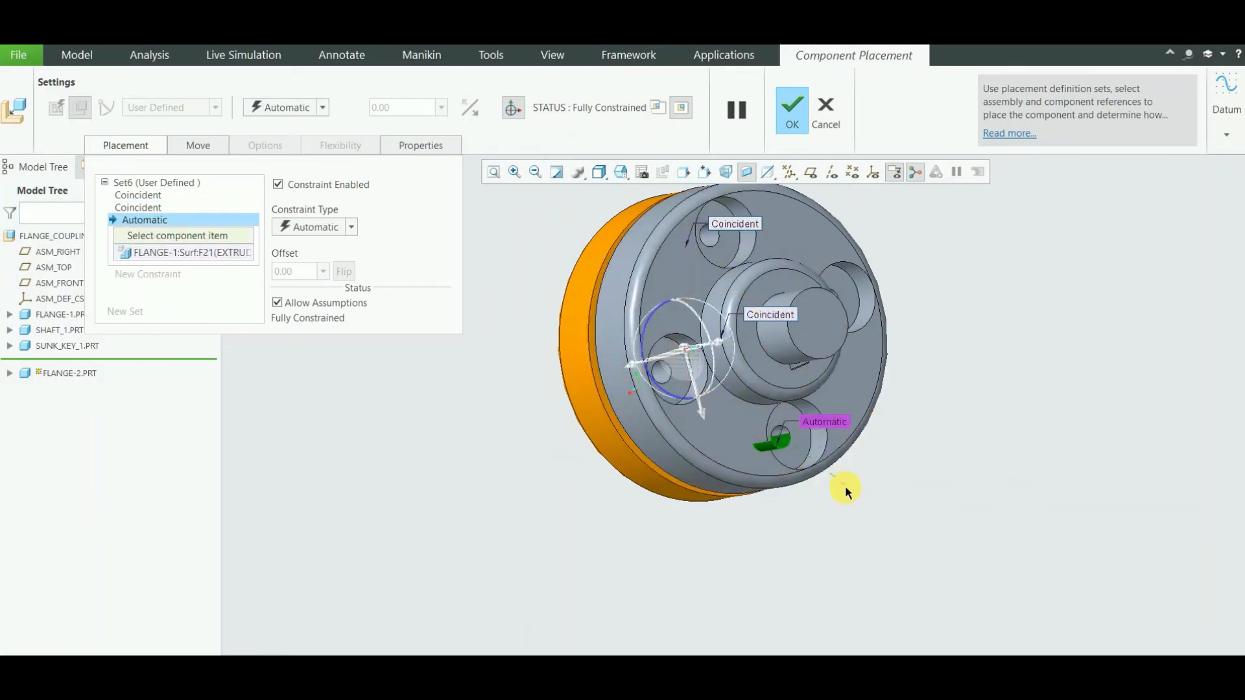
{"action": "middle_click_drag", "start_coordinate": [780, 538], "coordinate": [904, 542]}
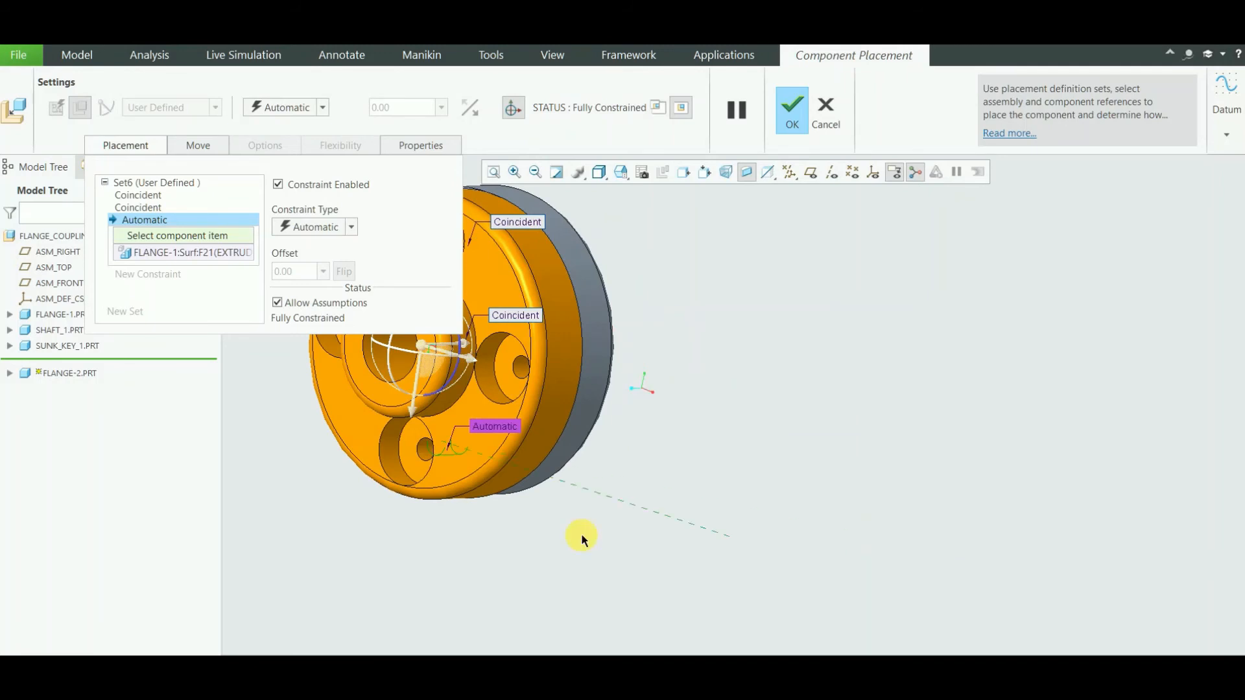
{"action": "left_click", "coordinate": [426, 448]}
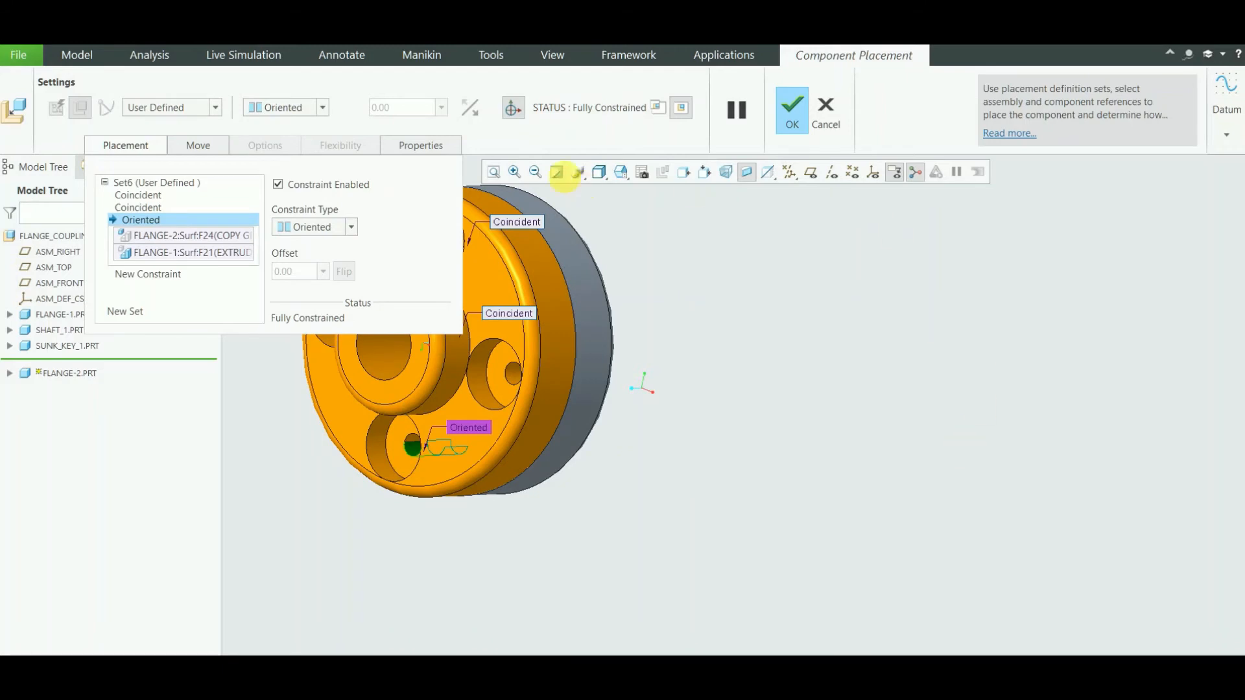
{"action": "left_click", "coordinate": [493, 172]}
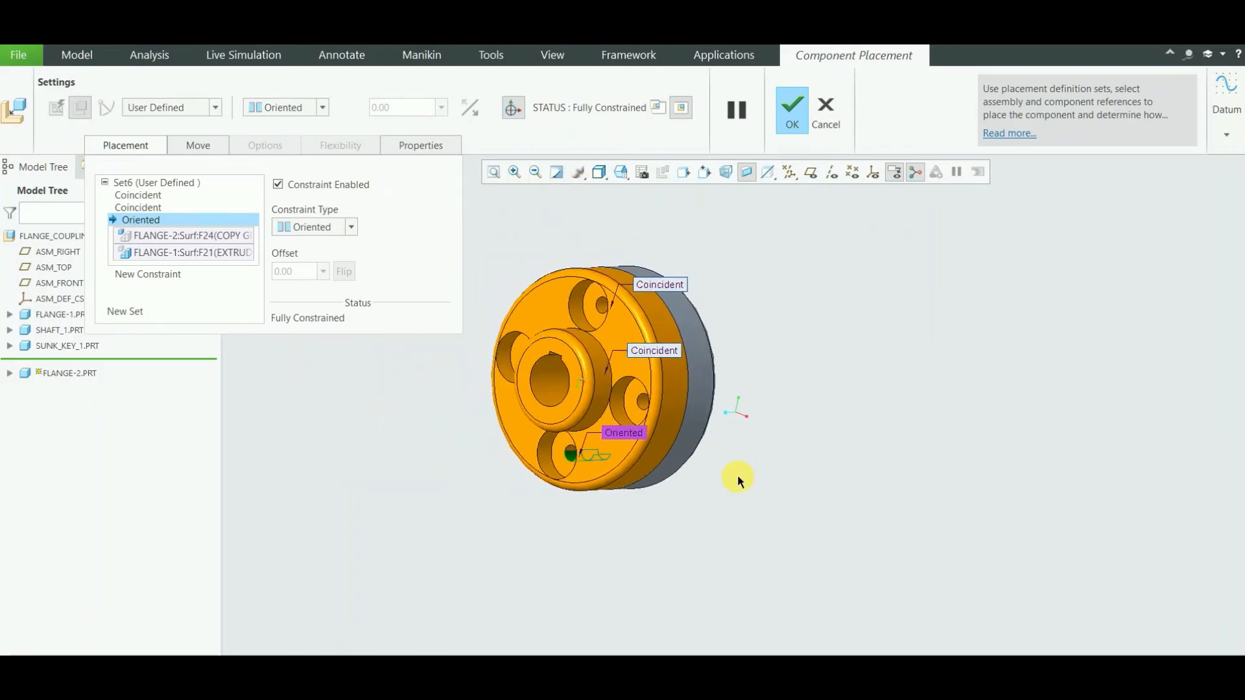
{"action": "mouse_move", "coordinate": [735, 455]}
{"action": "middle_mouse_down"}
{"action": "mouse_move", "coordinate": [622, 451]}
{"action": "mouse_move", "coordinate": [716, 461]}
{"action": "mouse_move", "coordinate": [728, 458]}
{"action": "mouse_move", "coordinate": [725, 441]}
{"action": "middle_mouse_up"}
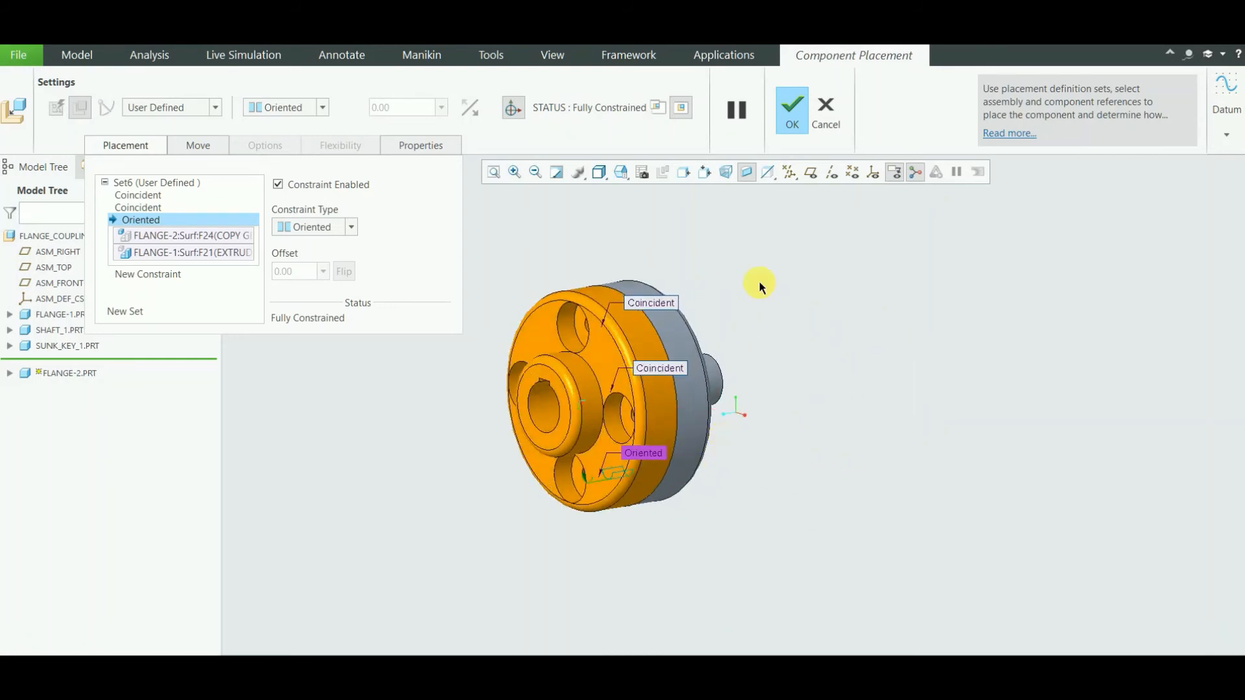
{"action": "left_click", "coordinate": [801, 105]}
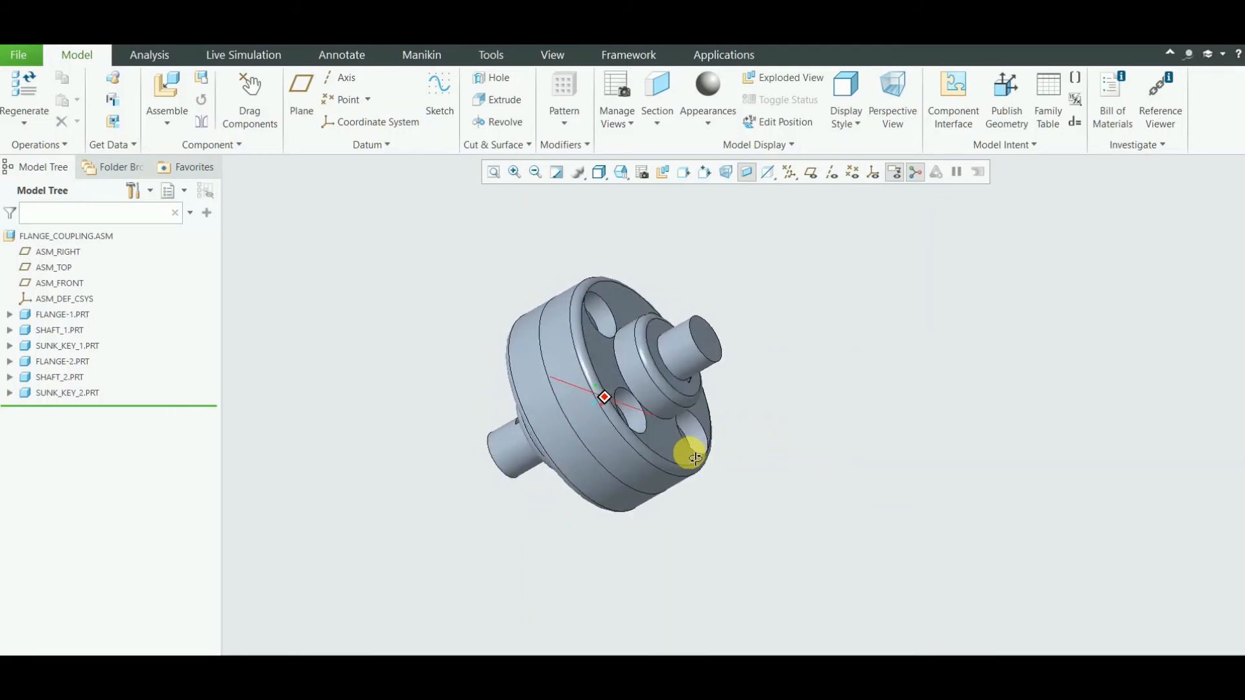
- Insert m16-bolt.prt from the CAMD Lab folder into the assembly as a new component
{"action": "middle_click_drag", "start_coordinate": [695, 459], "coordinate": [750, 506]}
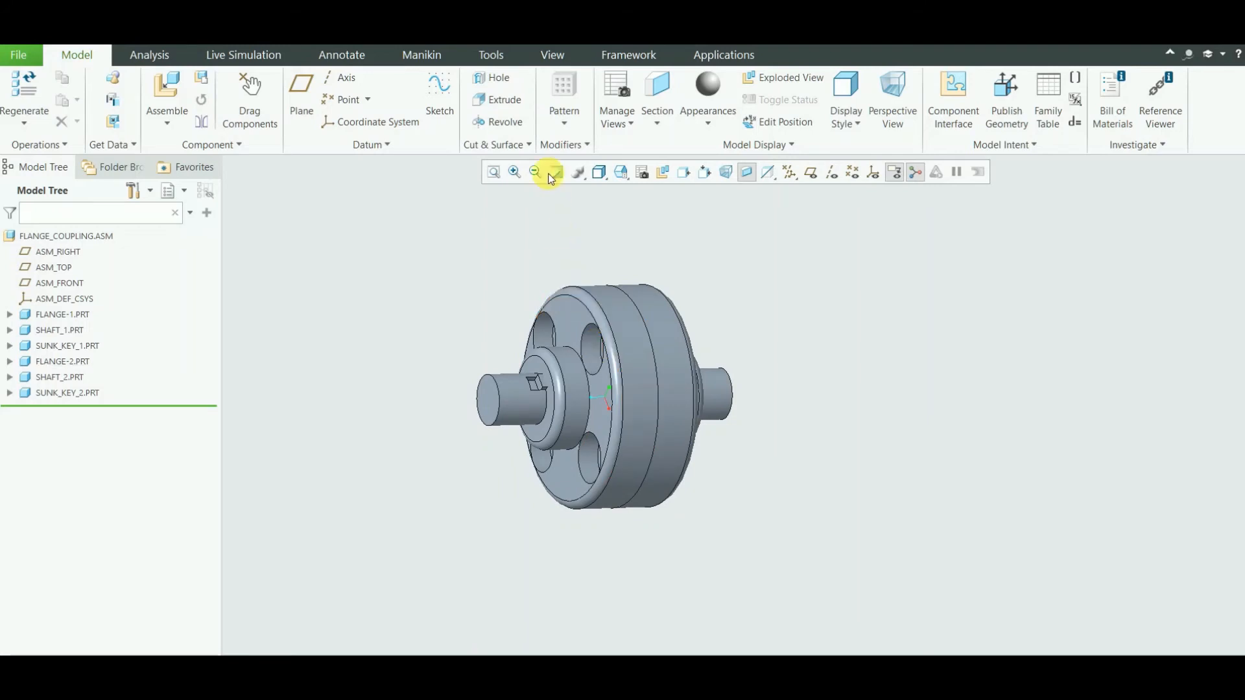
{"action": "left_click", "coordinate": [492, 173]}
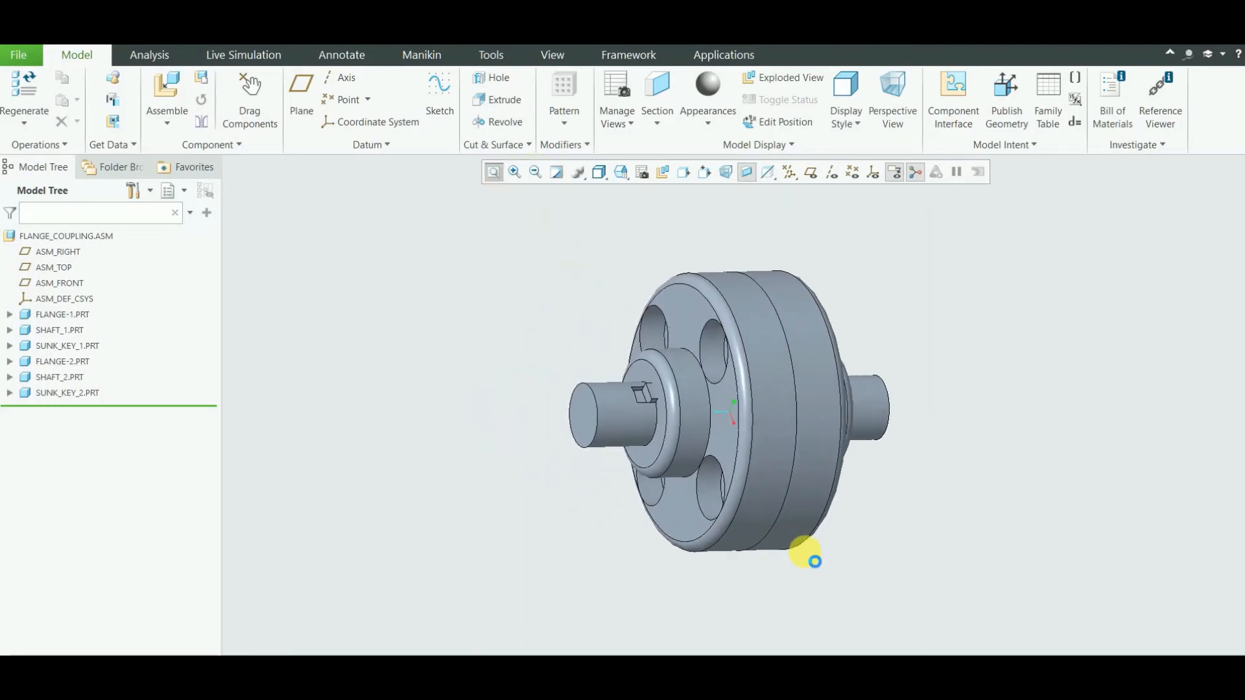
{"action": "middle_click_drag", "start_coordinate": [832, 557], "coordinate": [845, 563]}
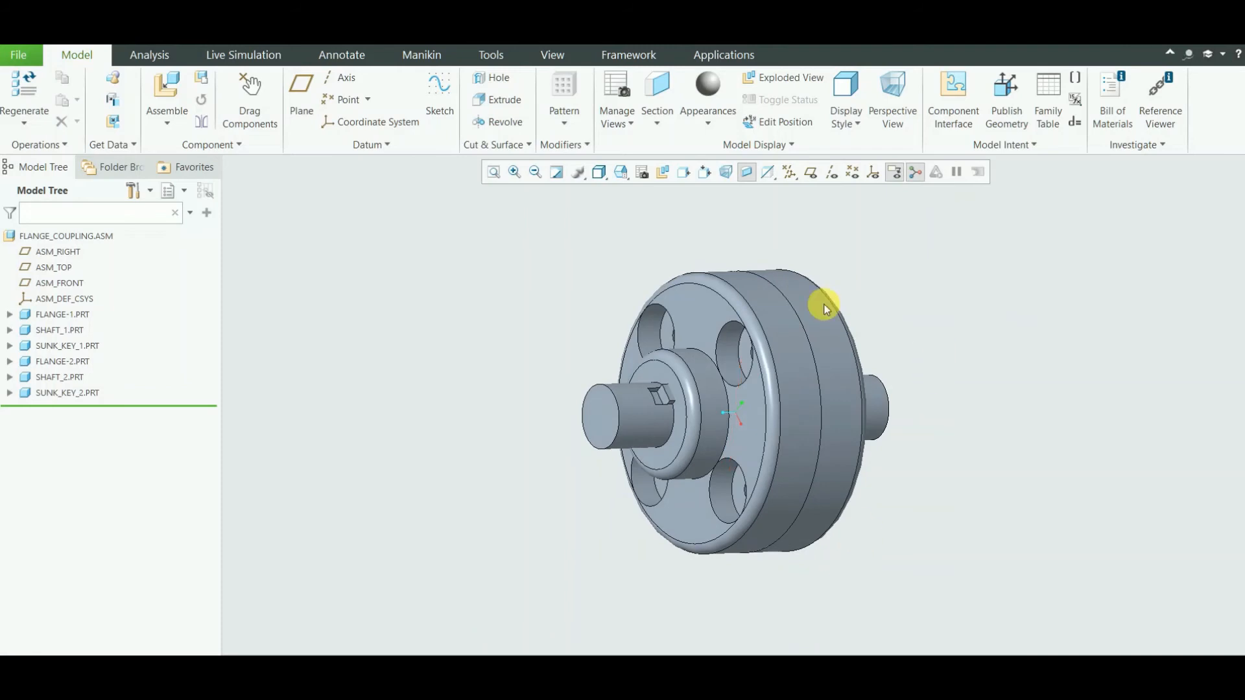
{"action": "left_click", "coordinate": [160, 90]}
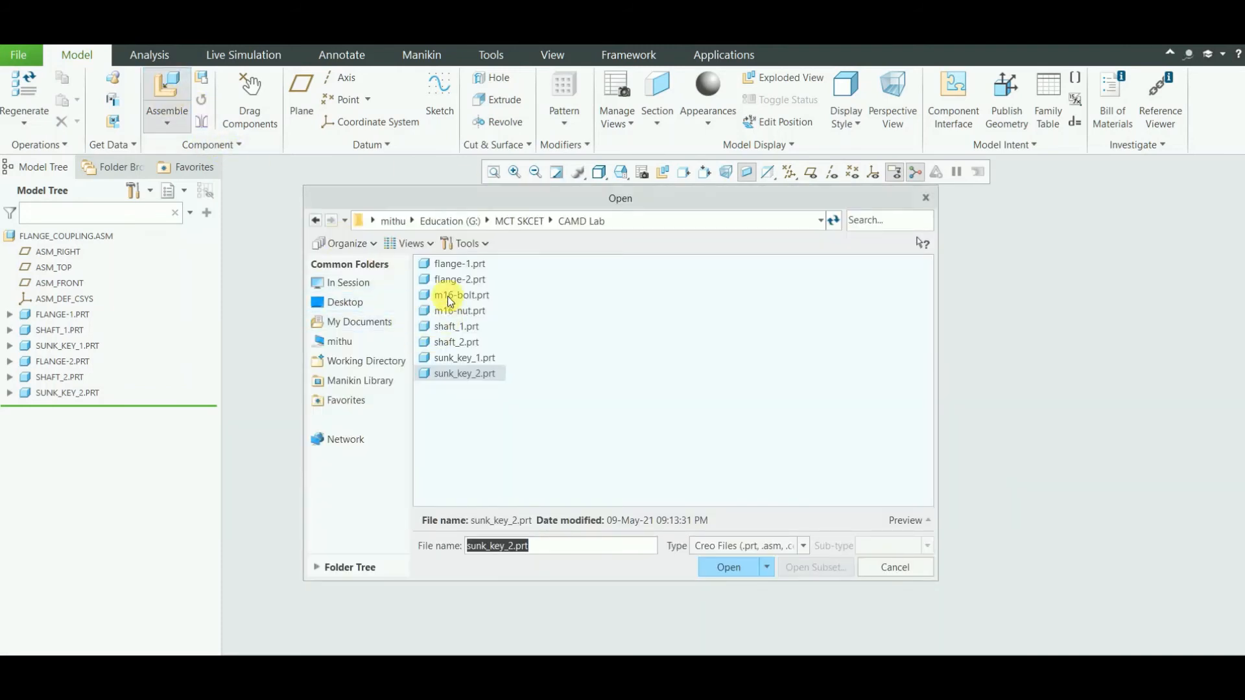
{"action": "left_click", "coordinate": [448, 297]}
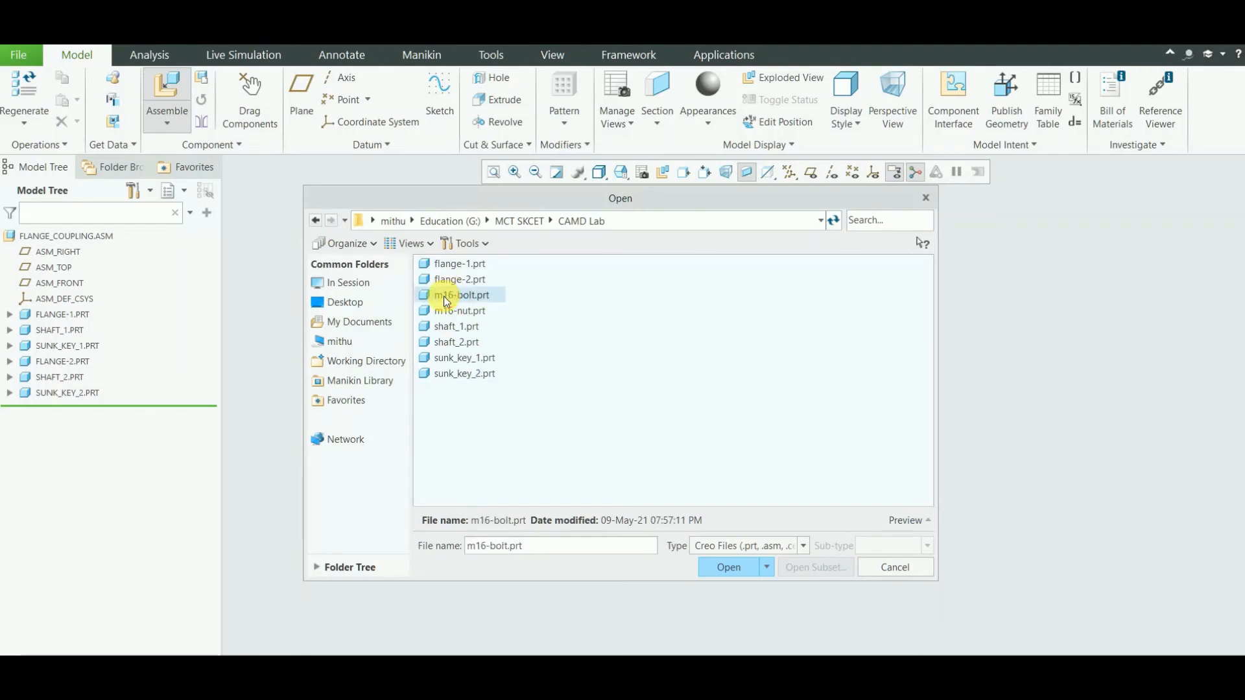
{"action": "double_click", "coordinate": [447, 300]}
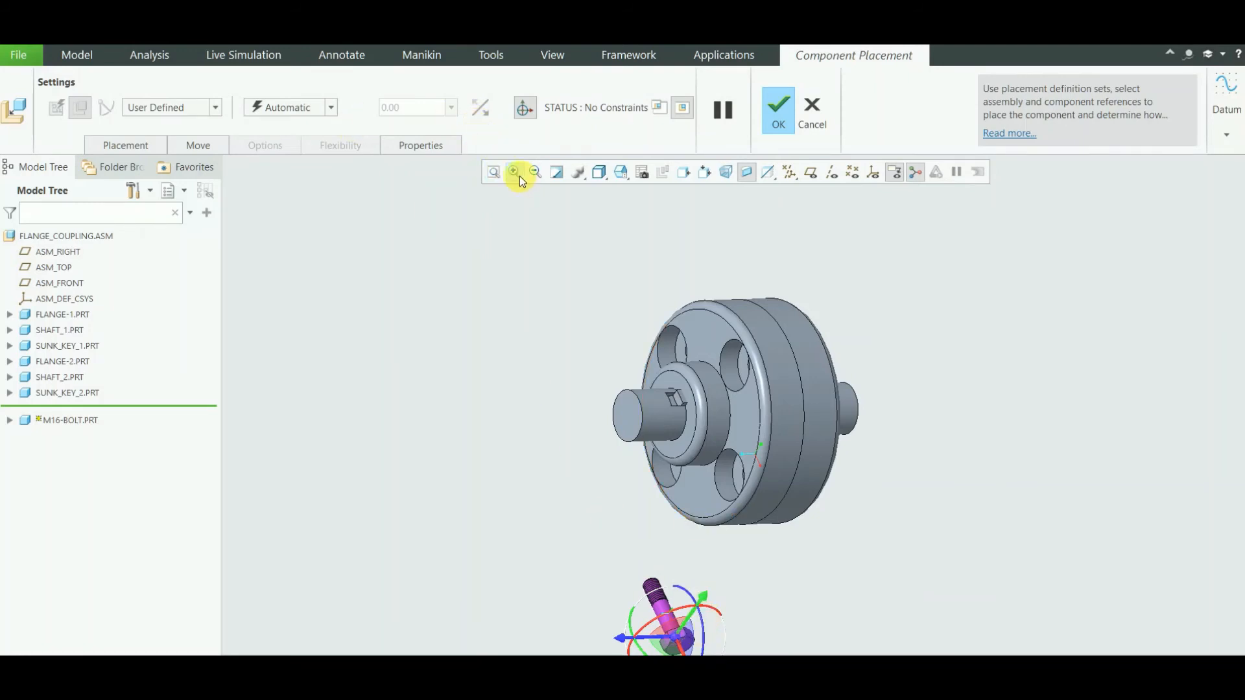
{"action": "left_click", "coordinate": [535, 171]}
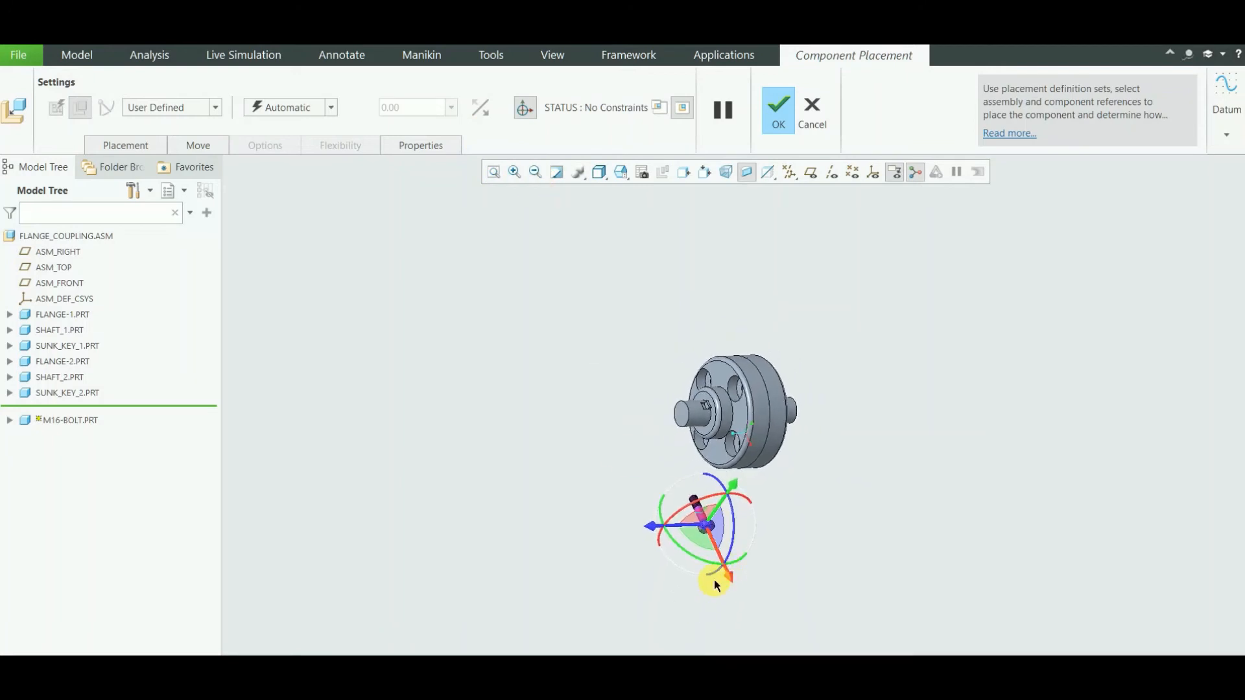
- Make the underside of the M16 bolt head Coincident with the recessed face around a bolt hole in flange-1
{"action": "left_click", "coordinate": [514, 171]}
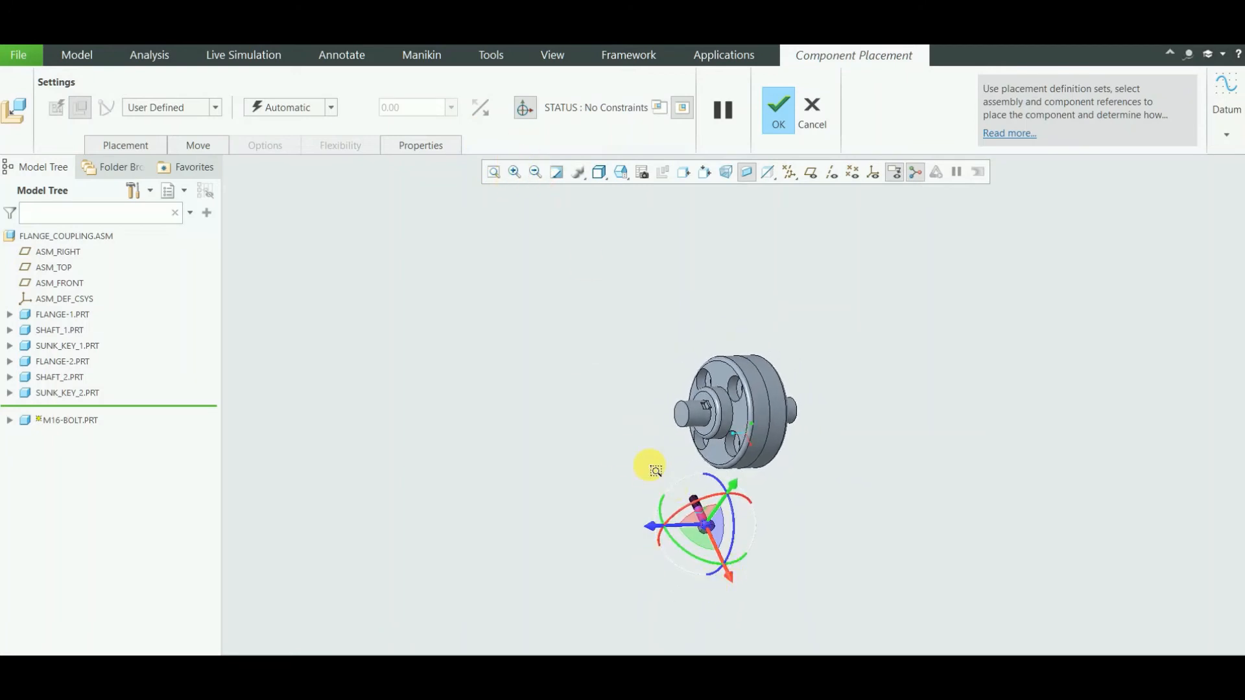
{"action": "left_click_drag", "start_coordinate": [662, 456], "coordinate": [764, 584]}
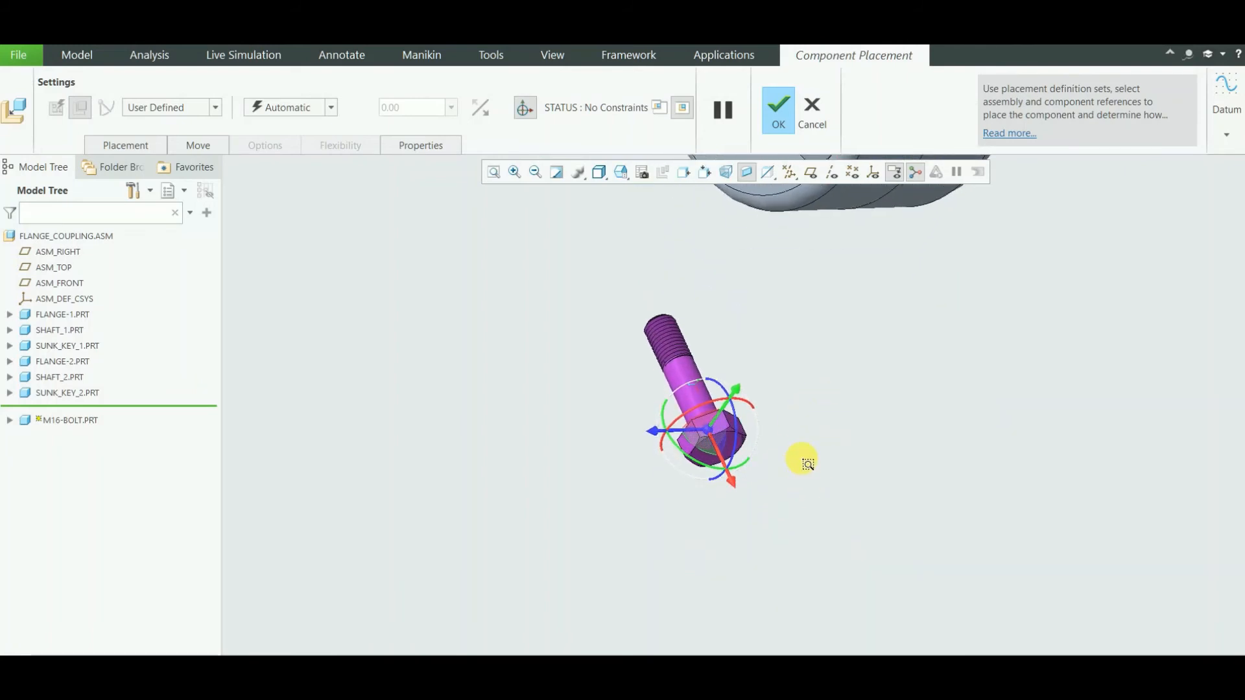
{"action": "middle_click_drag", "start_coordinate": [815, 478], "coordinate": [687, 517]}
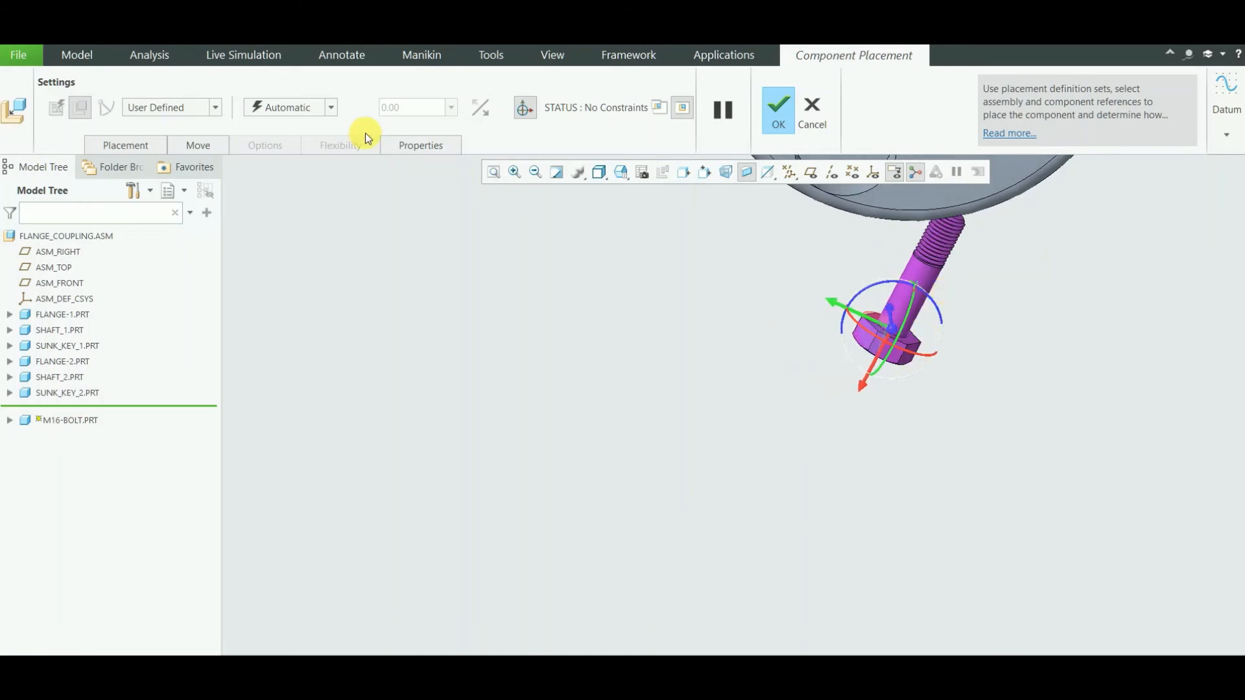
{"action": "left_click", "coordinate": [146, 142]}
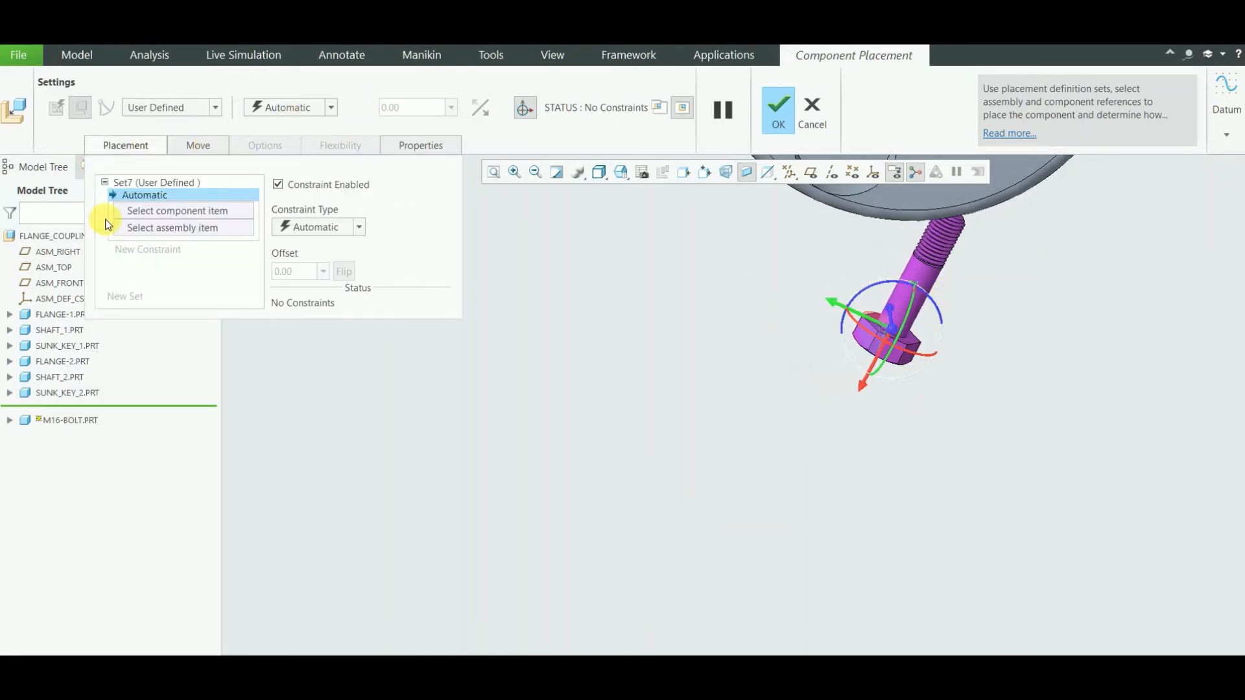
{"action": "left_click", "coordinate": [910, 336]}
{"action": "middle_click_drag", "start_coordinate": [875, 426], "coordinate": [890, 423]}
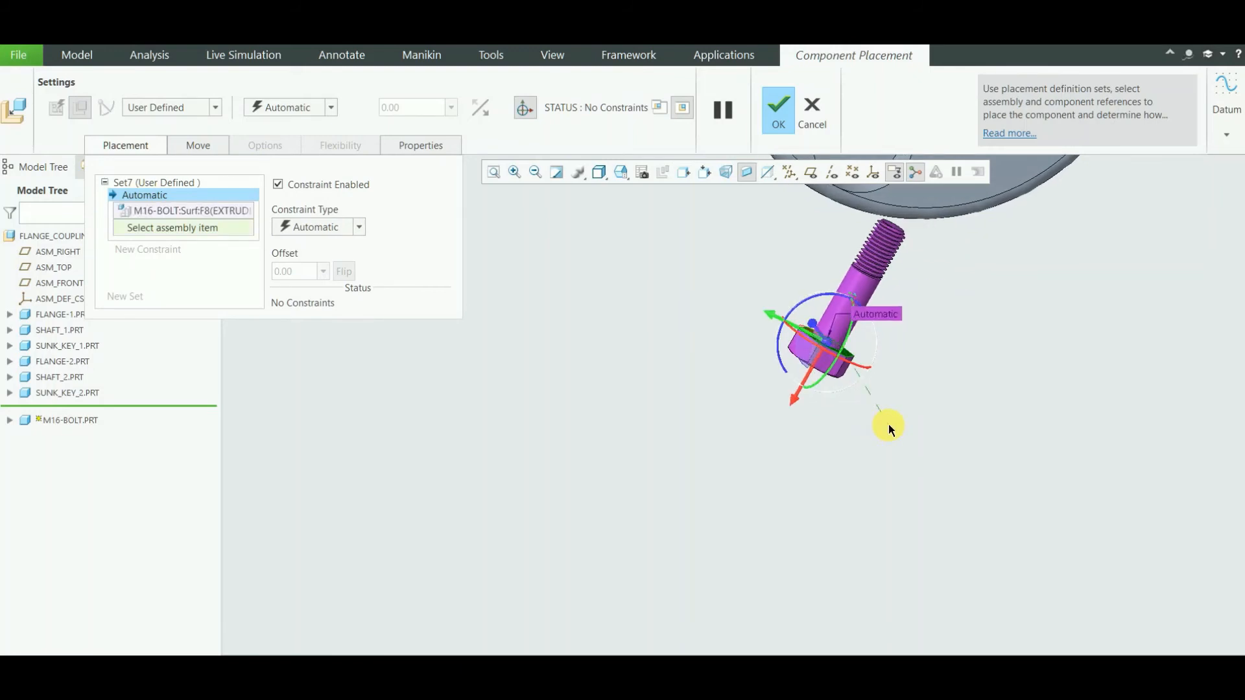
{"action": "left_click", "coordinate": [540, 174]}
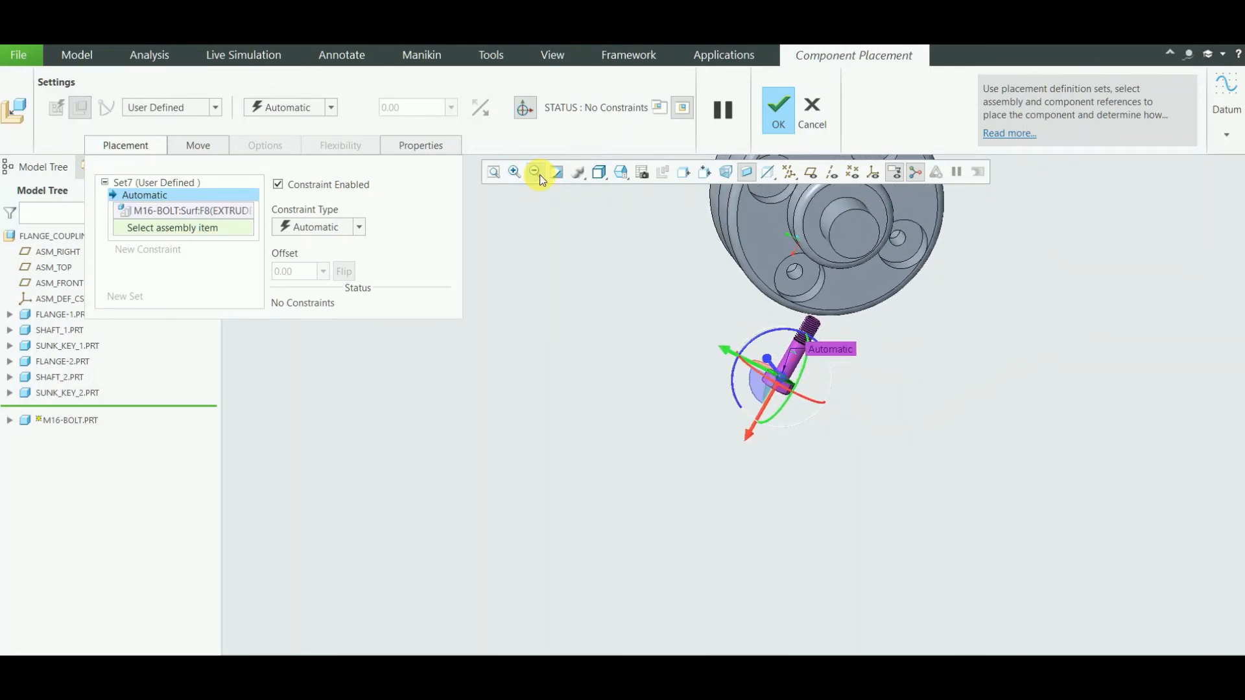
{"action": "mouse_move", "coordinate": [871, 431]}
{"action": "middle_mouse_down"}
{"action": "mouse_move", "coordinate": [936, 422]}
{"action": "mouse_move", "coordinate": [1007, 474]}
{"action": "mouse_move", "coordinate": [937, 453]}
{"action": "mouse_move", "coordinate": [881, 455]}
{"action": "mouse_move", "coordinate": [888, 463]}
{"action": "middle_mouse_up"}
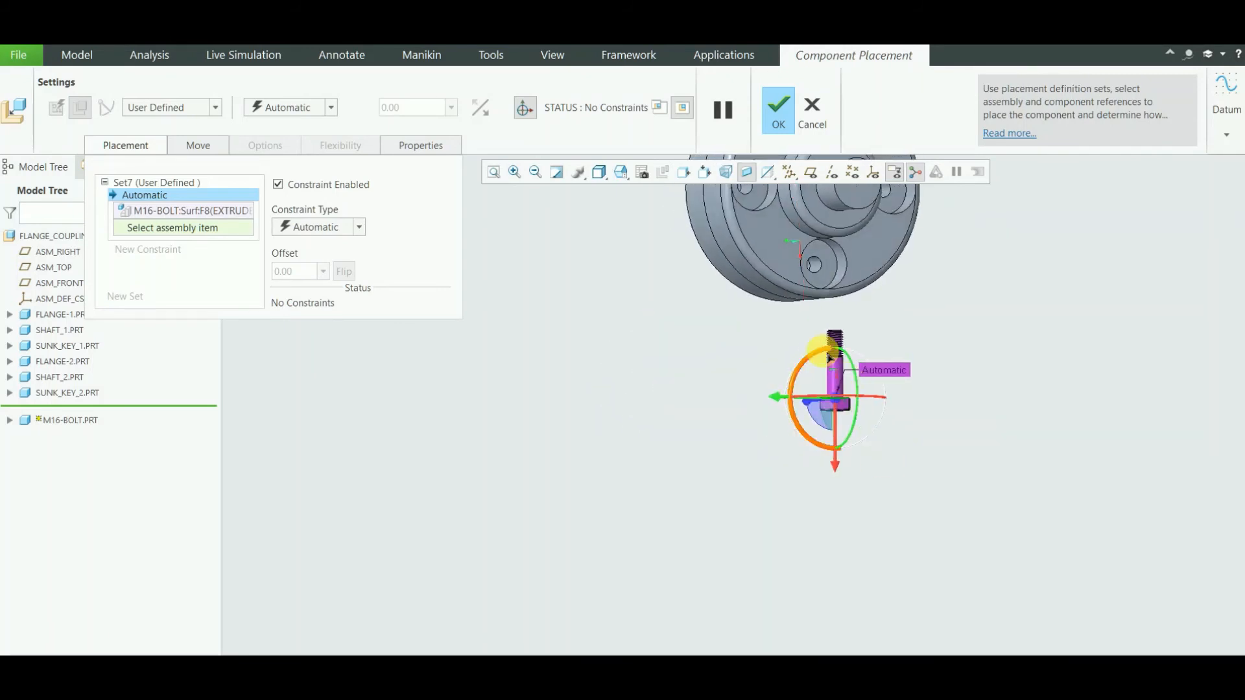
{"action": "left_click", "coordinate": [827, 266]}
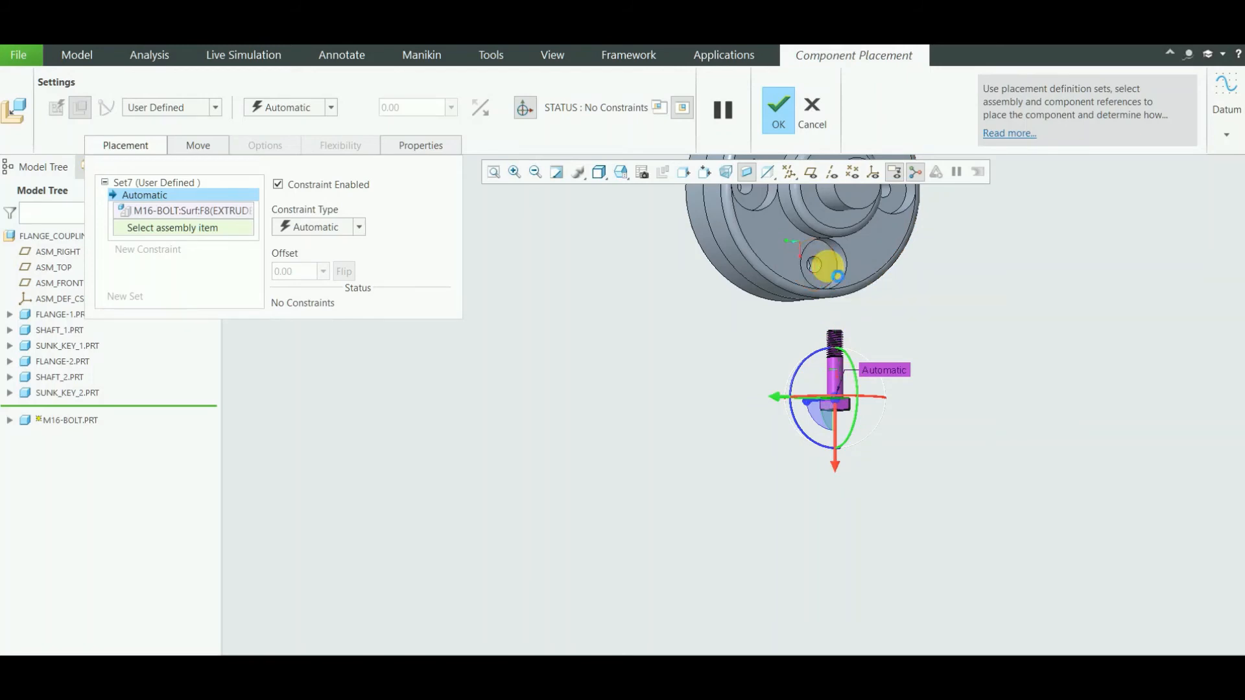
{"action": "left_click", "coordinate": [360, 230]}
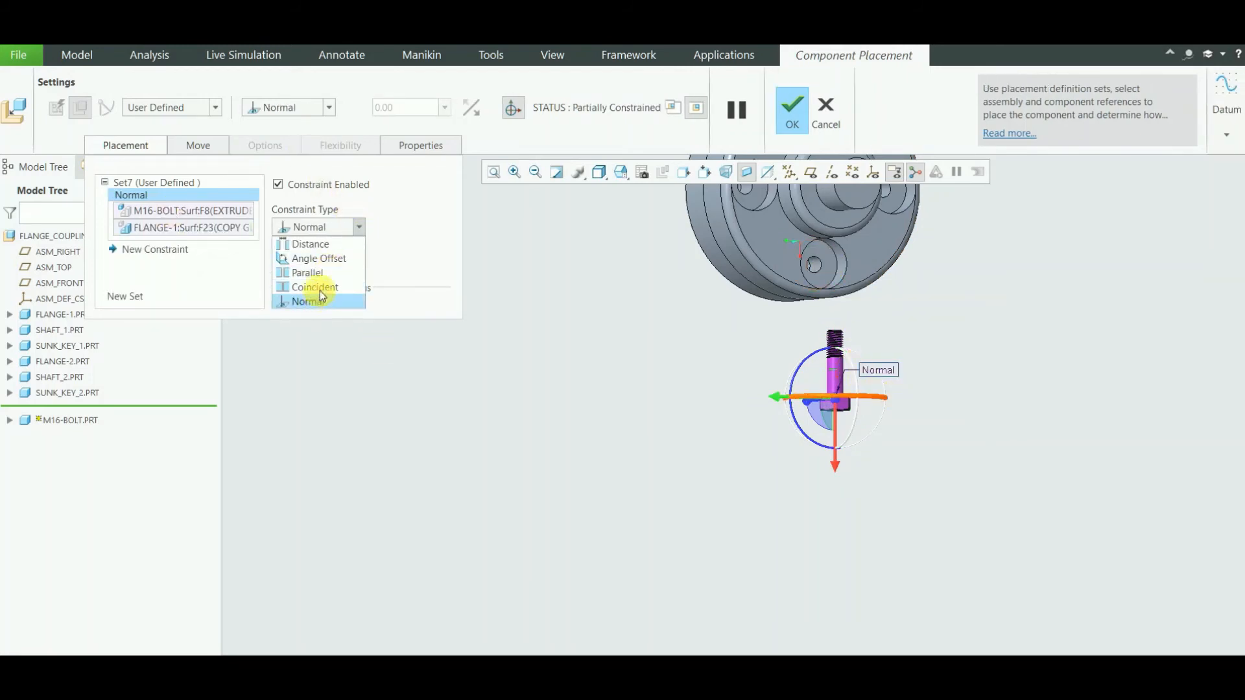
{"action": "left_click", "coordinate": [321, 288]}
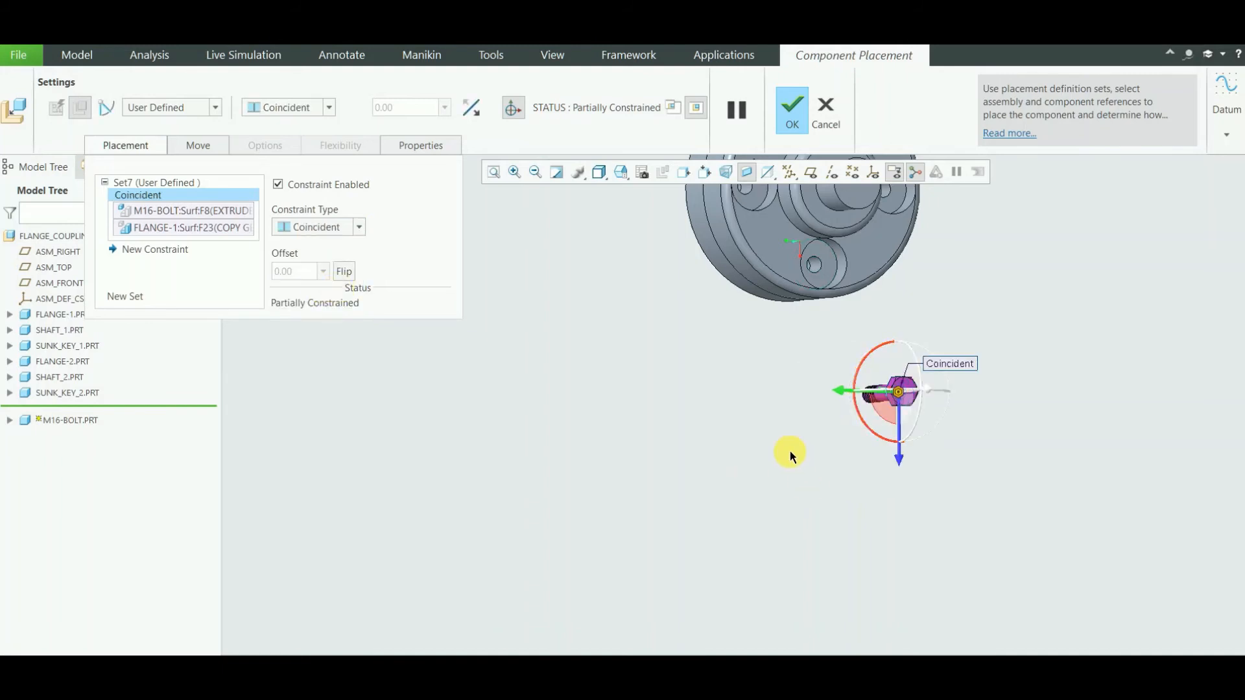
- Add a second constraint making the bolt's cylindrical shank Coincident with the matching bolt hole in flange-2, and accept the placement
{"action": "middle_click_drag", "start_coordinate": [789, 453], "coordinate": [884, 461]}
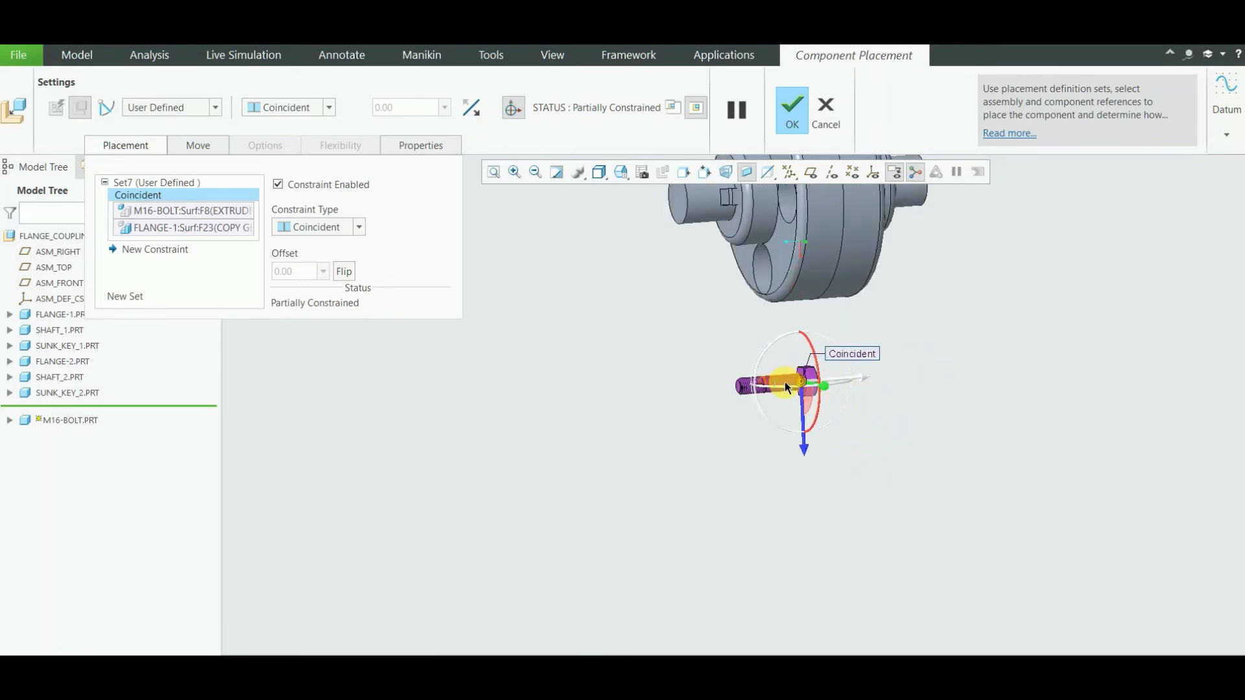
{"action": "left_click", "coordinate": [158, 250]}
{"action": "left_click", "coordinate": [179, 261]}
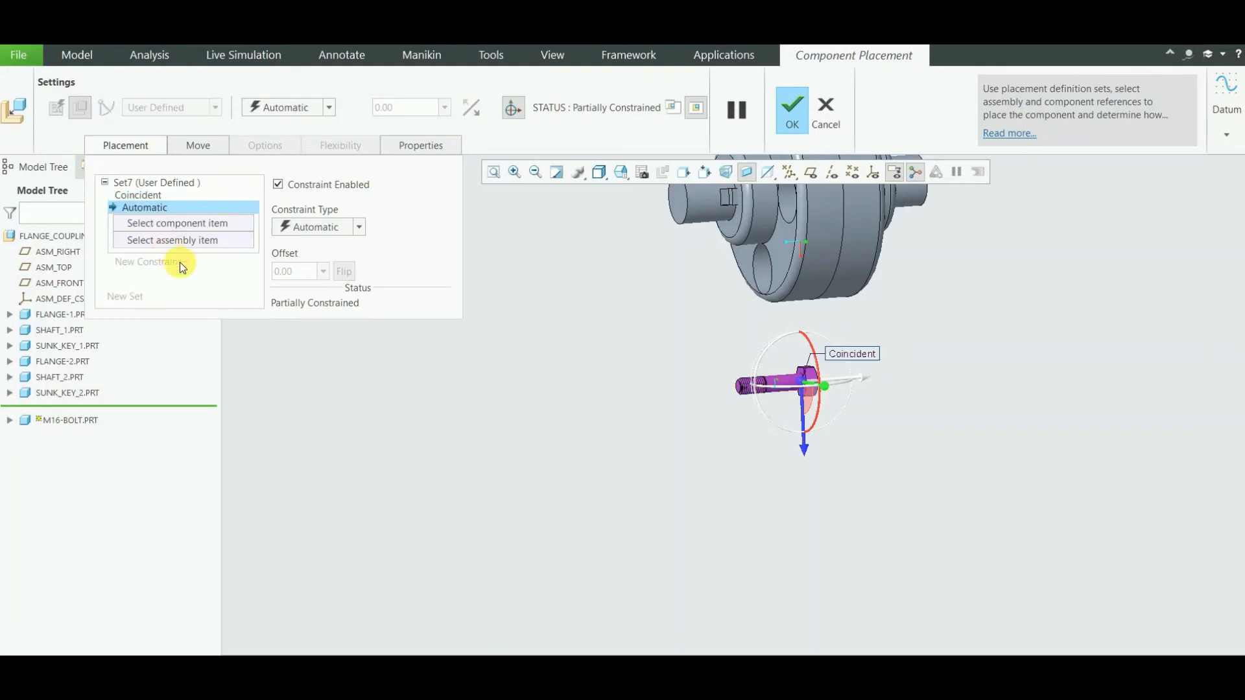
{"action": "left_click", "coordinate": [790, 377]}
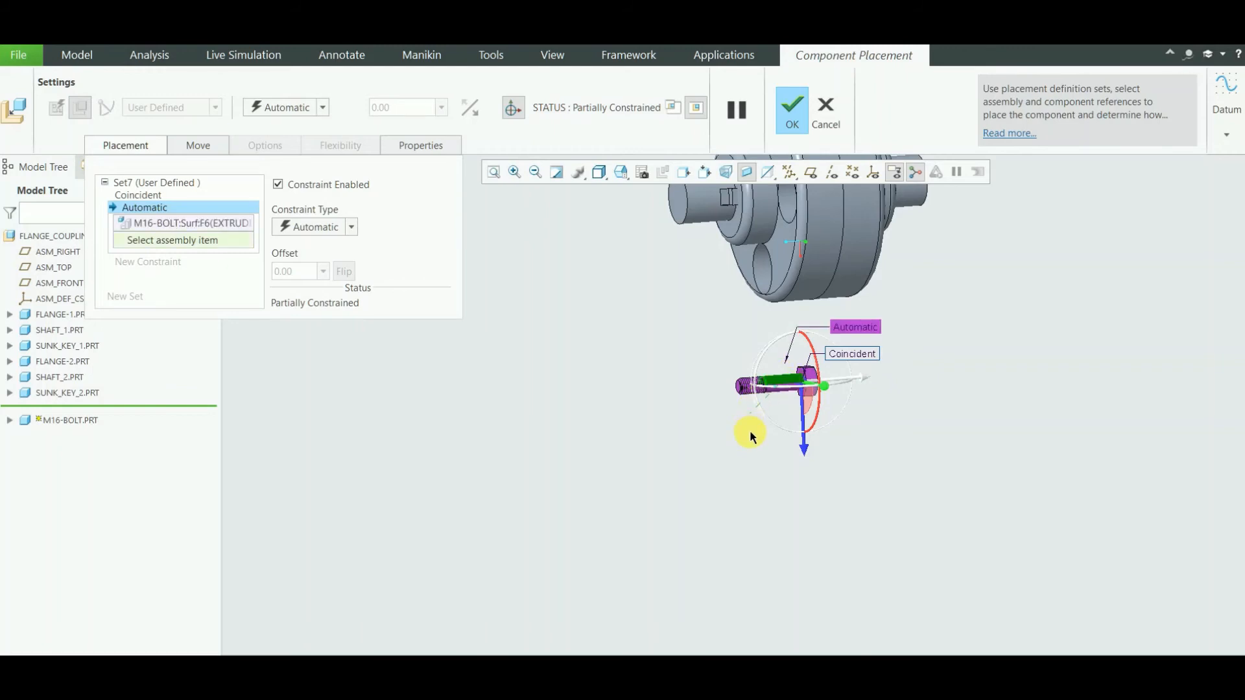
{"action": "left_click", "coordinate": [535, 172]}
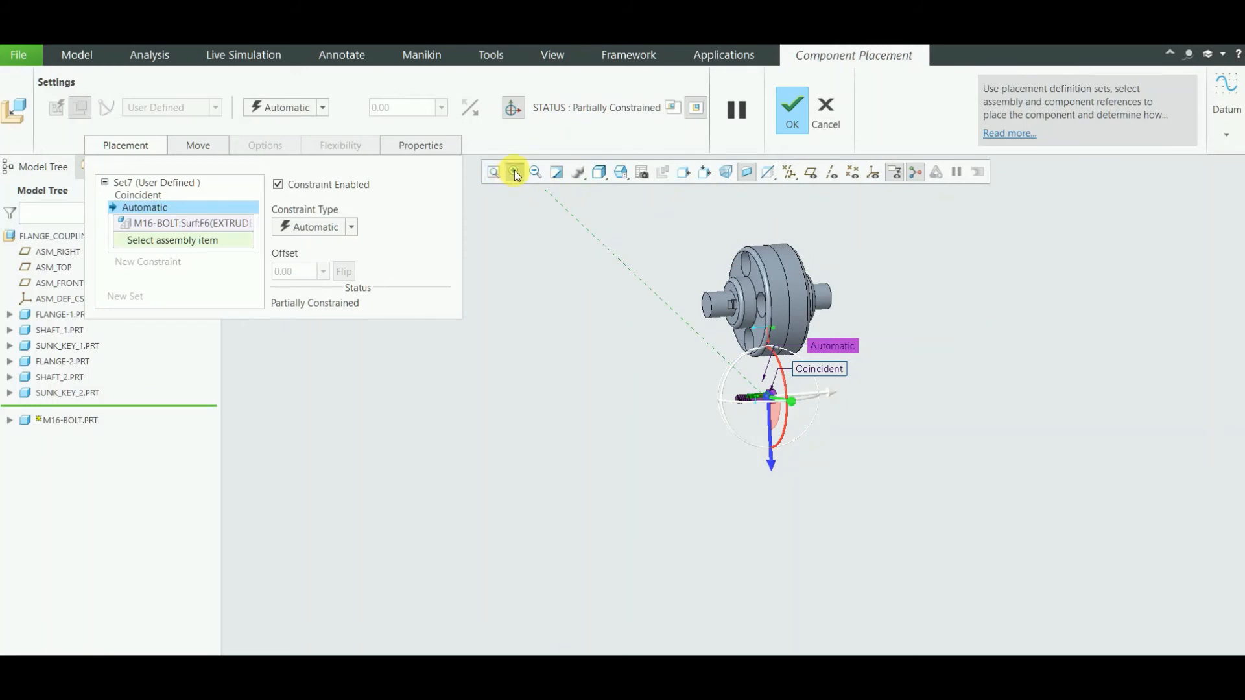
{"action": "left_click", "coordinate": [516, 174]}
{"action": "left_click_drag", "start_coordinate": [694, 235], "coordinate": [856, 336]}
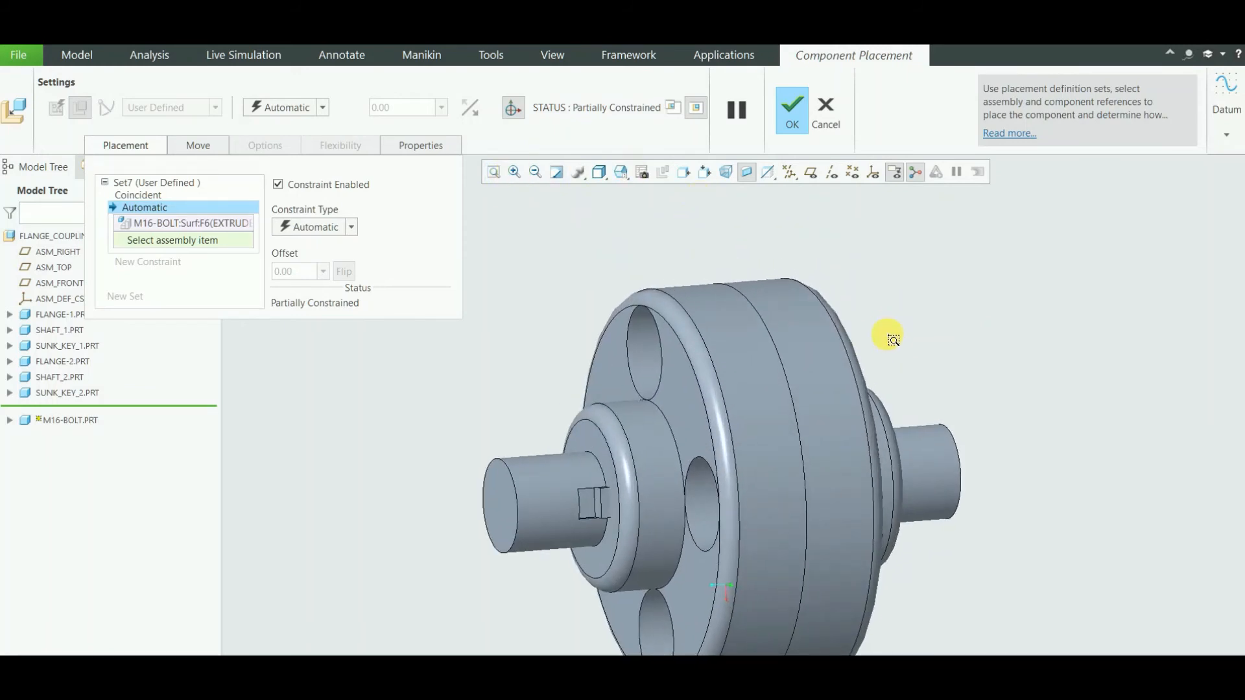
{"action": "middle_click_drag", "start_coordinate": [894, 340], "coordinate": [927, 350]}
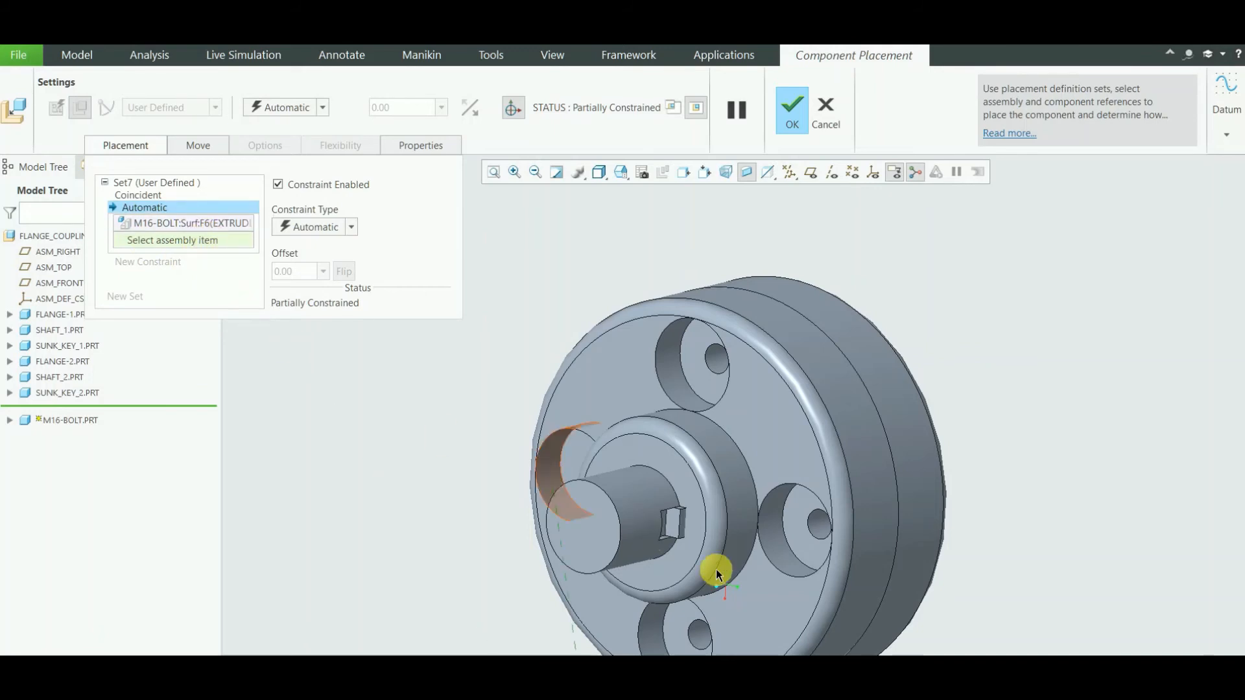
{"action": "left_click", "coordinate": [819, 527]}
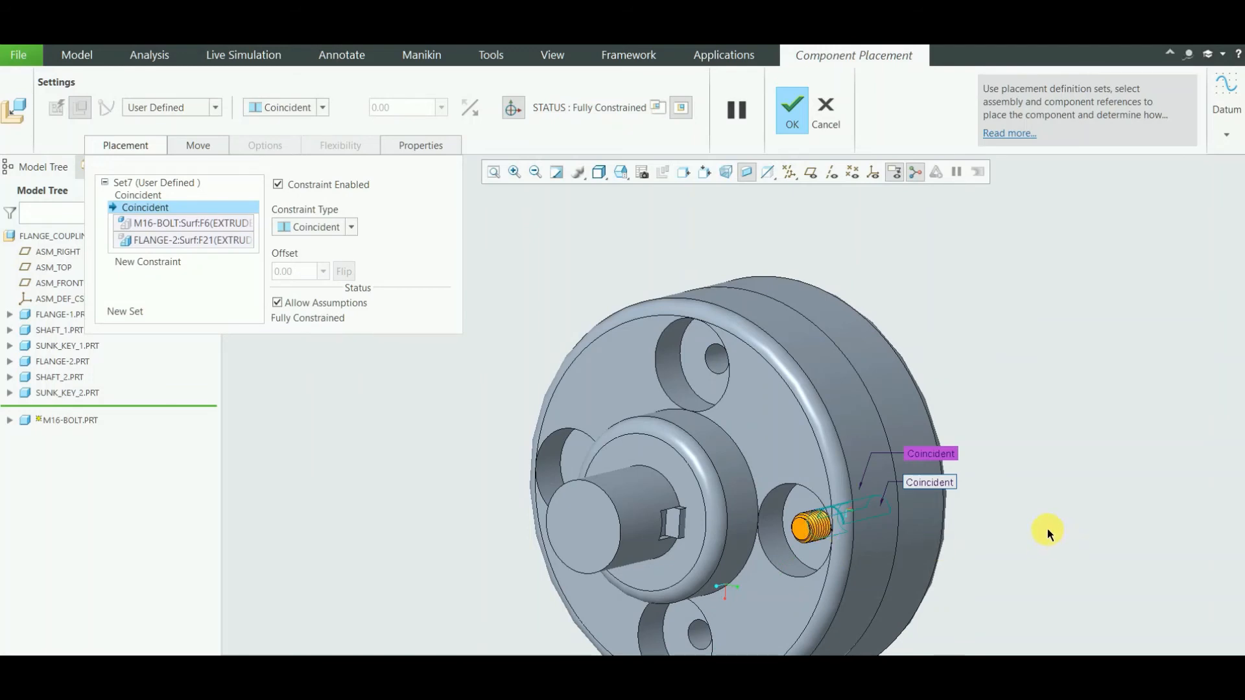
{"action": "mouse_move", "coordinate": [1048, 527]}
{"action": "middle_mouse_down"}
{"action": "mouse_move", "coordinate": [1003, 544]}
{"action": "mouse_move", "coordinate": [911, 542]}
{"action": "mouse_move", "coordinate": [1048, 520]}
{"action": "middle_mouse_up"}
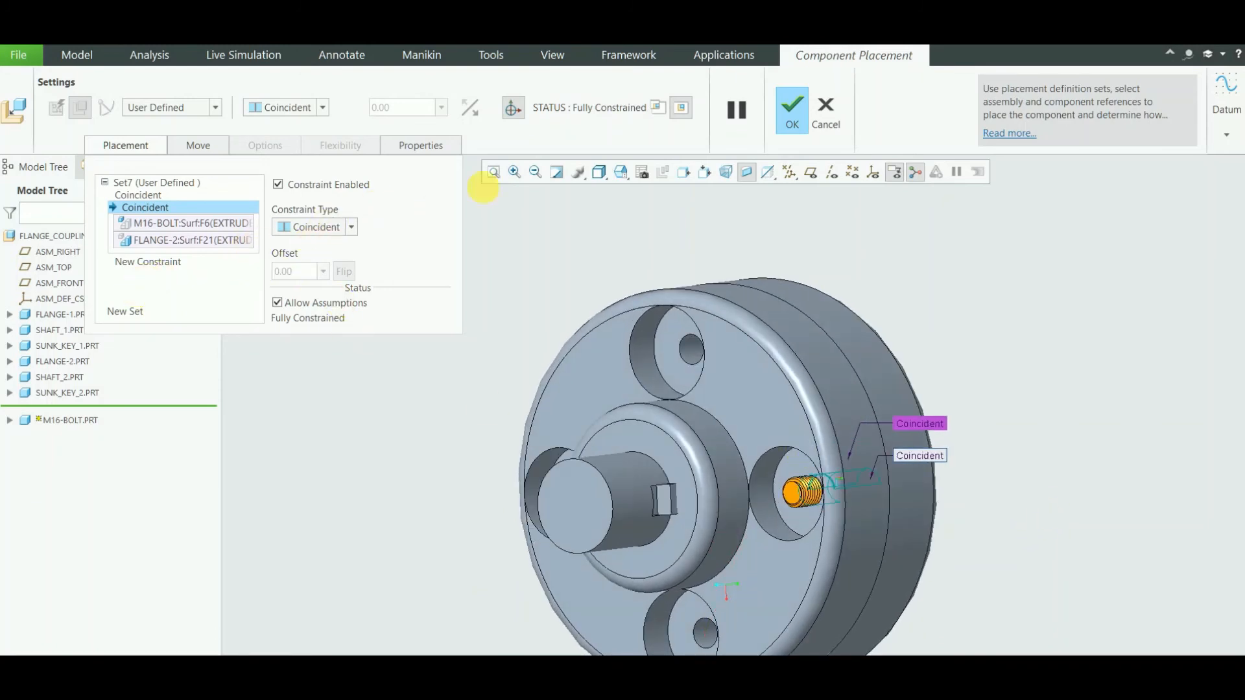
{"action": "left_click", "coordinate": [801, 121]}
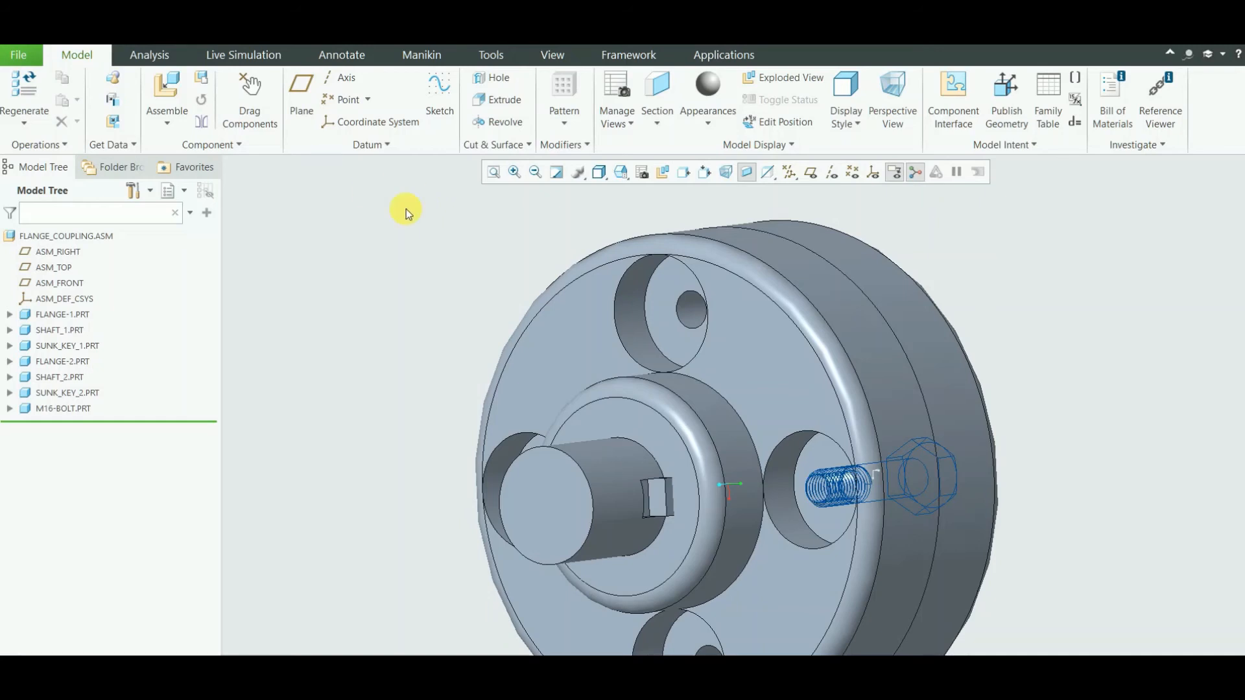
- Insert m16-nut.prt from the CAMD Lab folder into the assembly as a new component
{"action": "left_click", "coordinate": [169, 88]}
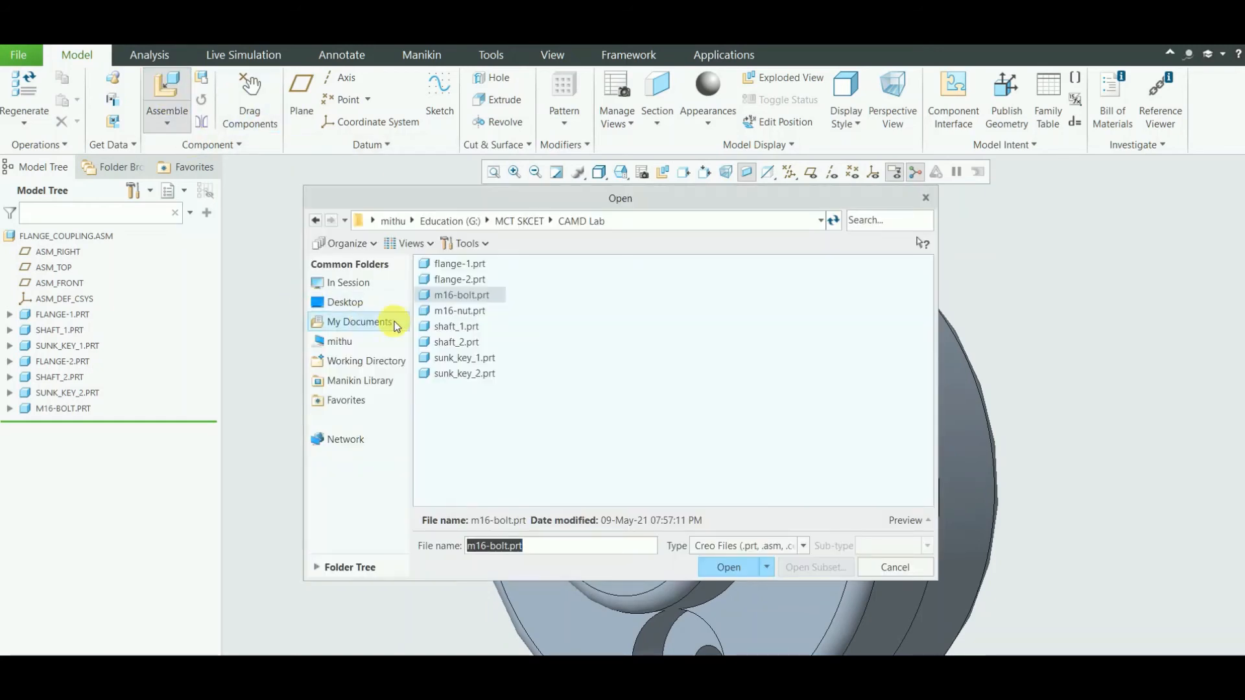
{"action": "left_click", "coordinate": [459, 311]}
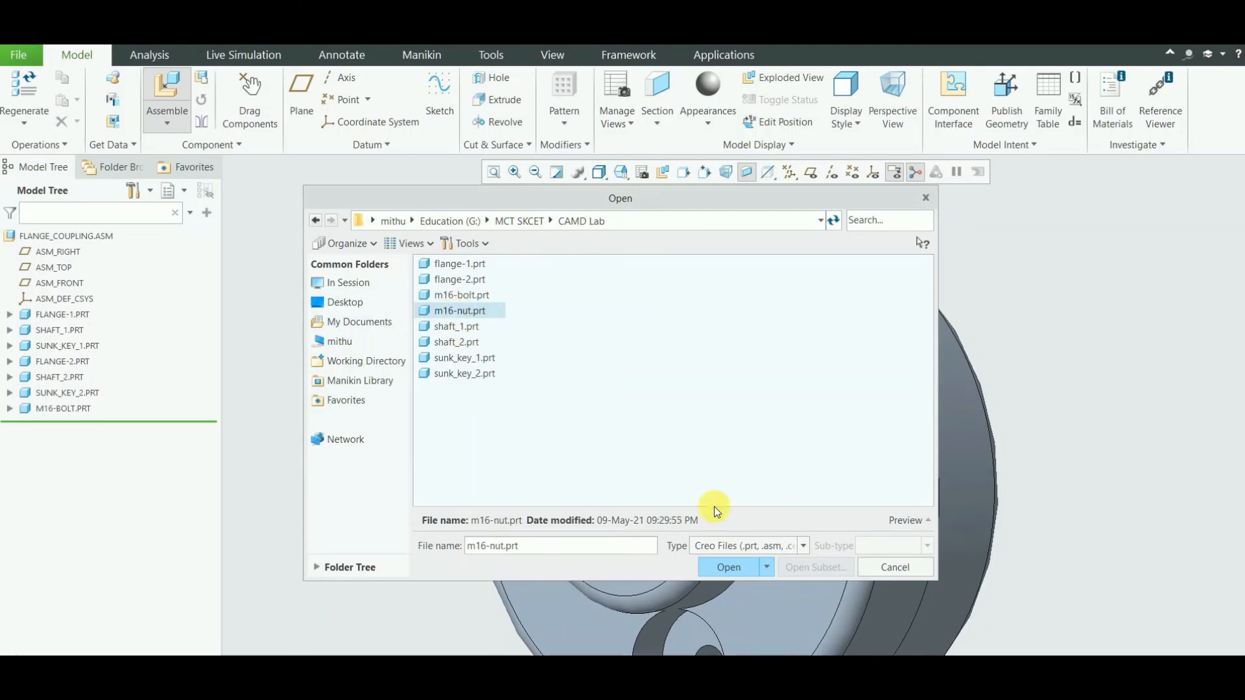
{"action": "left_click", "coordinate": [728, 567]}
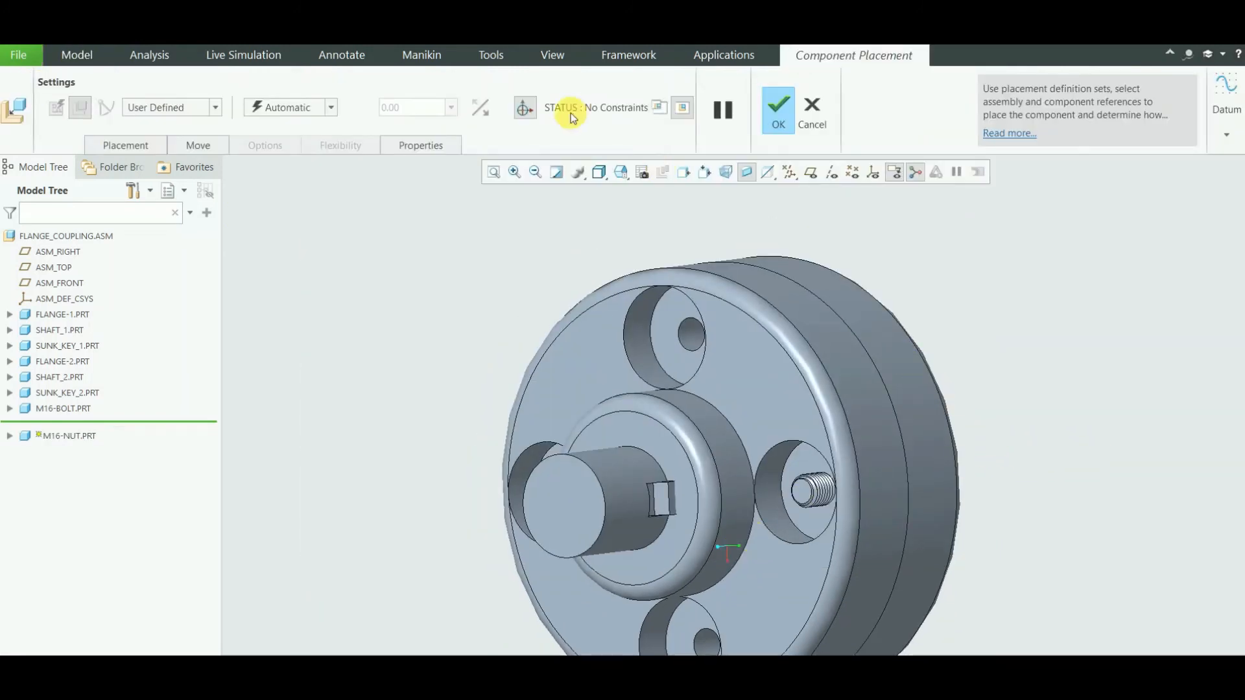
- Make the flat end face of the M16 nut Coincident with flange-2's recessed face around the protruding bolt
{"action": "left_click", "coordinate": [494, 173]}
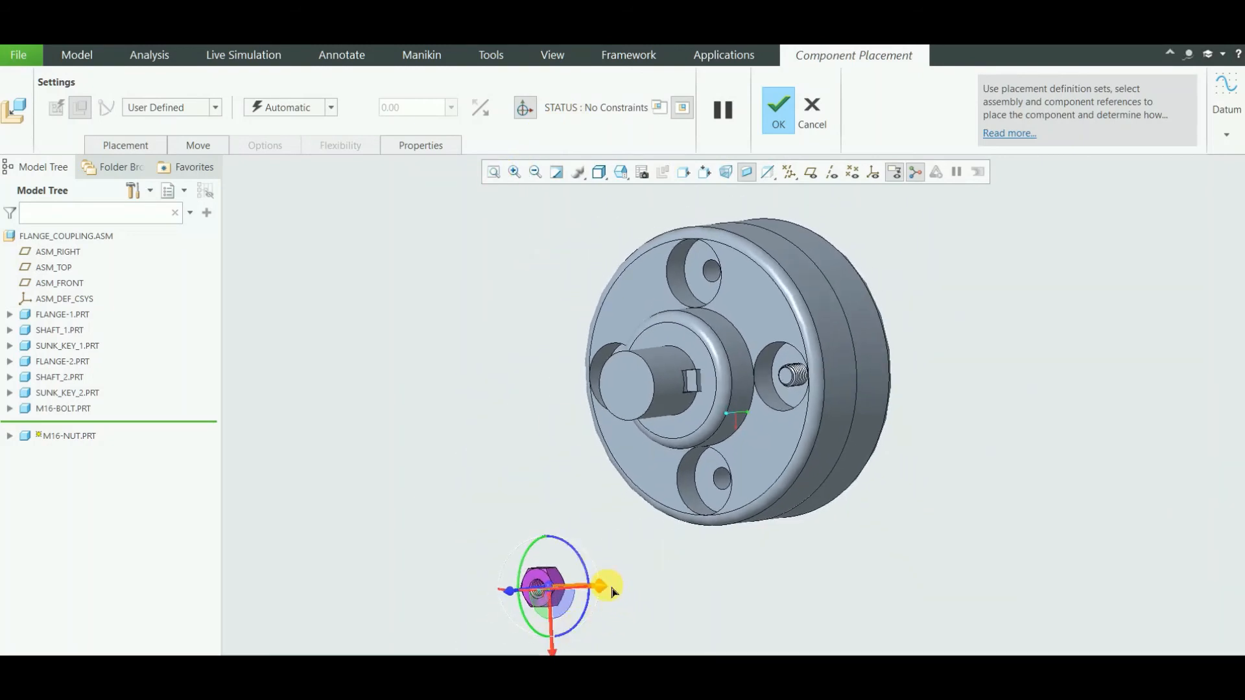
{"action": "mouse_move", "coordinate": [623, 604]}
{"action": "middle_mouse_down"}
{"action": "mouse_move", "coordinate": [630, 614]}
{"action": "mouse_move", "coordinate": [528, 606]}
{"action": "mouse_move", "coordinate": [562, 619]}
{"action": "middle_mouse_up"}
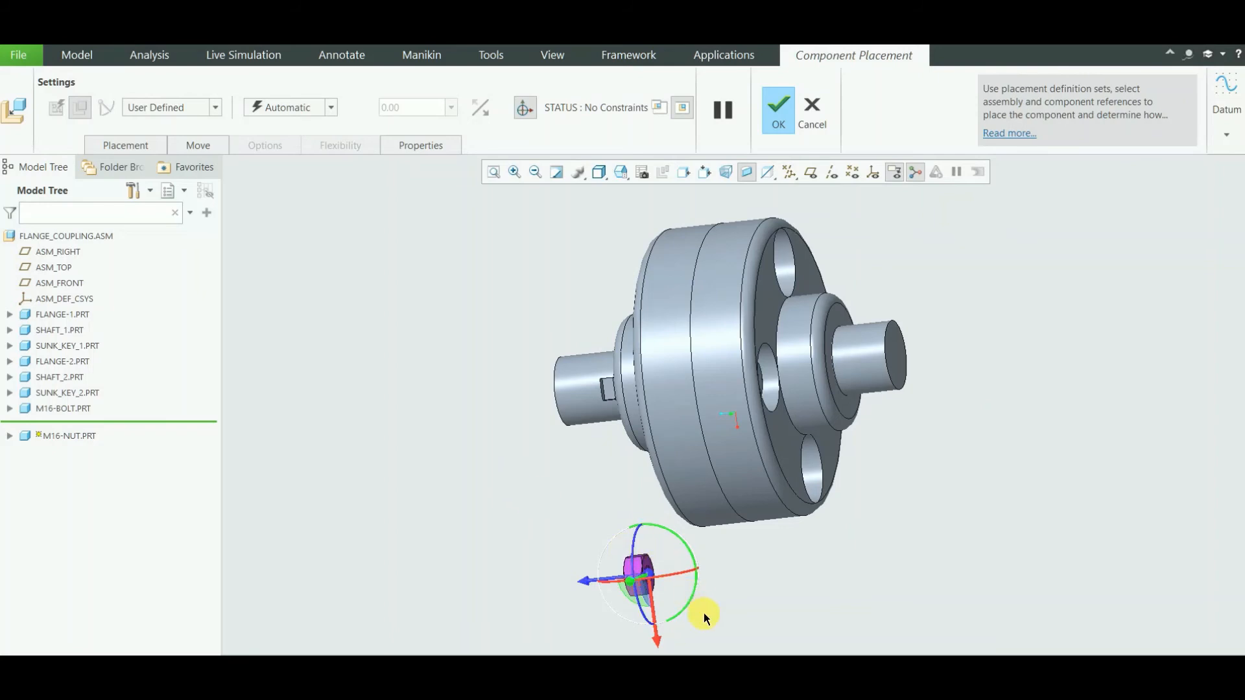
{"action": "middle_click_drag", "start_coordinate": [709, 617], "coordinate": [696, 623]}
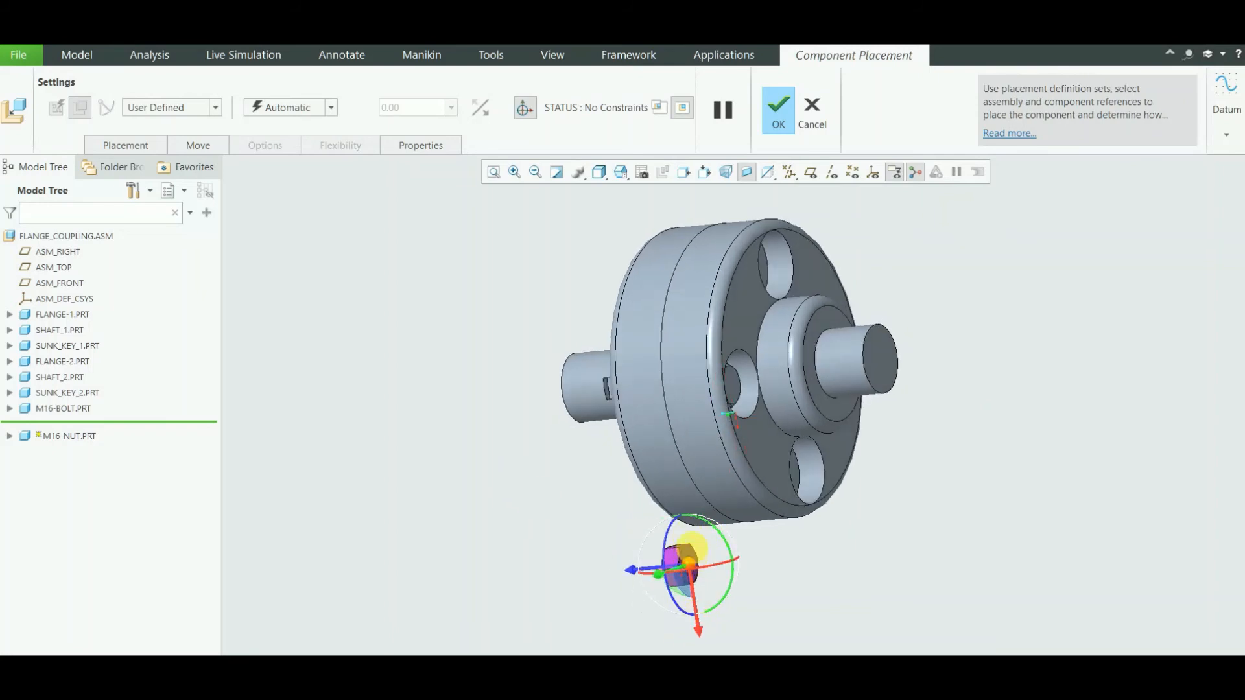
{"action": "left_click", "coordinate": [130, 145]}
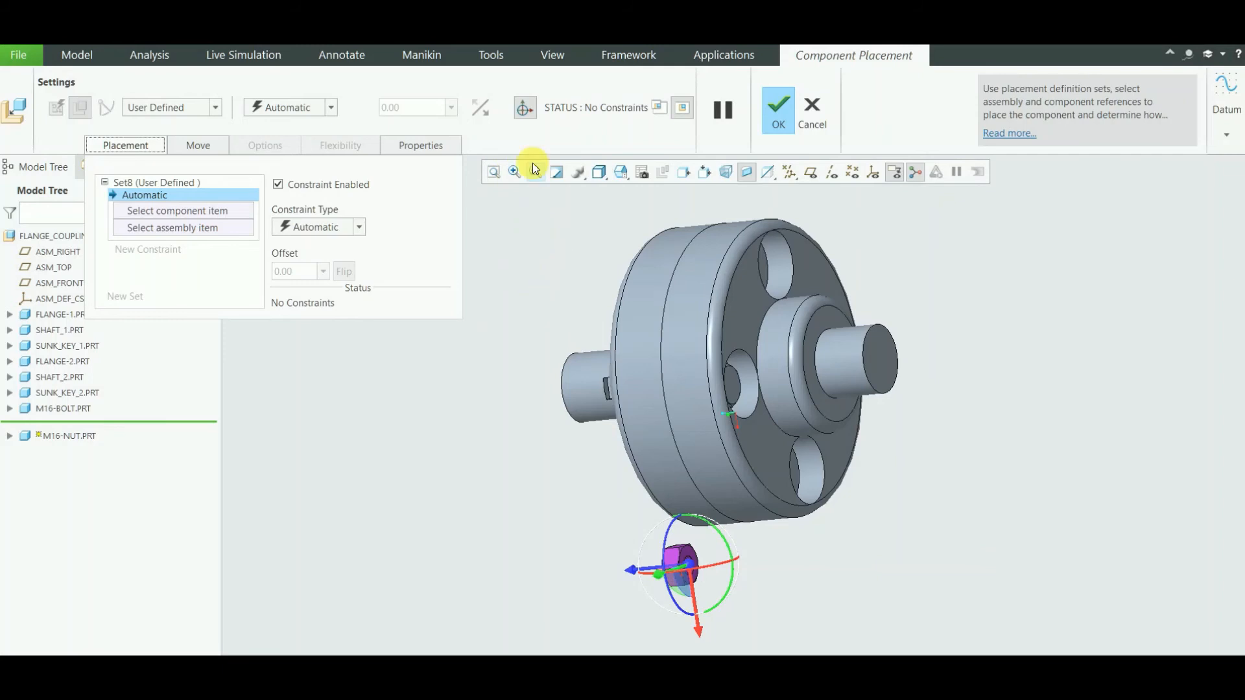
{"action": "left_click", "coordinate": [516, 174]}
{"action": "left_click_drag", "start_coordinate": [546, 483], "coordinate": [788, 613]}
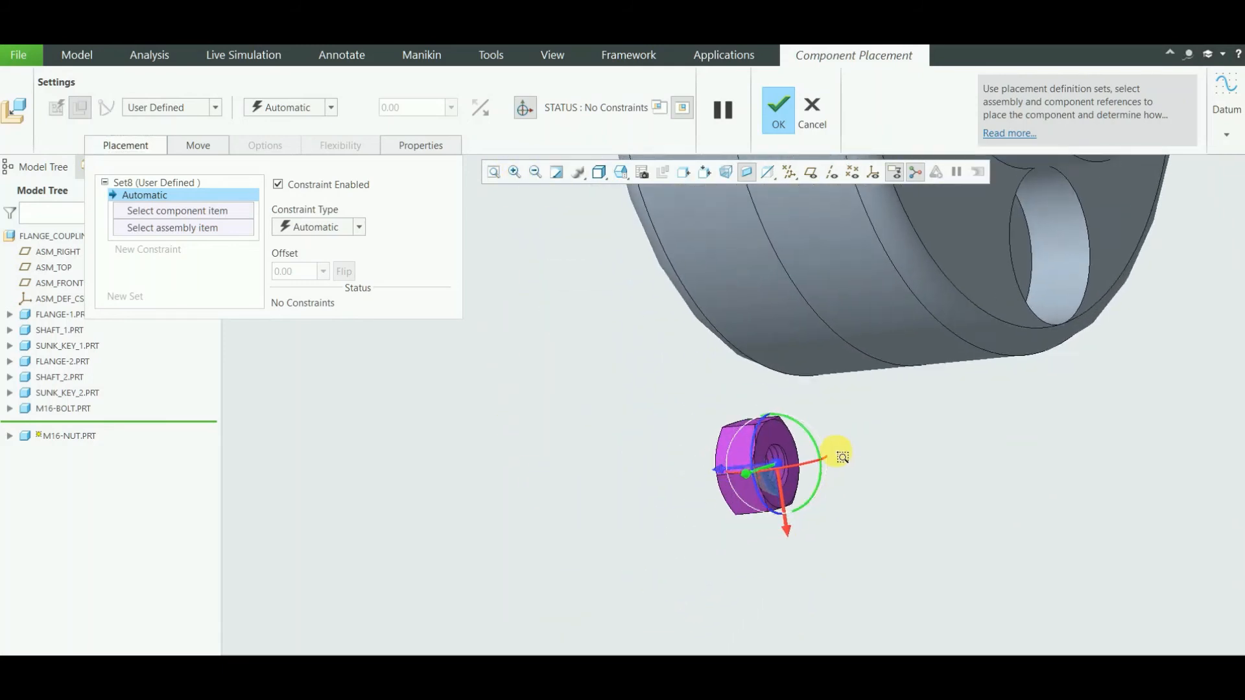
{"action": "left_click", "coordinate": [223, 215]}
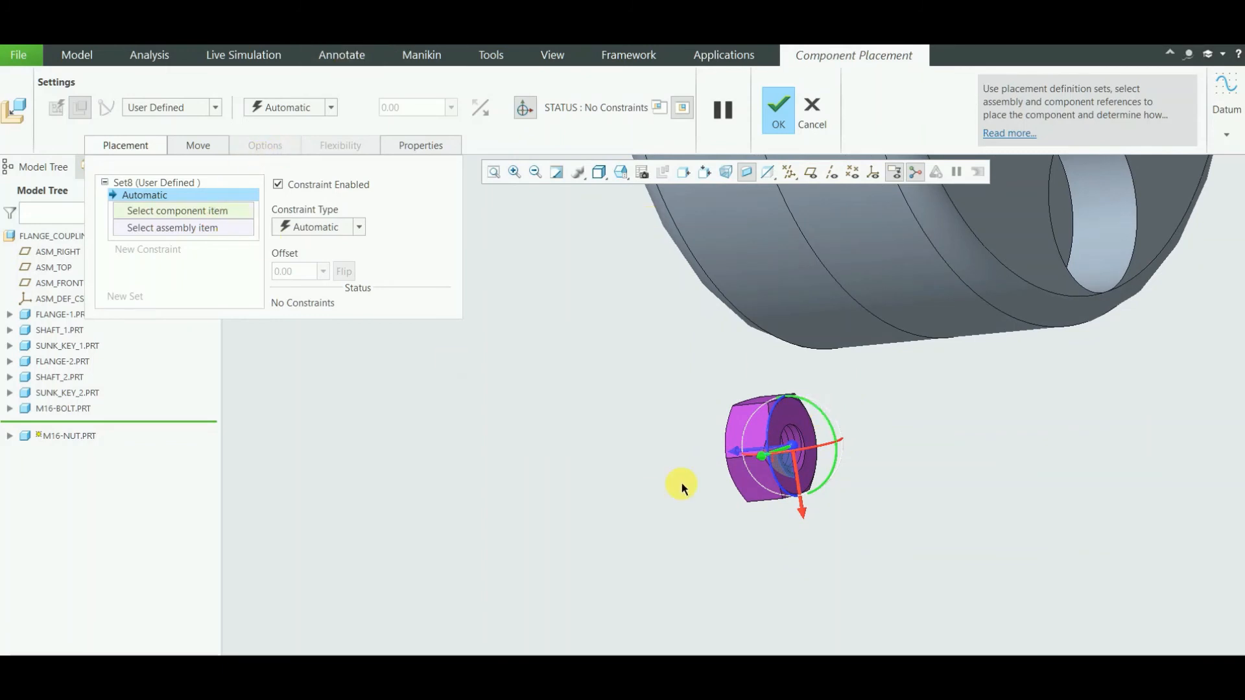
{"action": "left_click", "coordinate": [792, 410]}
{"action": "middle_click_drag", "start_coordinate": [955, 484], "coordinate": [1042, 459]}
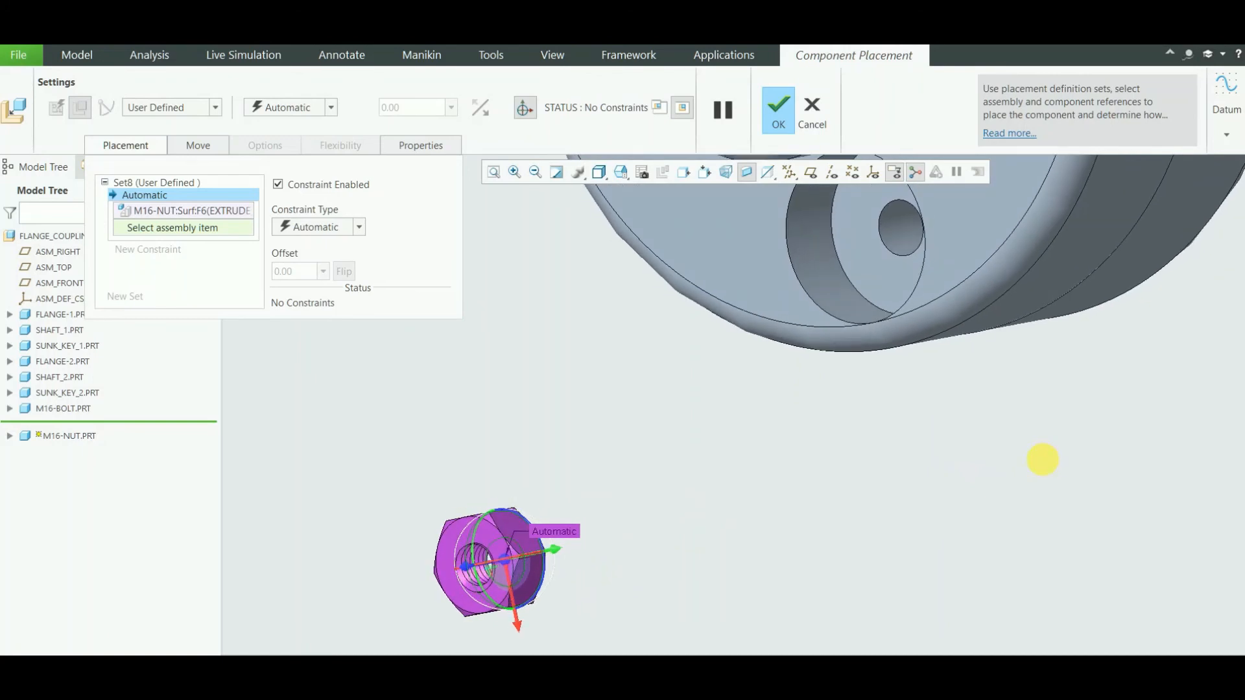
{"action": "left_click", "coordinate": [533, 174]}
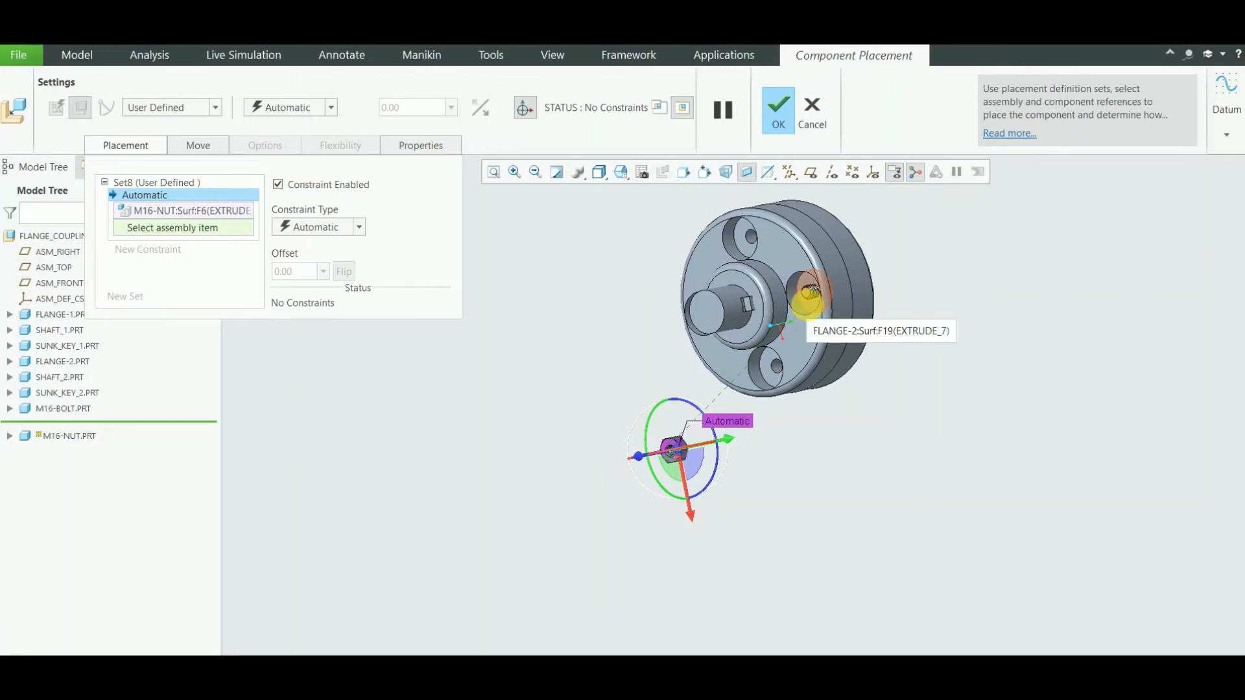
{"action": "left_click", "coordinate": [810, 293]}
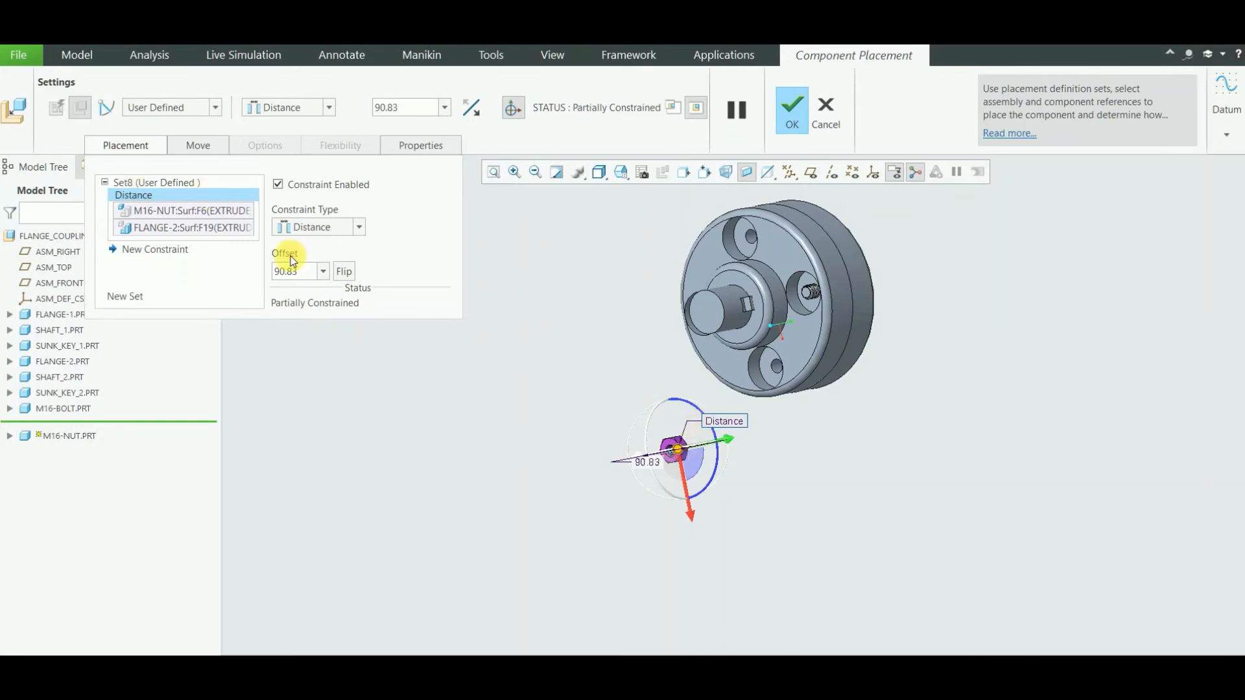
{"action": "left_click", "coordinate": [359, 227]}
{"action": "left_click", "coordinate": [333, 283]}
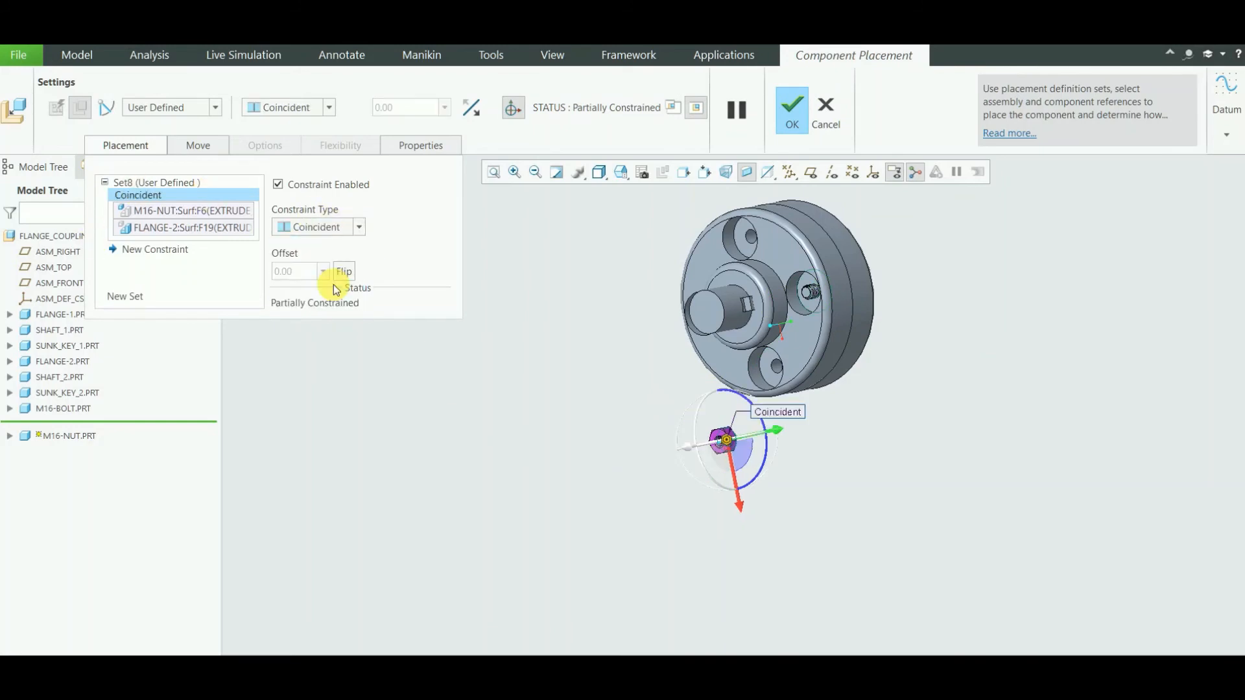
- Start a second placement constraint for the M16 nut and turn on the display of datum axes
{"action": "mouse_move", "coordinate": [840, 454]}
{"action": "middle_mouse_down"}
{"action": "mouse_move", "coordinate": [832, 467]}
{"action": "mouse_move", "coordinate": [853, 466]}
{"action": "middle_mouse_up"}
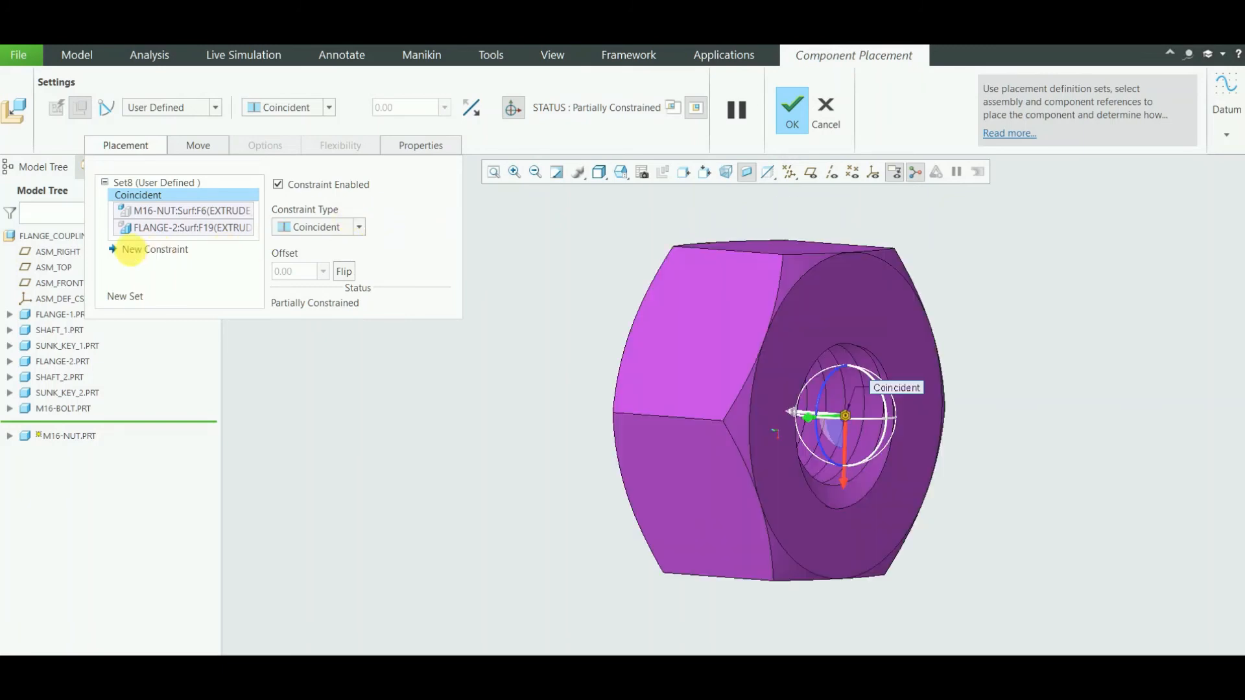
{"action": "left_click", "coordinate": [126, 249]}
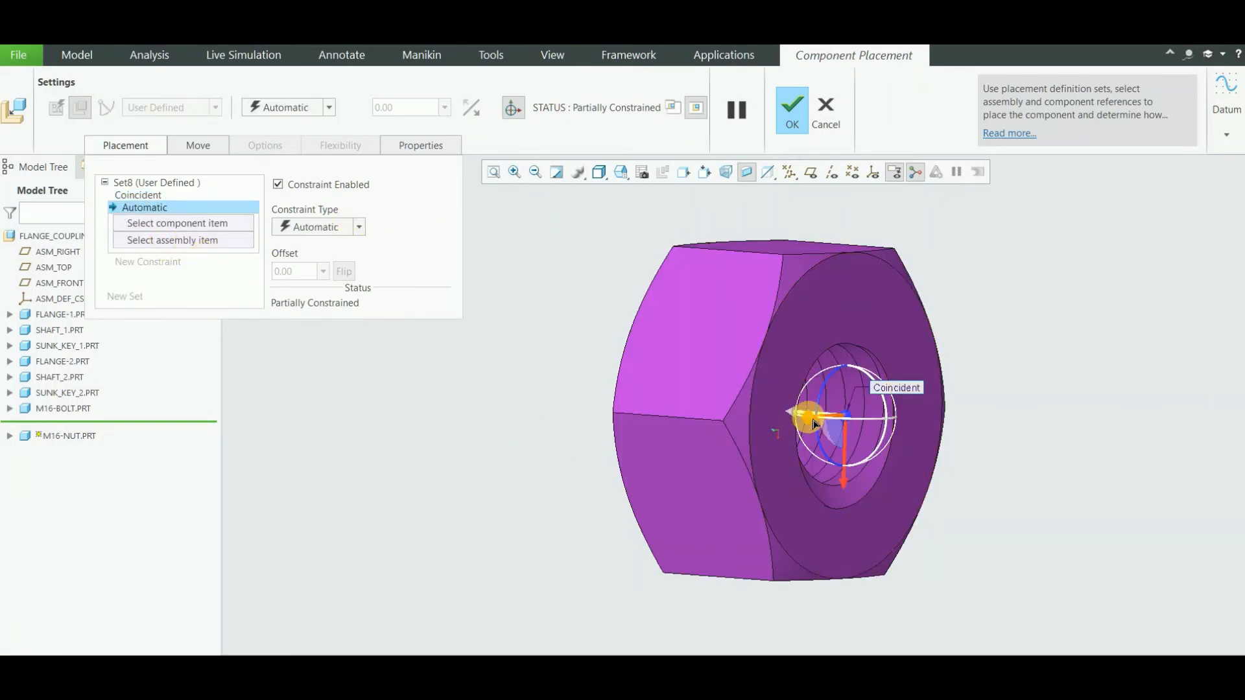
{"action": "middle_click_drag", "start_coordinate": [1056, 478], "coordinate": [1093, 478]}
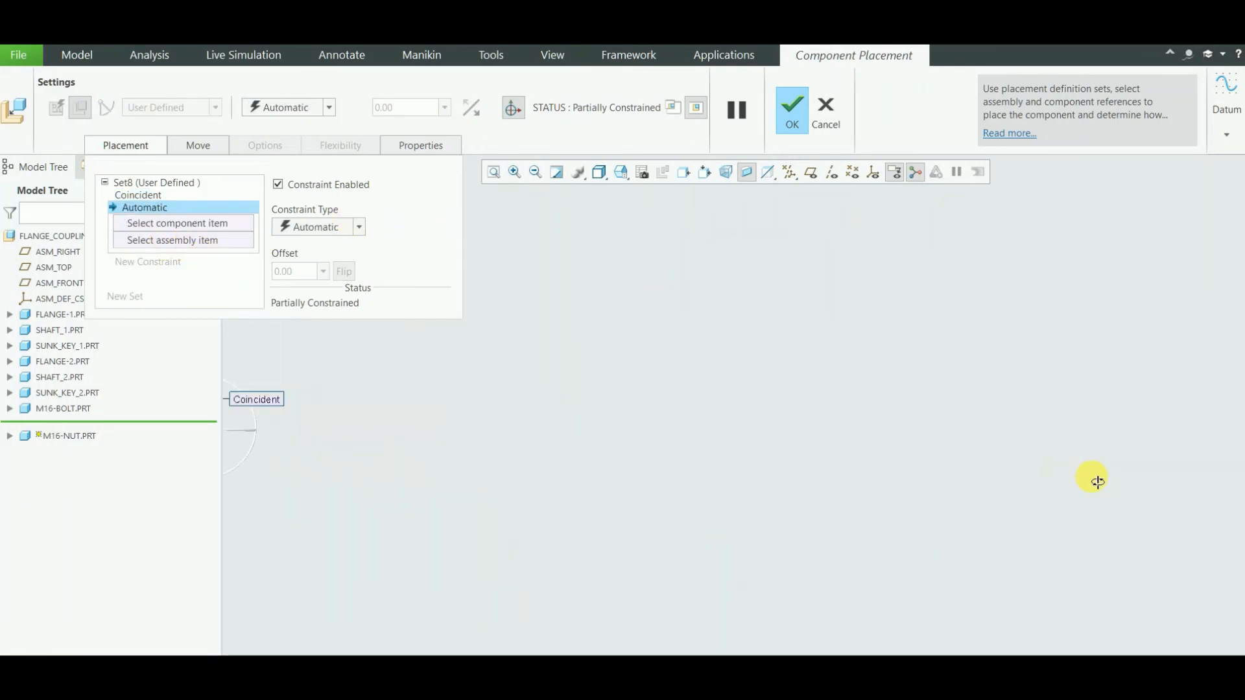
{"action": "left_click", "coordinate": [493, 172]}
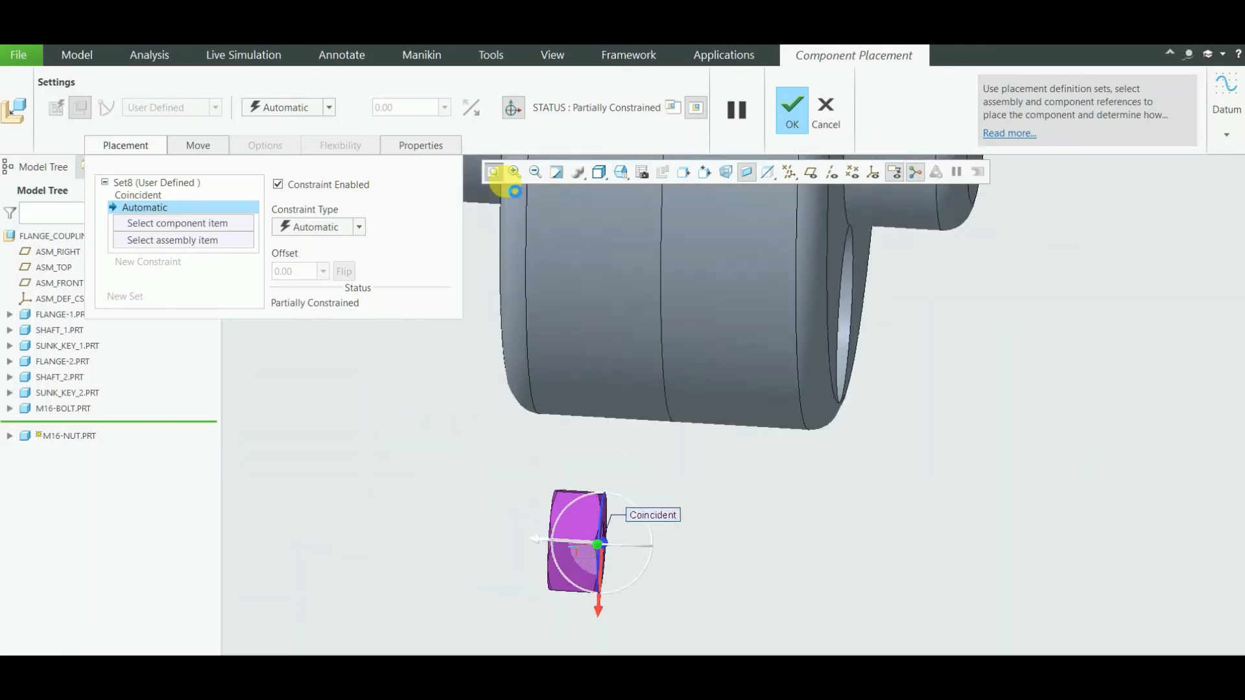
{"action": "middle_click_drag", "start_coordinate": [791, 609], "coordinate": [847, 617]}
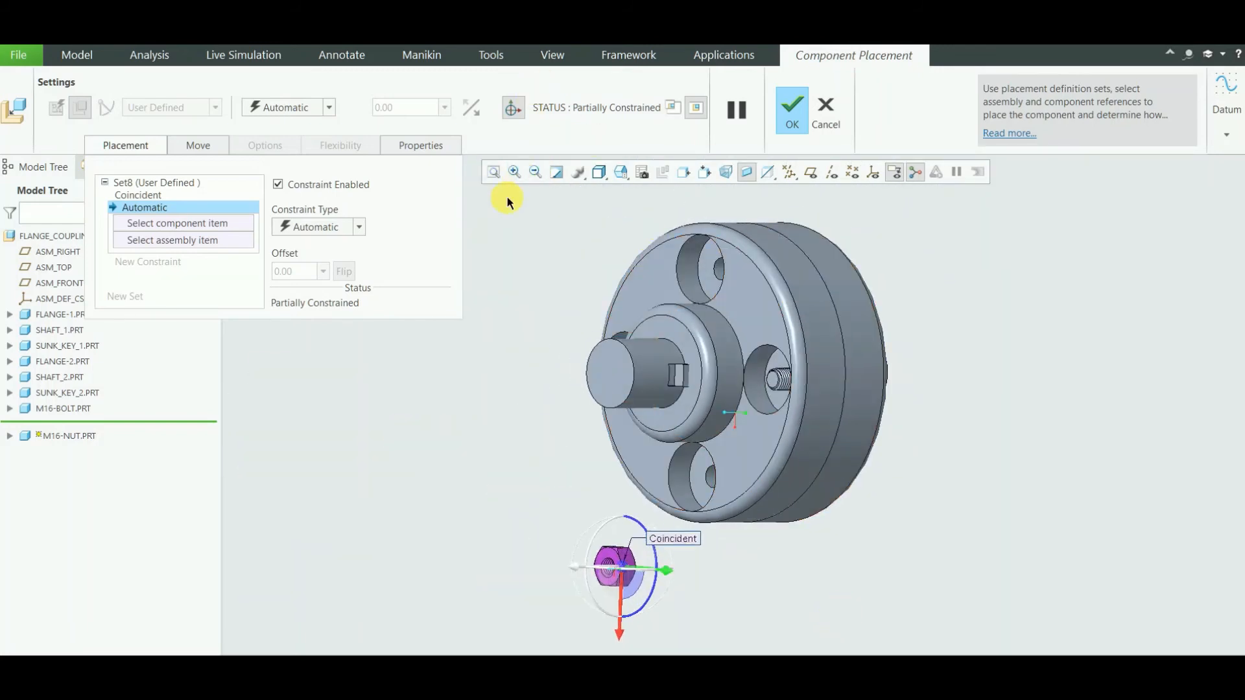
{"action": "left_click", "coordinate": [515, 171]}
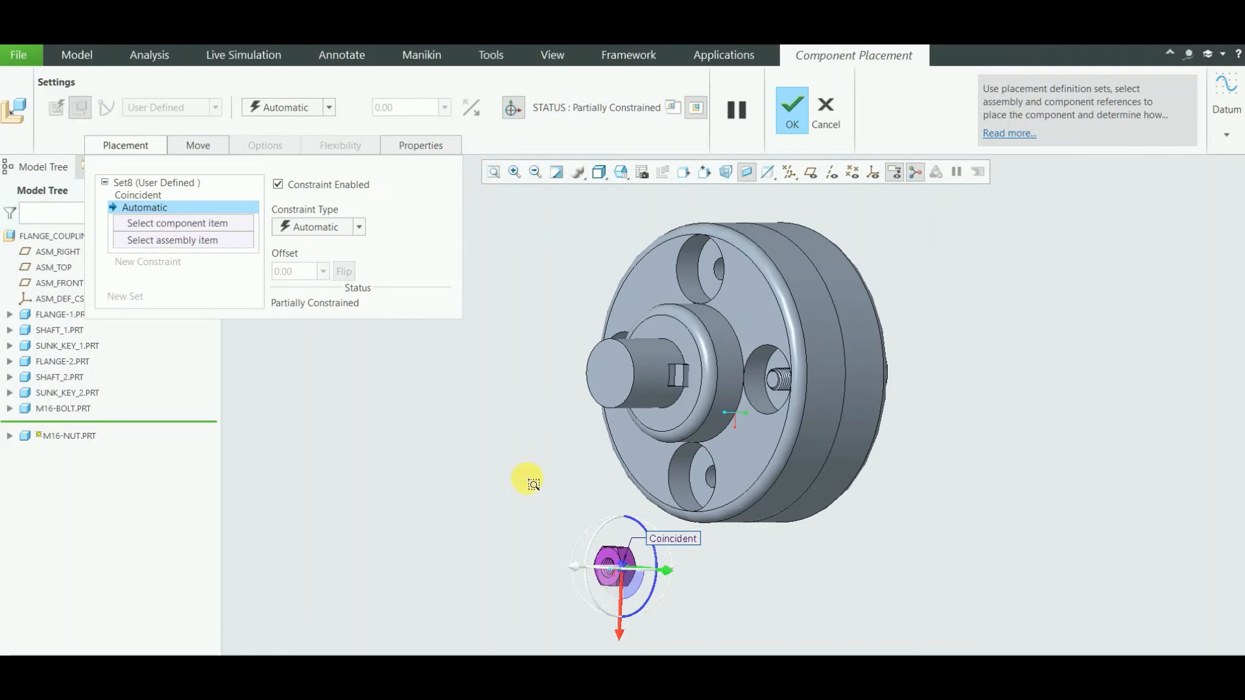
{"action": "left_click_drag", "start_coordinate": [525, 405], "coordinate": [717, 642]}
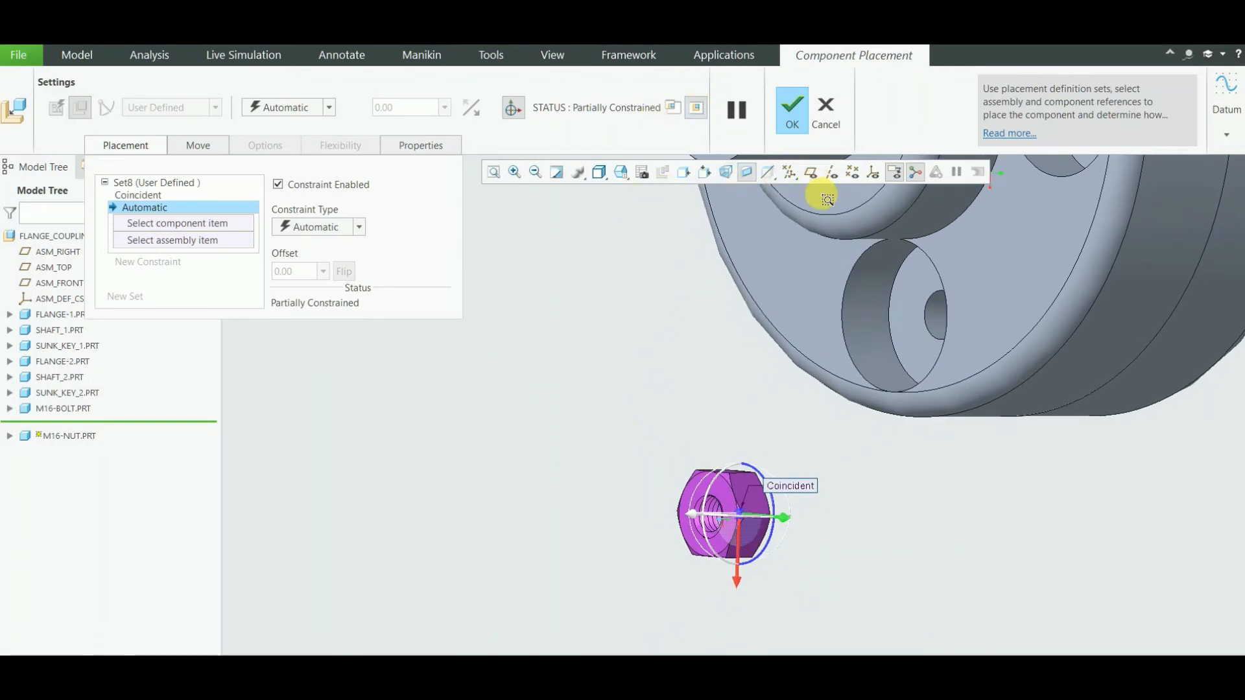
{"action": "left_click", "coordinate": [791, 177]}
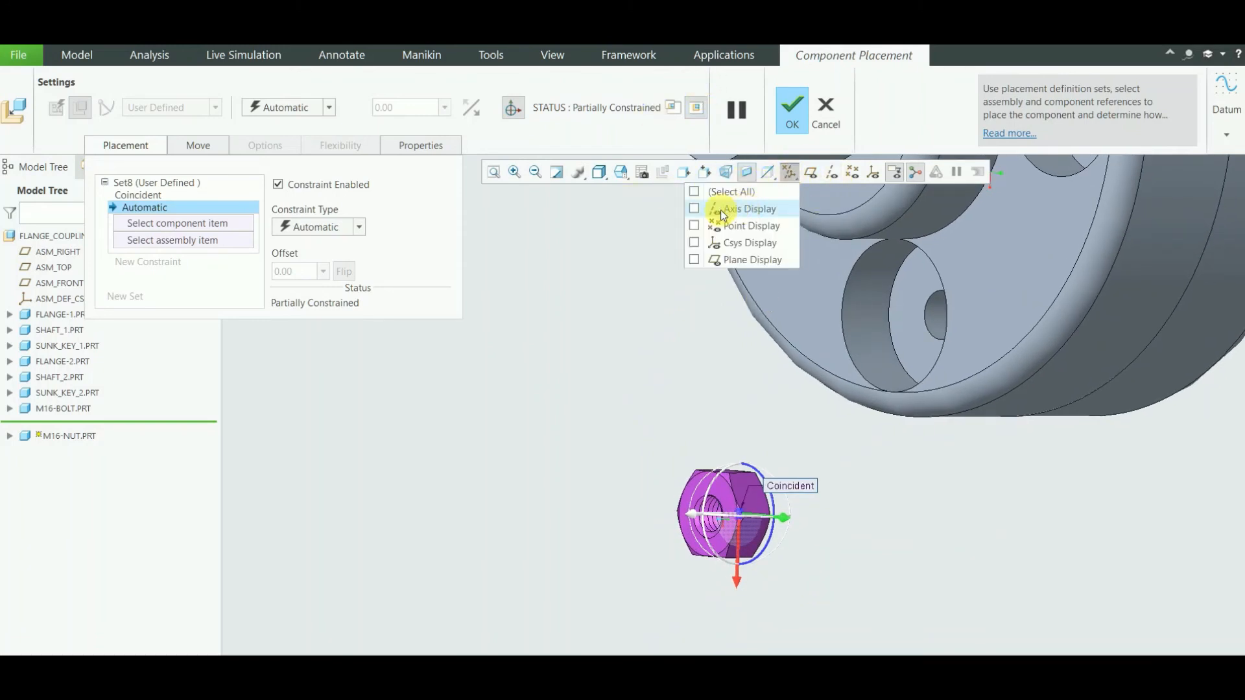
{"action": "left_click", "coordinate": [708, 210]}
{"action": "left_click", "coordinate": [592, 472]}
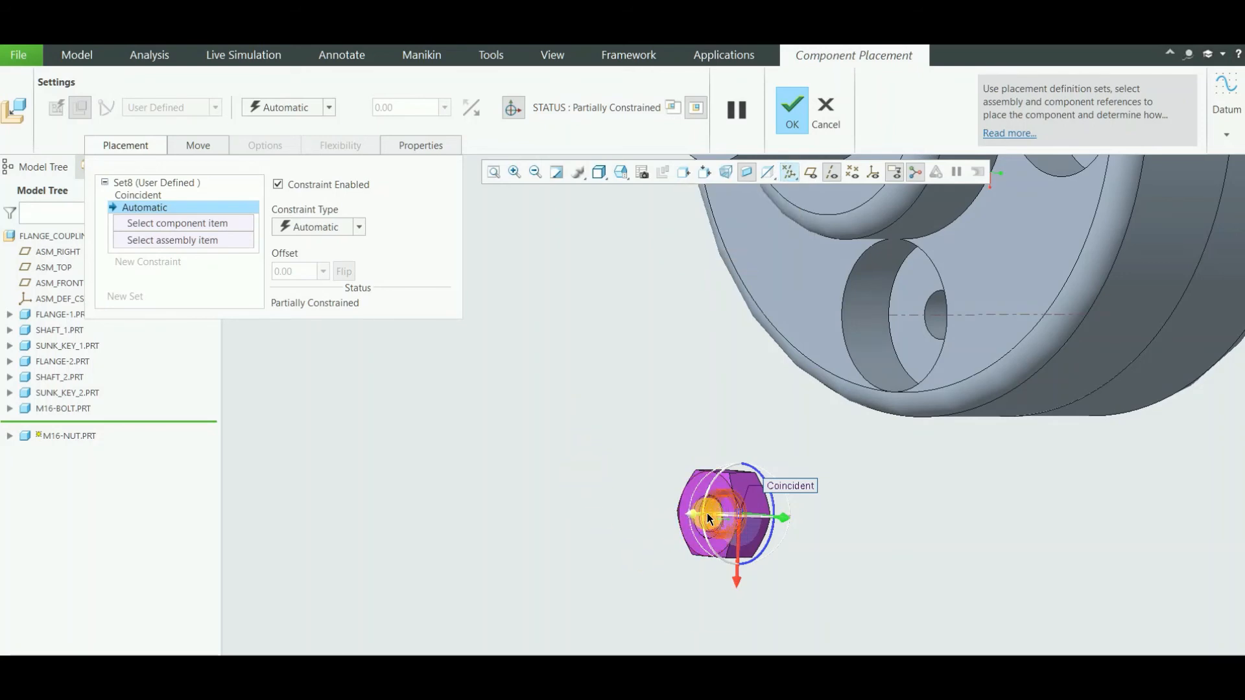
- Choose the M16 nut's central axis as the component reference of the new constraint
{"action": "left_click", "coordinate": [514, 171]}
{"action": "mouse_move", "coordinate": [590, 361]}
{"action": "left_mouse_down"}
{"action": "mouse_move", "coordinate": [798, 549]}
{"action": "mouse_move", "coordinate": [808, 575]}
{"action": "left_mouse_up"}
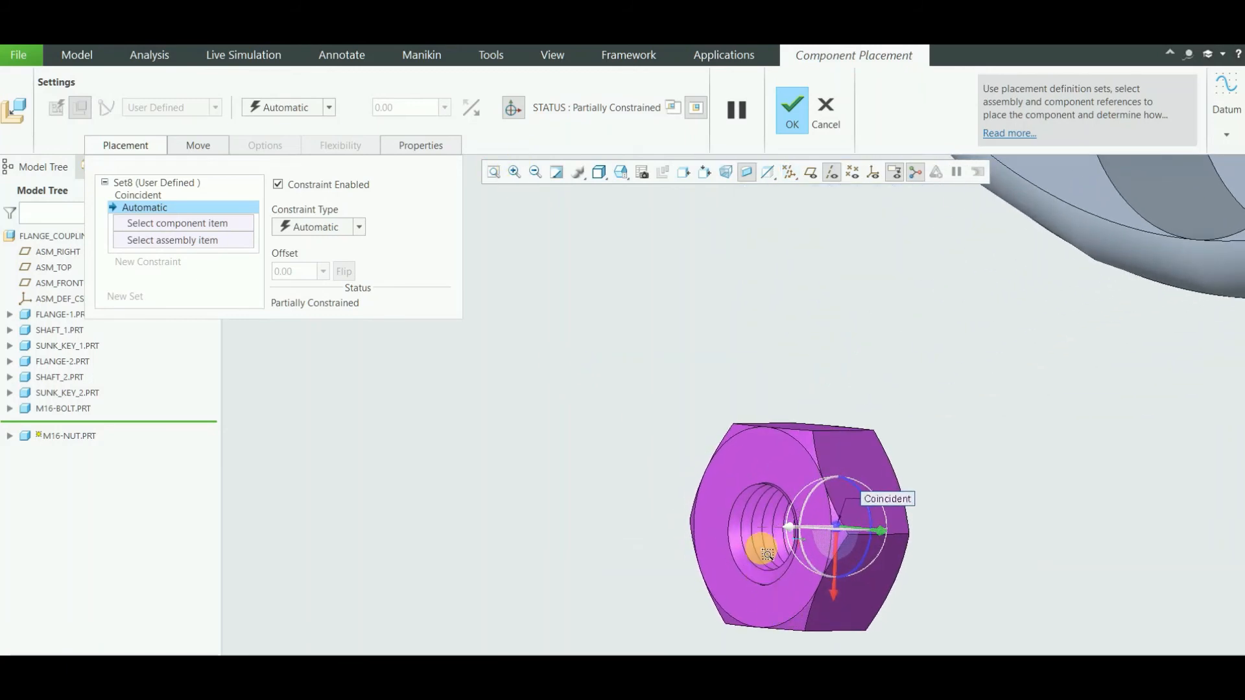
{"action": "left_click", "coordinate": [214, 222]}
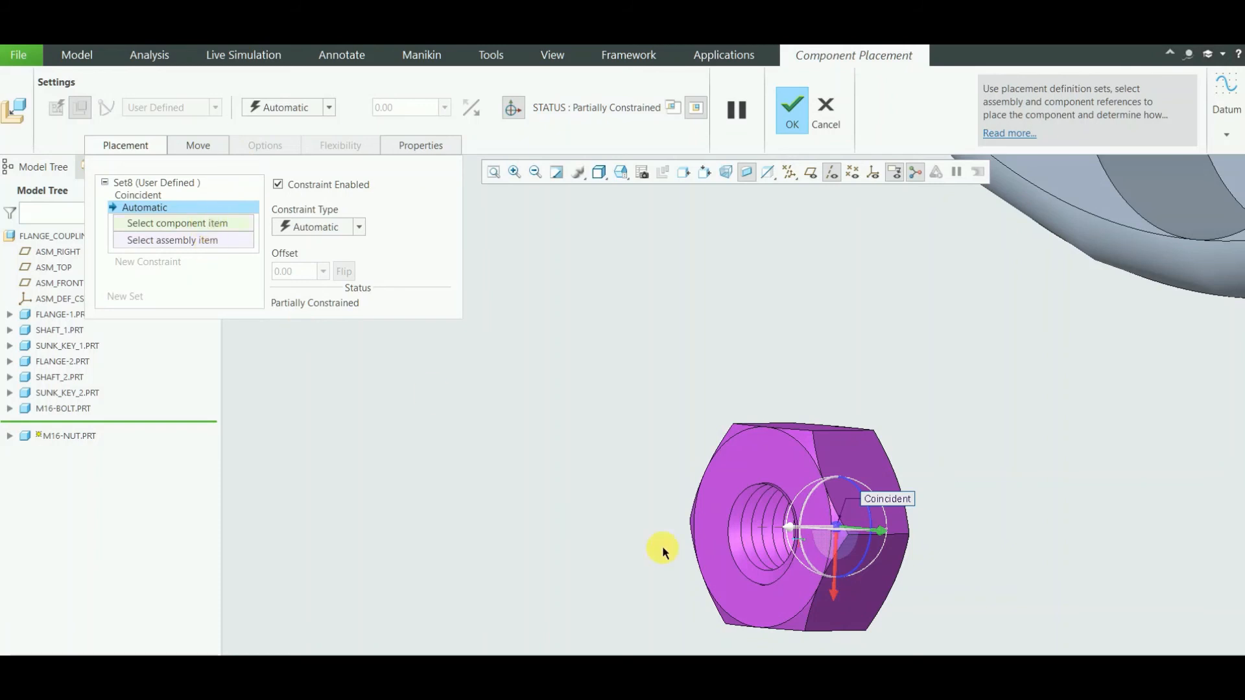
{"action": "left_click", "coordinate": [776, 527]}
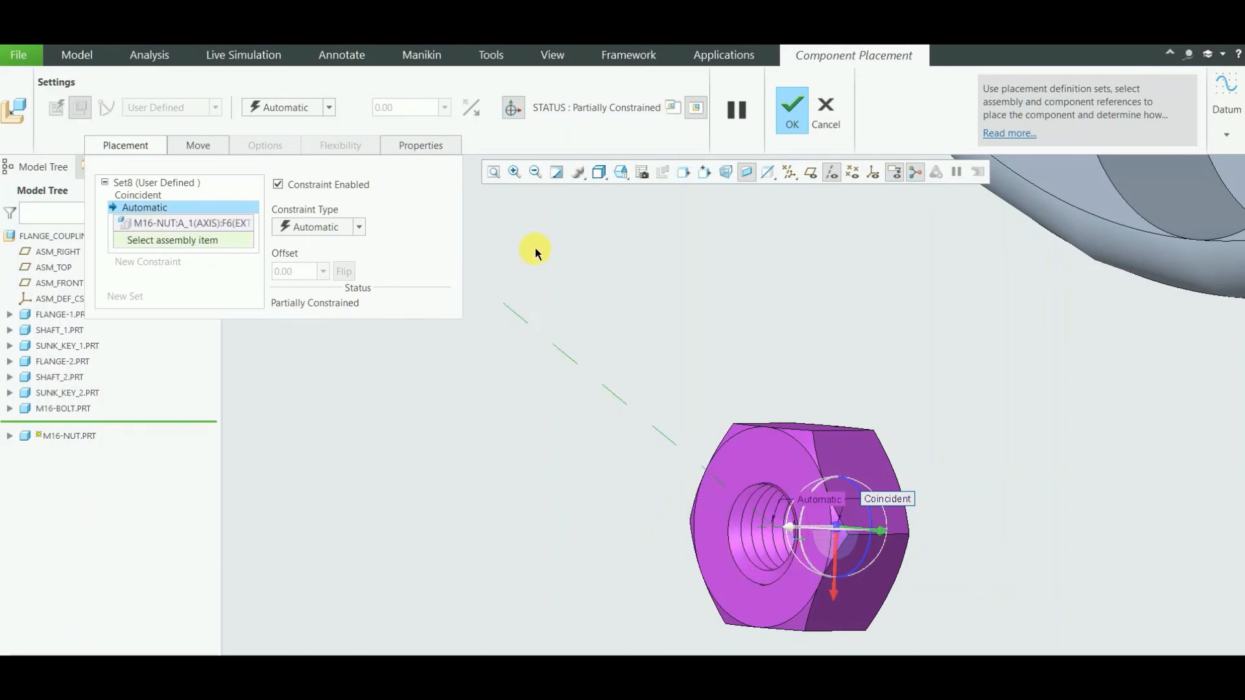
- Pair the nut's axis with the axis of flange-2's hole around the protruding bolt, and set the constraint type to Coincident
{"action": "left_click", "coordinate": [535, 171]}
{"action": "left_click", "coordinate": [536, 171]}
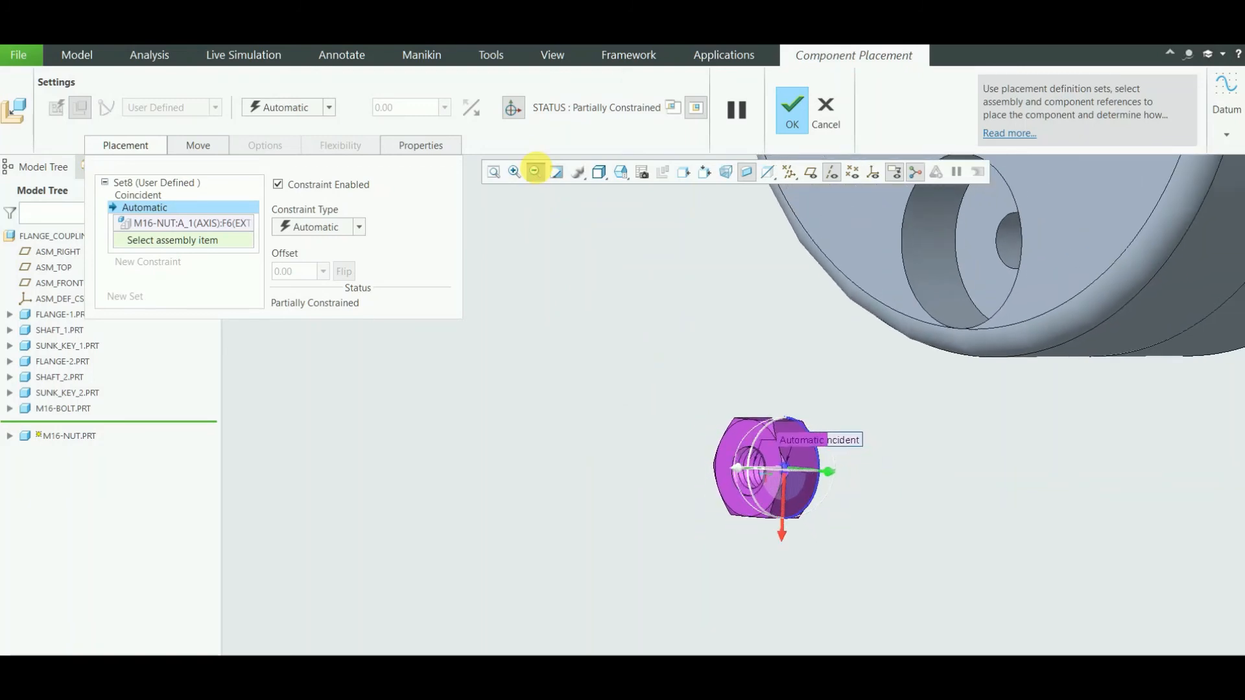
{"action": "left_click", "coordinate": [535, 171]}
{"action": "left_click", "coordinate": [536, 170]}
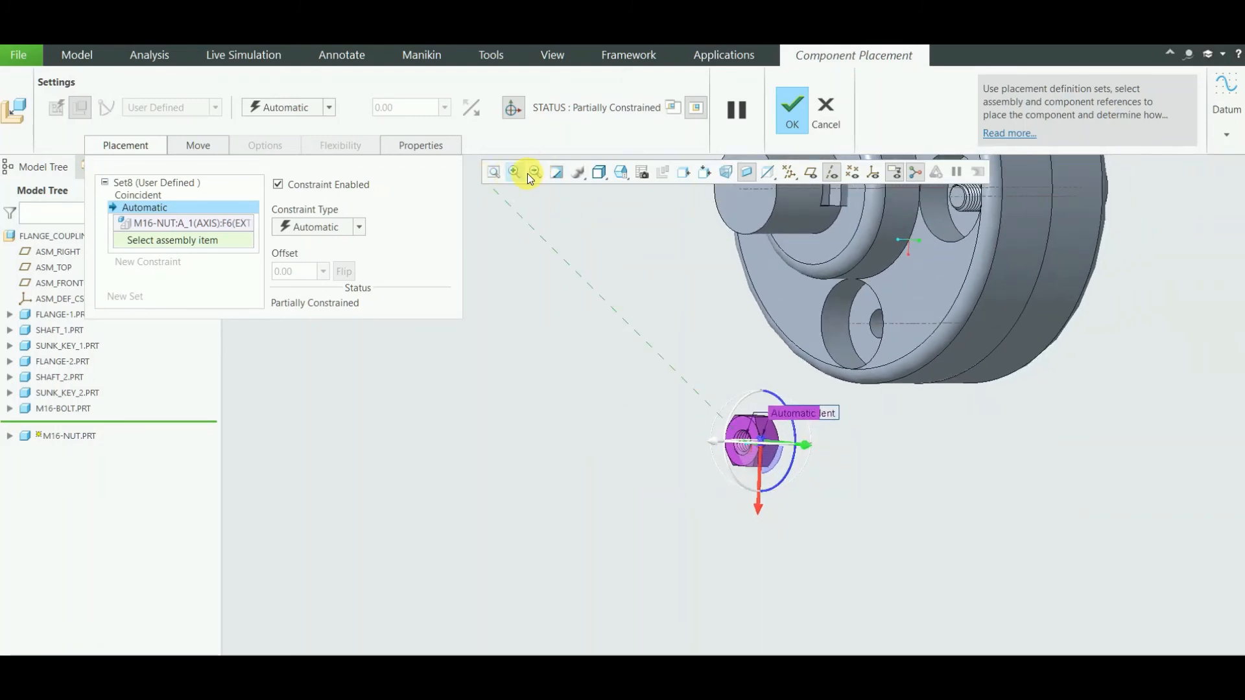
{"action": "left_click", "coordinate": [535, 171]}
{"action": "left_click", "coordinate": [535, 171]}
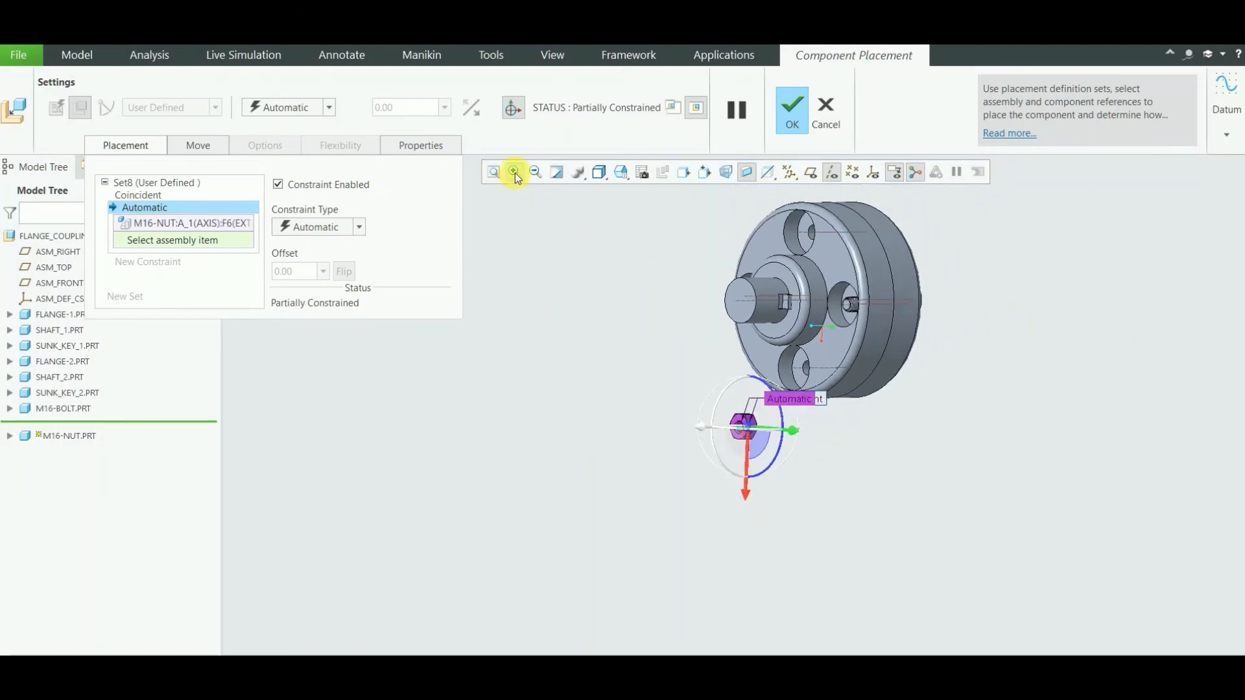
{"action": "left_click_drag", "start_coordinate": [719, 208], "coordinate": [964, 368]}
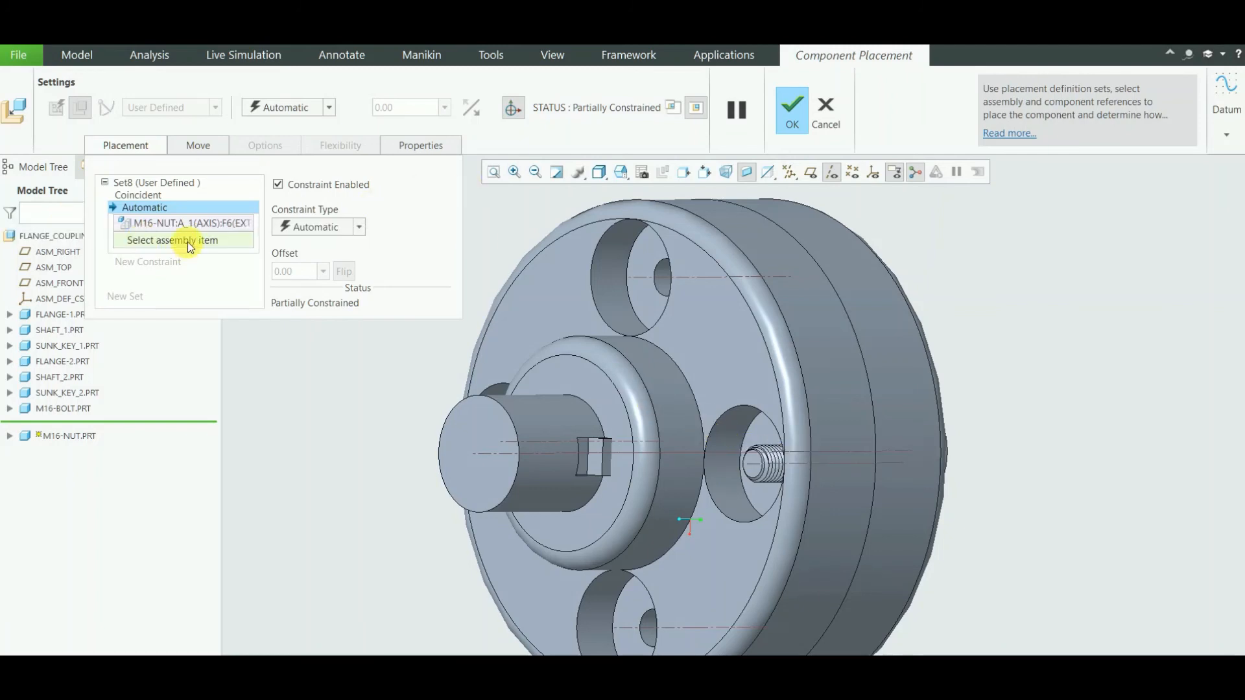
{"action": "left_click", "coordinate": [759, 464]}
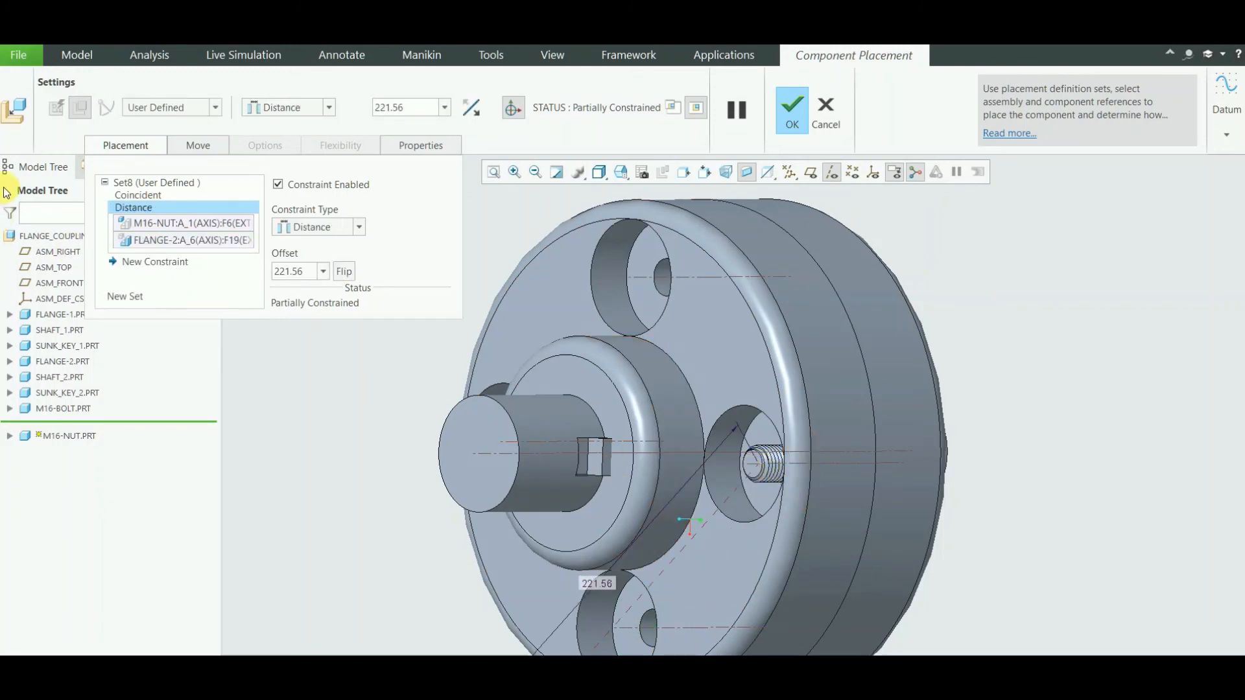
{"action": "left_click", "coordinate": [361, 226]}
{"action": "left_click", "coordinate": [325, 287]}
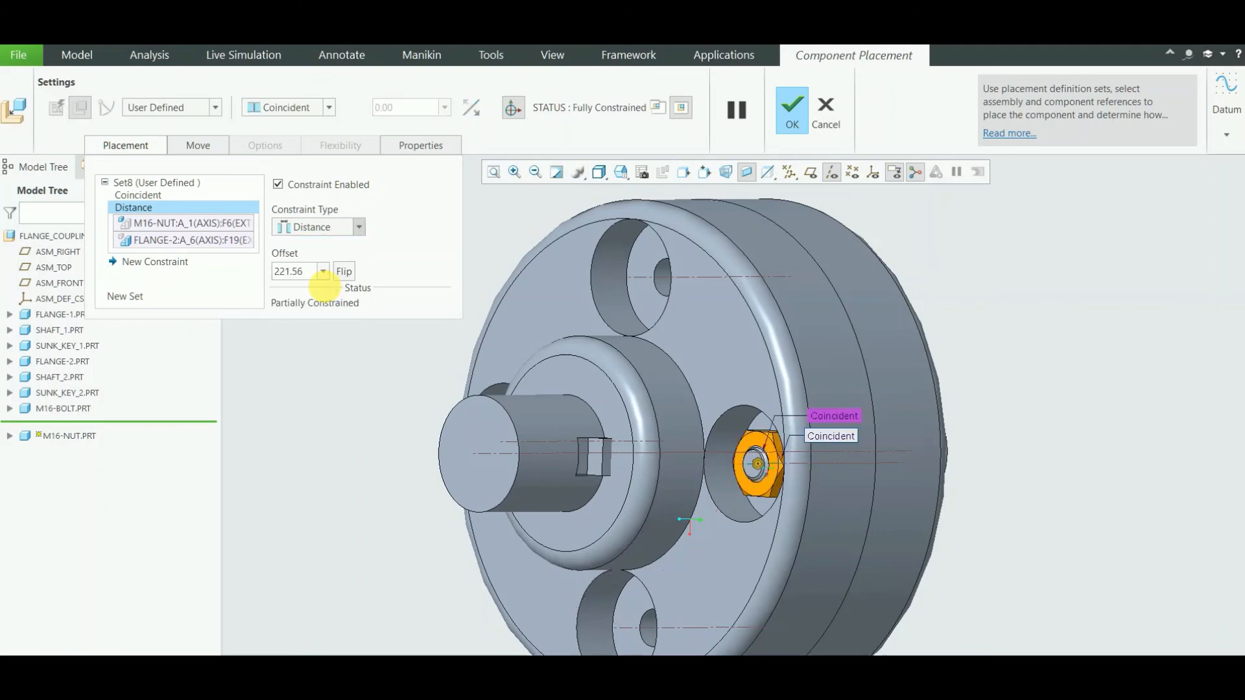
{"action": "middle_click_drag", "start_coordinate": [1071, 463], "coordinate": [1059, 465]}
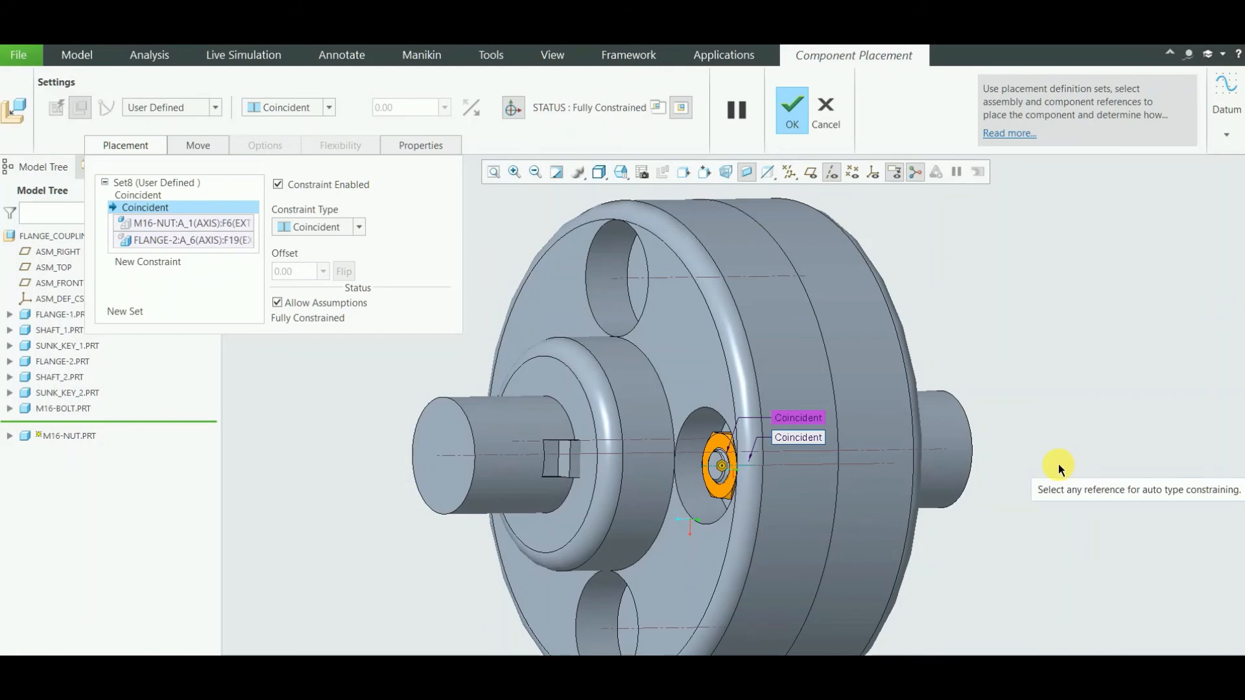
- Delete the Coincident constraint between the nut's end face and flange-2's recessed face
{"action": "left_click", "coordinate": [156, 195]}
{"action": "right_click", "coordinate": [156, 197]}
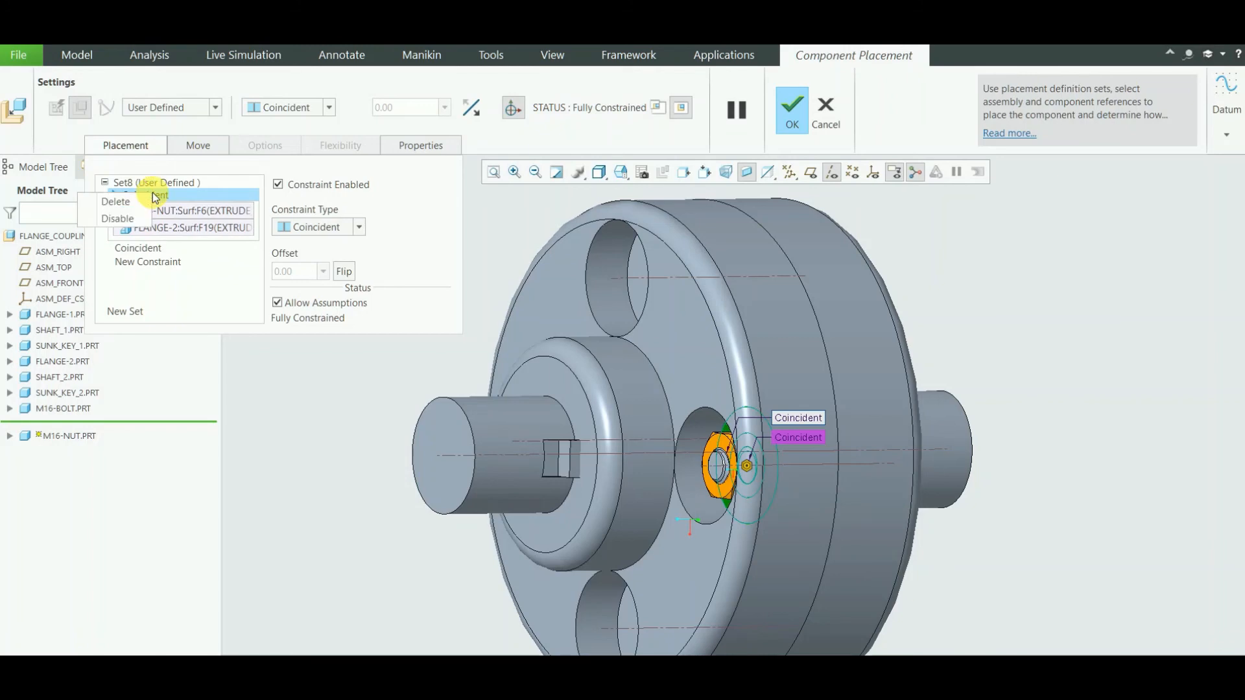
{"action": "left_click", "coordinate": [116, 202]}
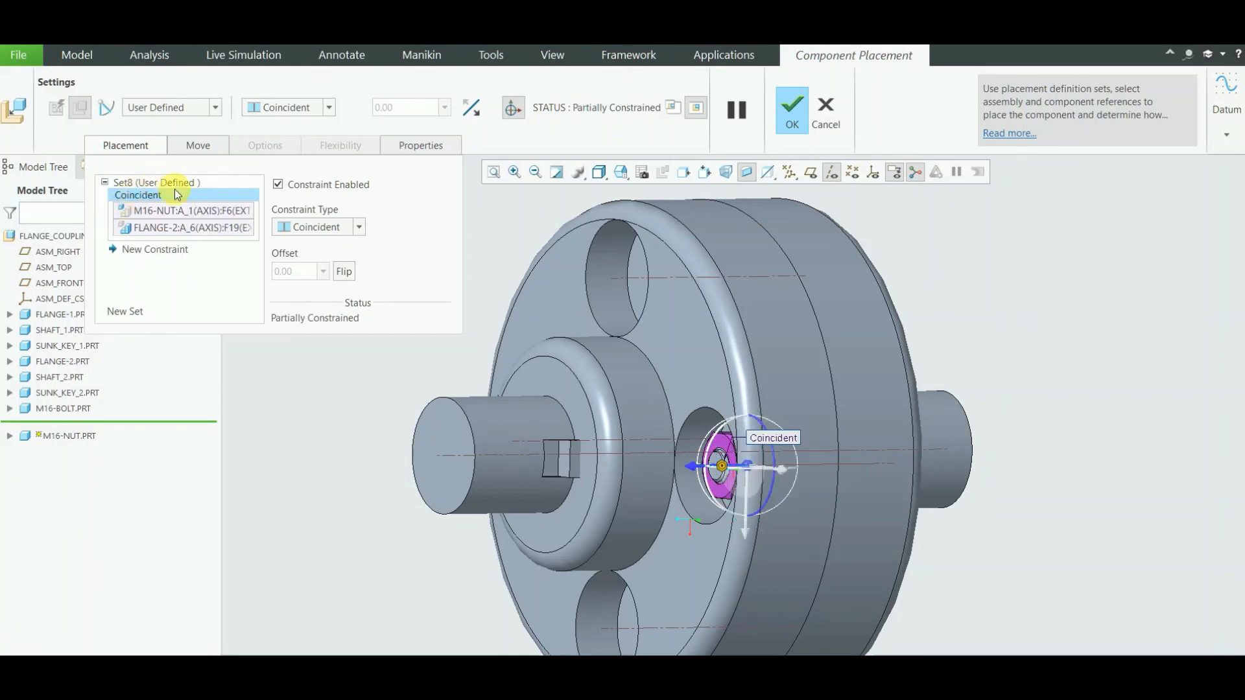
- Start a new constraint and slide the M16 nut outward along its axis, clear of flange-2's recess
{"action": "left_click", "coordinate": [170, 250]}
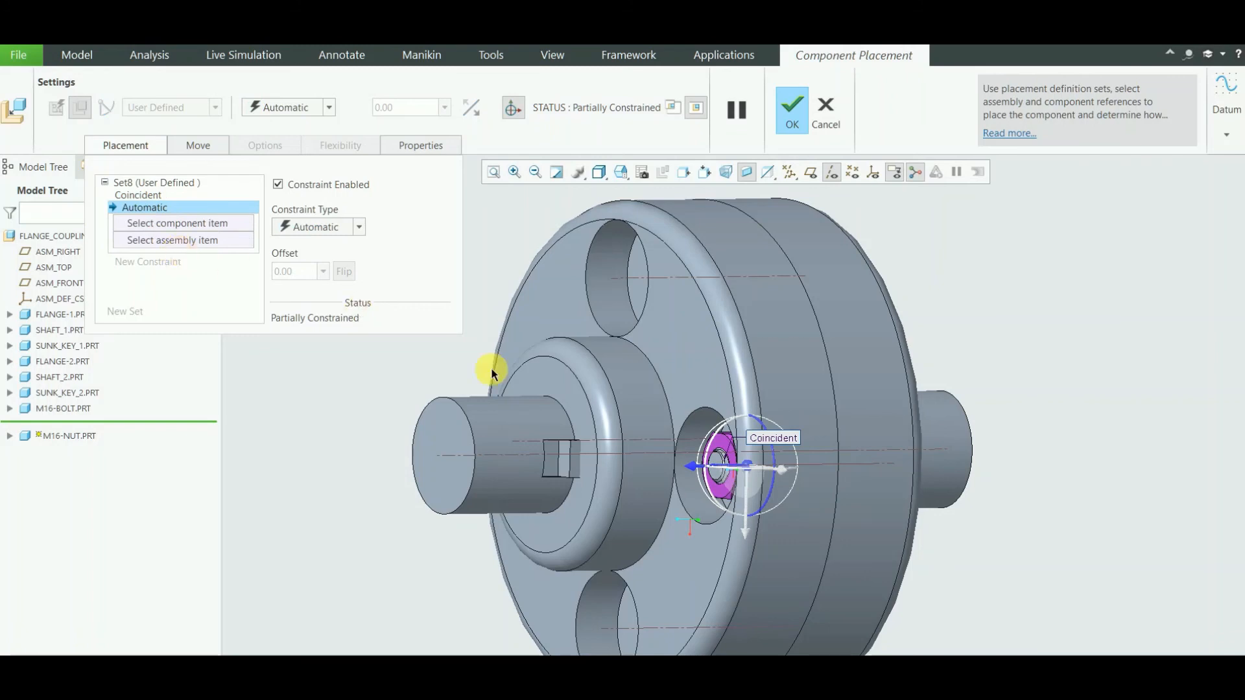
{"action": "left_click_drag", "start_coordinate": [708, 471], "coordinate": [426, 512]}
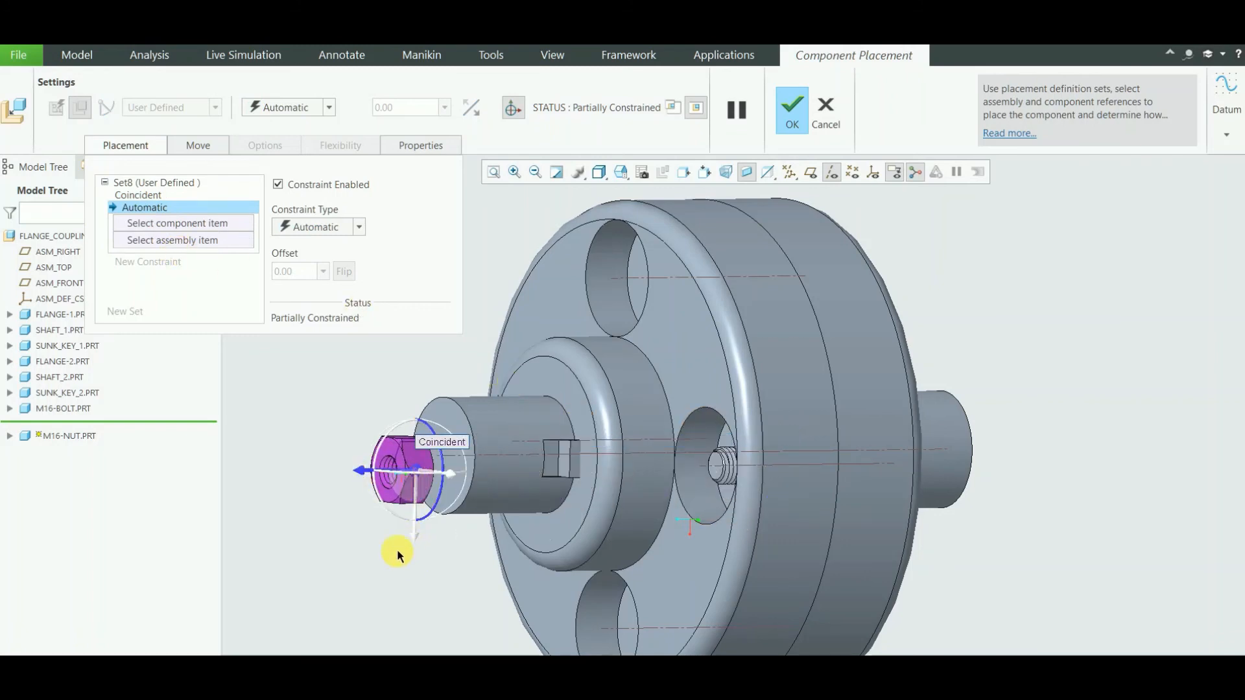
{"action": "middle_click_drag", "start_coordinate": [394, 545], "coordinate": [408, 556]}
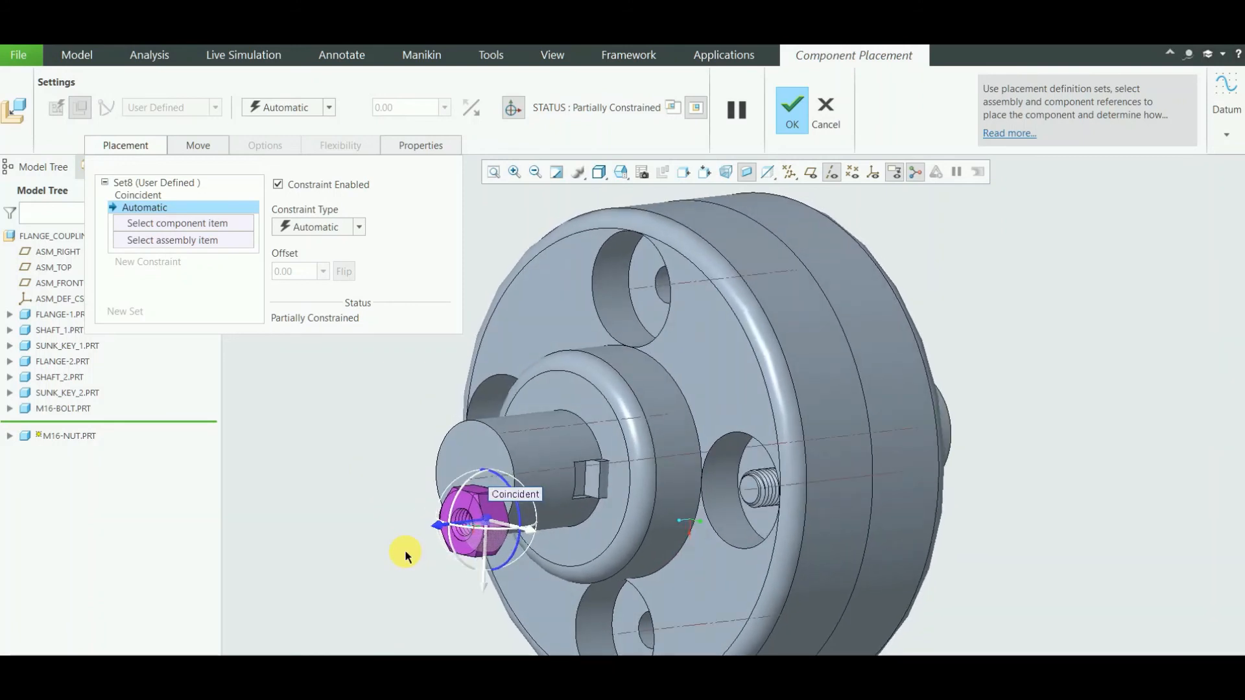
- Try to constrain the nut's internal helical thread surface to the bolt's helical thread surface with the automatic constraint type
{"action": "left_click", "coordinate": [775, 496]}
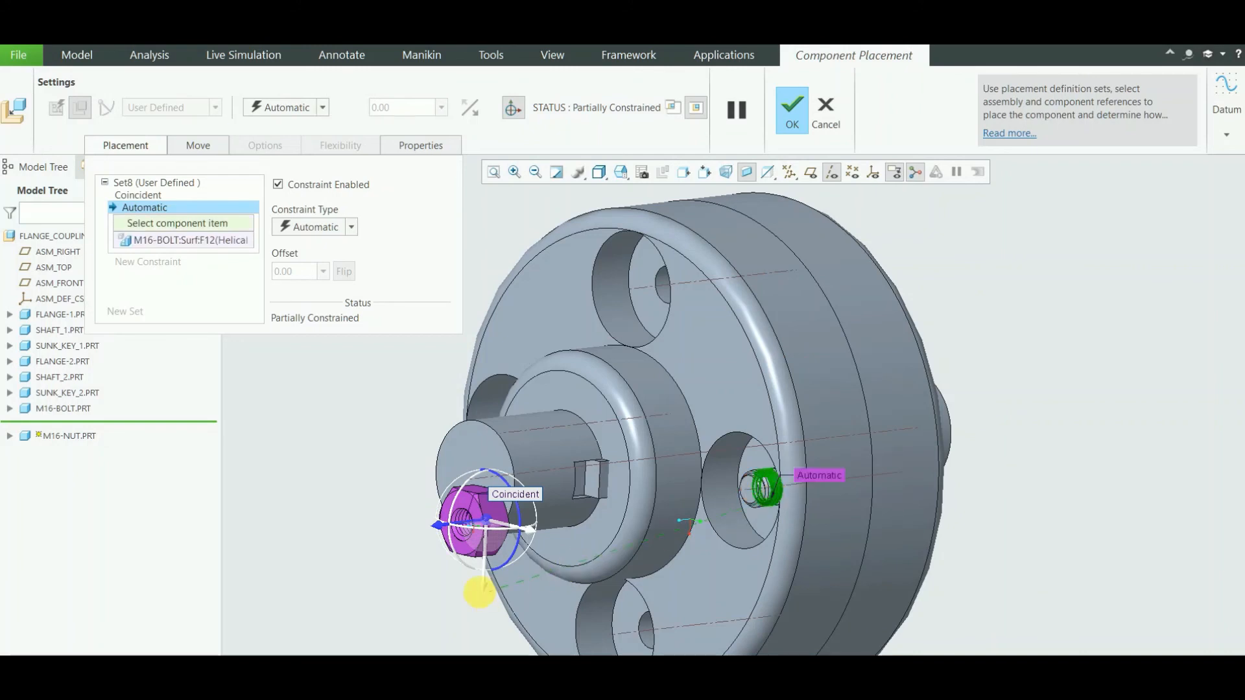
{"action": "middle_click_drag", "start_coordinate": [478, 590], "coordinate": [392, 584]}
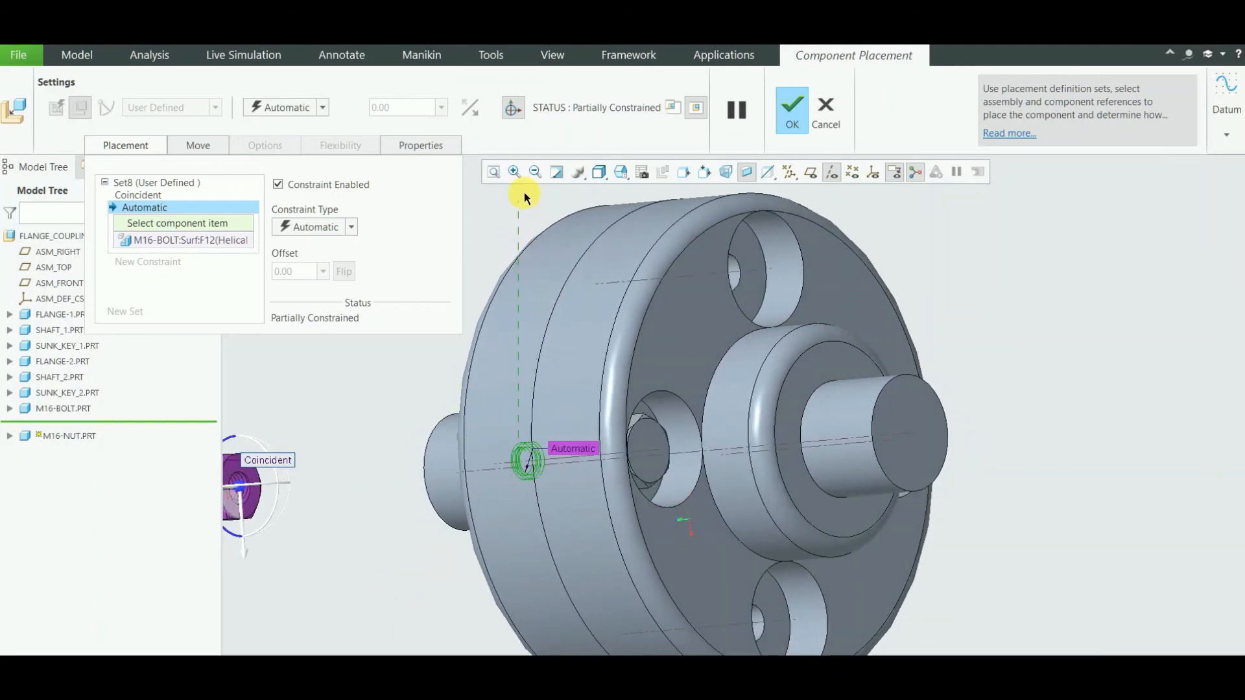
{"action": "left_click", "coordinate": [538, 174]}
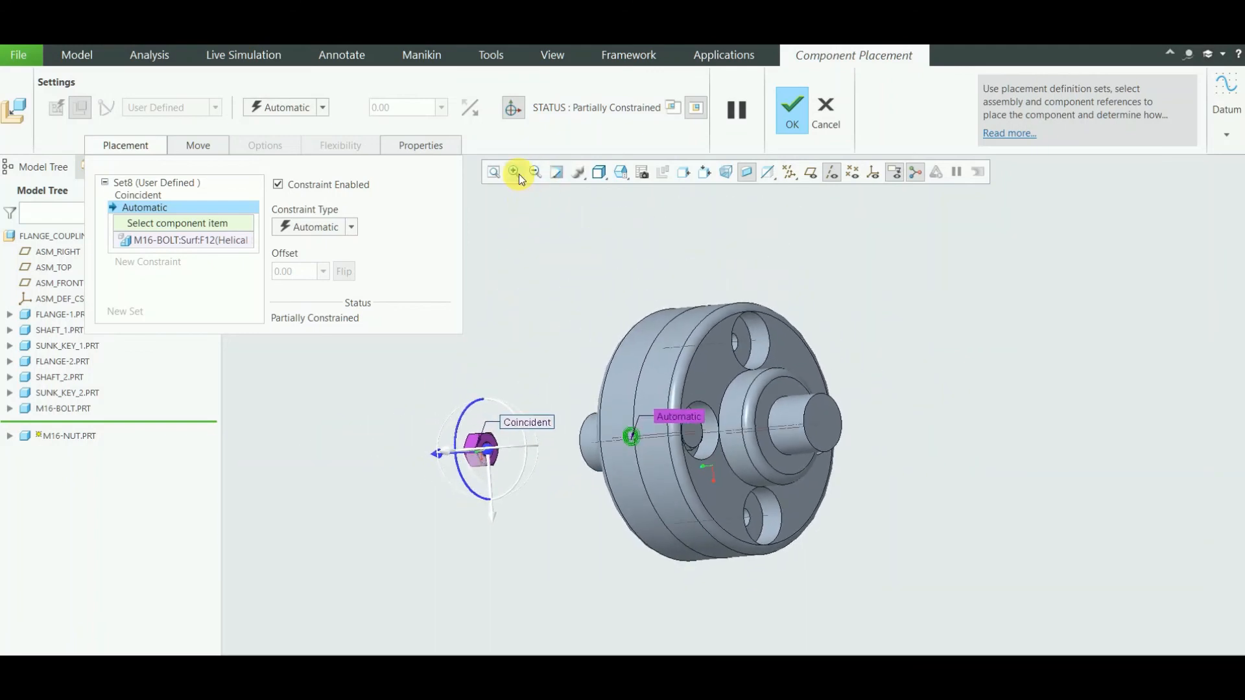
{"action": "left_click", "coordinate": [492, 173]}
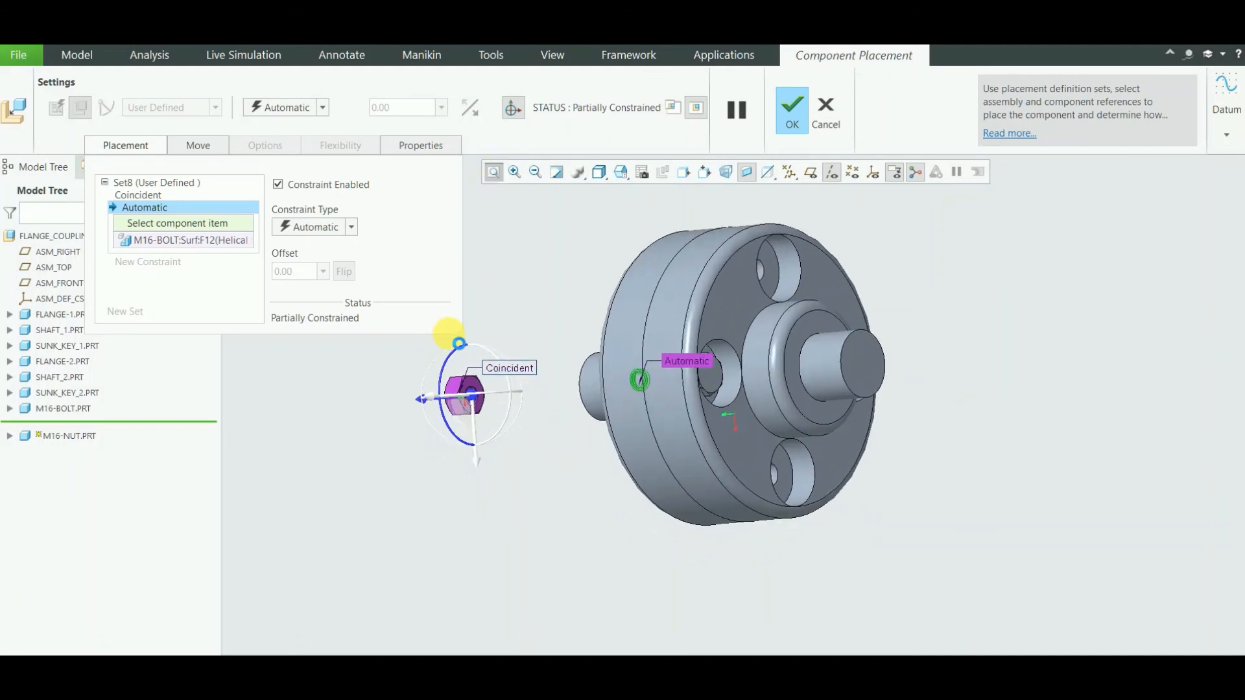
{"action": "left_click", "coordinate": [516, 173]}
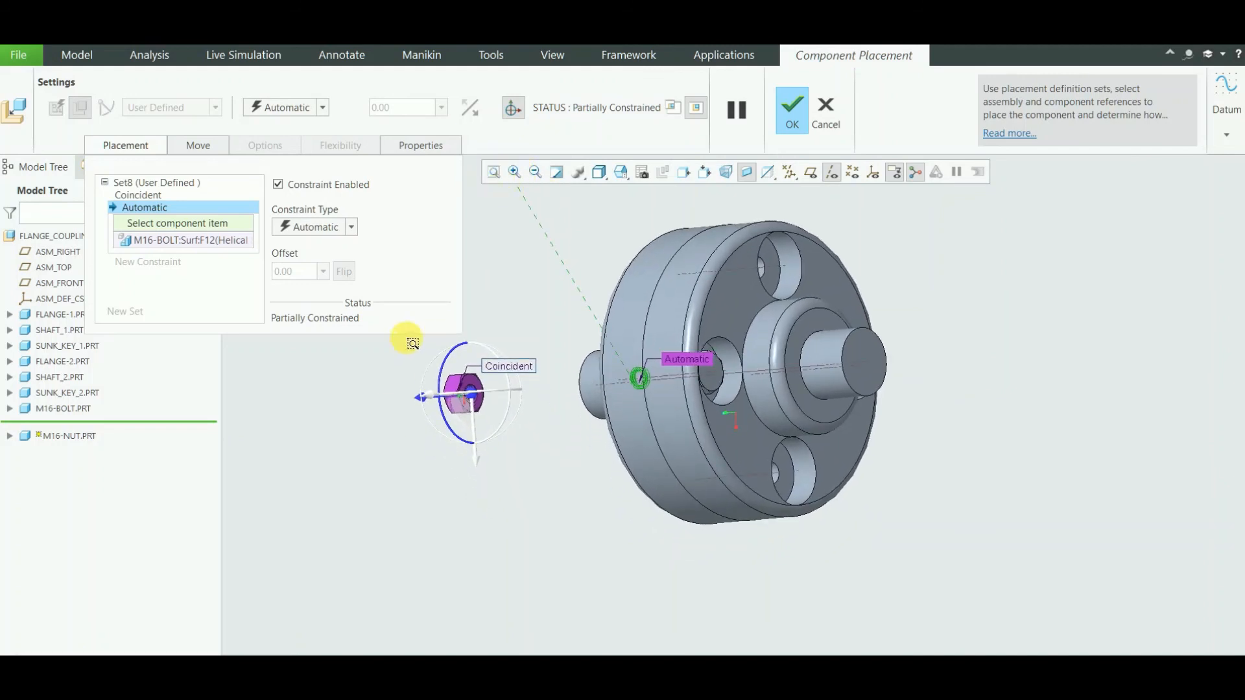
{"action": "left_click_drag", "start_coordinate": [411, 354], "coordinate": [525, 479]}
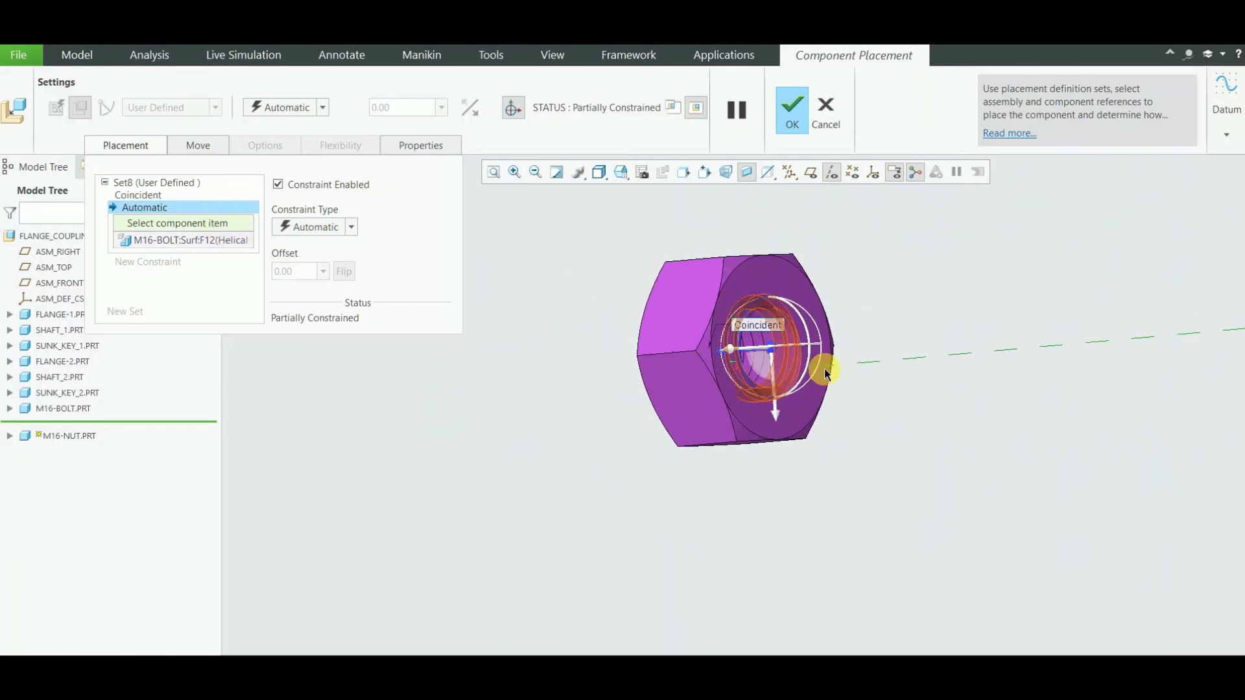
{"action": "left_click", "coordinate": [787, 357]}
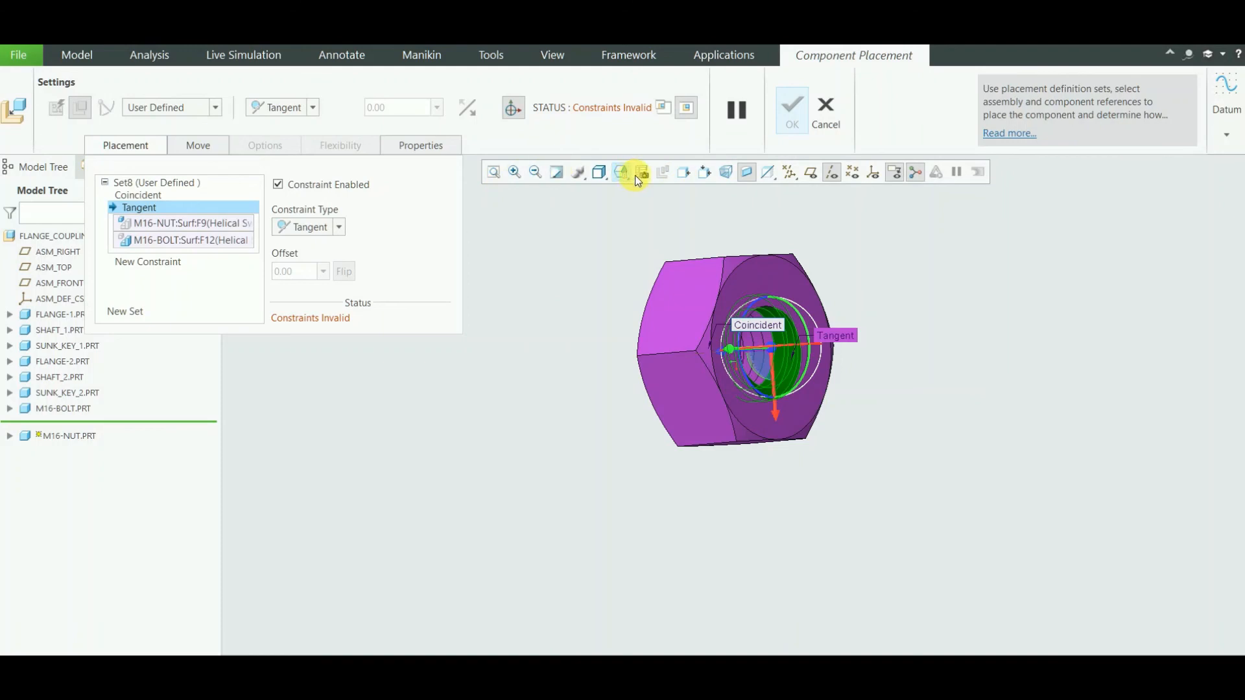
- Add a new constraint pairing the M16 nut's end face with flange-2's recessed face around the protruding bolt
{"action": "left_click", "coordinate": [493, 172]}
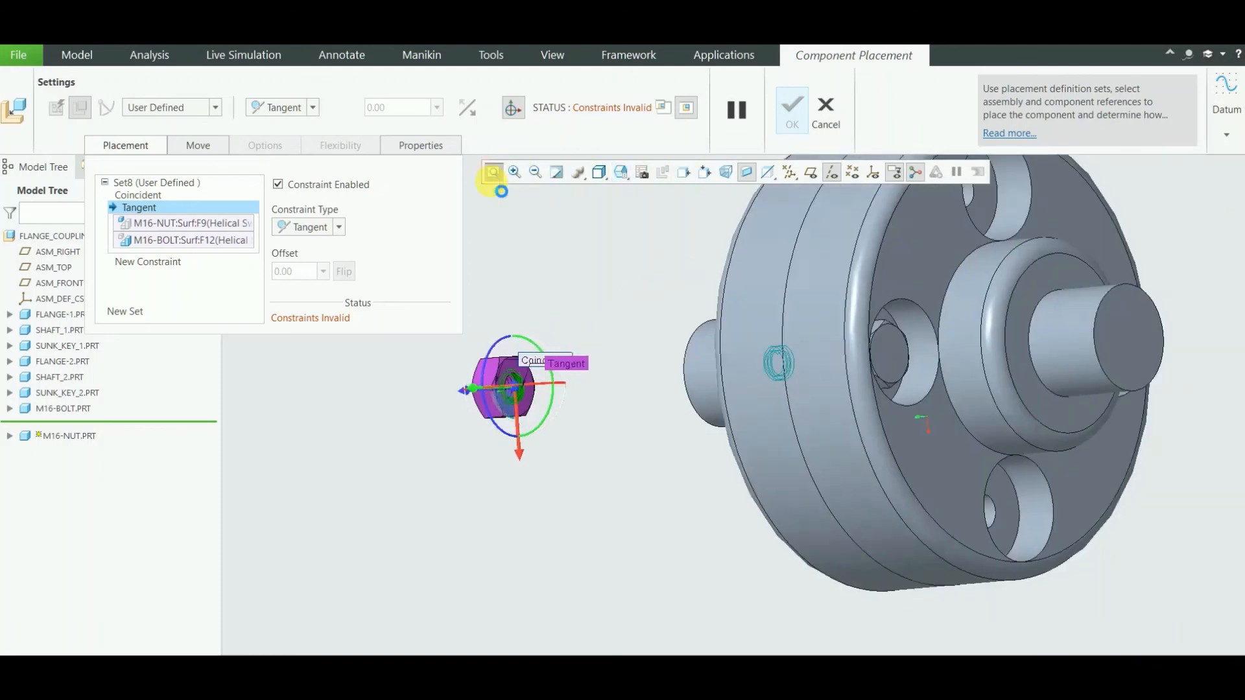
{"action": "middle_click_drag", "start_coordinate": [562, 488], "coordinate": [645, 512]}
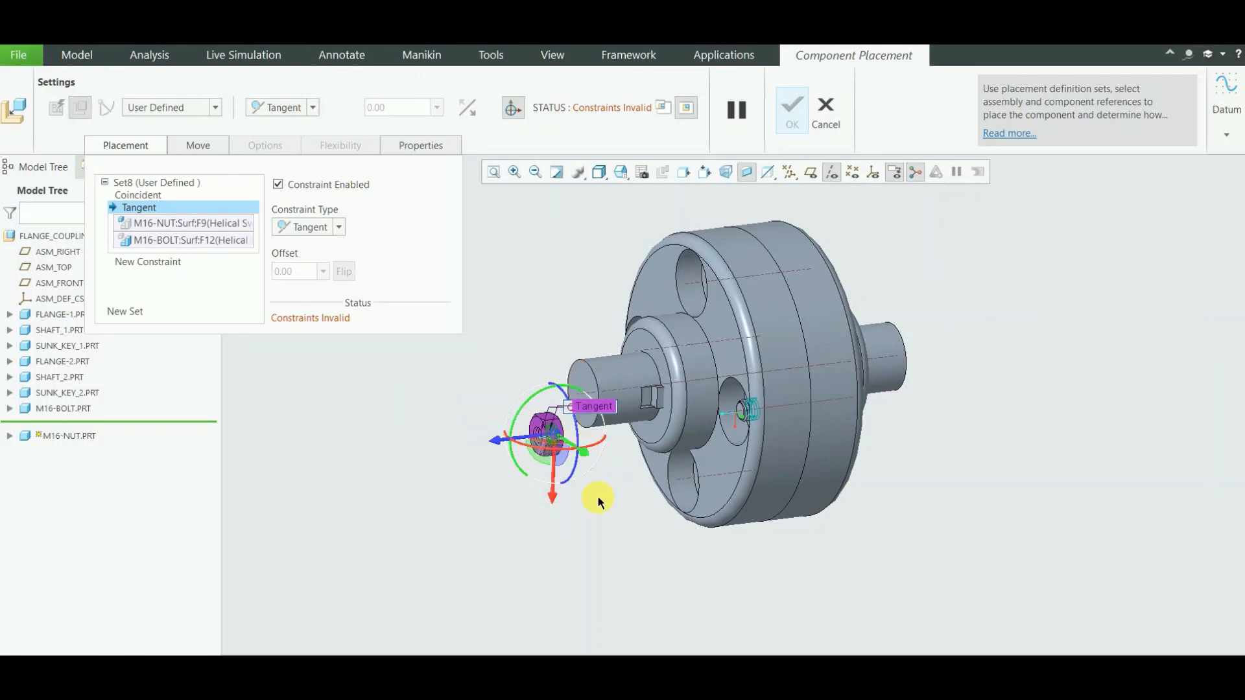
{"action": "left_click", "coordinate": [186, 267]}
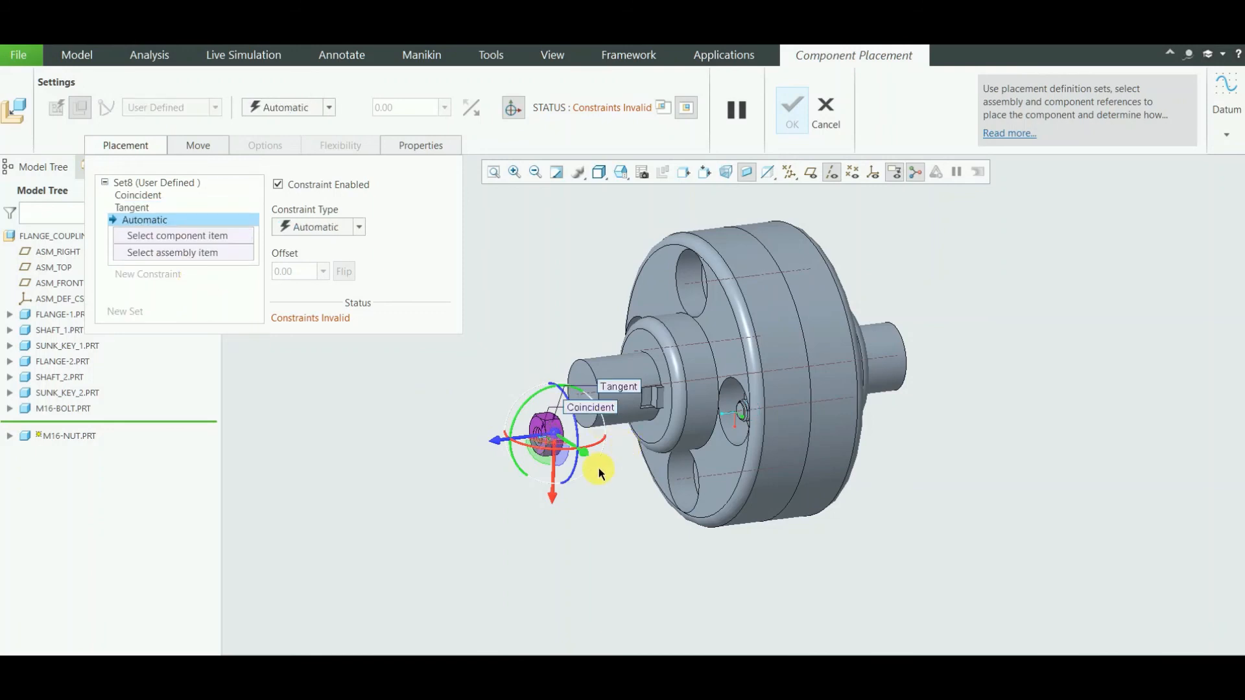
{"action": "middle_click_drag", "start_coordinate": [589, 480], "coordinate": [522, 483]}
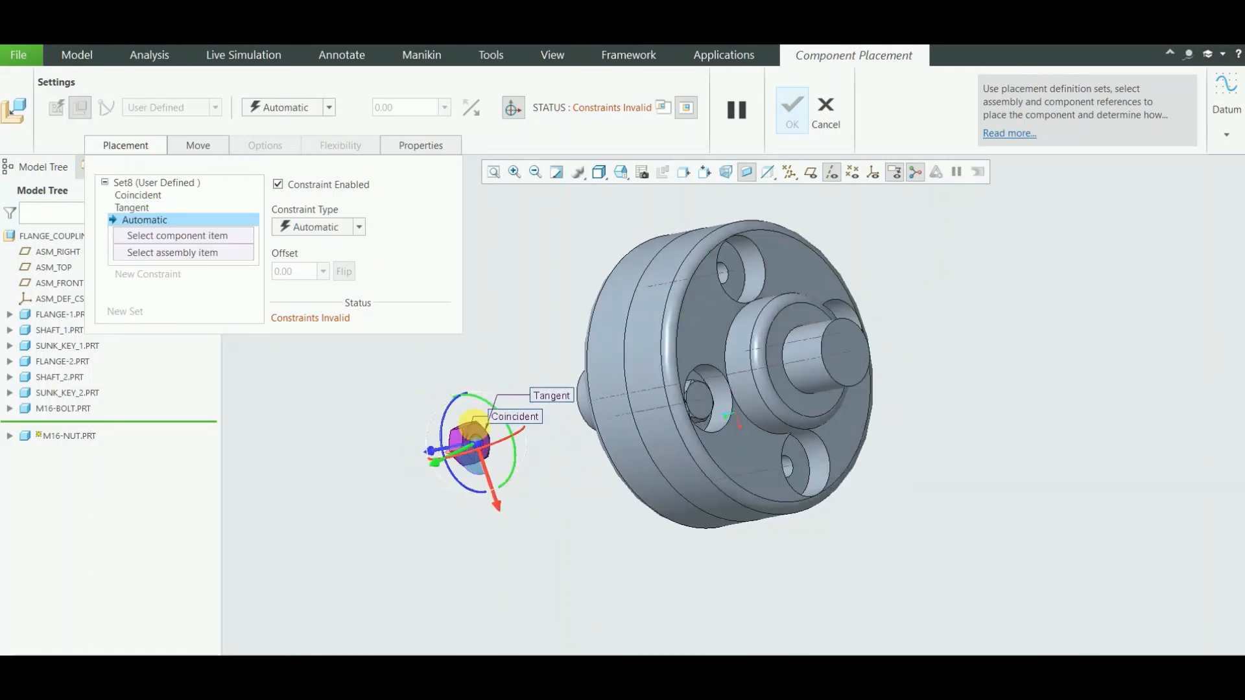
{"action": "left_click", "coordinate": [476, 426]}
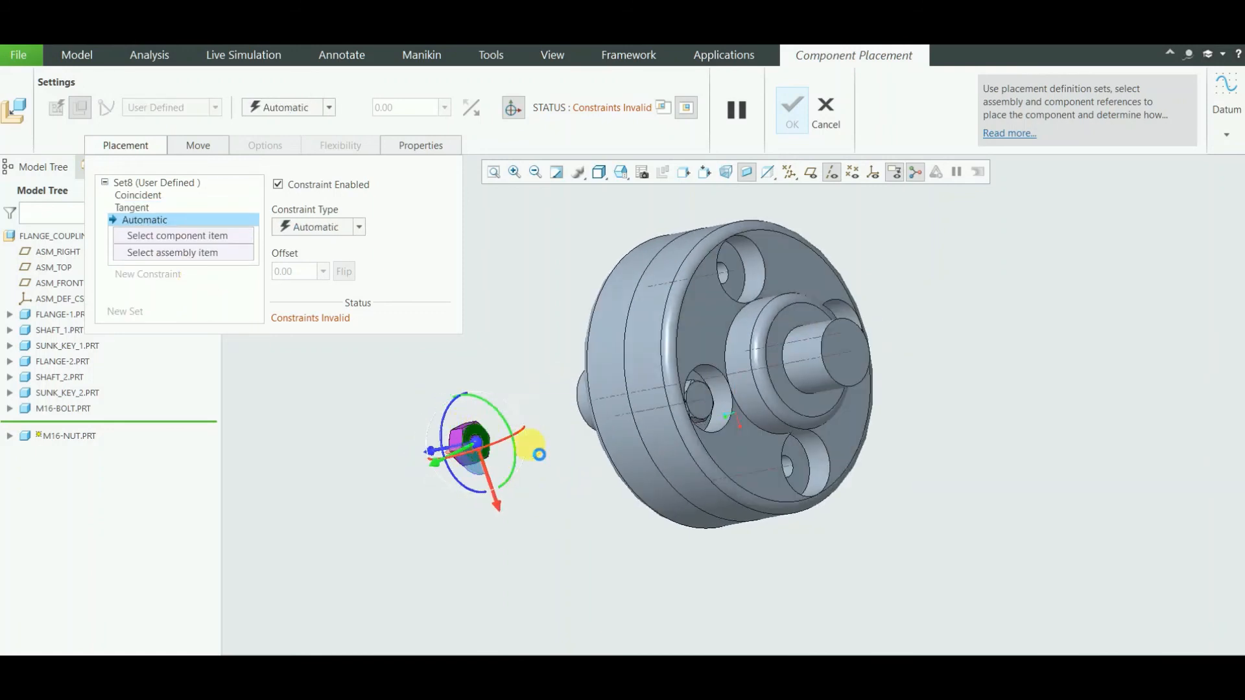
{"action": "middle_click_drag", "start_coordinate": [578, 478], "coordinate": [670, 478]}
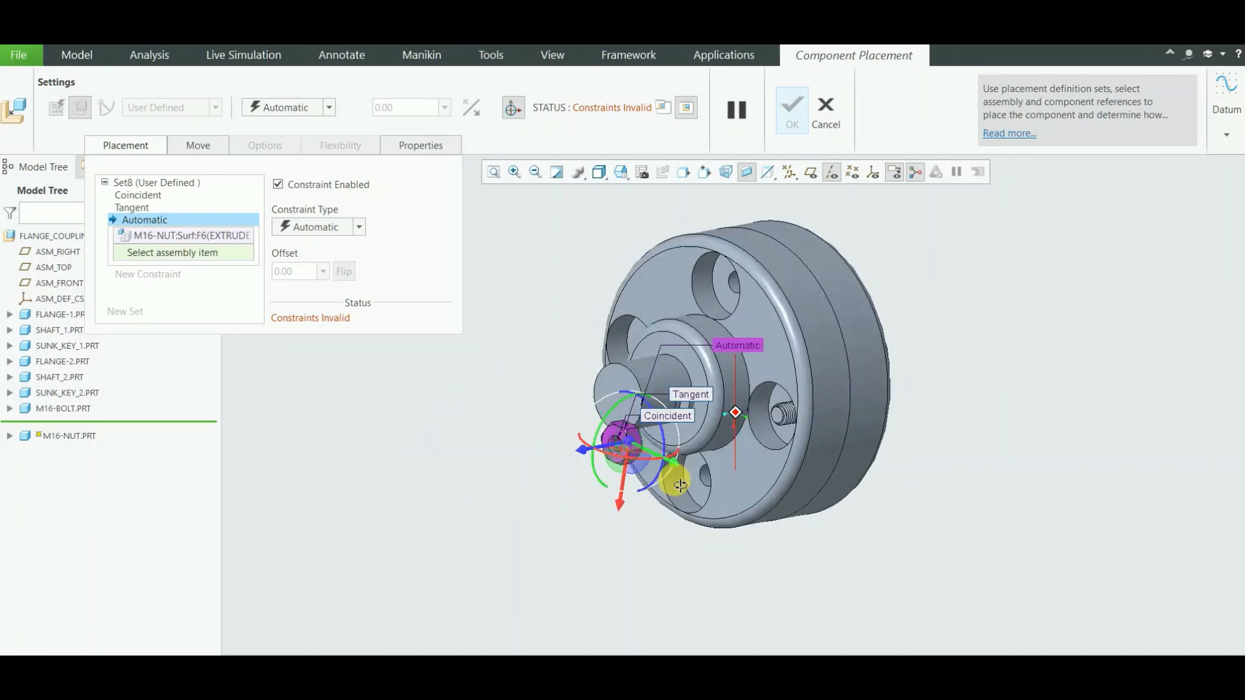
{"action": "left_click", "coordinate": [782, 435]}
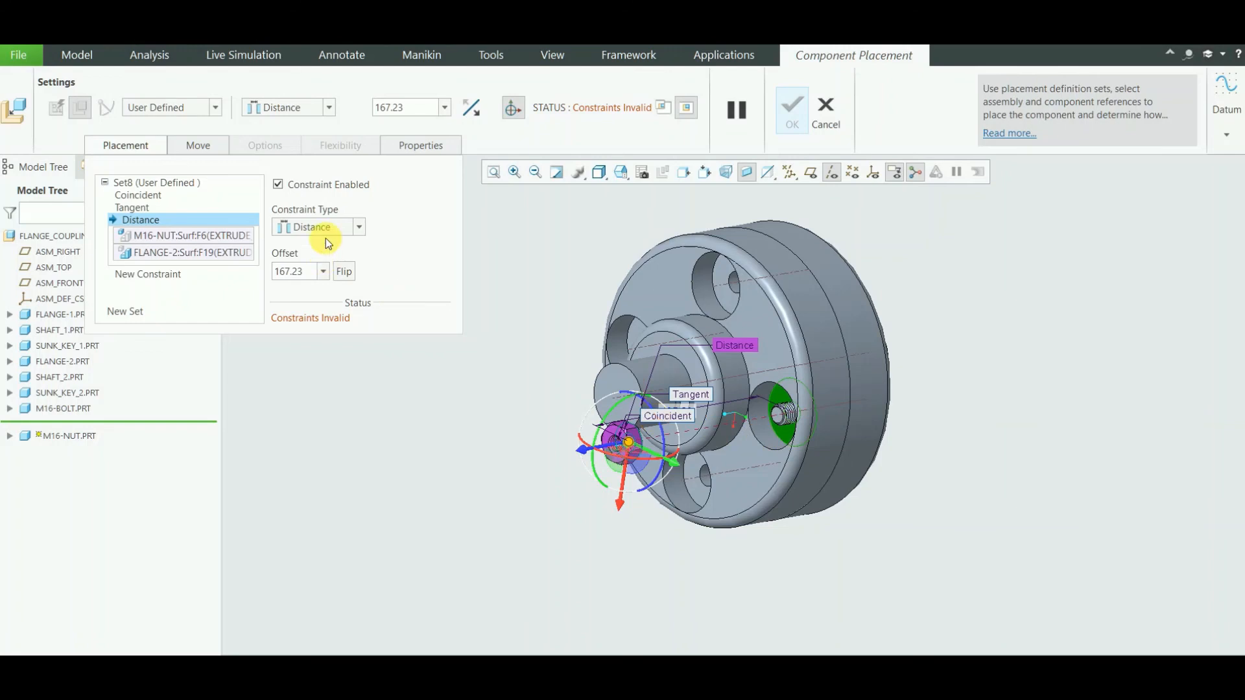
- Set the Distance constraint's offset to 0 and accept the M16 nut's placement
{"action": "left_click", "coordinate": [321, 273]}
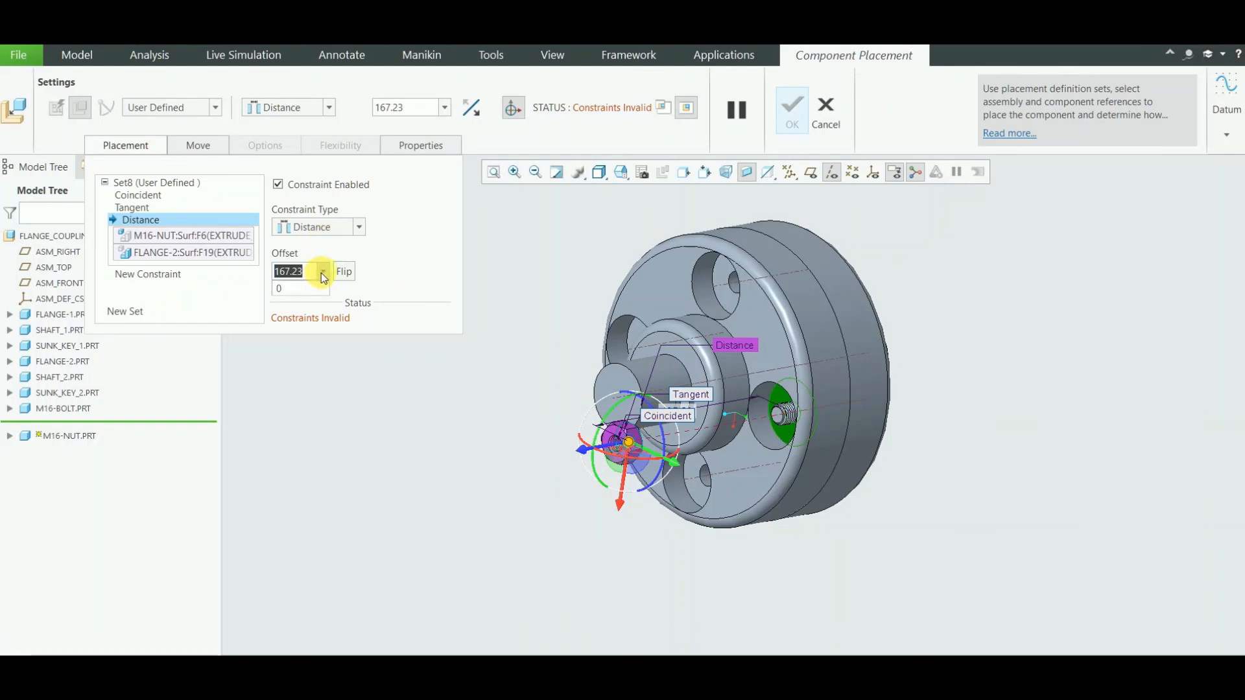
{"action": "left_click", "coordinate": [317, 289]}
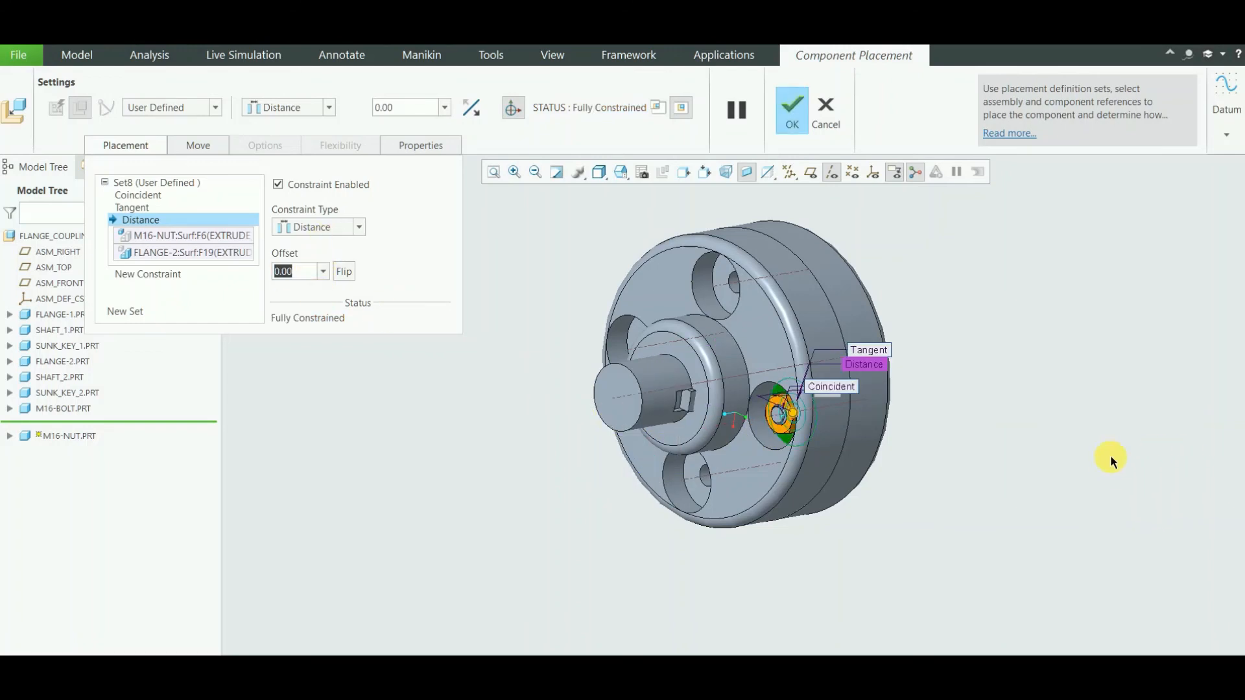
{"action": "mouse_move", "coordinate": [1091, 457]}
{"action": "middle_mouse_down"}
{"action": "mouse_move", "coordinate": [1051, 461]}
{"action": "mouse_move", "coordinate": [1074, 469]}
{"action": "mouse_move", "coordinate": [1084, 456]}
{"action": "middle_mouse_up"}
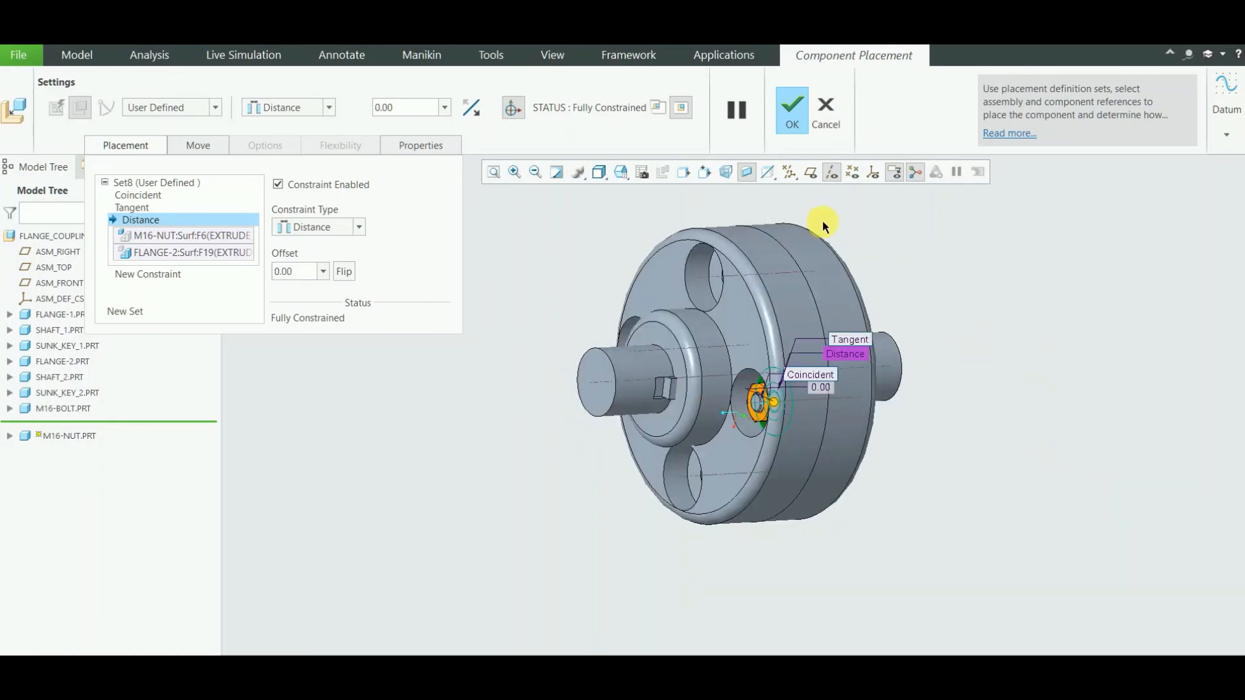
{"action": "left_click", "coordinate": [790, 112]}
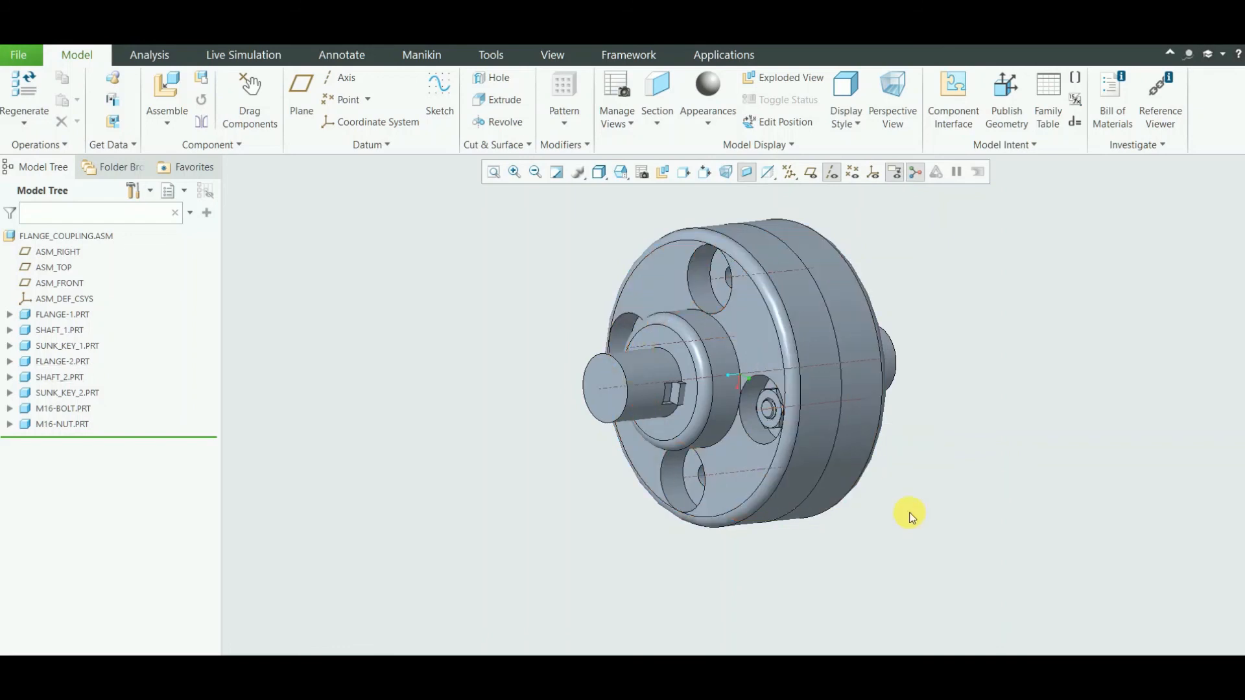
- Create an Axis pattern of the M16 bolt around the coupling's central shaft axis, with 4 members at 90° spacing
{"action": "middle_click_drag", "start_coordinate": [910, 513], "coordinate": [941, 524]}
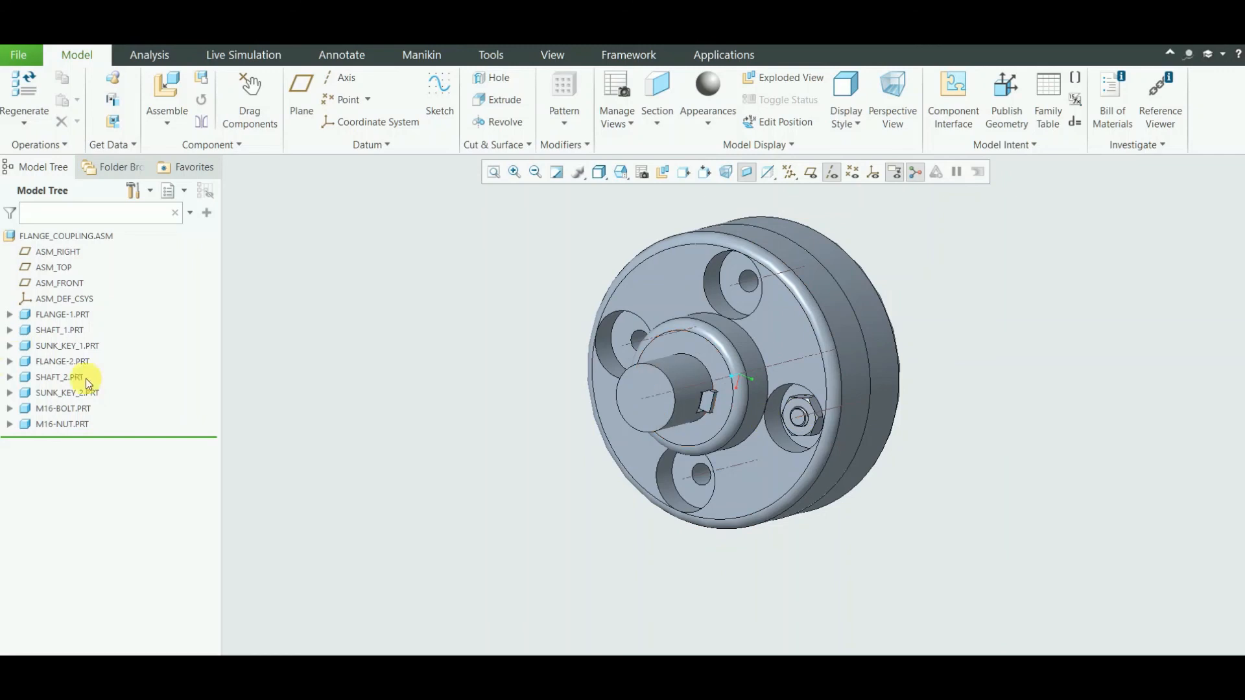
{"action": "left_click", "coordinate": [65, 409]}
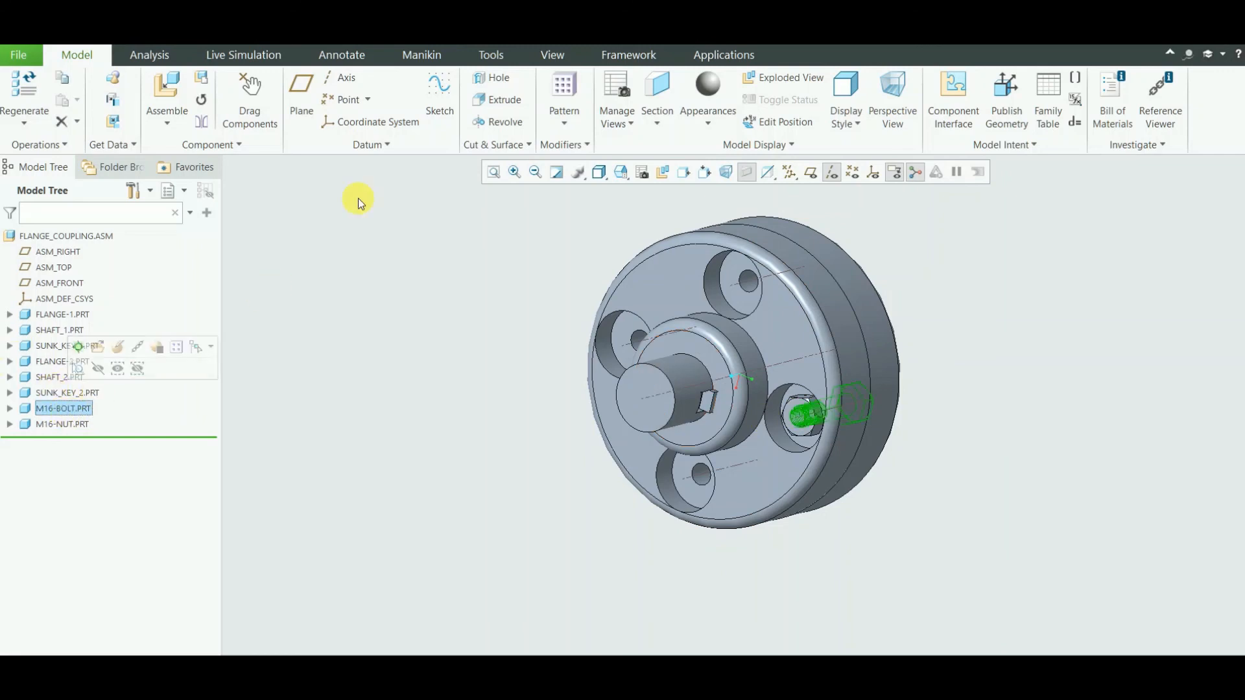
{"action": "left_click", "coordinate": [565, 124]}
{"action": "left_click", "coordinate": [563, 88]}
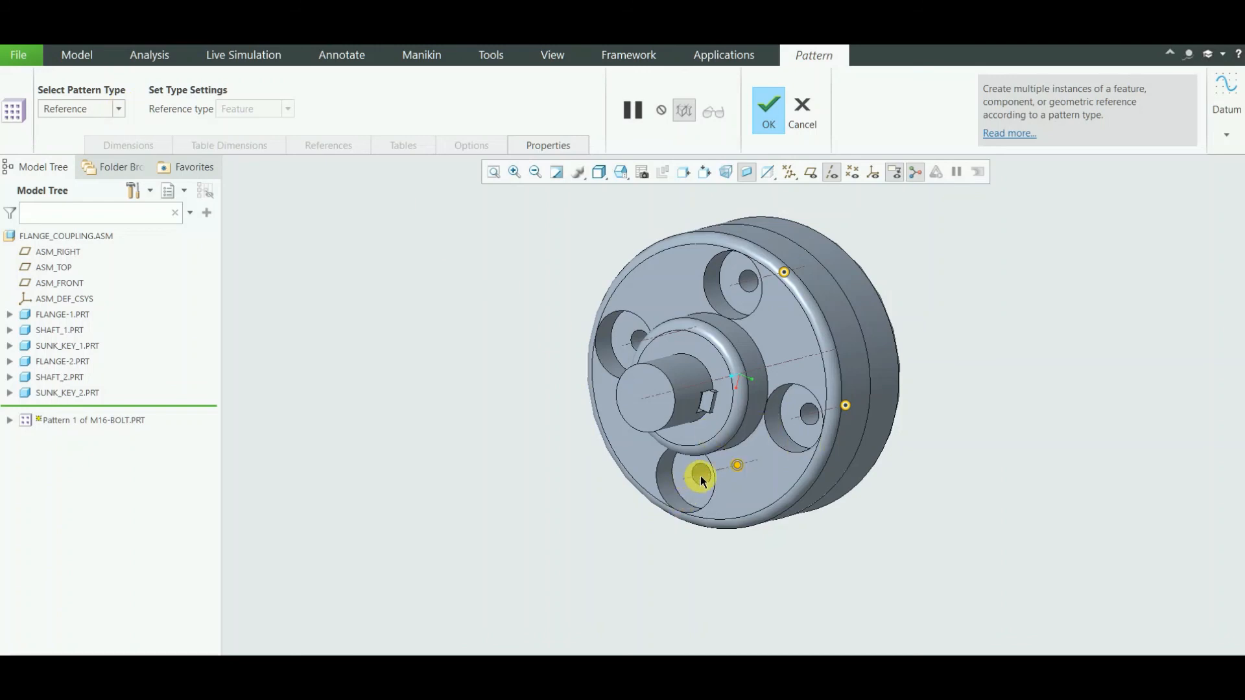
{"action": "middle_click_drag", "start_coordinate": [492, 515], "coordinate": [518, 503]}
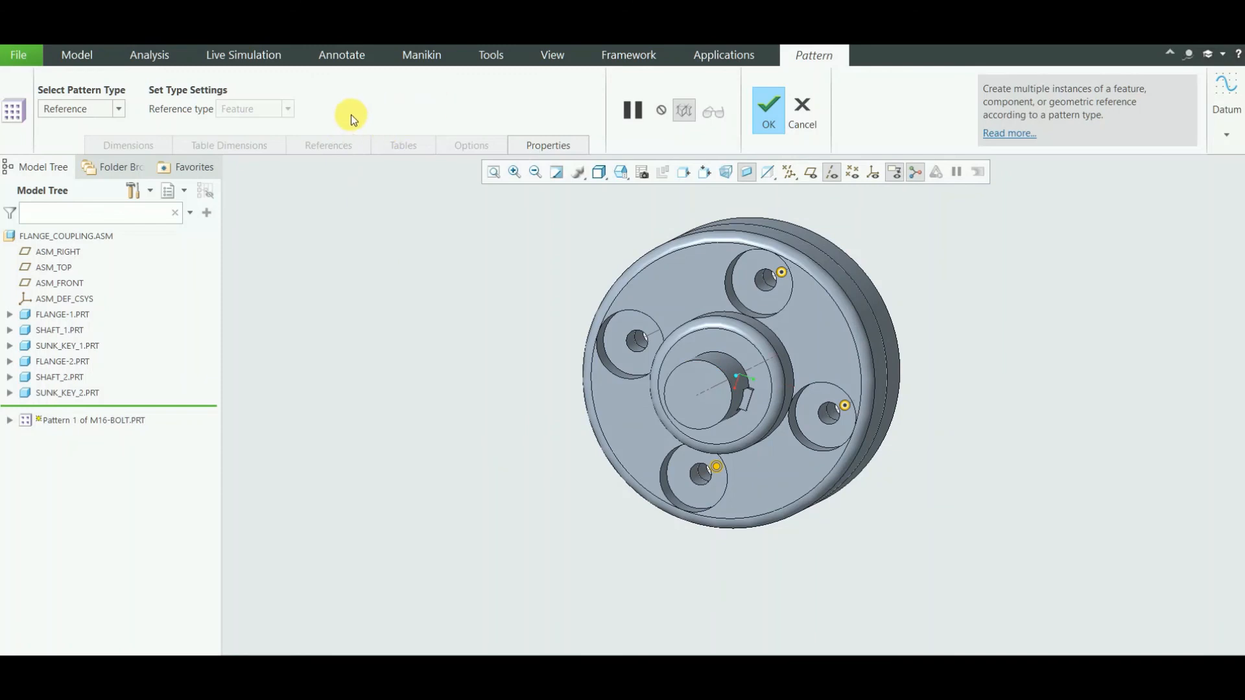
{"action": "left_click", "coordinate": [120, 109]}
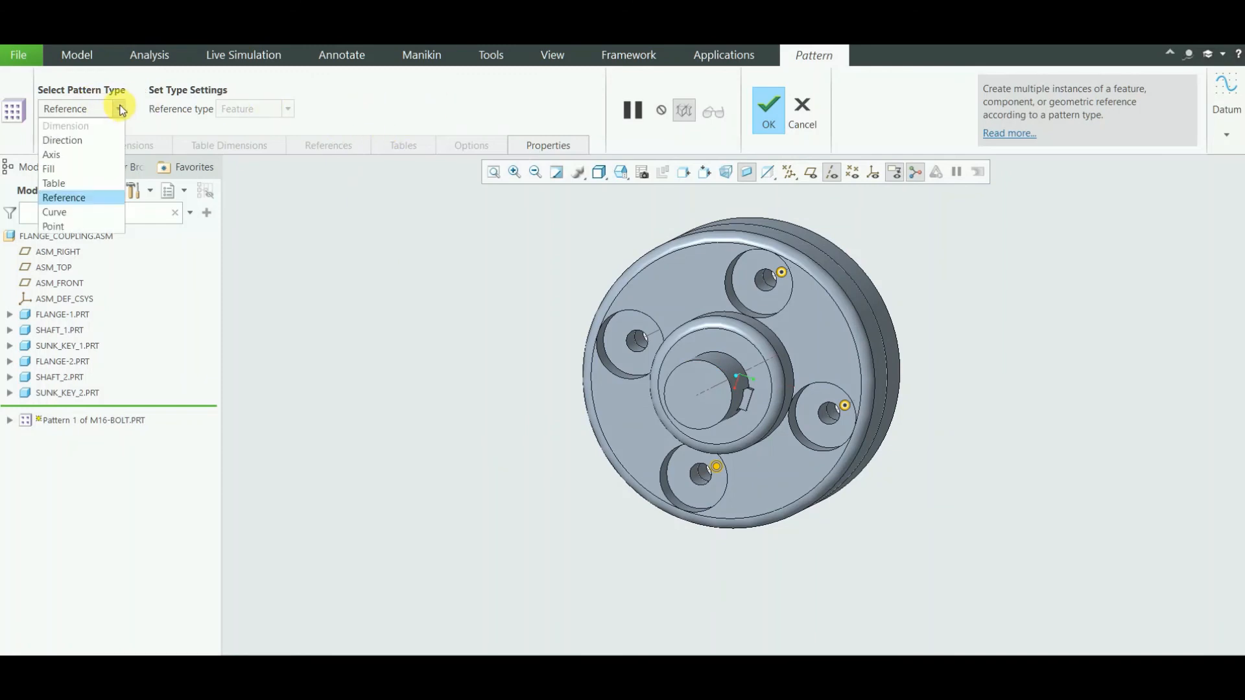
{"action": "left_click", "coordinate": [96, 156]}
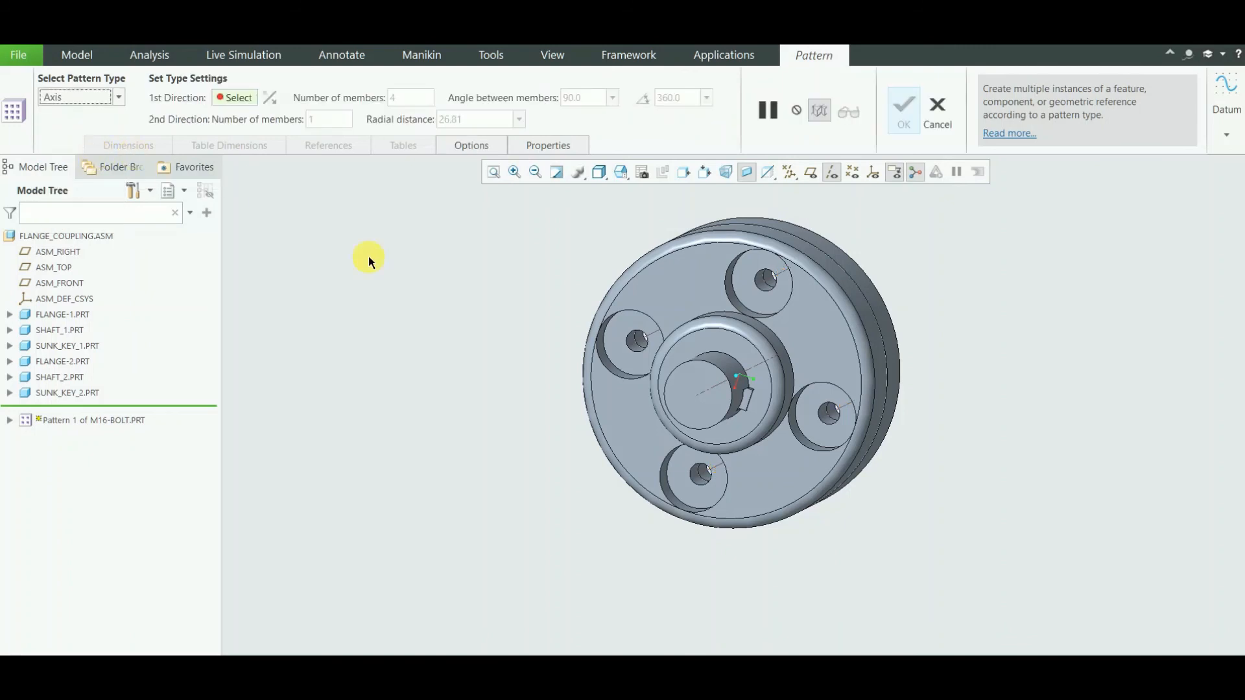
{"action": "left_click", "coordinate": [702, 400]}
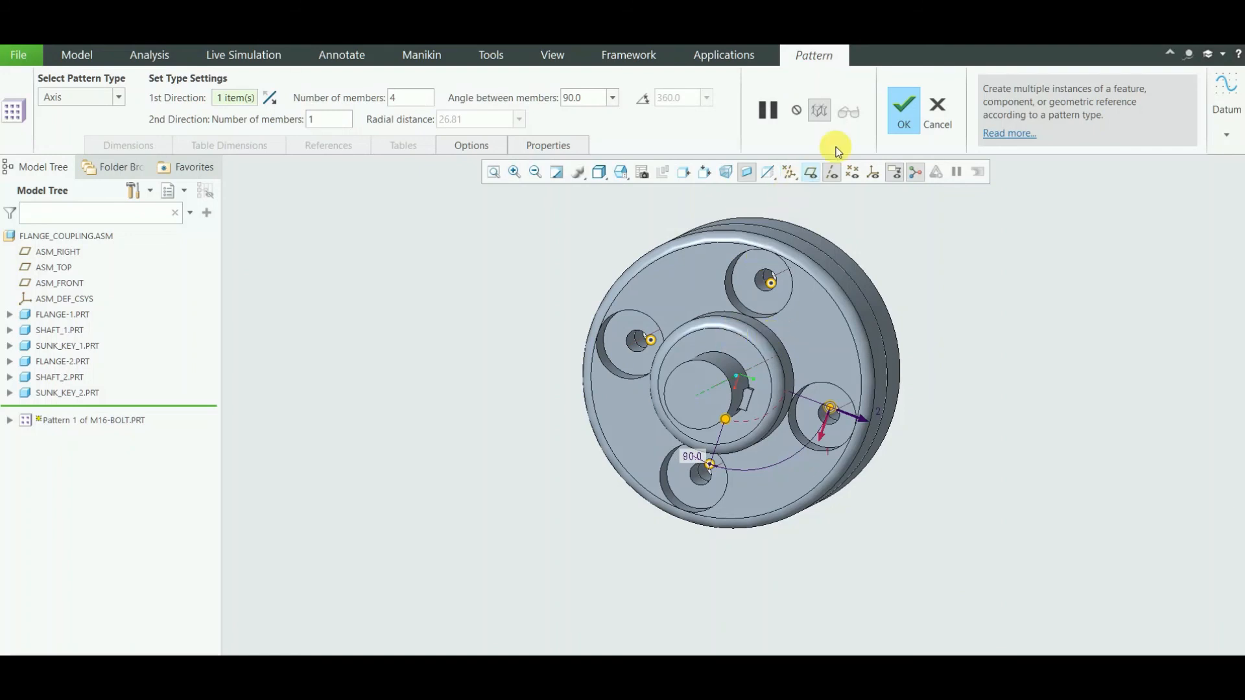
{"action": "left_click", "coordinate": [912, 106]}
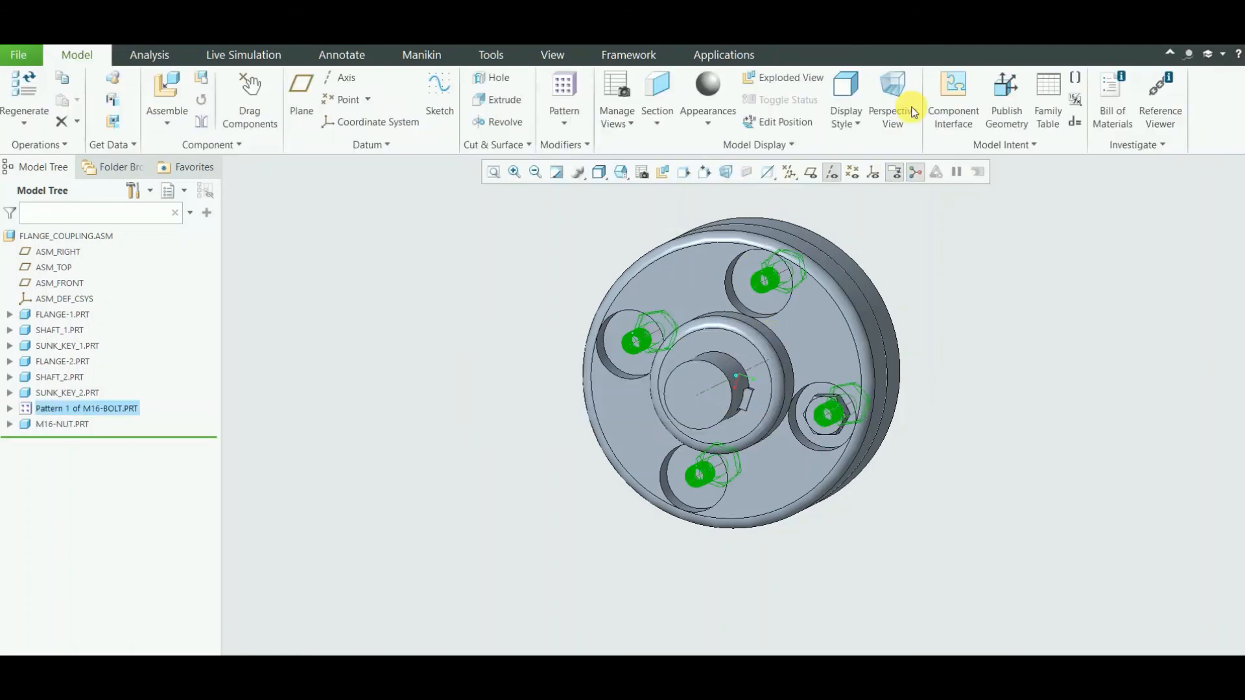
{"action": "left_click", "coordinate": [962, 421]}
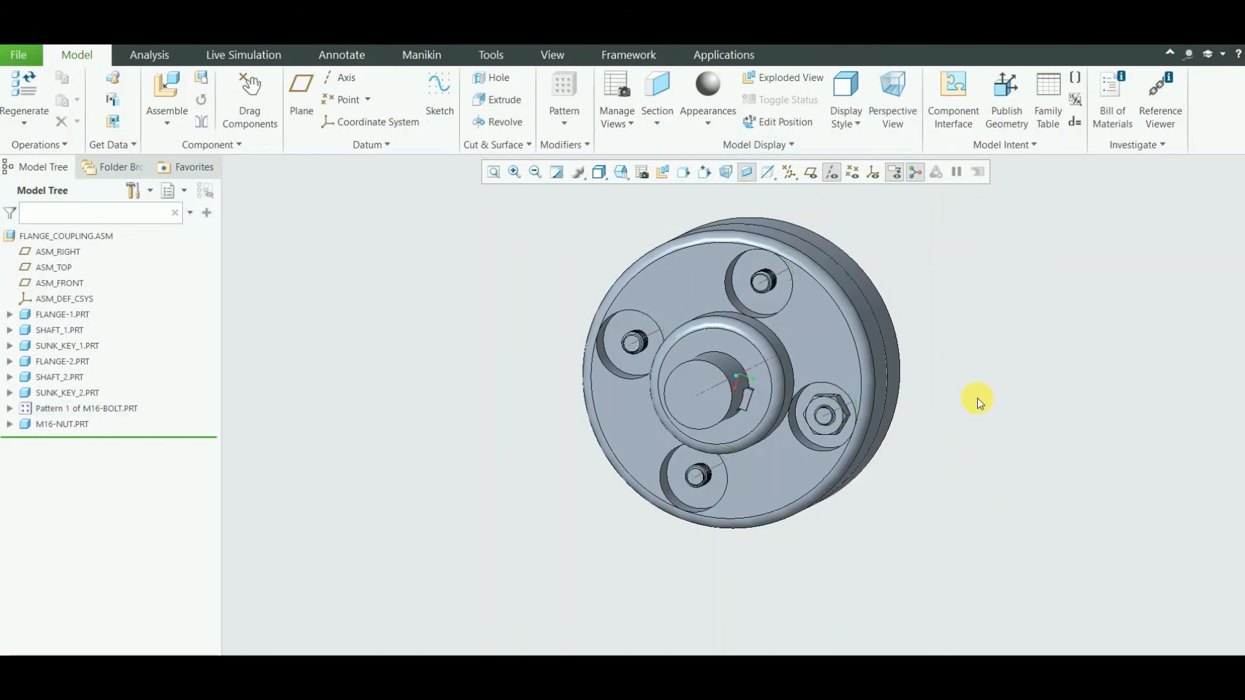
- Create an Axis pattern of the M16 nut around the central shaft axis, placing one nut on each of the four bolts
{"action": "mouse_move", "coordinate": [974, 395]}
{"action": "middle_mouse_down"}
{"action": "mouse_move", "coordinate": [953, 397]}
{"action": "mouse_move", "coordinate": [961, 405]}
{"action": "middle_mouse_up"}
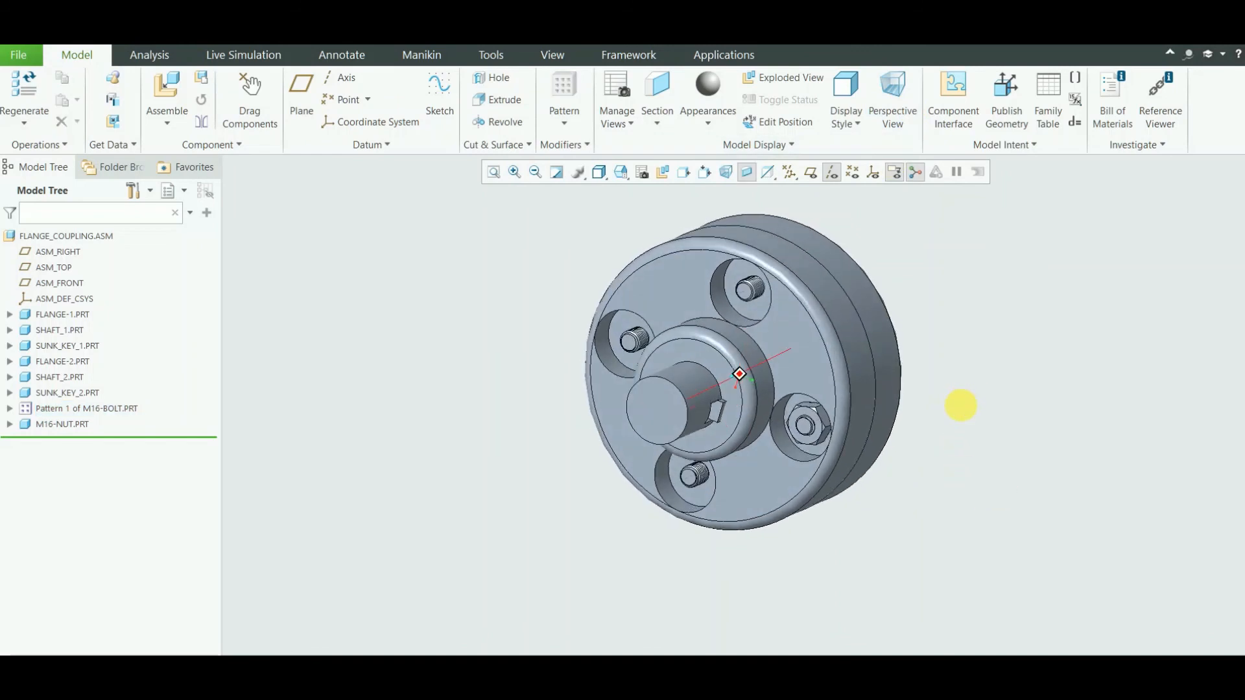
{"action": "left_click", "coordinate": [795, 418]}
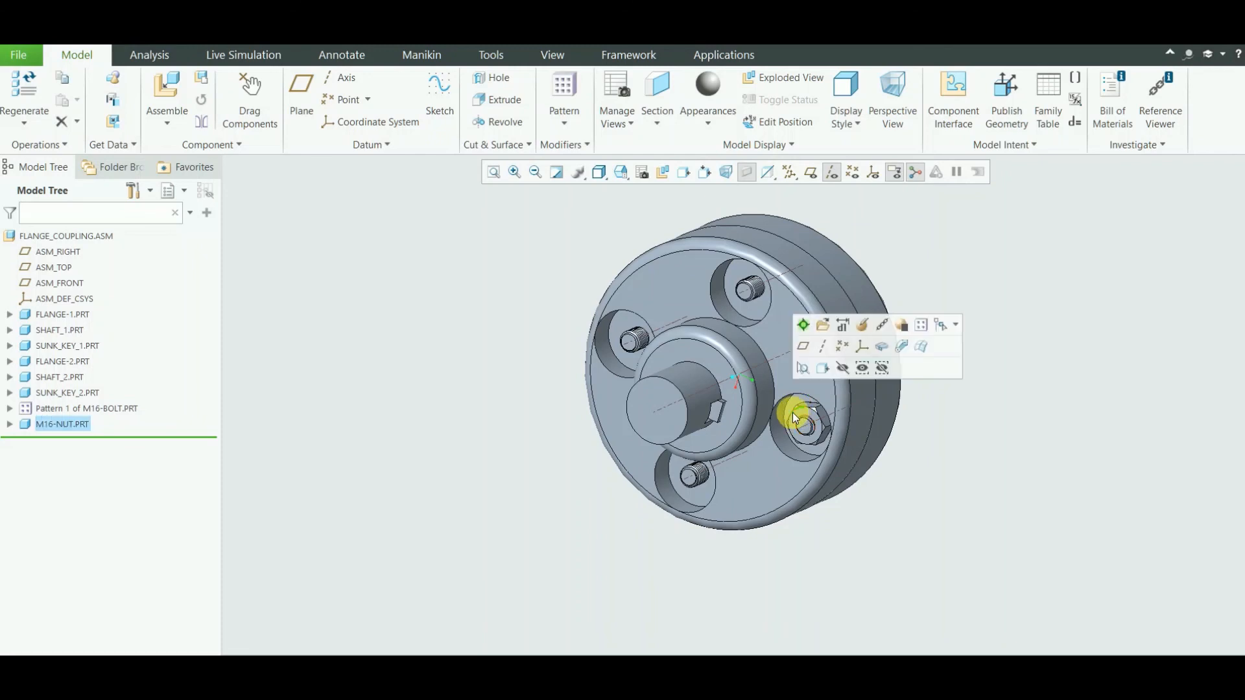
{"action": "left_click", "coordinate": [77, 424]}
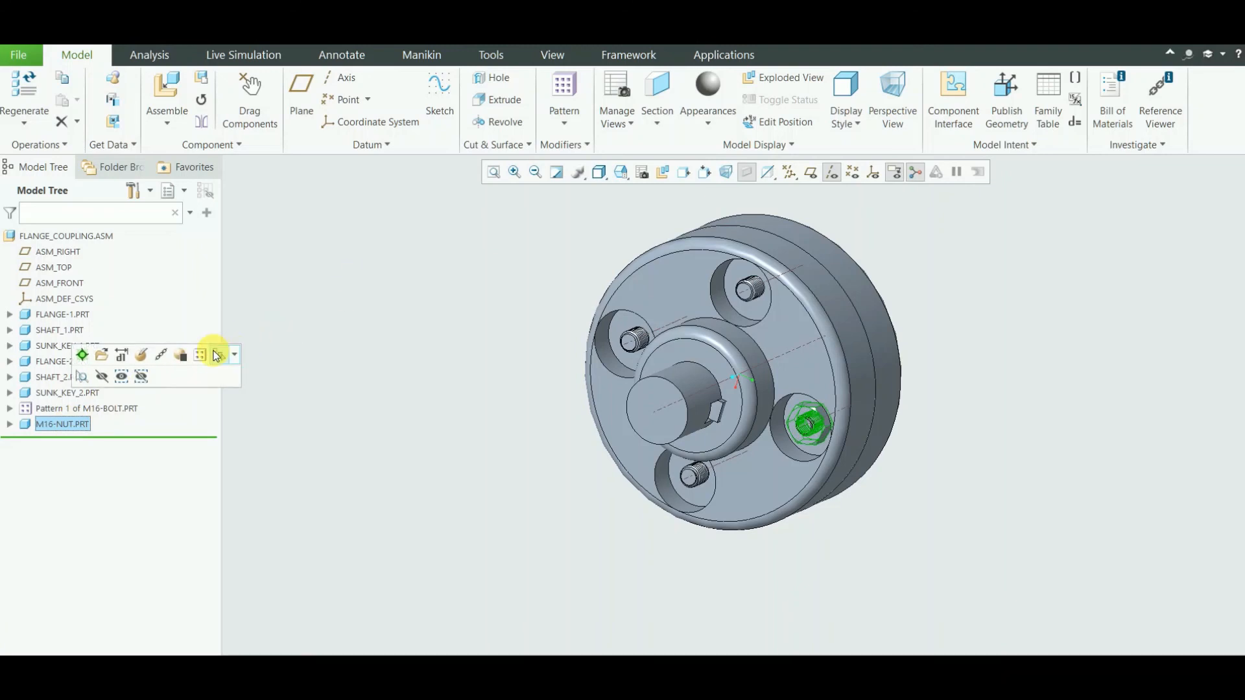
{"action": "mouse_move", "coordinate": [215, 355]}
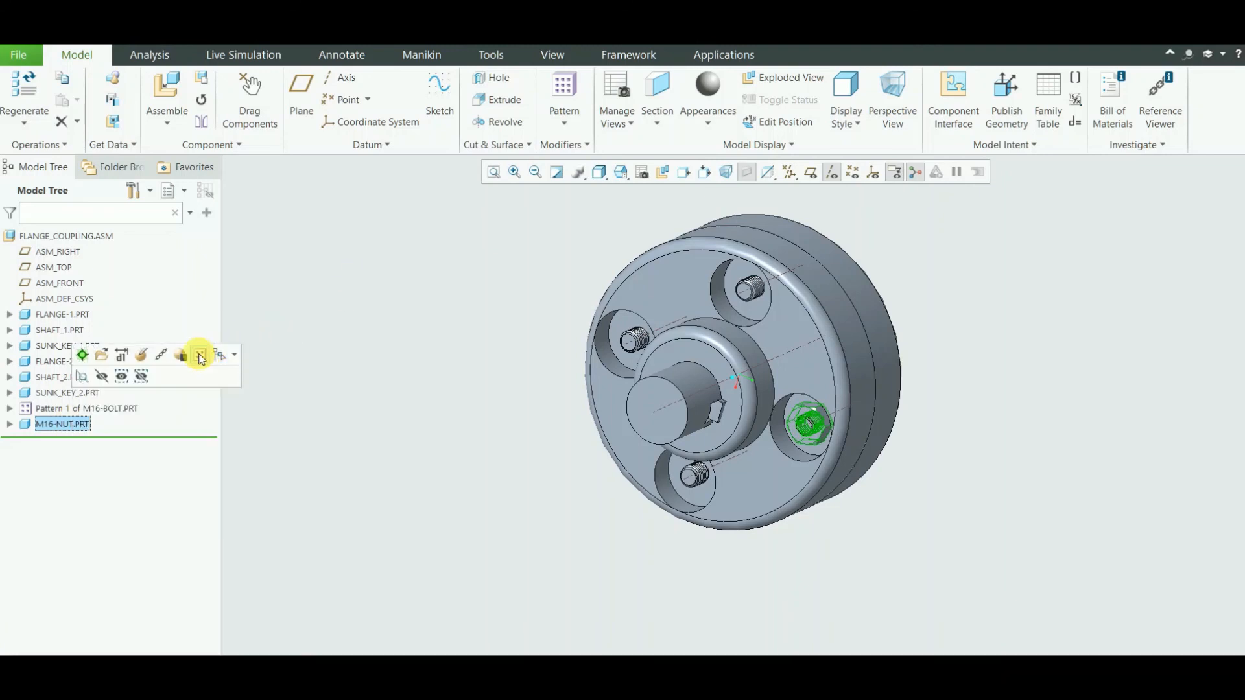
{"action": "left_click", "coordinate": [200, 355]}
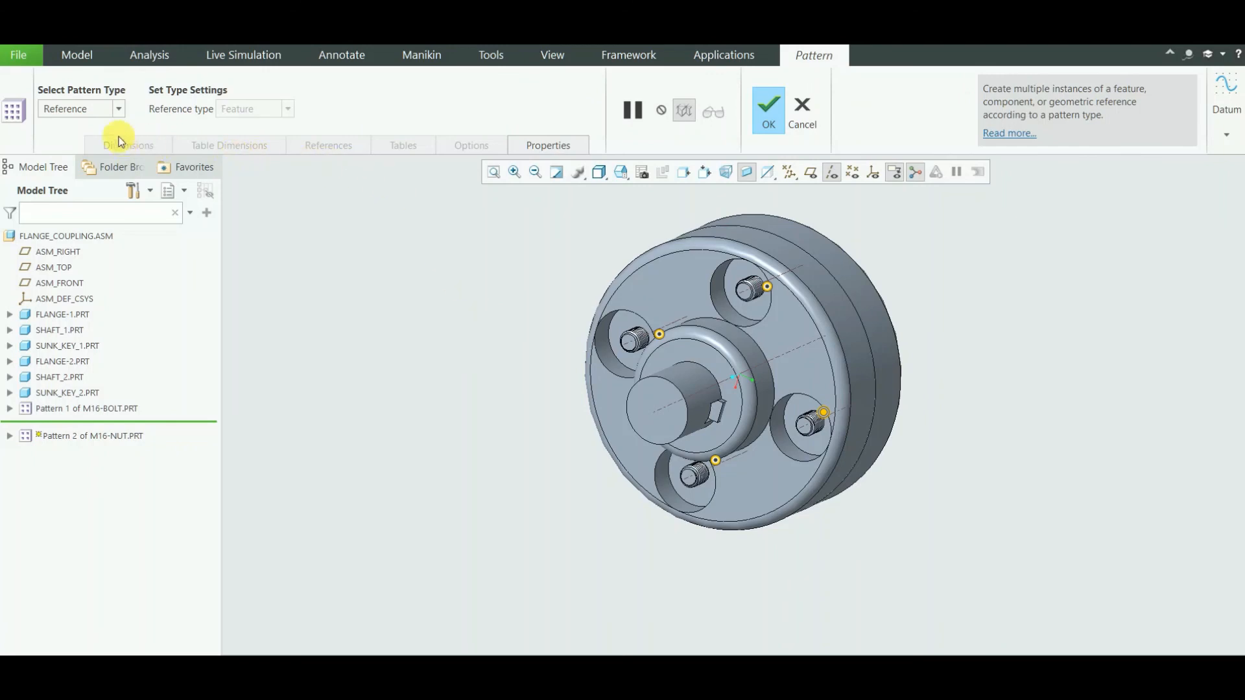
{"action": "left_click", "coordinate": [119, 108]}
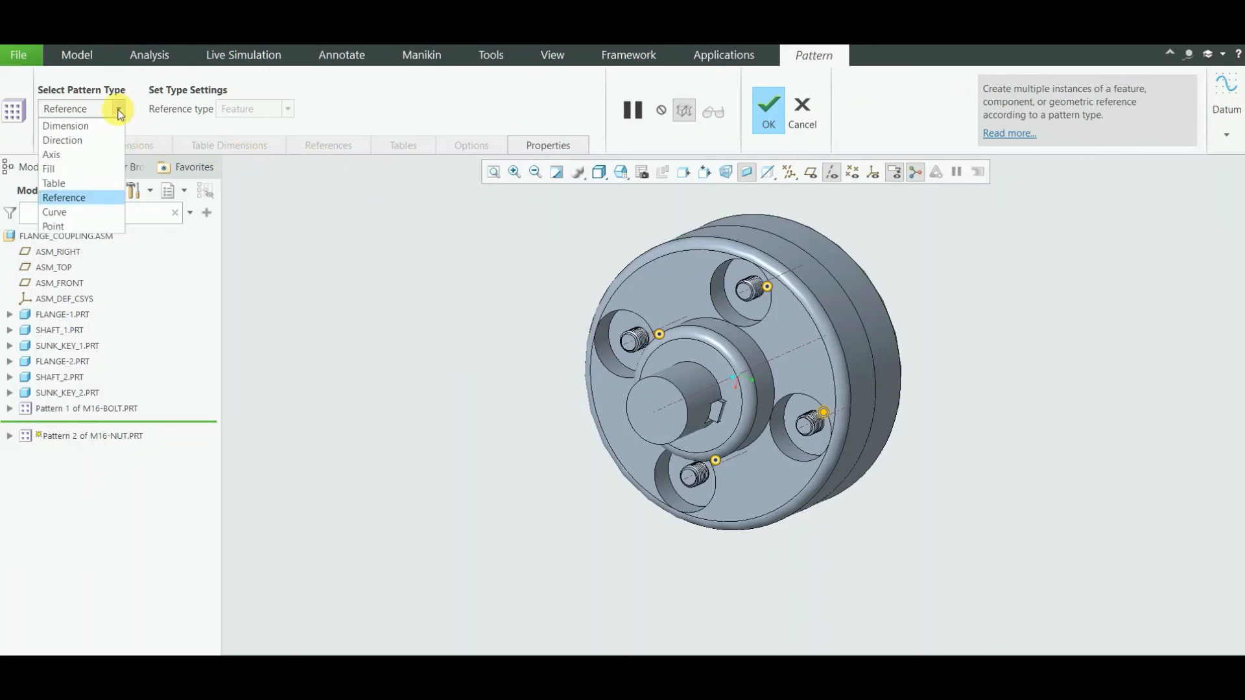
{"action": "left_click", "coordinate": [67, 156]}
{"action": "left_click", "coordinate": [659, 412]}
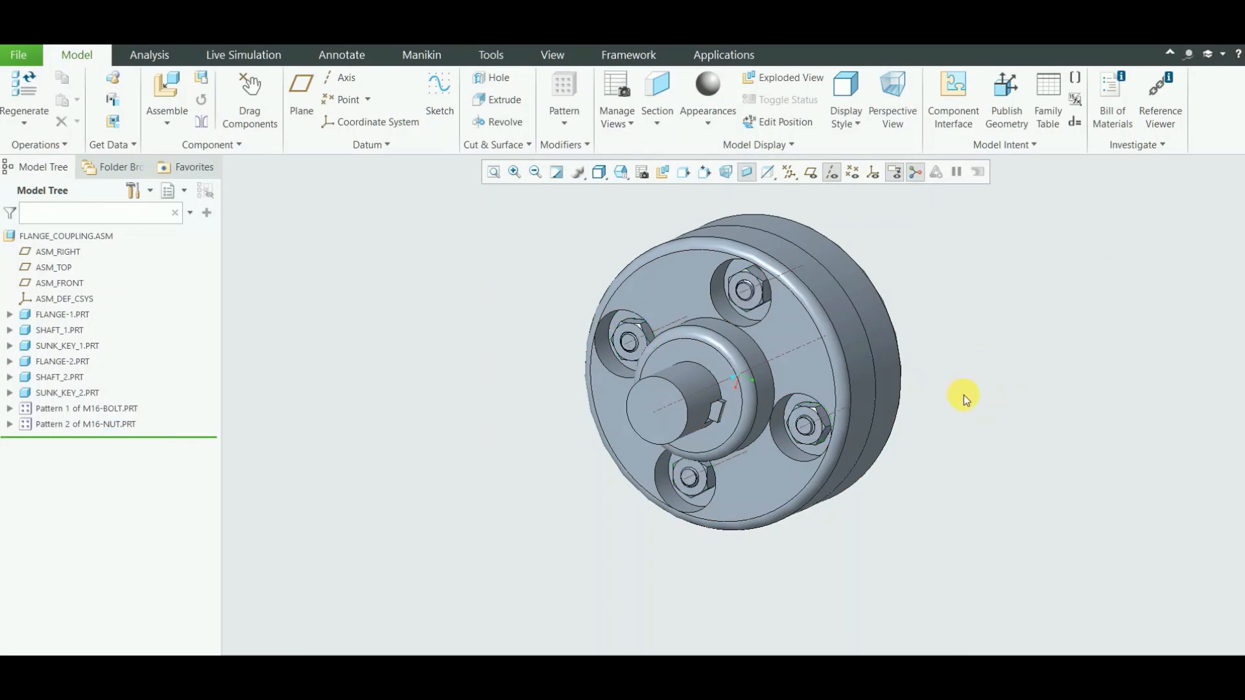
{"action": "mouse_move", "coordinate": [964, 398]}
{"action": "middle_mouse_down"}
{"action": "mouse_move", "coordinate": [815, 389]}
{"action": "mouse_move", "coordinate": [931, 417]}
{"action": "mouse_move", "coordinate": [975, 399]}
{"action": "mouse_move", "coordinate": [1017, 406]}
{"action": "mouse_move", "coordinate": [1026, 436]}
{"action": "mouse_move", "coordinate": [902, 424]}
{"action": "mouse_move", "coordinate": [834, 397]}
{"action": "mouse_move", "coordinate": [732, 428]}
{"action": "mouse_move", "coordinate": [639, 430]}
{"action": "mouse_move", "coordinate": [745, 458]}
{"action": "mouse_move", "coordinate": [833, 506]}
{"action": "mouse_move", "coordinate": [899, 509]}
{"action": "middle_mouse_up"}
{"action": "mouse_move", "coordinate": [914, 326]}
{"action": "middle_mouse_down"}
{"action": "mouse_move", "coordinate": [956, 411]}
{"action": "mouse_move", "coordinate": [852, 400]}
{"action": "mouse_move", "coordinate": [920, 389]}
{"action": "mouse_move", "coordinate": [908, 372]}
{"action": "middle_mouse_up"}
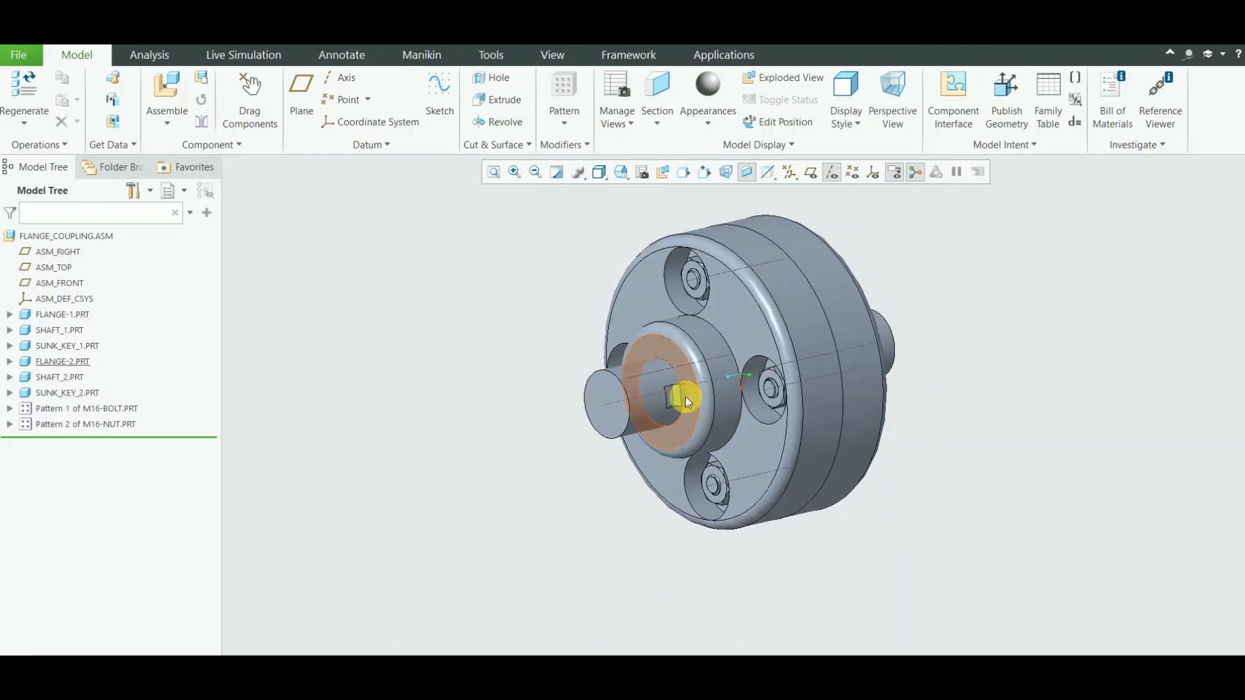